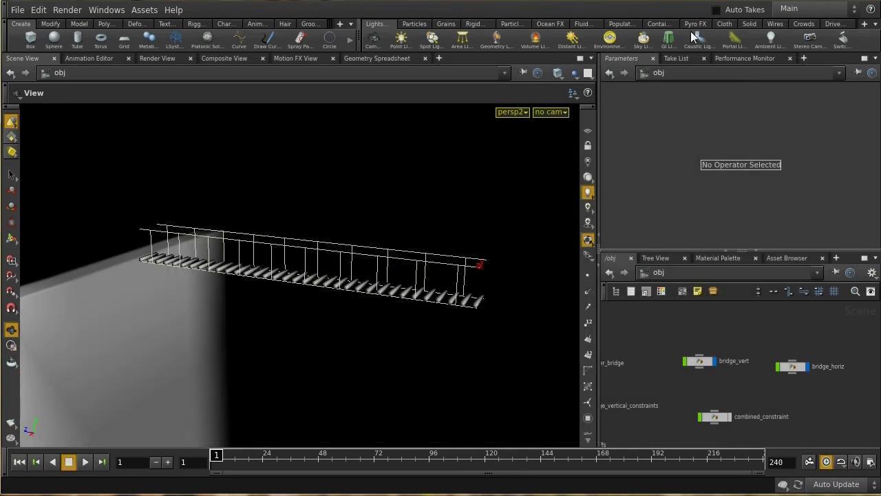
{"action": "left_click", "coordinate": [775, 24]}
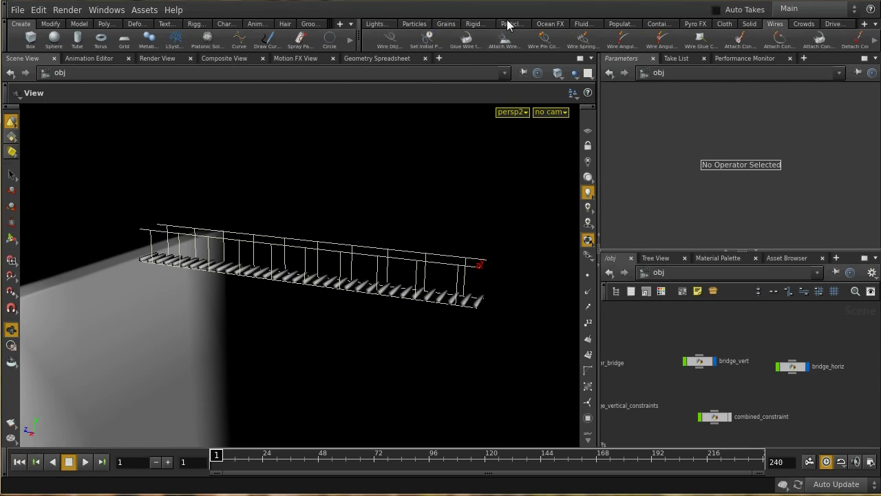
{"action": "left_click", "coordinate": [479, 24]}
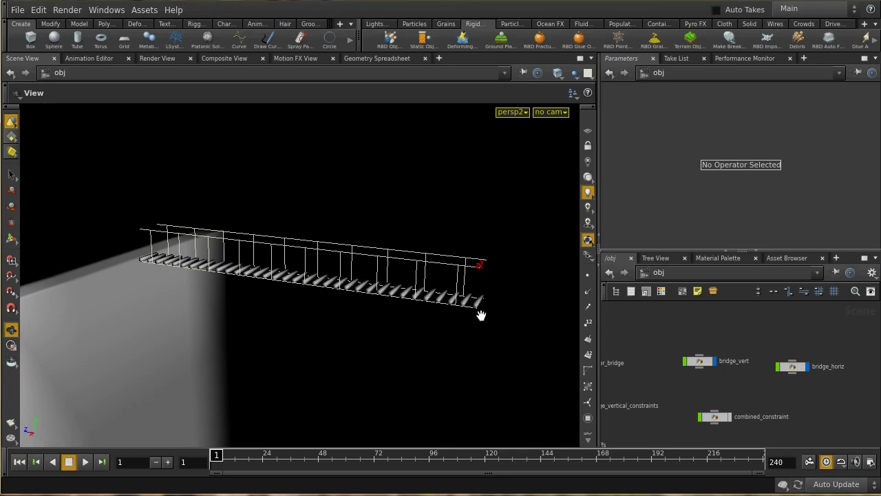
{"action": "left_click_drag", "start_coordinate": [462, 348], "coordinate": [479, 355]}
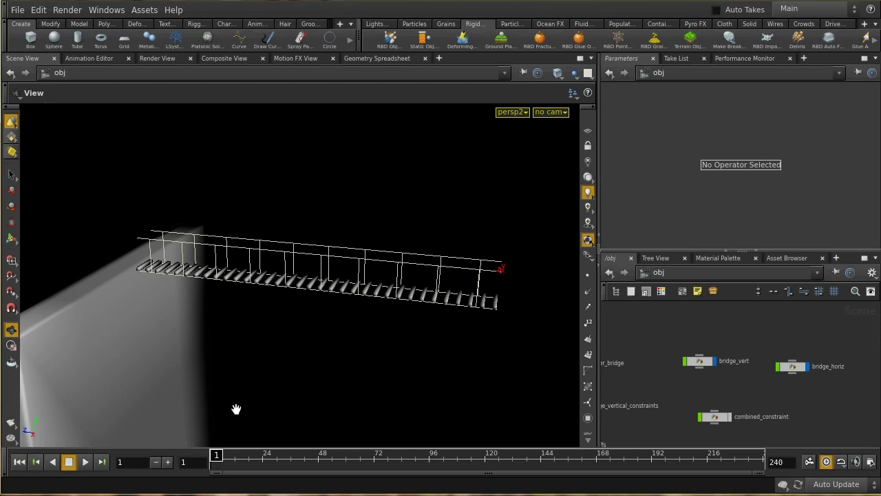
{"action": "left_click_drag", "start_coordinate": [236, 409], "coordinate": [218, 325]}
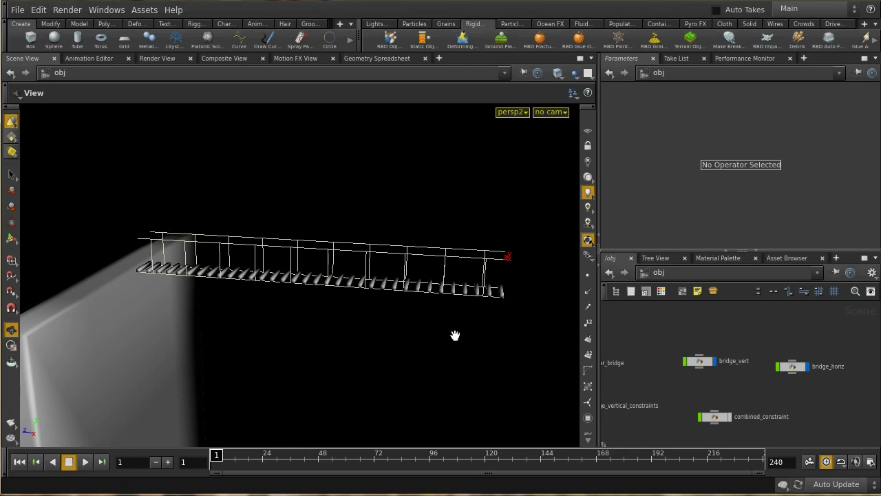
{"action": "left_click", "coordinate": [769, 27]}
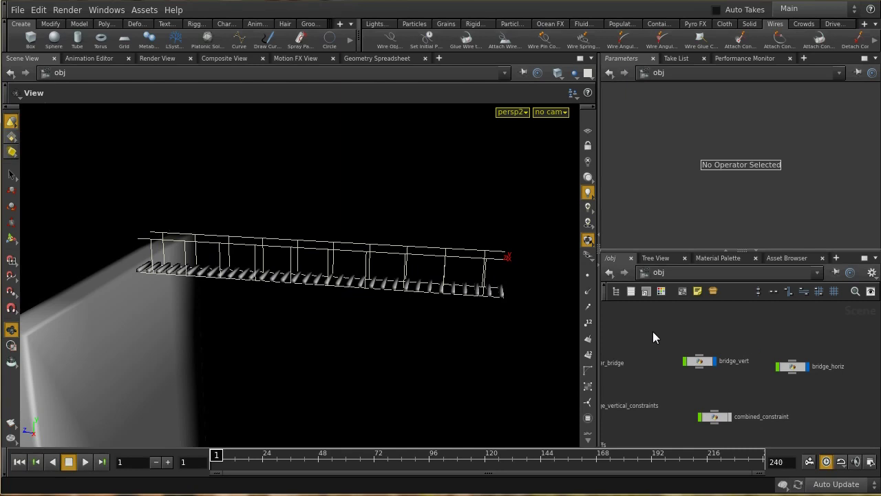
Open the master_bridge object's network and turn off the point markers and point numbers in the viewport.
{"action": "middle_click_drag", "start_coordinate": [652, 331], "coordinate": [690, 343]}
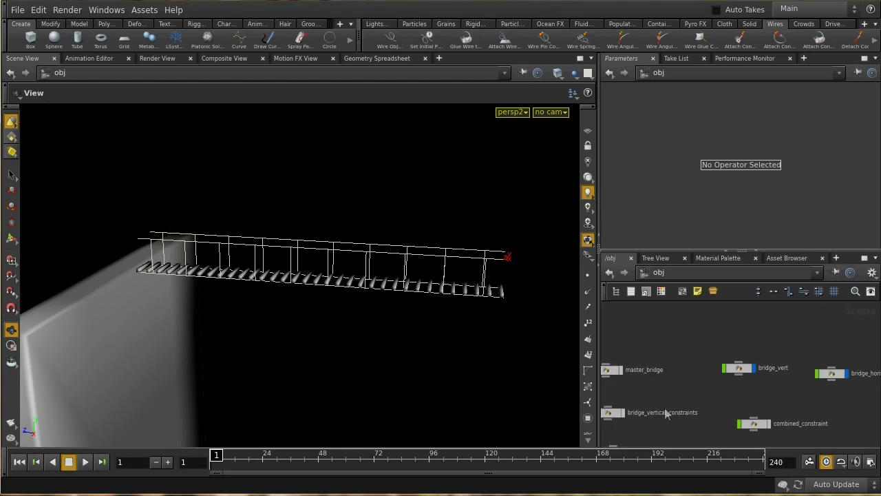
{"action": "middle_click_drag", "start_coordinate": [649, 401], "coordinate": [721, 381]}
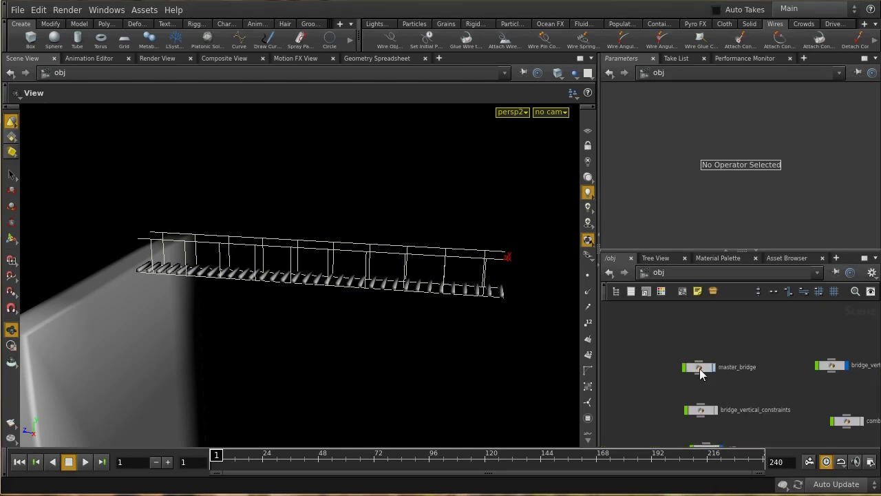
{"action": "double_click", "coordinate": [700, 370]}
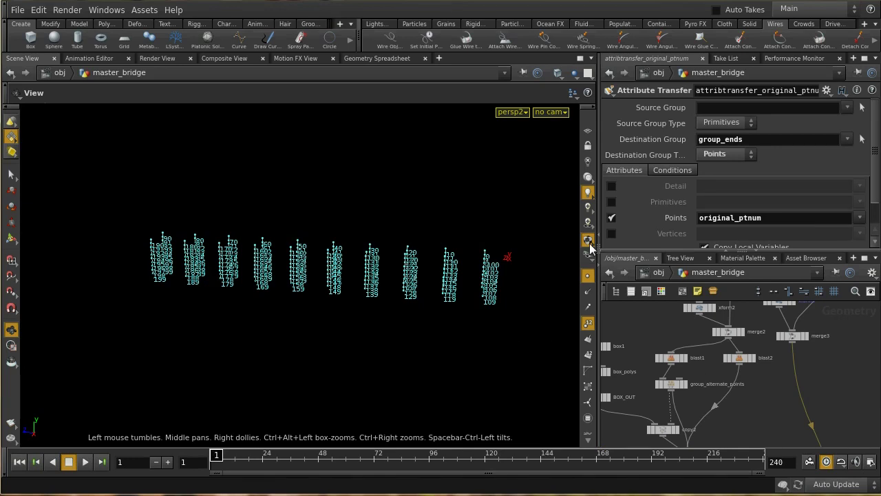
{"action": "left_click", "coordinate": [587, 276]}
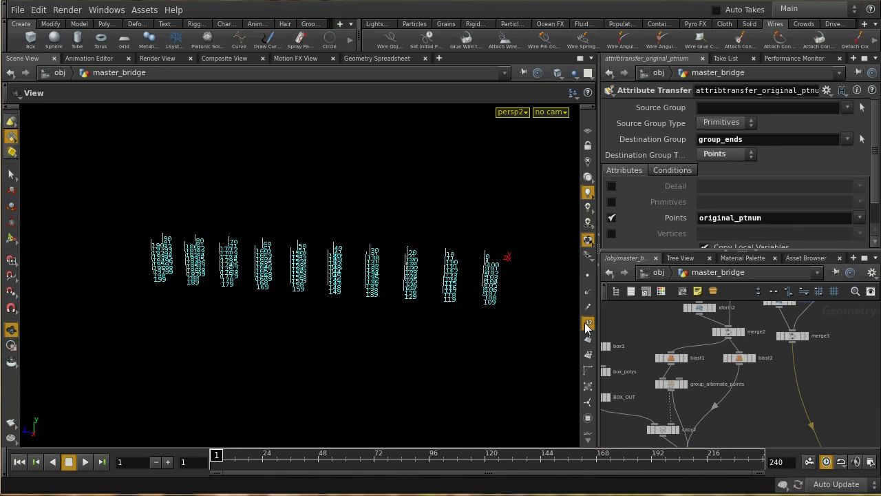
{"action": "left_click", "coordinate": [587, 324]}
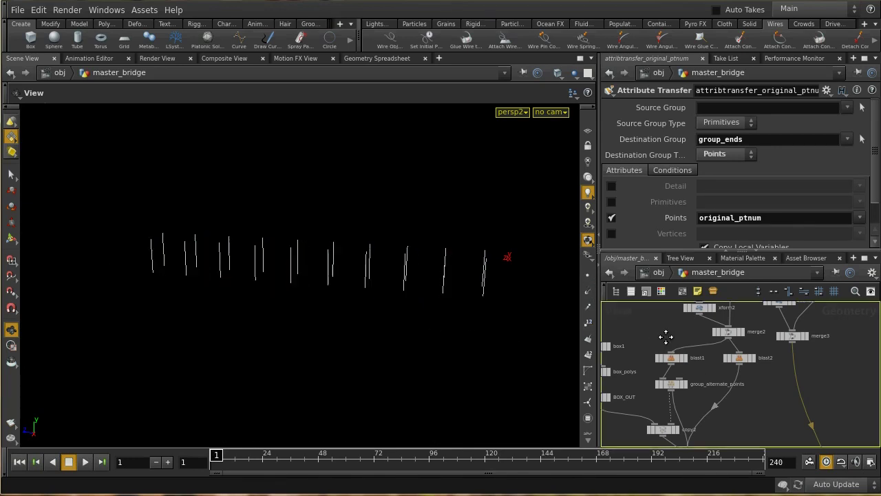
Display the line_cross_piece node at the start of the network and examine its line parameters.
{"action": "middle_click_drag", "start_coordinate": [666, 336], "coordinate": [783, 353]}
{"action": "middle_click_drag", "start_coordinate": [770, 386], "coordinate": [702, 415]}
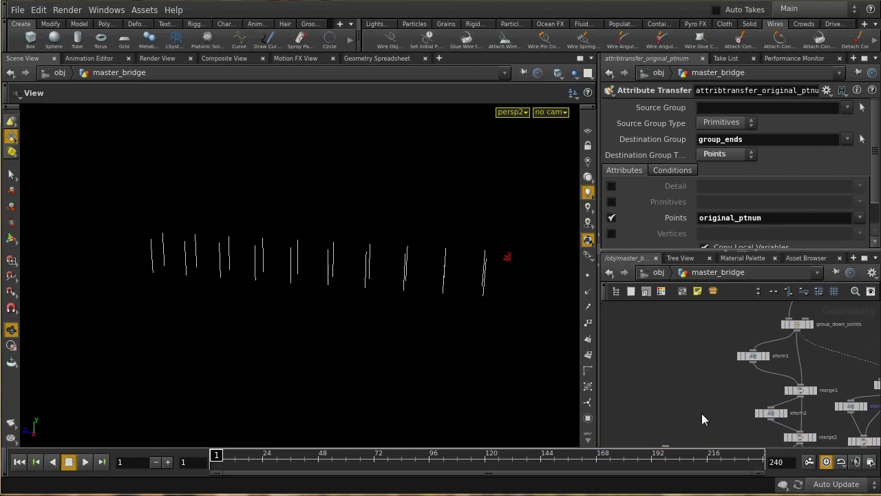
{"action": "middle_click_drag", "start_coordinate": [768, 327], "coordinate": [678, 399]}
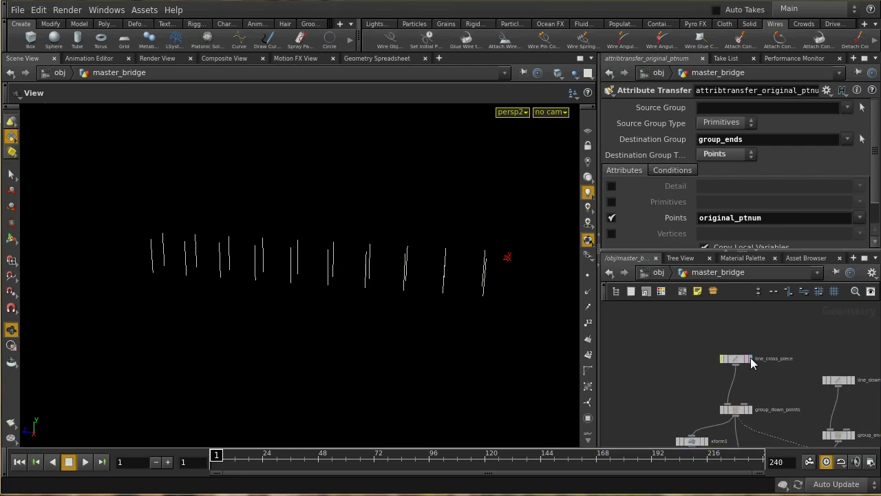
{"action": "left_click", "coordinate": [751, 358]}
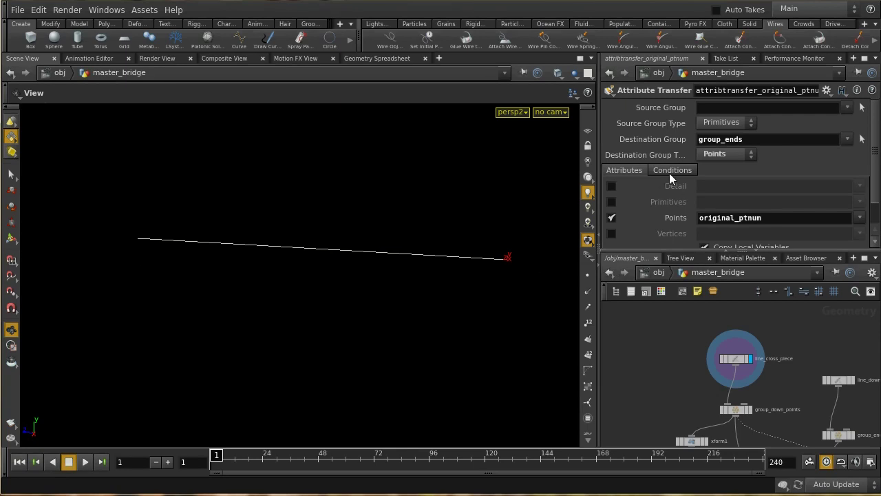
{"action": "left_click", "coordinate": [740, 359]}
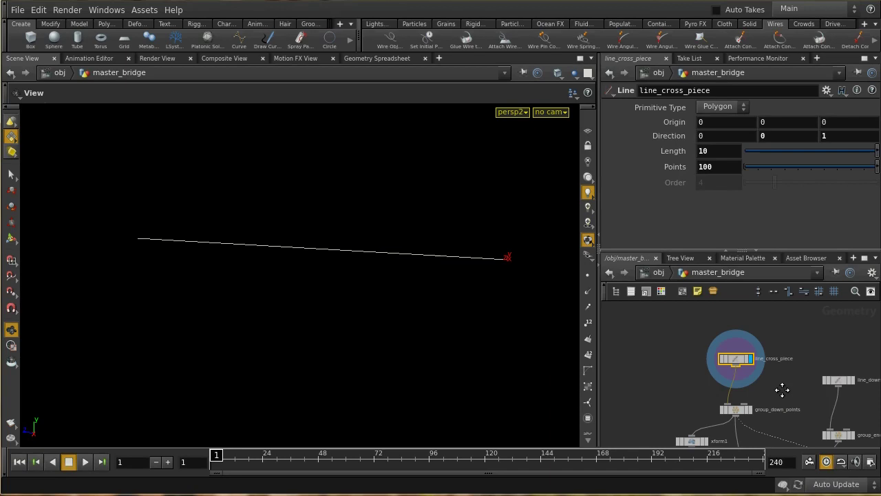
Display the group_down_points node and examine its Group by Range start, end and selection settings.
{"action": "middle_click_drag", "start_coordinate": [780, 393], "coordinate": [775, 360]}
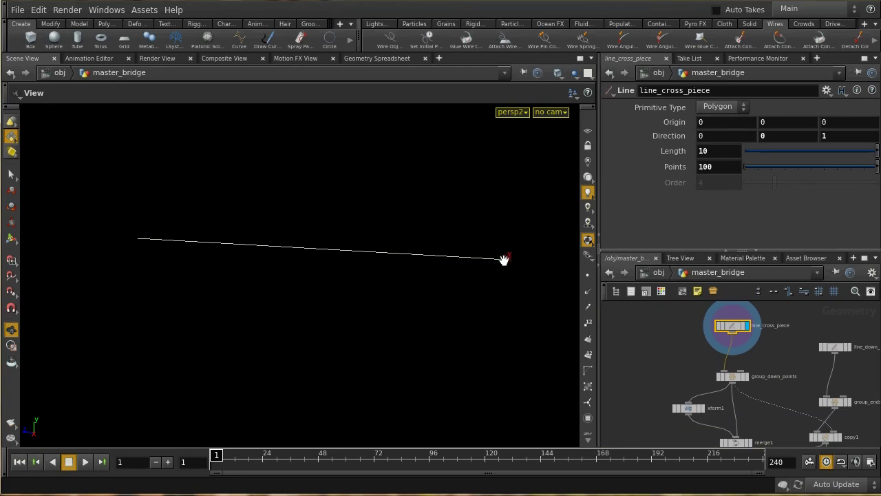
{"action": "left_click", "coordinate": [734, 380]}
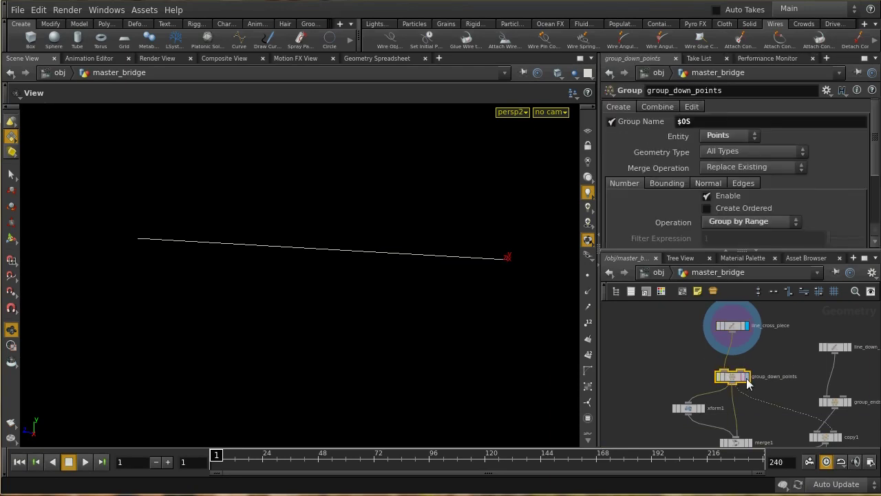
{"action": "left_click", "coordinate": [747, 377]}
{"action": "scroll", "coordinate": [872, 176], "scroll_direction": "down", "scroll_amount": 4}
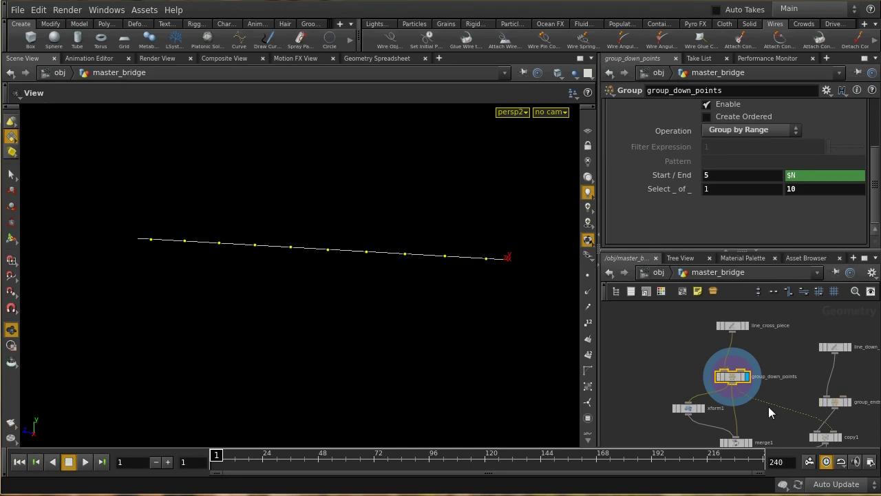
Display the merge1 and merge2 nodes in turn to examine how the cross lines are duplicated for the bridge.
{"action": "middle_click_drag", "start_coordinate": [770, 409], "coordinate": [774, 380]}
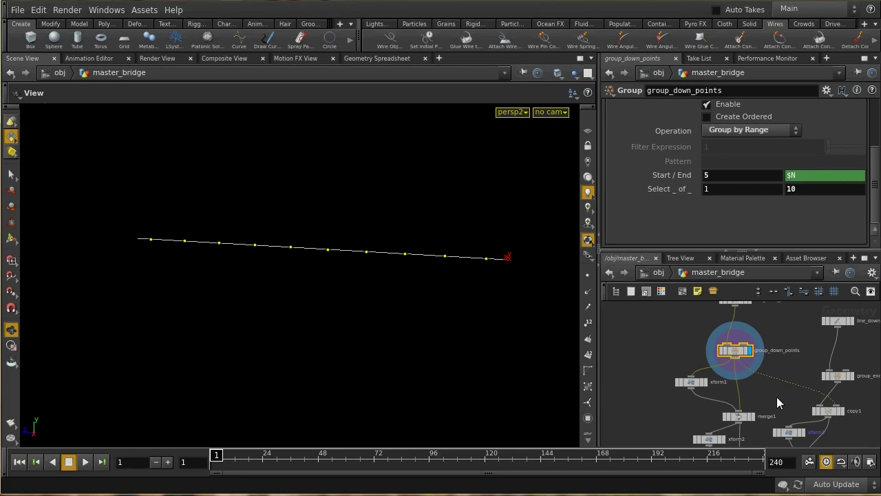
{"action": "middle_click_drag", "start_coordinate": [776, 397], "coordinate": [782, 370]}
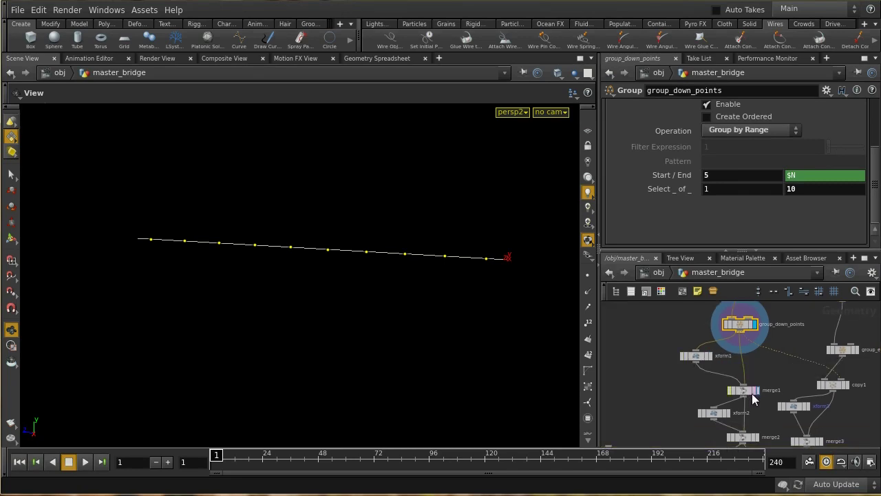
{"action": "left_click", "coordinate": [756, 390]}
{"action": "left_click", "coordinate": [746, 398]}
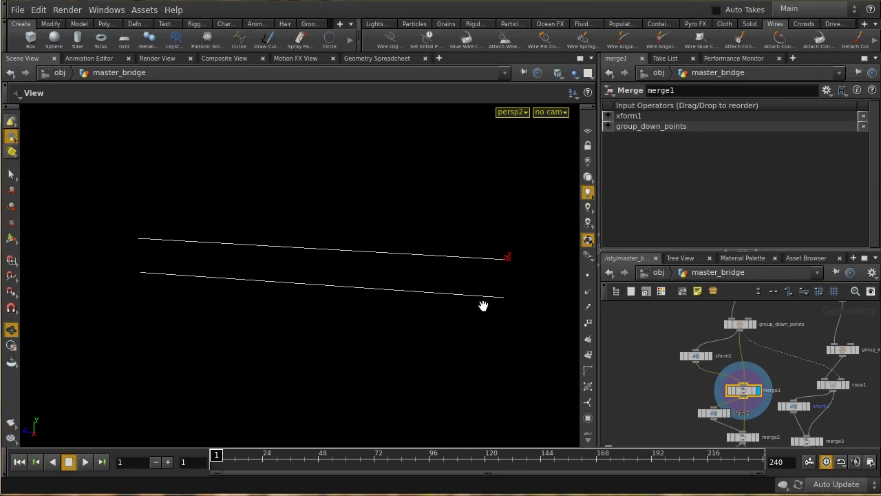
{"action": "middle_click_drag", "start_coordinate": [679, 423], "coordinate": [670, 356]}
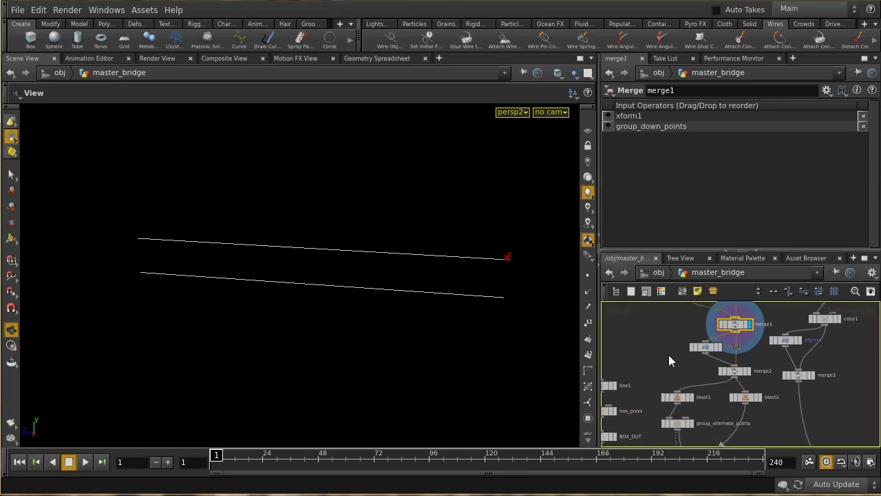
{"action": "left_click", "coordinate": [748, 374]}
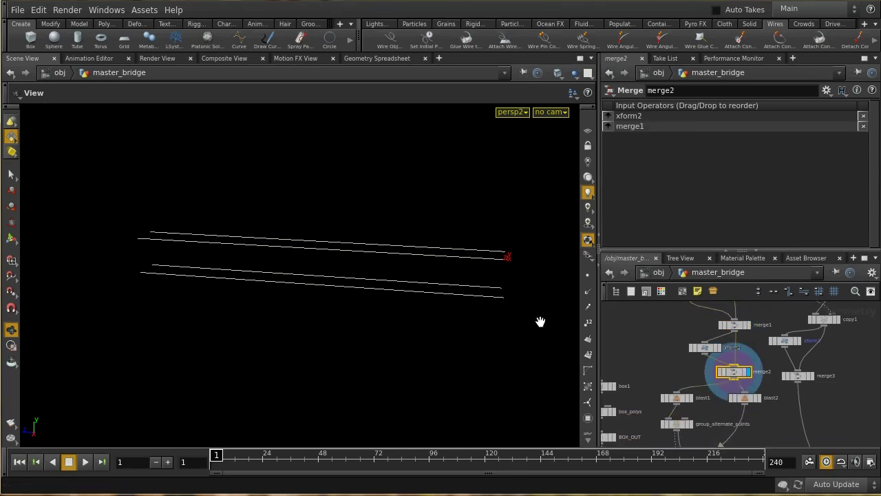
Display the blast1 node and examine its settings to see which primitive it isolates.
{"action": "middle_click_drag", "start_coordinate": [653, 358], "coordinate": [661, 307]}
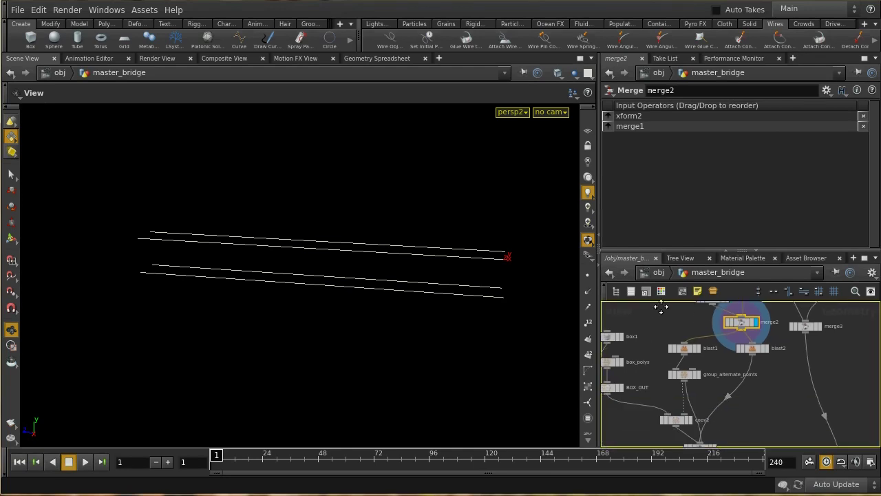
{"action": "left_click", "coordinate": [697, 350]}
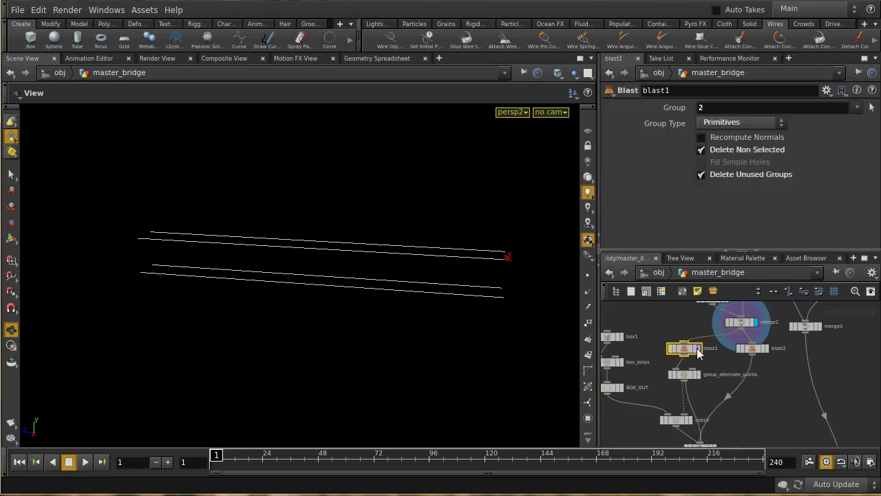
{"action": "left_click", "coordinate": [700, 348]}
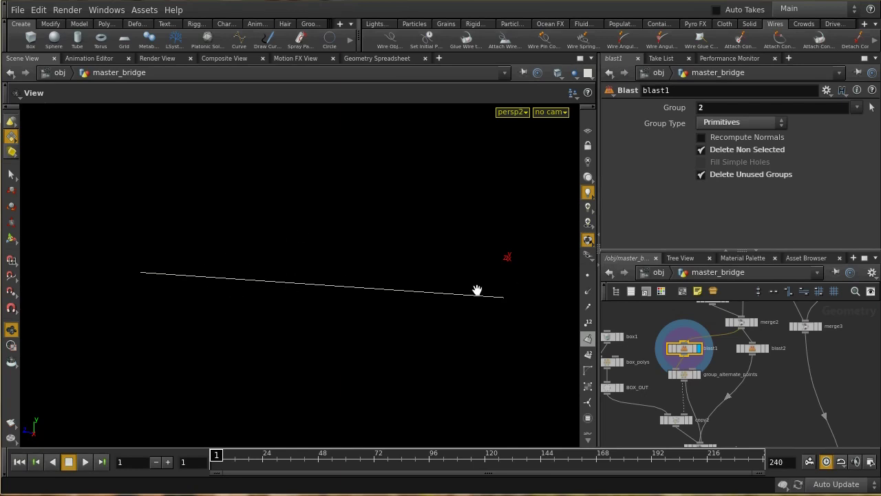
Display the box1, box_polys and BOX_OUT nodes in turn, framing the plank box and checking its polygon group settings.
{"action": "middle_click_drag", "start_coordinate": [641, 377], "coordinate": [687, 372]}
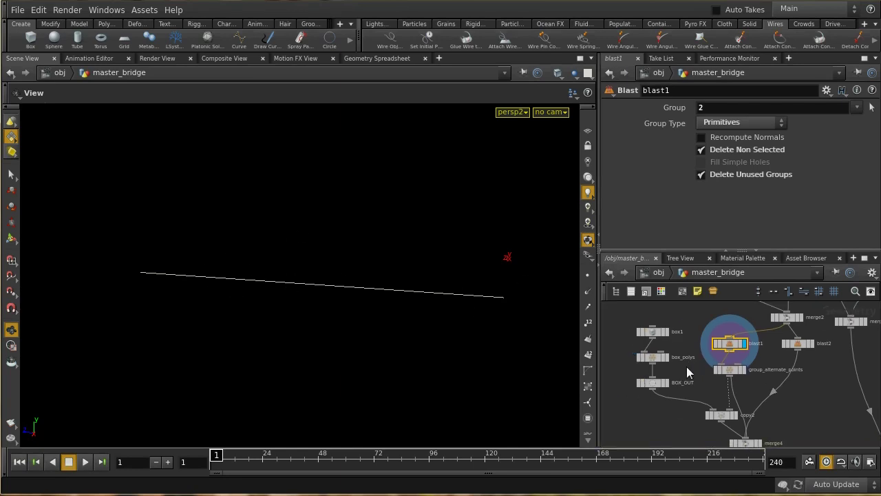
{"action": "left_click", "coordinate": [665, 332]}
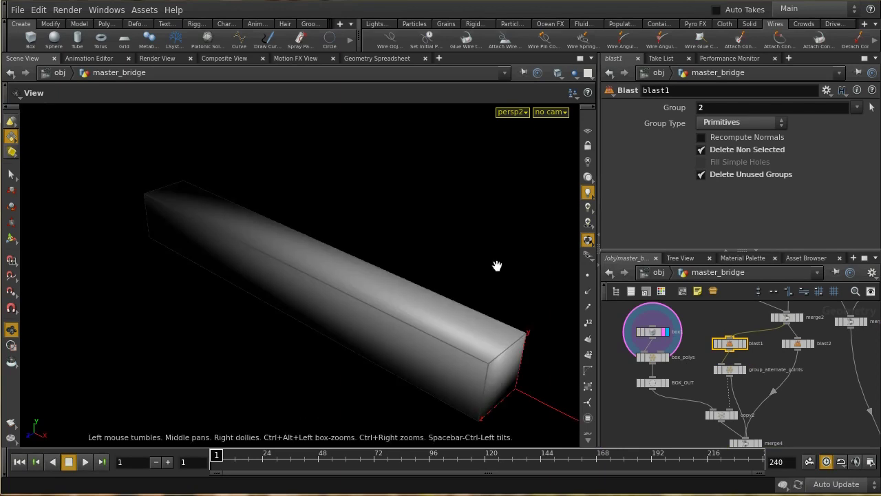
{"action": "key", "text": "h"}
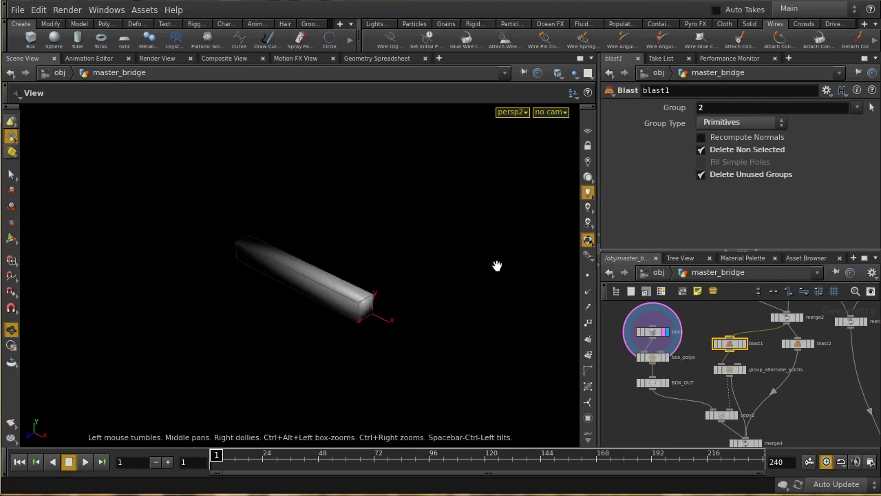
{"action": "left_click", "coordinate": [666, 358]}
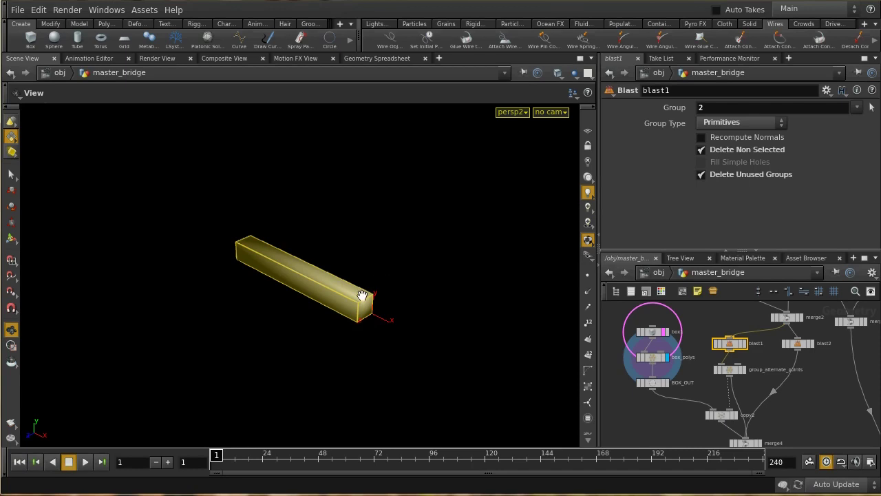
{"action": "left_click", "coordinate": [650, 357]}
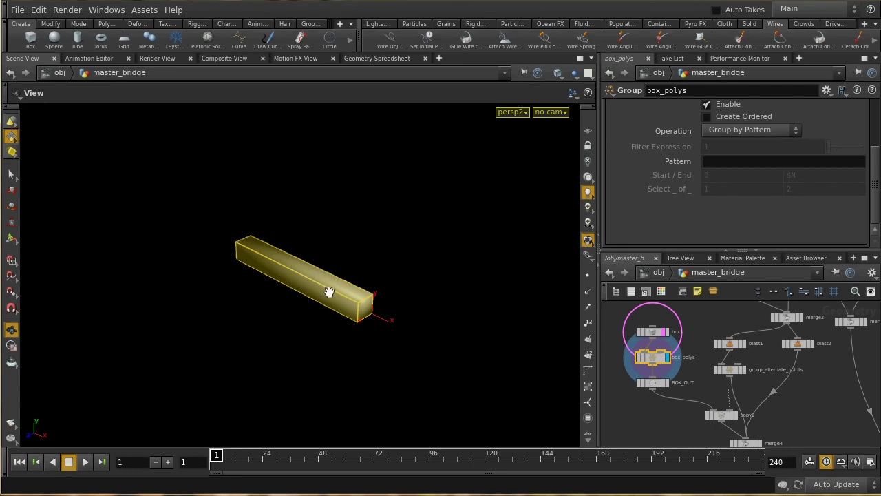
{"action": "left_click", "coordinate": [652, 384]}
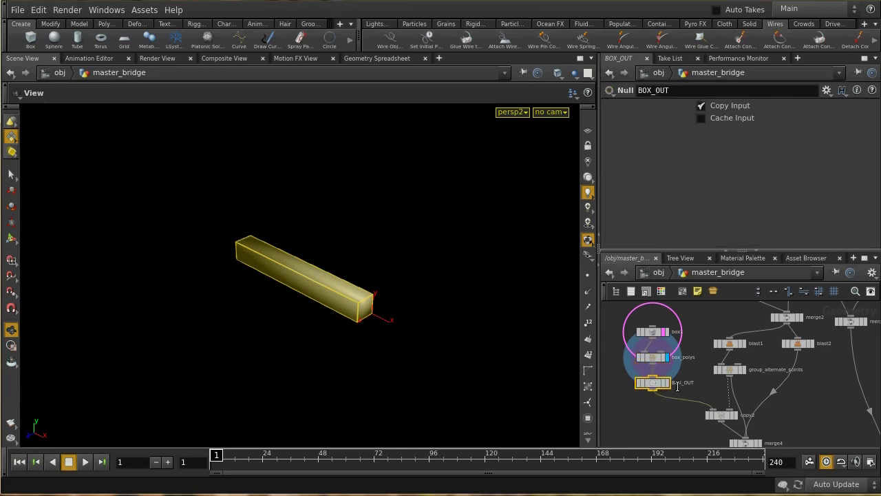
{"action": "left_click", "coordinate": [666, 383]}
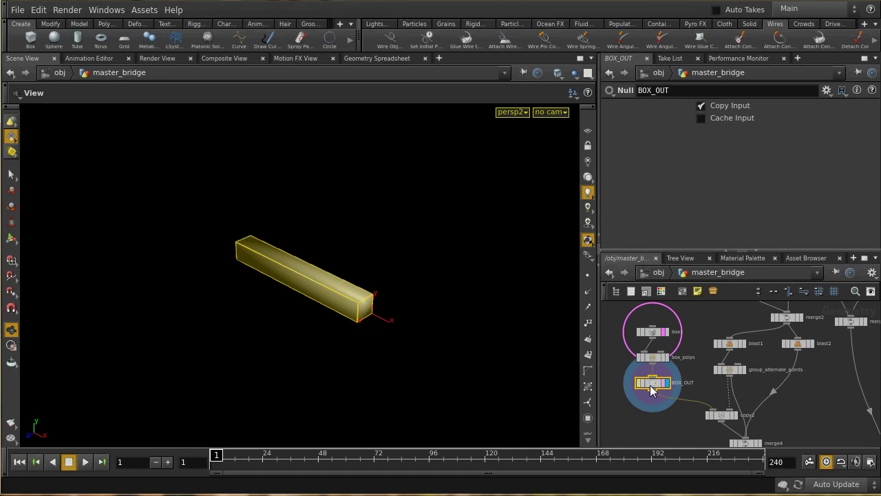
Return to the branch feeding copy2 and display the isolated line from blast1 again.
{"action": "middle_click_drag", "start_coordinate": [672, 408], "coordinate": [662, 370]}
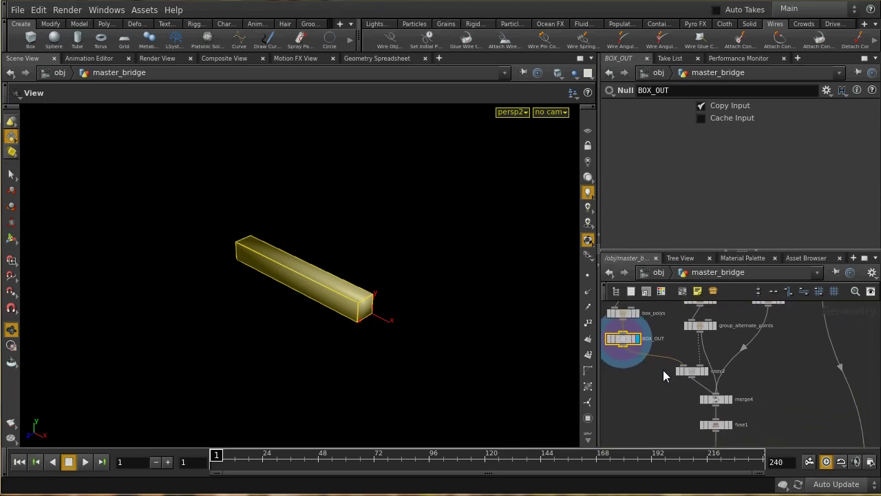
{"action": "middle_click_drag", "start_coordinate": [723, 311], "coordinate": [715, 337]}
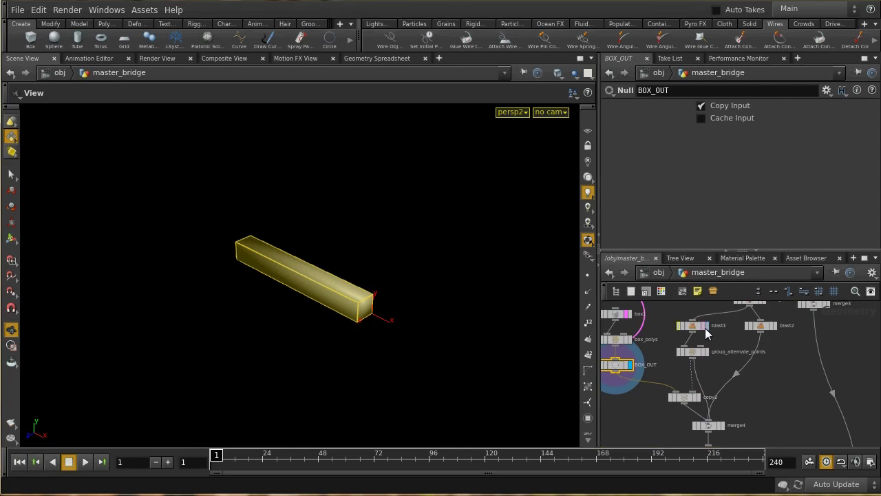
{"action": "left_click", "coordinate": [705, 327]}
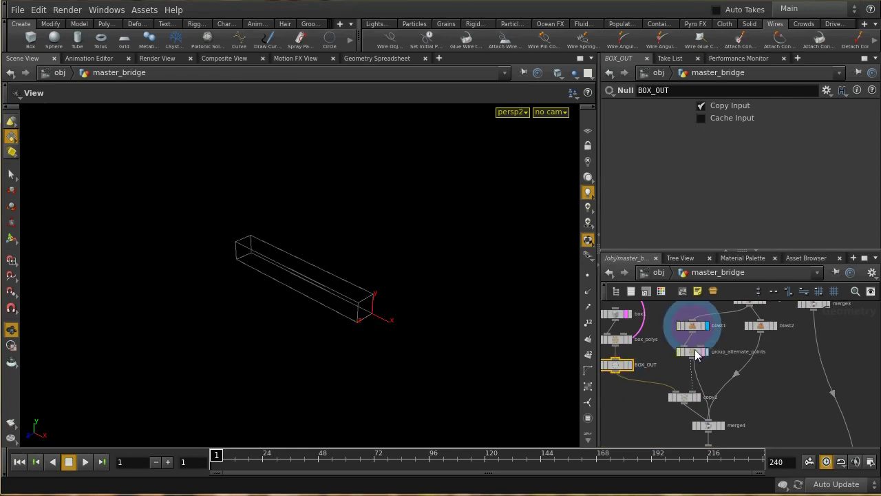
Display the group_alternate_points node and the copy2 node in turn to examine how planks are copied onto the grouped points.
{"action": "left_click", "coordinate": [694, 352]}
{"action": "left_click", "coordinate": [706, 351]}
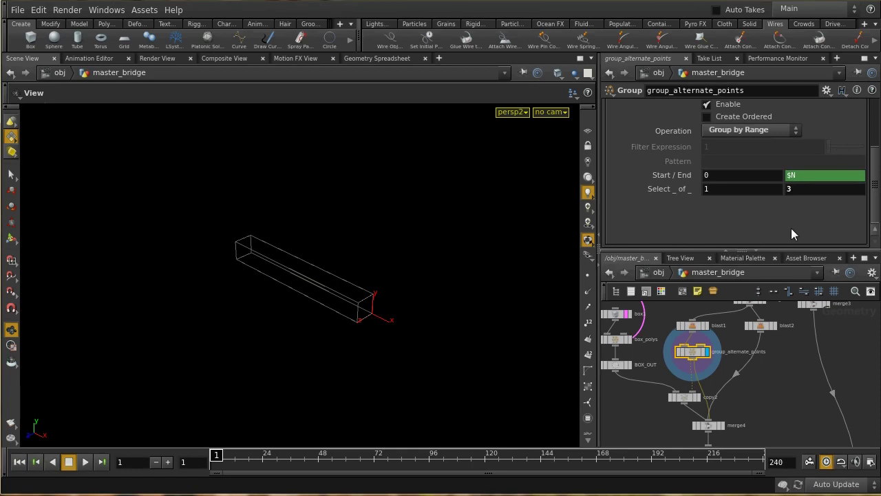
{"action": "middle_click_drag", "start_coordinate": [704, 393], "coordinate": [719, 357]}
{"action": "left_click", "coordinate": [715, 361]}
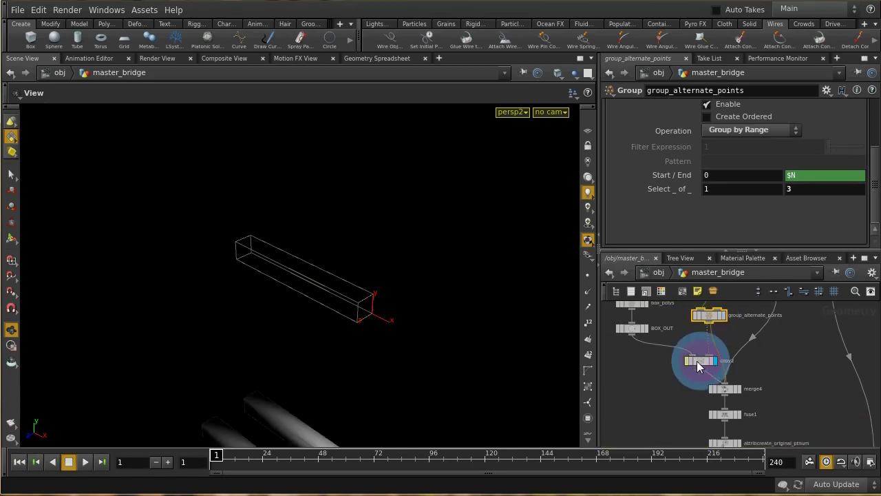
{"action": "scroll", "coordinate": [482, 321], "scroll_direction": "down", "scroll_amount": 8}
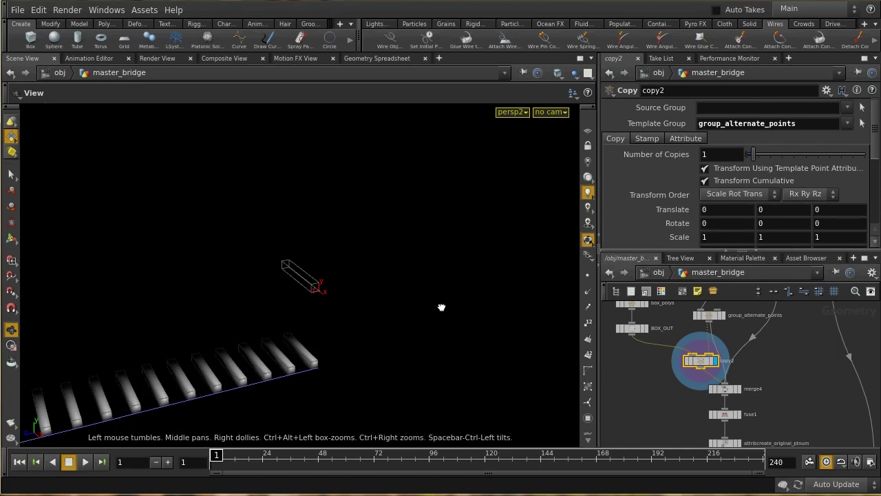
{"action": "left_click_drag", "start_coordinate": [422, 295], "coordinate": [497, 282]}
{"action": "left_click_drag", "start_coordinate": [454, 249], "coordinate": [565, 282]}
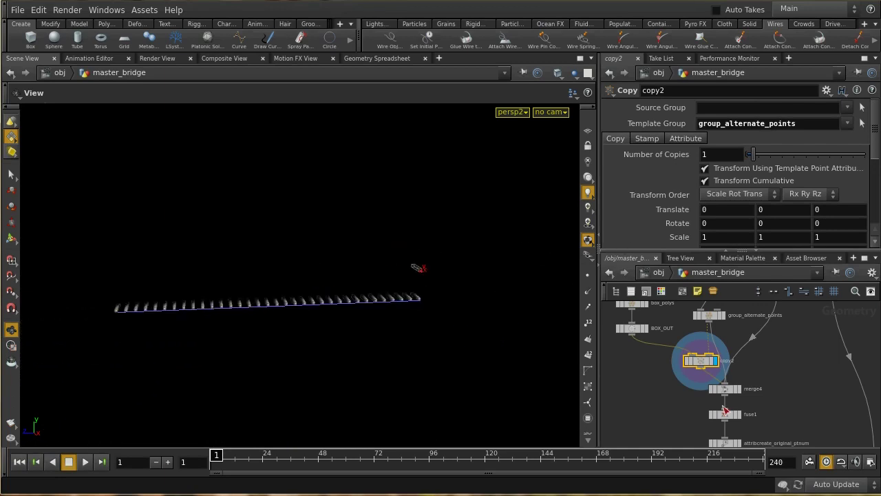
Display the merge4 node and examine how its inputs combine the planks with the horizontal lines.
{"action": "left_click", "coordinate": [734, 391]}
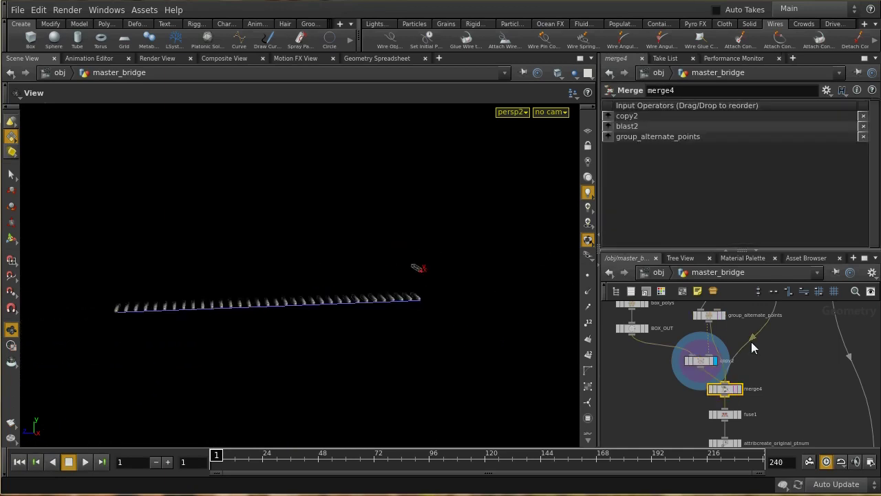
{"action": "left_click", "coordinate": [740, 389]}
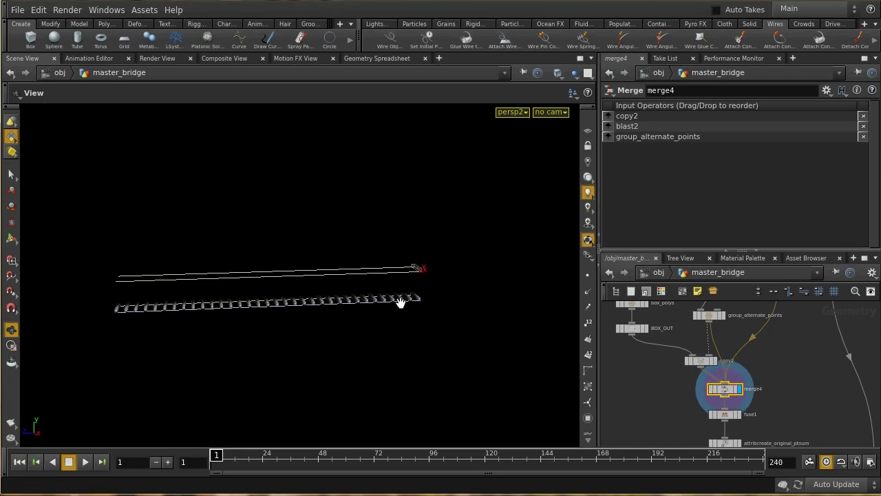
{"action": "middle_click_drag", "start_coordinate": [688, 371], "coordinate": [695, 410]}
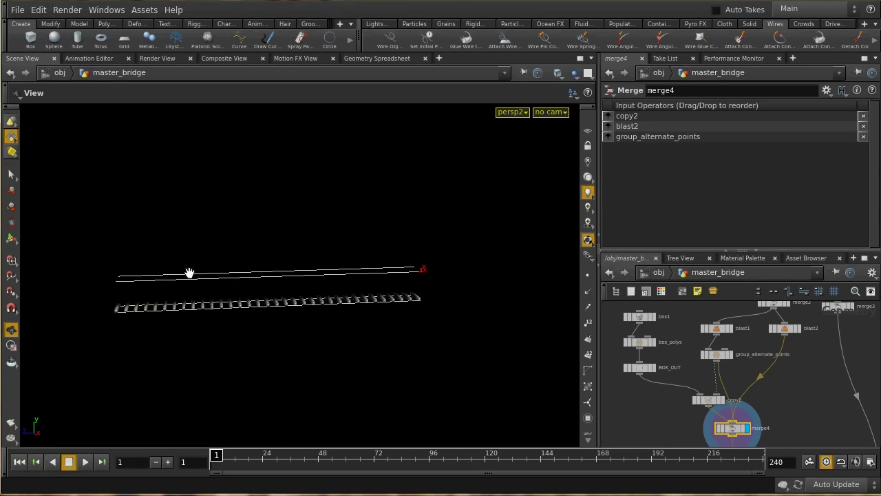
{"action": "middle_click_drag", "start_coordinate": [766, 418], "coordinate": [778, 368]}
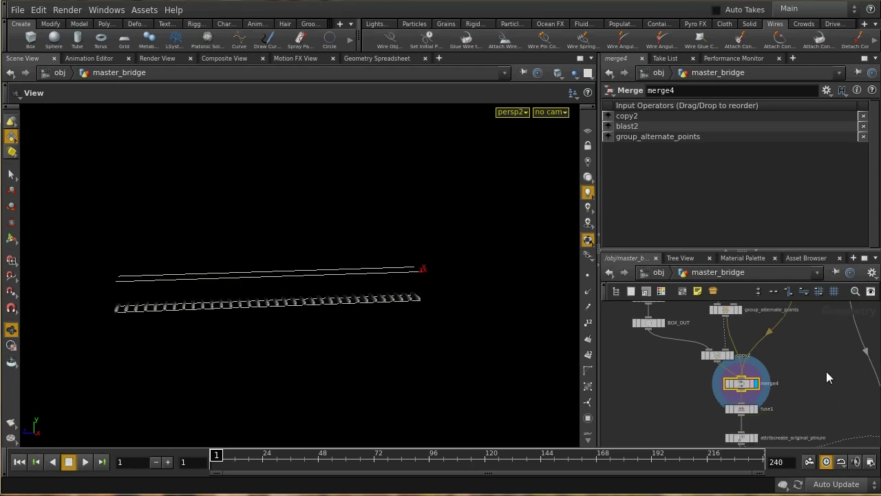
Display the line_down_piece and group_ends nodes in turn to examine the vertical line and its end point group settings.
{"action": "middle_click_drag", "start_coordinate": [825, 371], "coordinate": [758, 426]}
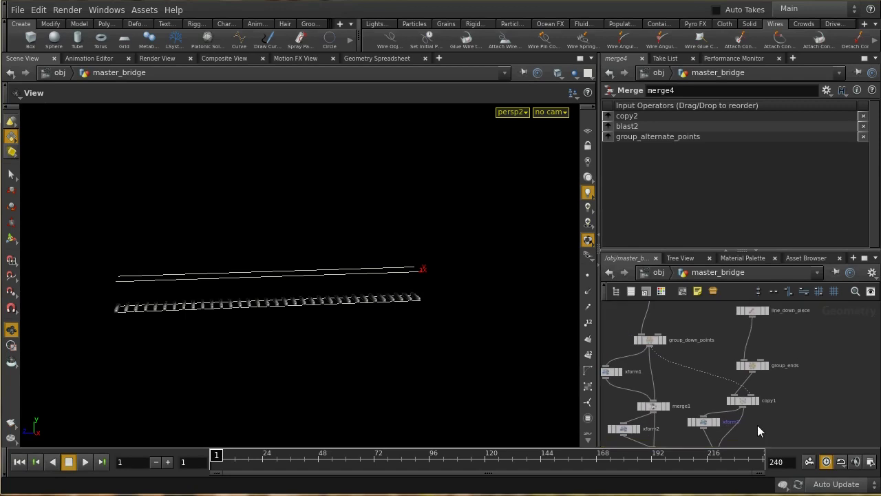
{"action": "middle_click_drag", "start_coordinate": [778, 337], "coordinate": [772, 372]}
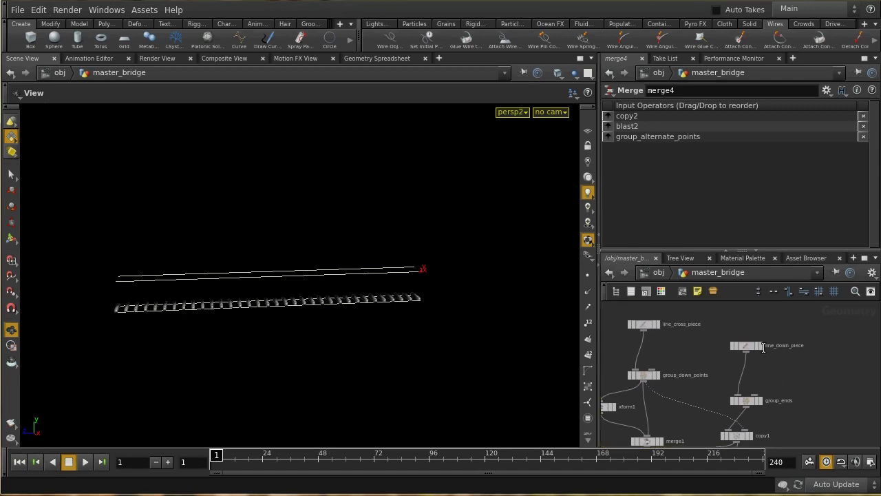
{"action": "left_click", "coordinate": [760, 345]}
{"action": "left_click", "coordinate": [746, 346]}
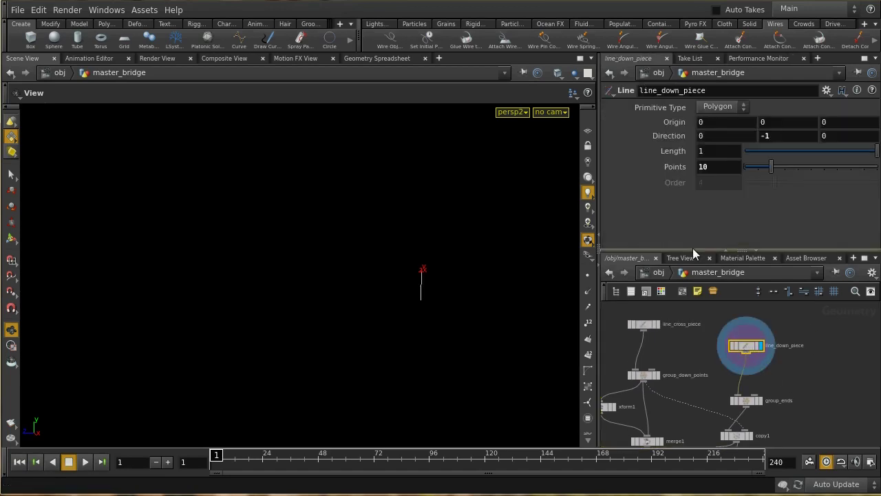
{"action": "left_click", "coordinate": [757, 403]}
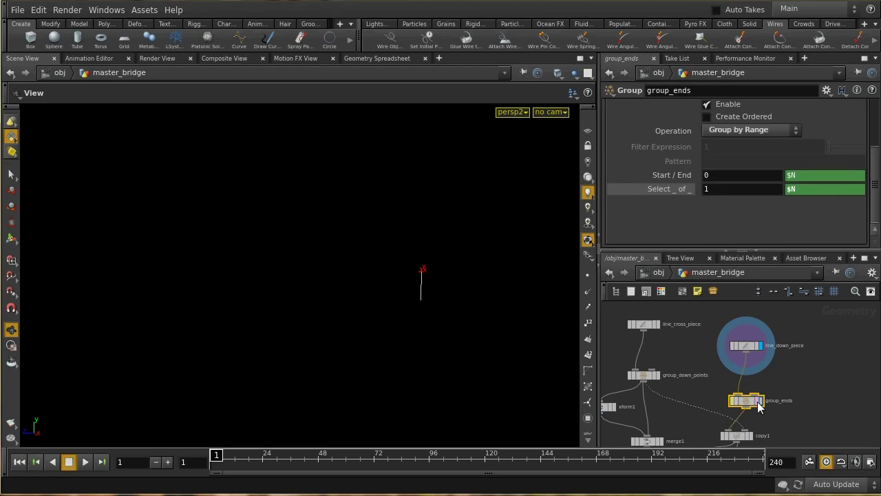
{"action": "left_click", "coordinate": [760, 401]}
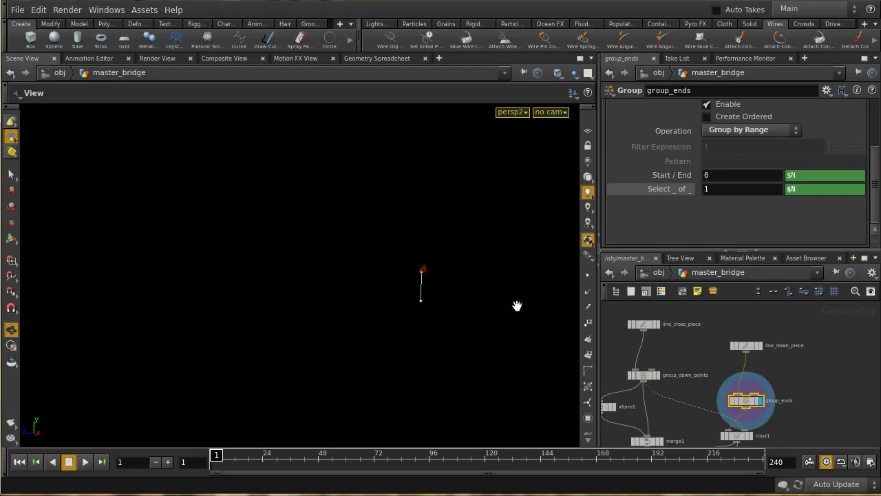
{"action": "left_click_drag", "start_coordinate": [436, 289], "coordinate": [441, 303]}
Display the copy1 node and examine how the vertical line is copied onto the group_down_points template group.
{"action": "middle_click_drag", "start_coordinate": [784, 402], "coordinate": [793, 367]}
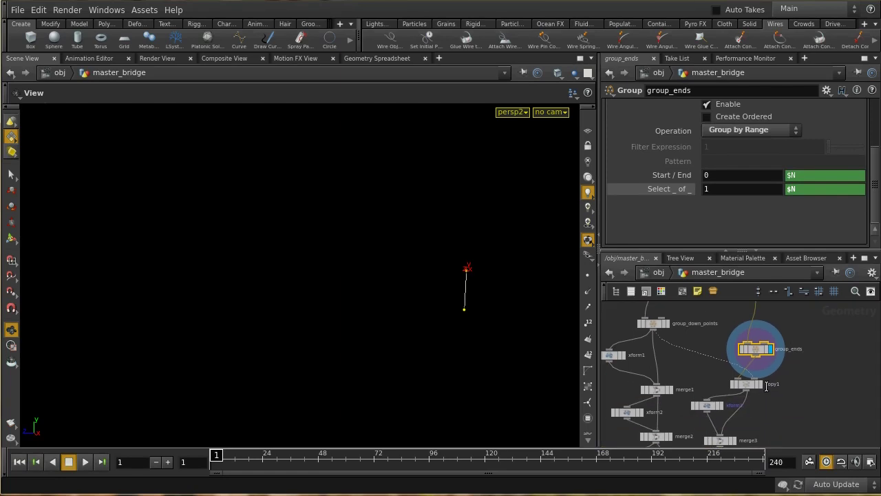
{"action": "left_click", "coordinate": [763, 384]}
{"action": "left_click", "coordinate": [745, 386]}
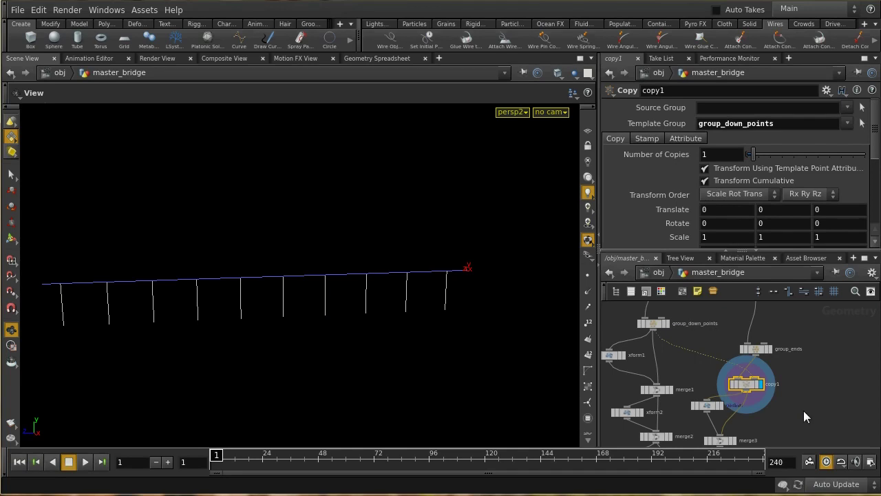
Display the merge3 node and examine the vertical lines combined from xform3 and copy1.
{"action": "middle_click_drag", "start_coordinate": [806, 393], "coordinate": [812, 365]}
{"action": "scroll", "coordinate": [812, 366], "scroll_direction": "up", "scroll_amount": 2}
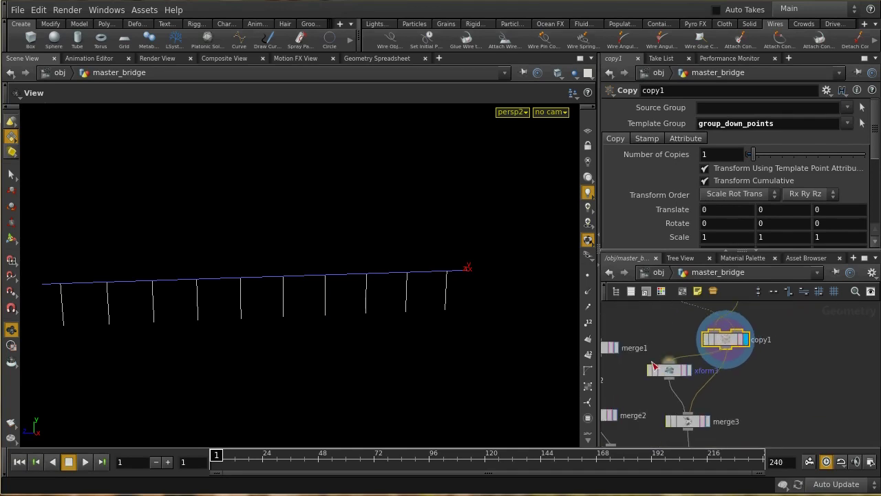
{"action": "left_click", "coordinate": [708, 422]}
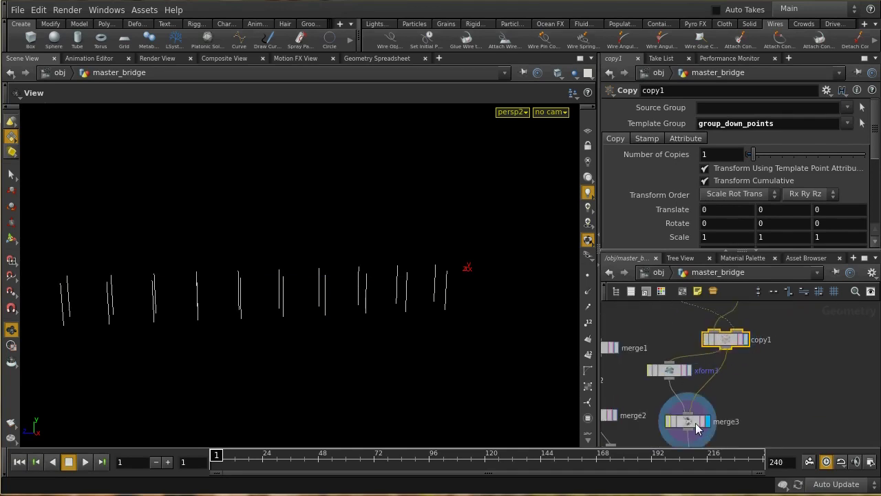
{"action": "left_click", "coordinate": [697, 427]}
{"action": "middle_click_drag", "start_coordinate": [739, 398], "coordinate": [668, 360]}
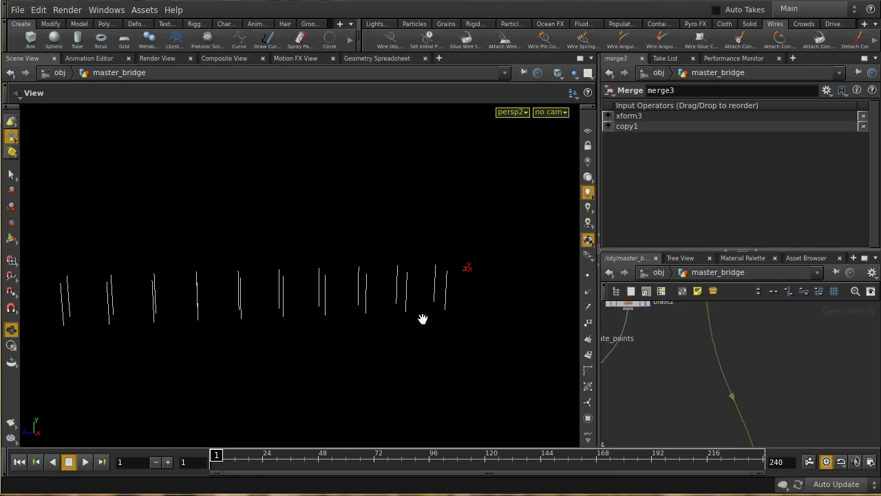
{"action": "scroll", "coordinate": [387, 293], "scroll_direction": "down", "scroll_amount": 4}
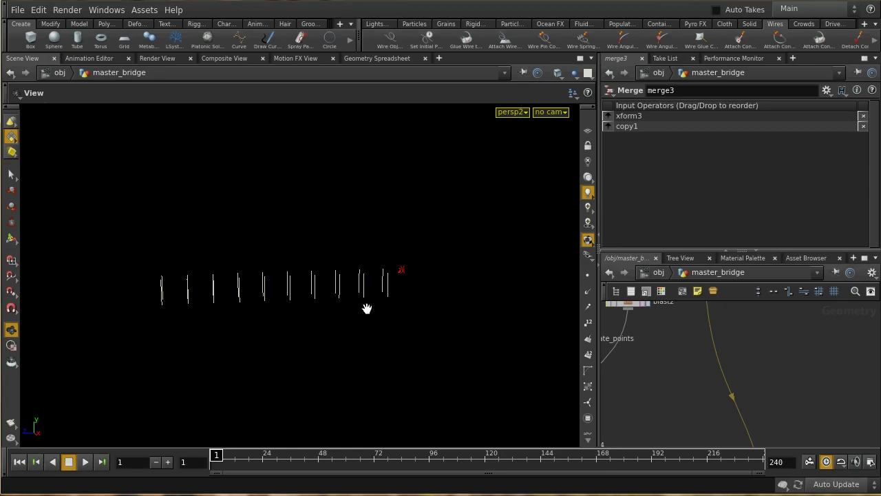
{"action": "scroll", "coordinate": [360, 313], "scroll_direction": "up", "scroll_amount": 5}
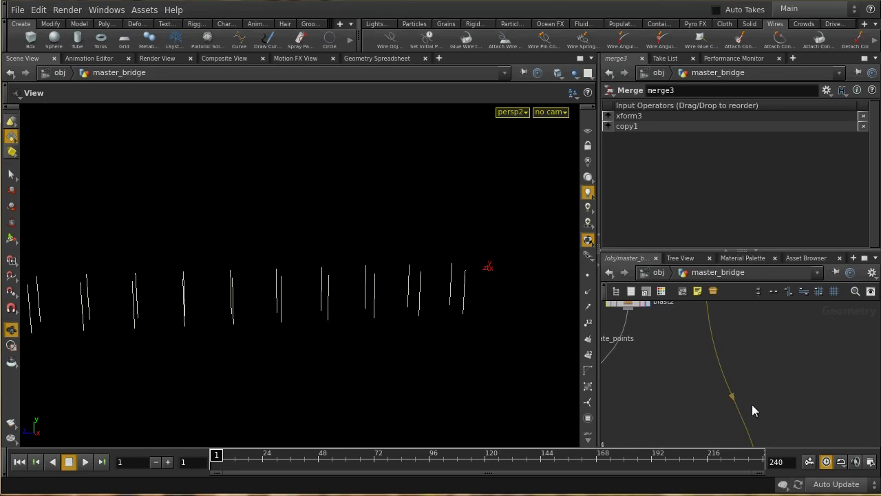
Display merge4 again and bring the downstream nodes through OUT_HORIZ and OUT_VERTICAL into view.
{"action": "middle_click_drag", "start_coordinate": [660, 399], "coordinate": [788, 346]}
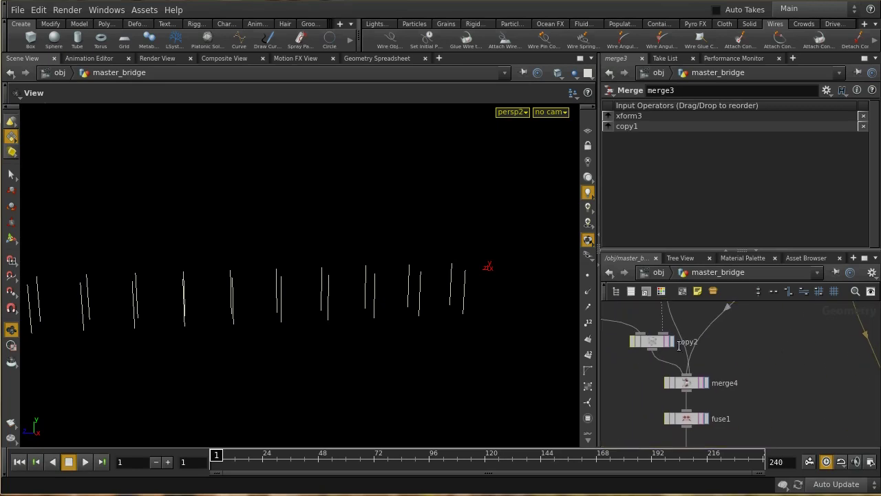
{"action": "left_click", "coordinate": [704, 382]}
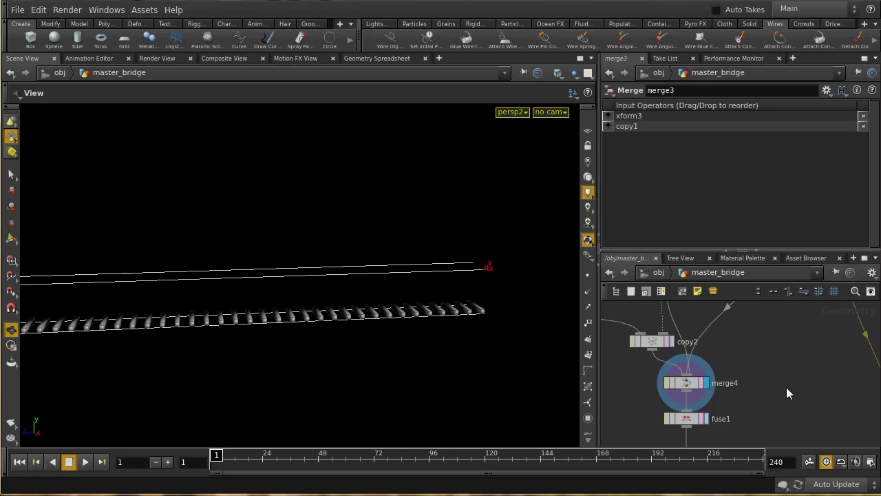
{"action": "middle_click_drag", "start_coordinate": [786, 387], "coordinate": [776, 324]}
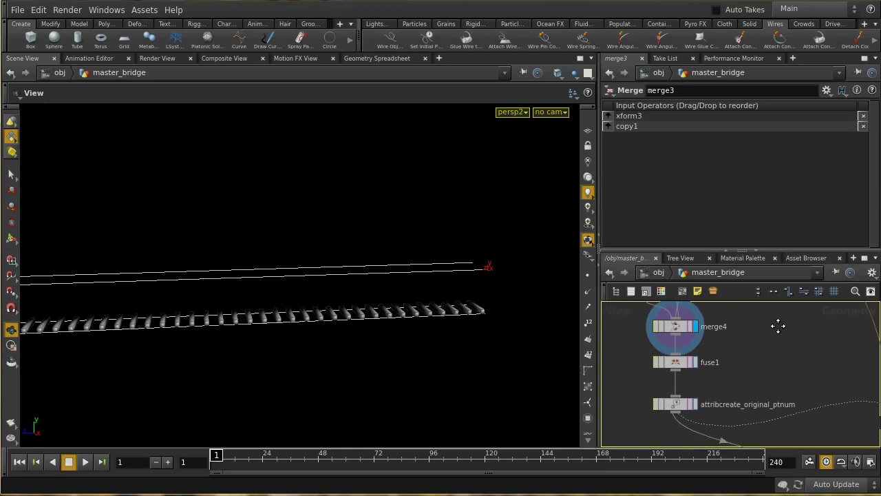
{"action": "scroll", "coordinate": [775, 323], "scroll_direction": "down", "scroll_amount": 3}
{"action": "middle_click_drag", "start_coordinate": [801, 354], "coordinate": [752, 334]}
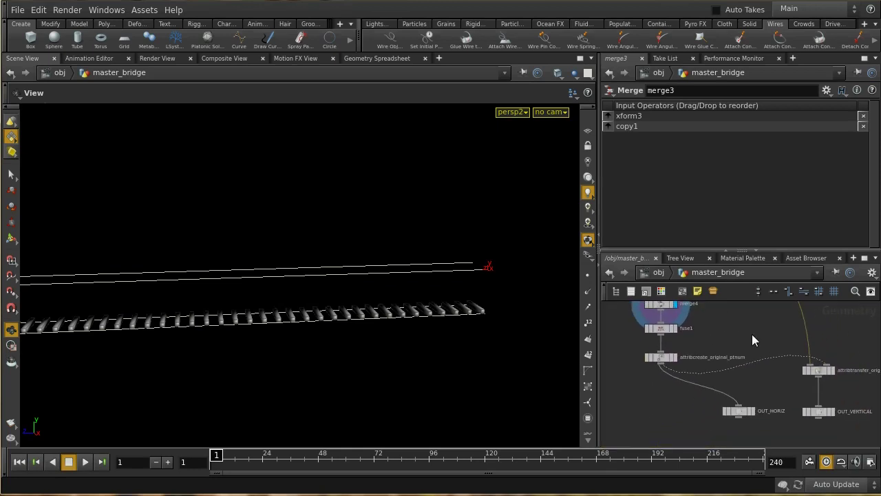
Examine the fuse1 and attribcreate_original_ptnum settings, and view the original_ptnum point values in the Geometry Spreadsheet.
{"action": "left_click", "coordinate": [664, 328]}
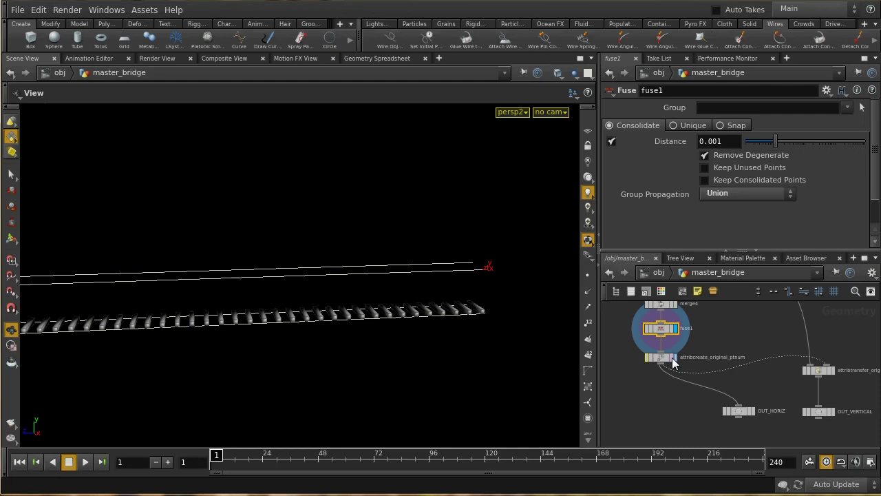
{"action": "left_click", "coordinate": [663, 360]}
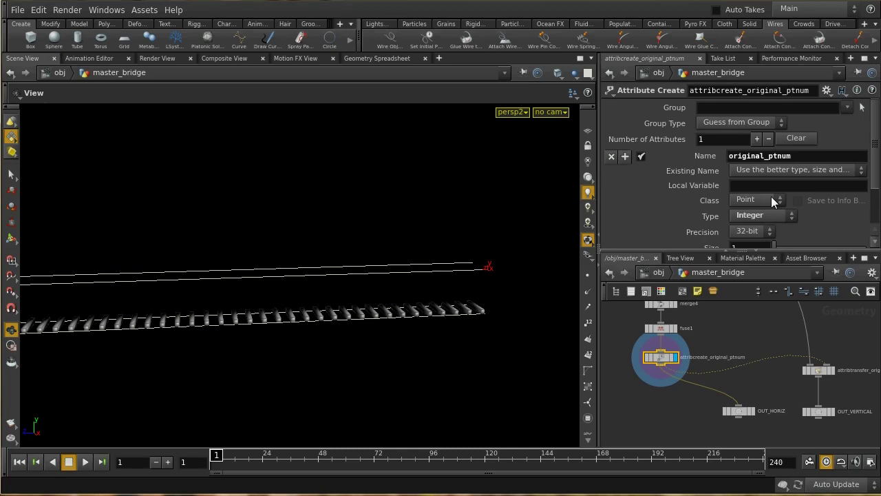
{"action": "scroll", "coordinate": [874, 165], "scroll_direction": "down", "scroll_amount": 3}
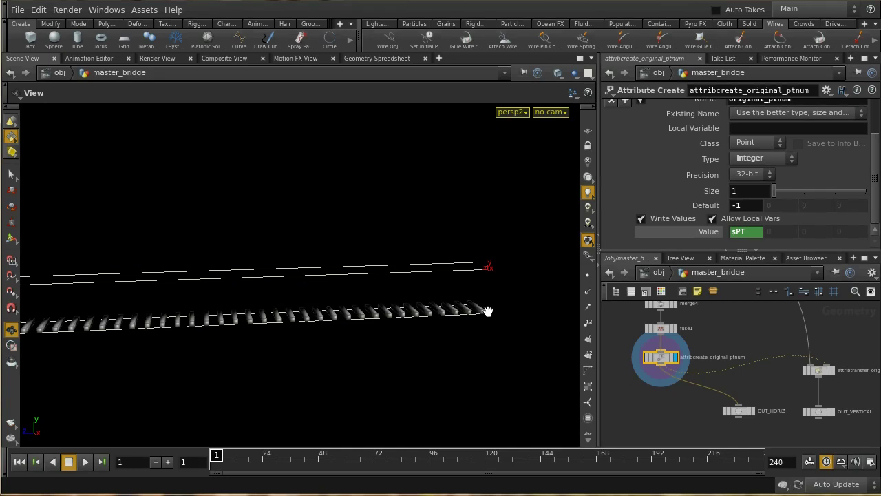
{"action": "left_click", "coordinate": [361, 61]}
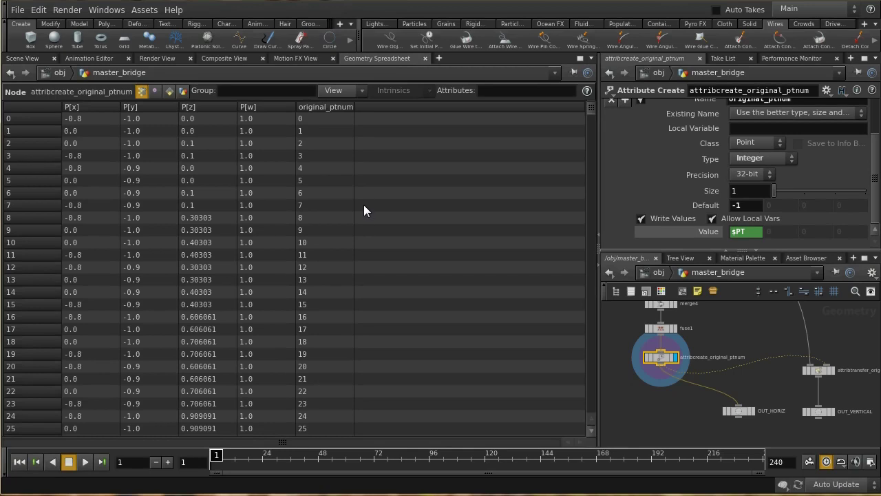
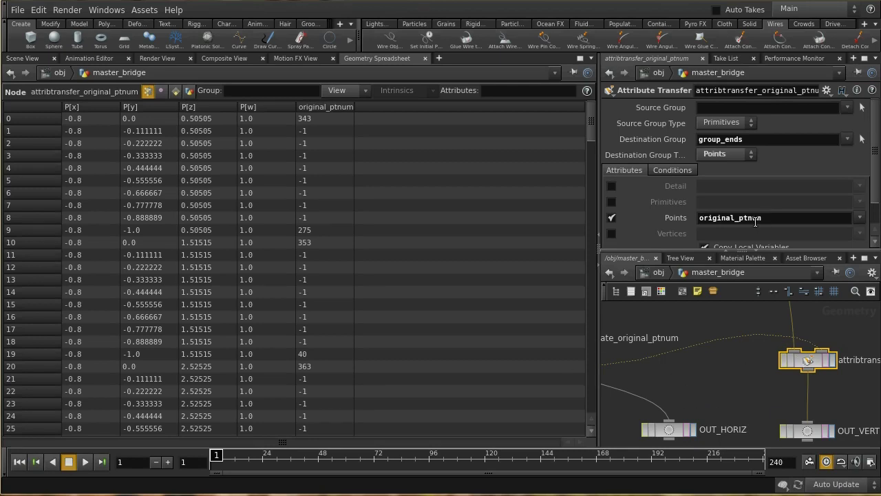
Review the destination group, transferred point attribute and Conditions settings of the attribtransfer_original_ptnum node.
{"action": "left_click", "coordinate": [738, 140]}
{"action": "key", "text": "Home"}
{"action": "middle_click_drag", "start_coordinate": [760, 388], "coordinate": [749, 421]}
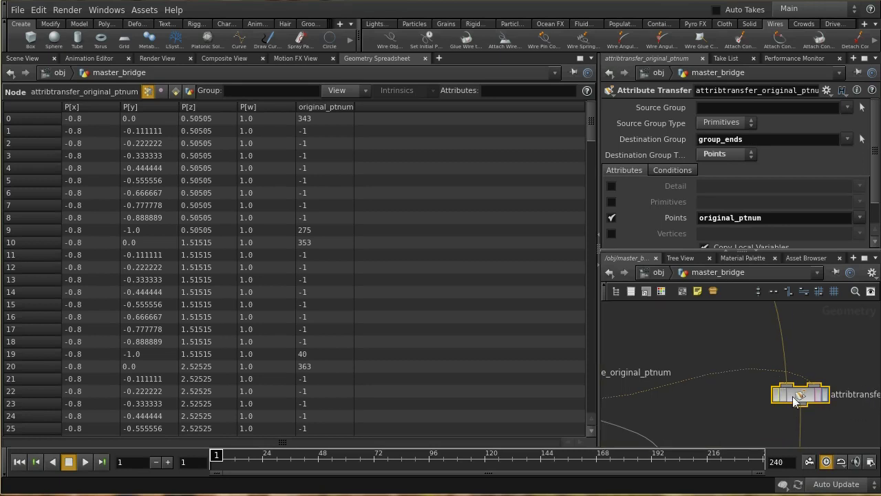
{"action": "left_click", "coordinate": [688, 172]}
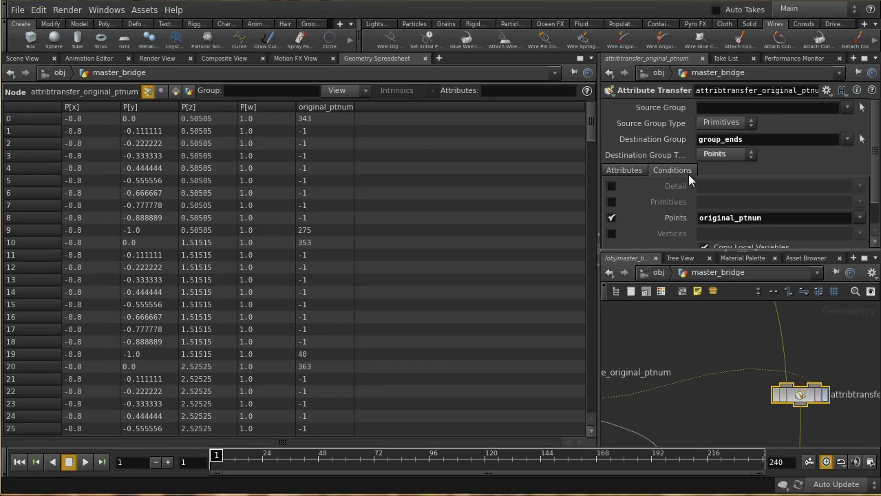
{"action": "scroll", "coordinate": [776, 221], "scroll_direction": "down", "scroll_amount": 1}
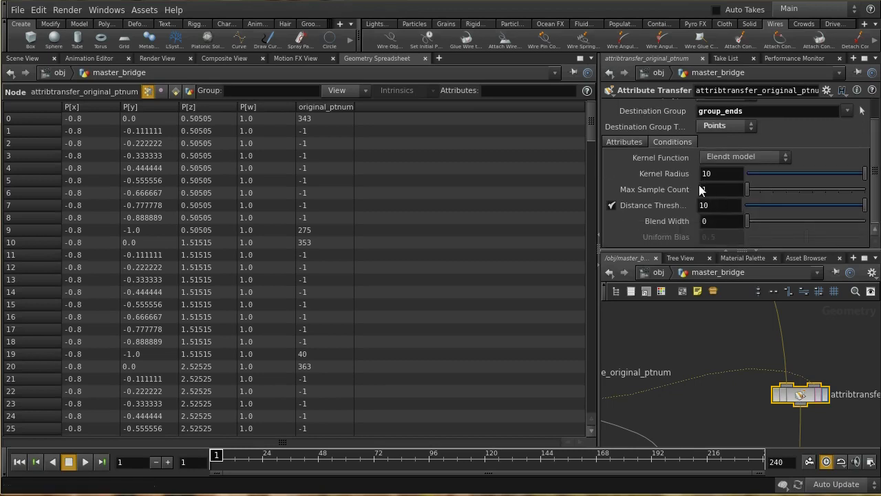
{"action": "scroll", "coordinate": [753, 395], "scroll_direction": "down", "scroll_amount": 4}
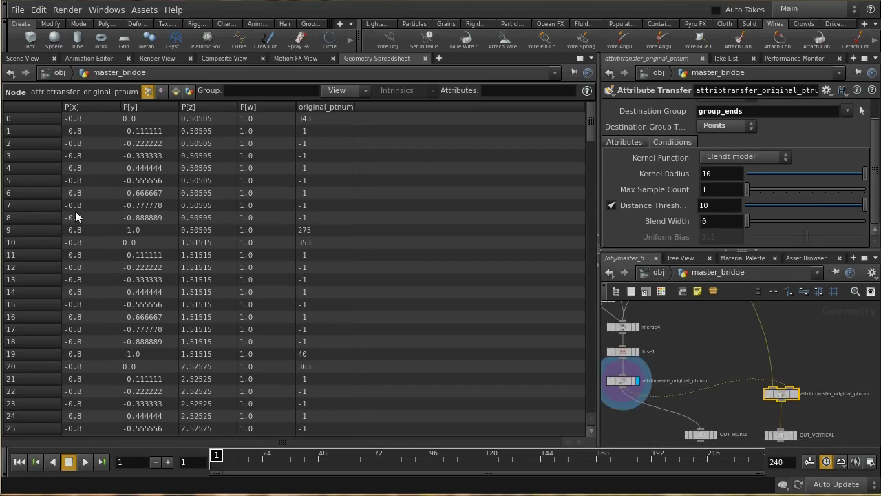
Return to the Scene View and template attribtransfer_original_ptnum to see the vertical lines together with the horizontal bridge geometry.
{"action": "left_click", "coordinate": [25, 59]}
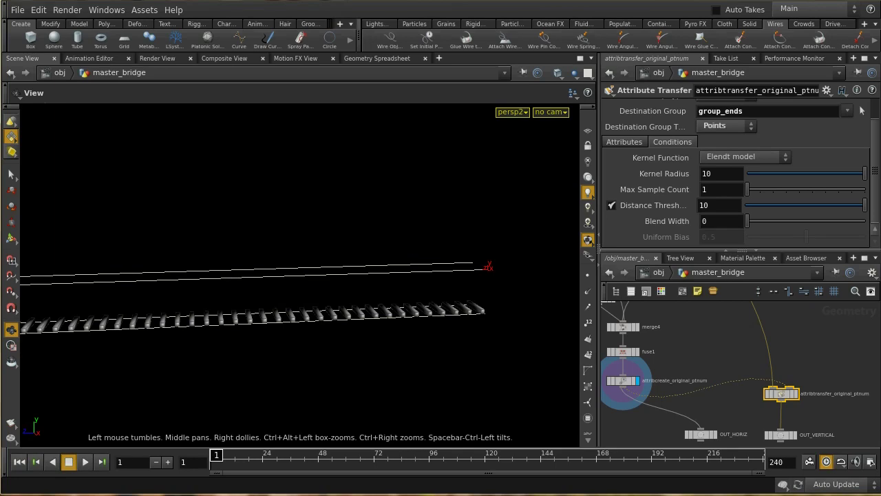
{"action": "left_click", "coordinate": [793, 393]}
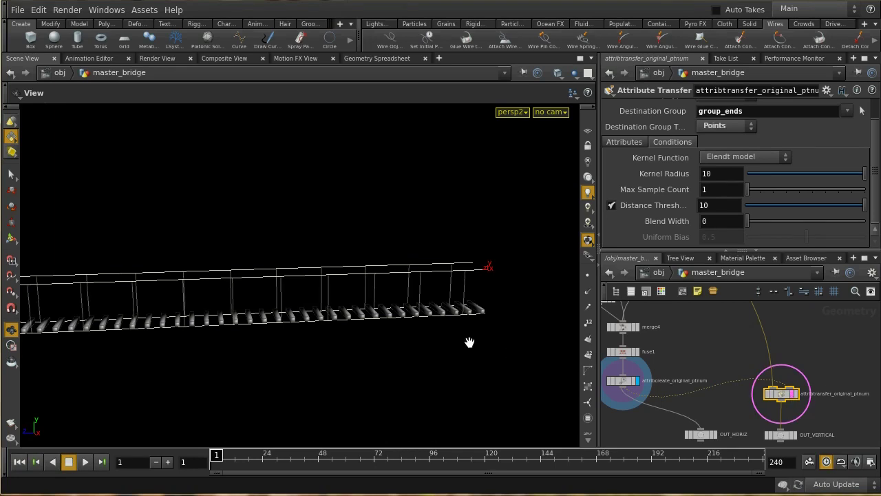
Display the OUT_VERTICAL null and examine its original_ptnum point values in the Geometry Spreadsheet.
{"action": "scroll", "coordinate": [468, 276], "scroll_direction": "up", "scroll_amount": 3}
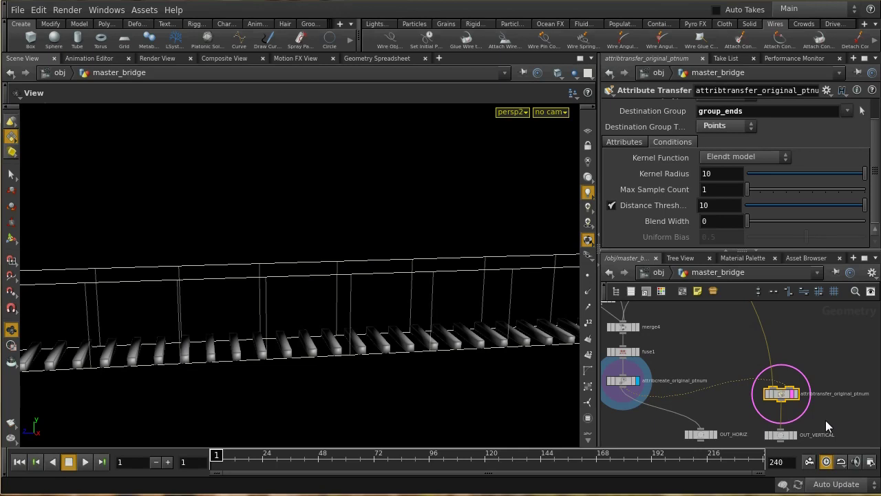
{"action": "left_click_drag", "start_coordinate": [780, 402], "coordinate": [781, 430]}
{"action": "left_click", "coordinate": [783, 435]}
{"action": "left_click", "coordinate": [794, 436]}
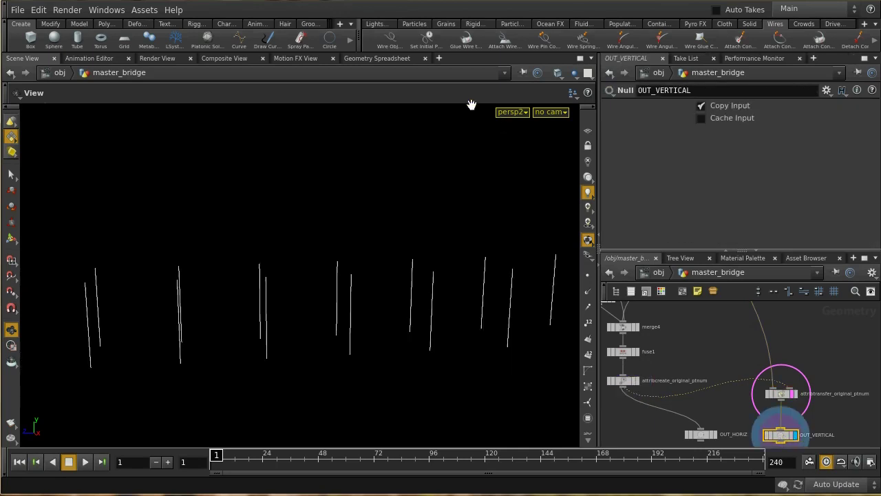
{"action": "left_click", "coordinate": [362, 59]}
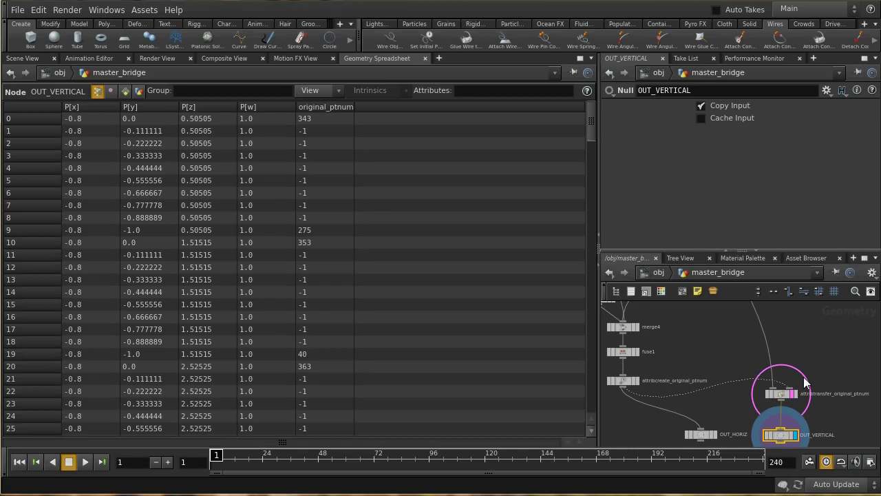
{"action": "mouse_move", "coordinate": [814, 369]}
{"action": "middle_mouse_down"}
{"action": "mouse_move", "coordinate": [818, 350]}
{"action": "mouse_move", "coordinate": [810, 353]}
{"action": "middle_mouse_up"}
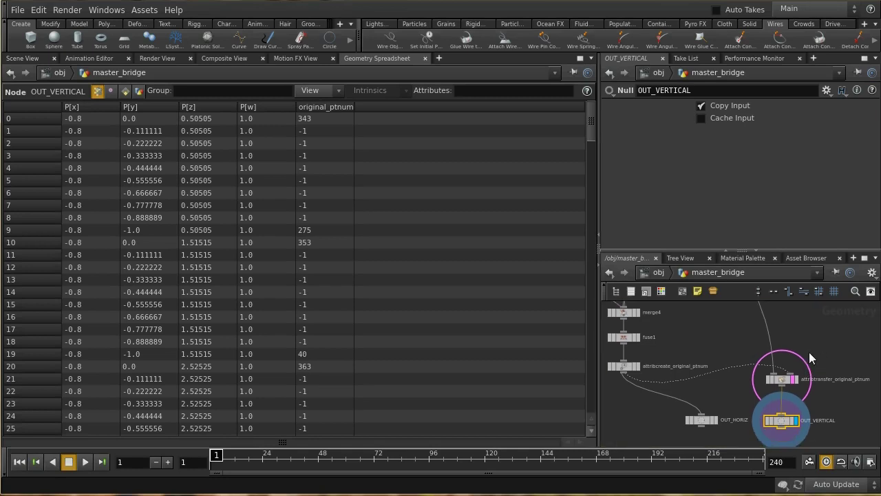
Save the scene and return to the object level, showing the whole bridge in the Scene View.
{"action": "key", "text": "ctrl+s"}
{"action": "left_click", "coordinate": [659, 271]}
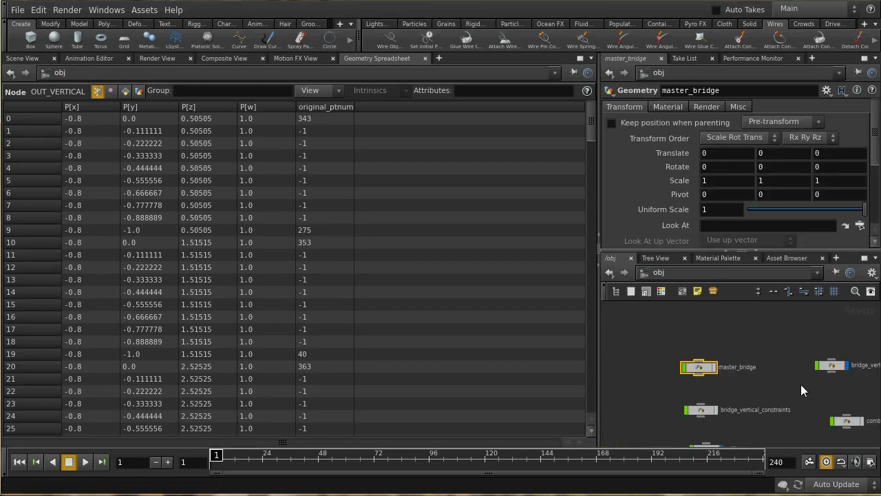
{"action": "middle_click_drag", "start_coordinate": [800, 384], "coordinate": [747, 373]}
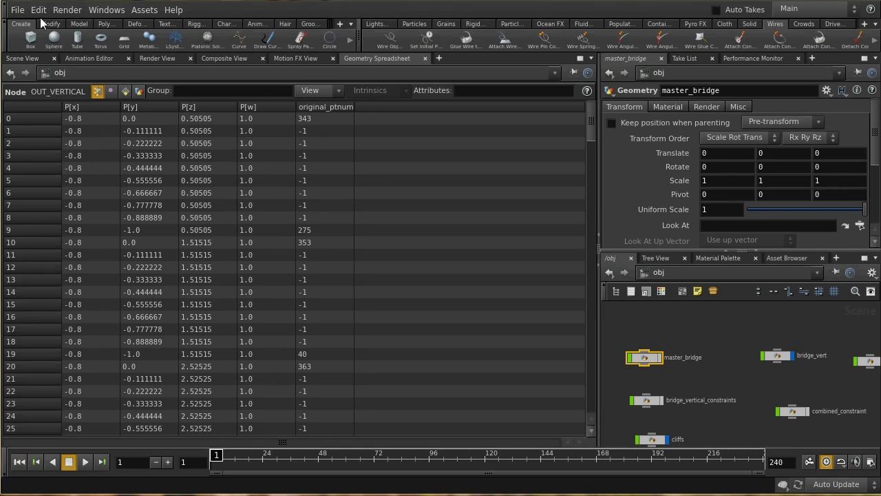
{"action": "left_click", "coordinate": [23, 58]}
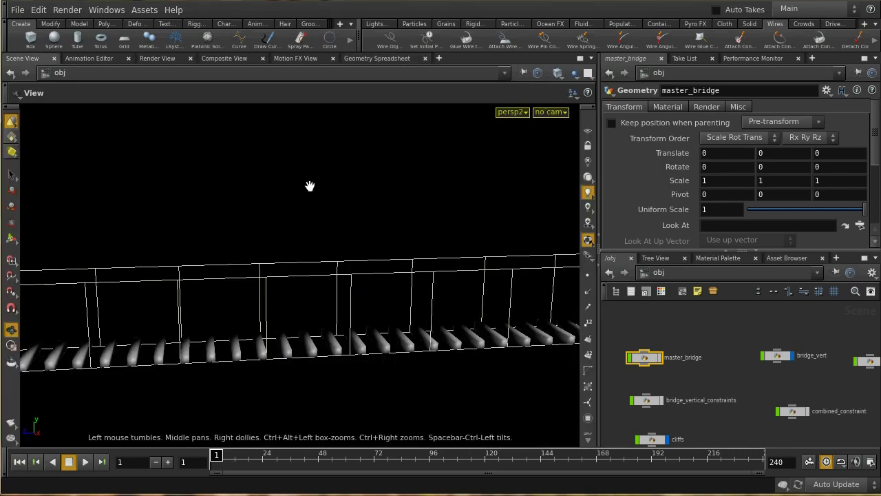
{"action": "scroll", "coordinate": [406, 204], "scroll_direction": "down", "scroll_amount": 2}
{"action": "scroll", "coordinate": [407, 204], "scroll_direction": "down", "scroll_amount": 1}
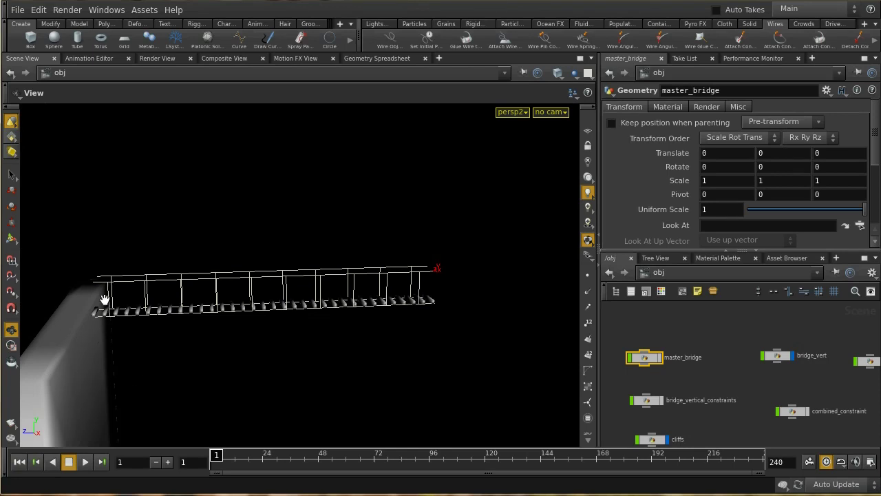
Select cliffs and bridge_vert in turn to identify their geometry, and adjust the positions of bridge_horiz and bridge_vert in the network.
{"action": "left_click_drag", "start_coordinate": [103, 299], "coordinate": [330, 401]}
{"action": "left_click", "coordinate": [657, 439]}
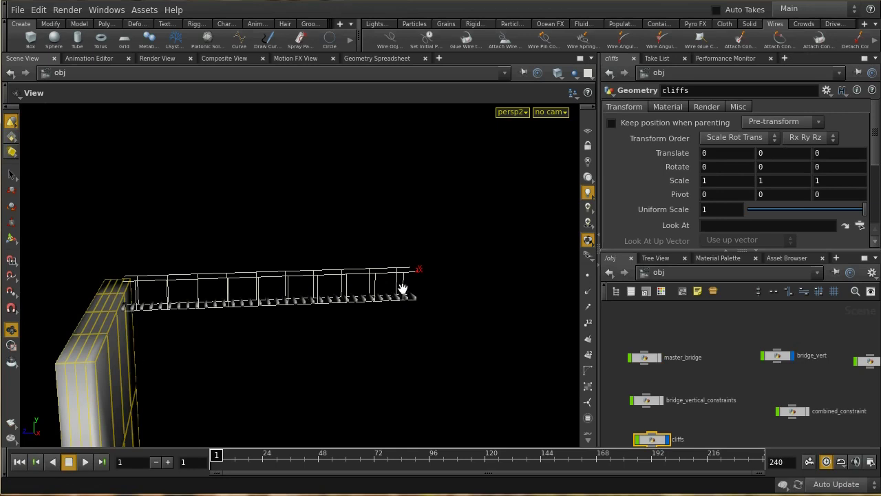
{"action": "middle_click_drag", "start_coordinate": [723, 391], "coordinate": [648, 410]}
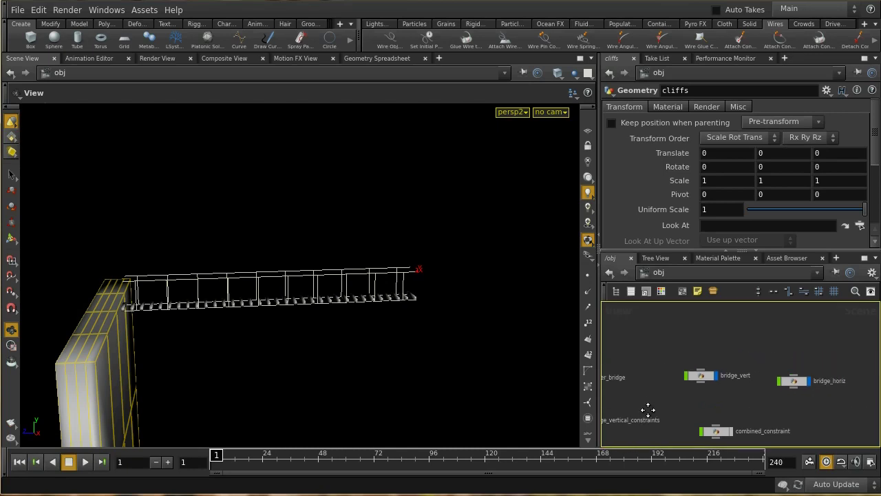
{"action": "left_click", "coordinate": [697, 377]}
{"action": "left_click_drag", "start_coordinate": [796, 386], "coordinate": [788, 373]}
{"action": "scroll", "coordinate": [778, 402], "scroll_direction": "up", "scroll_amount": 2}
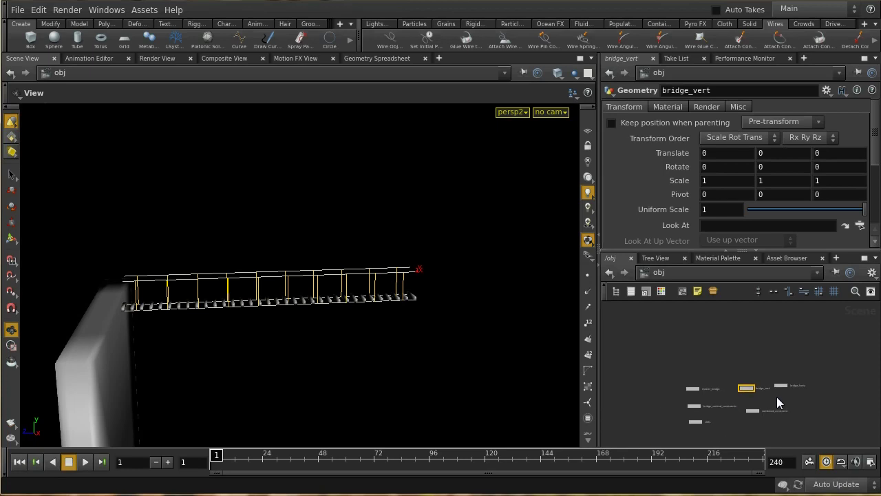
{"action": "middle_click_drag", "start_coordinate": [776, 401], "coordinate": [767, 375]}
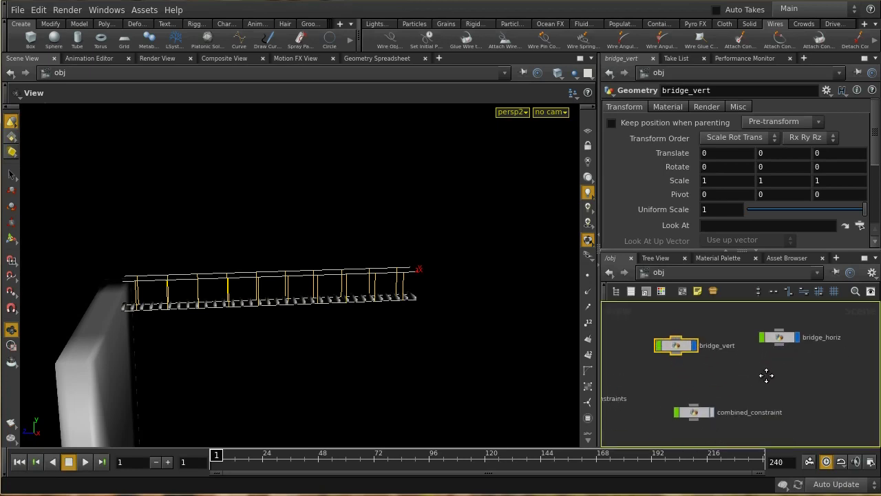
{"action": "left_click_drag", "start_coordinate": [680, 346], "coordinate": [688, 340]}
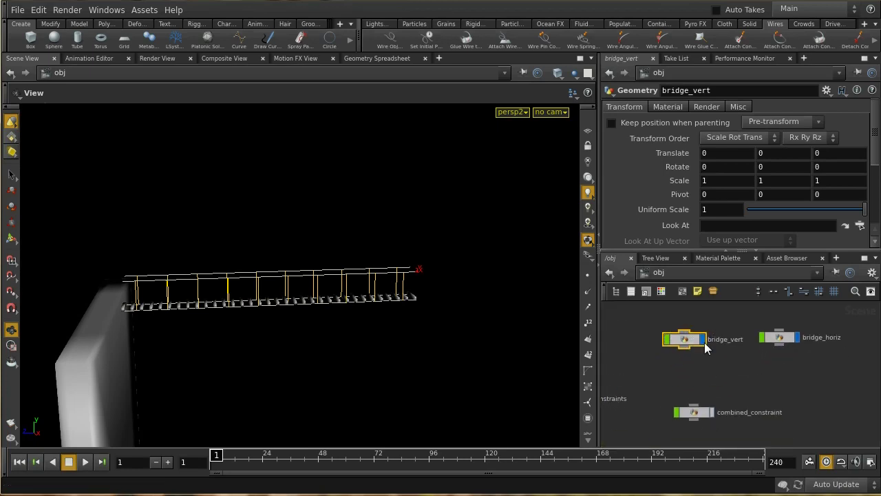
Turn bridge_horiz into a dynamic Wire Object and open AutoDopNetwork to view its solver and gravity nodes.
{"action": "left_click", "coordinate": [778, 339]}
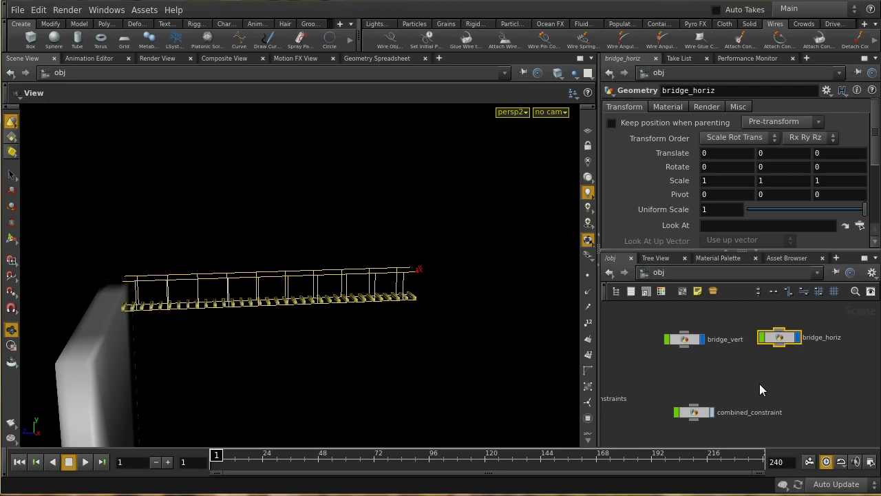
{"action": "left_click", "coordinate": [390, 38]}
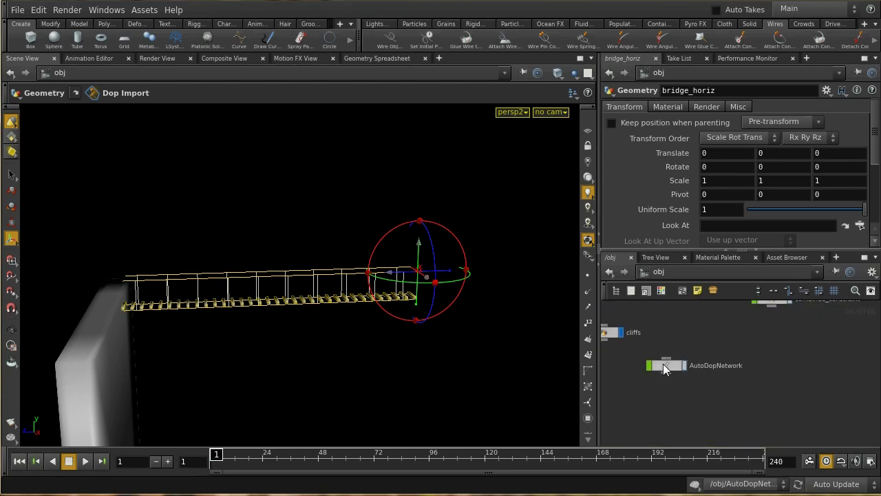
{"action": "double_click", "coordinate": [664, 369]}
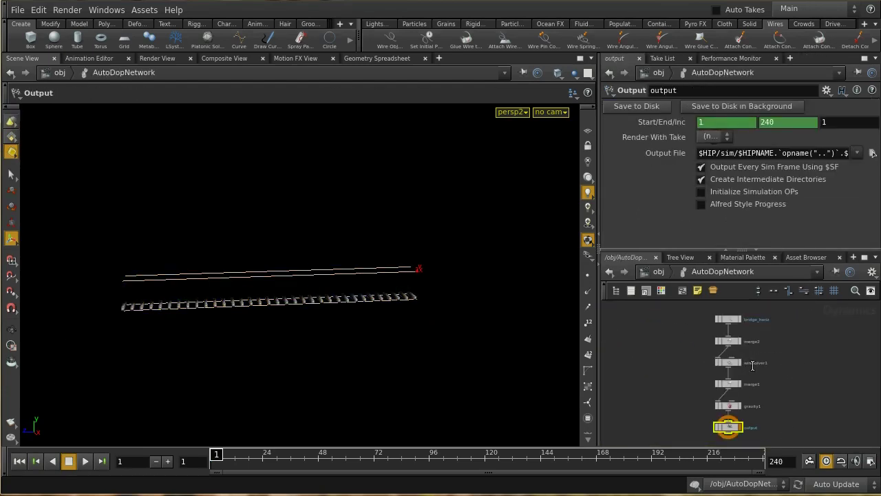
{"action": "scroll", "coordinate": [757, 353], "scroll_direction": "up", "scroll_amount": 3}
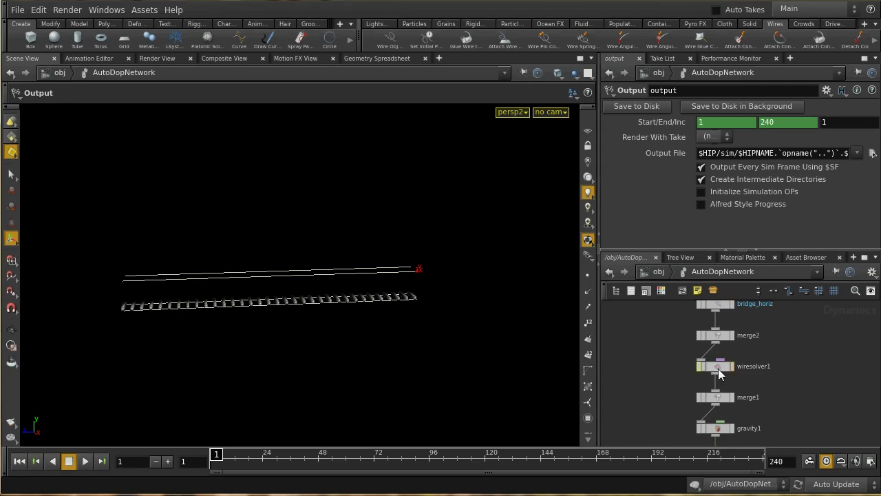
{"action": "middle_click_drag", "start_coordinate": [794, 424], "coordinate": [802, 390]}
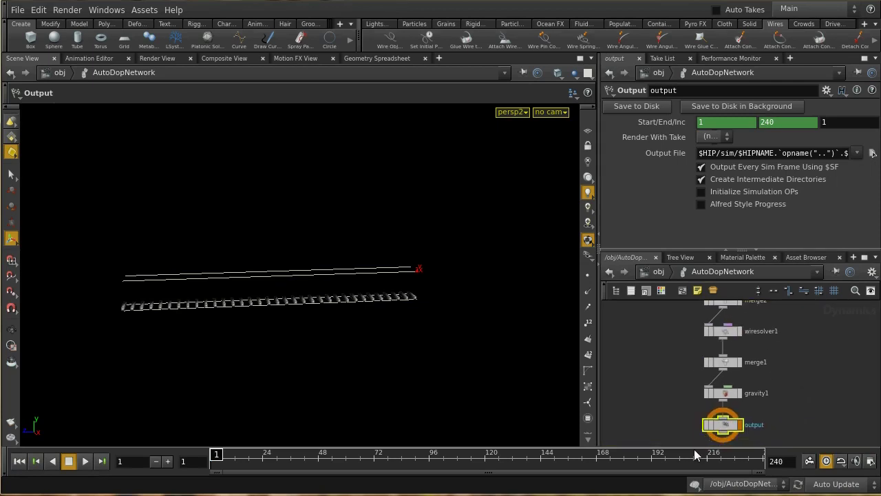
Play the first frames of the wire simulation, stop it and rewind to frame 1.
{"action": "left_click", "coordinate": [86, 461]}
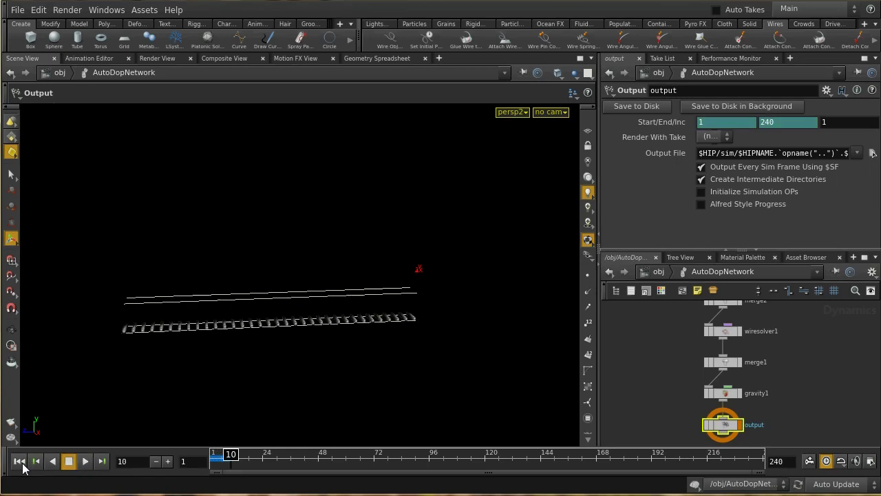
{"action": "left_click", "coordinate": [68, 461]}
{"action": "left_click", "coordinate": [20, 461]}
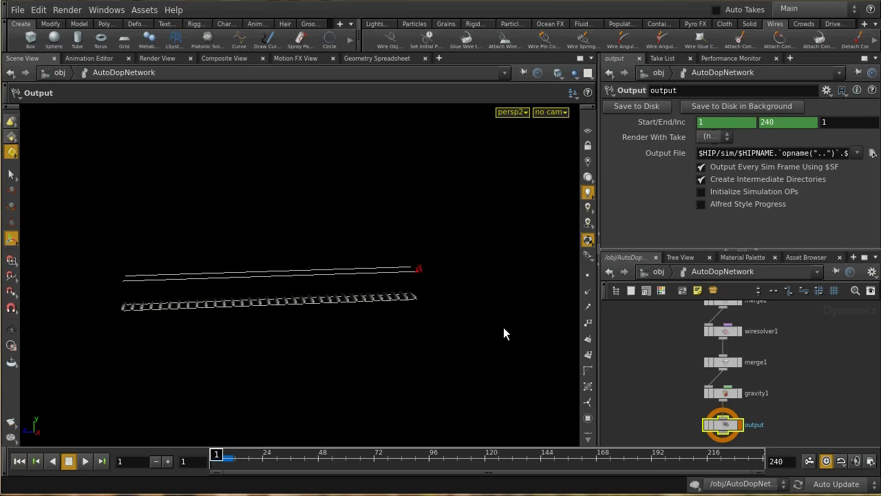
Start Glue Wire to Animation and select the bridge_horiz wire end points at the bridge end farthest from the origin.
{"action": "left_click", "coordinate": [465, 43]}
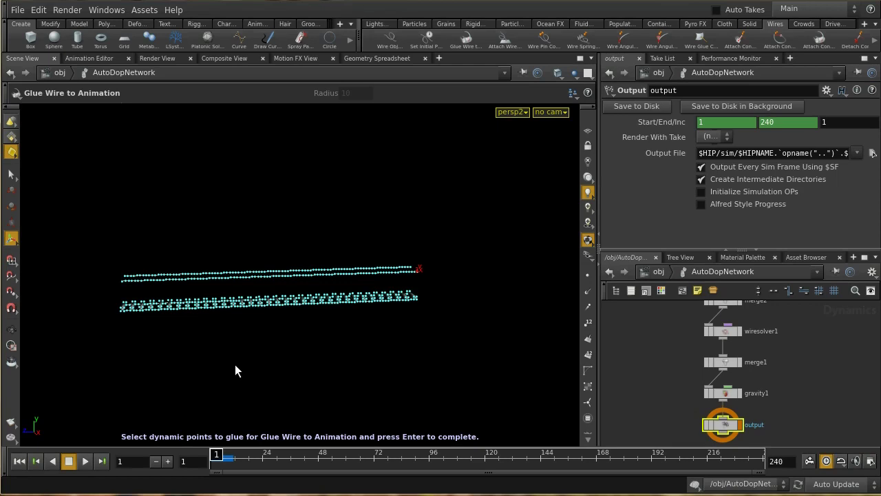
{"action": "key", "text": "Escape"}
{"action": "left_click_drag", "start_coordinate": [235, 366], "coordinate": [311, 359]}
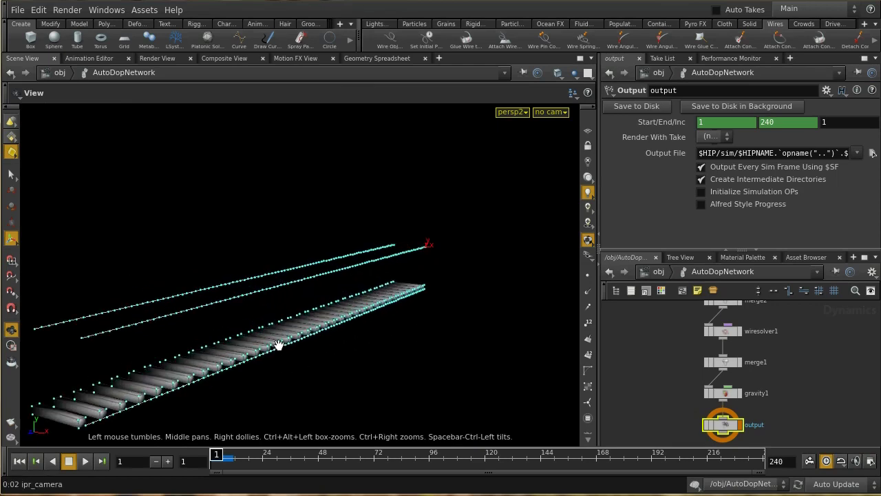
{"action": "middle_click_drag", "start_coordinate": [245, 335], "coordinate": [370, 269]}
{"action": "key", "text": "s"}
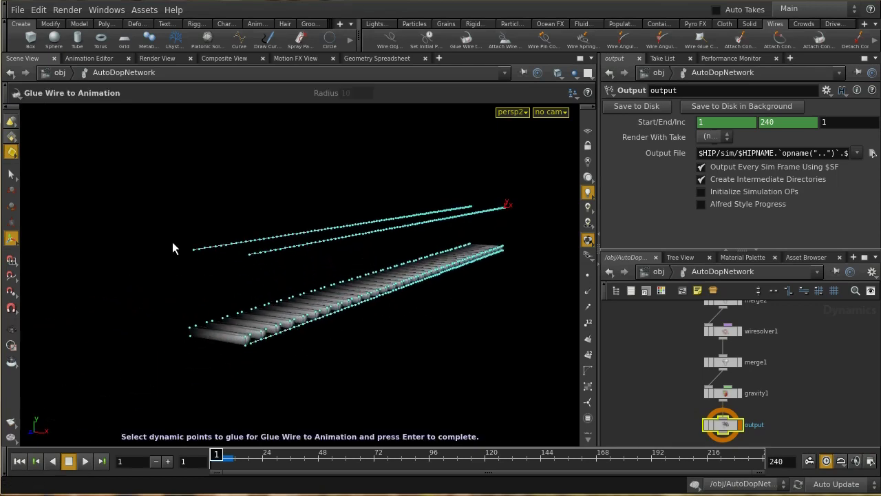
{"action": "left_click", "coordinate": [195, 259]}
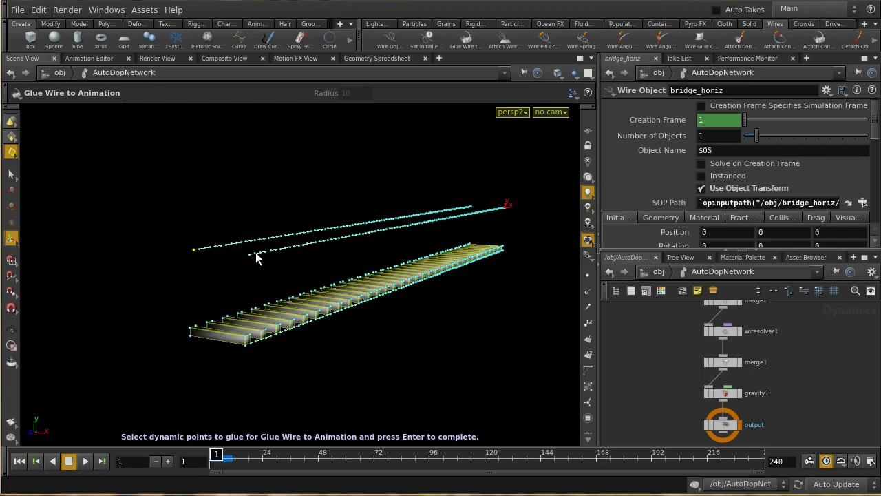
{"action": "left_click", "coordinate": [249, 254], "text": "shift"}
Add the wire end points at the bridge end near the origin to the selection and complete Glue Wire to Animation.
{"action": "key", "text": "Escape"}
{"action": "left_click_drag", "start_coordinate": [446, 347], "coordinate": [283, 343]}
{"action": "key", "text": "q"}
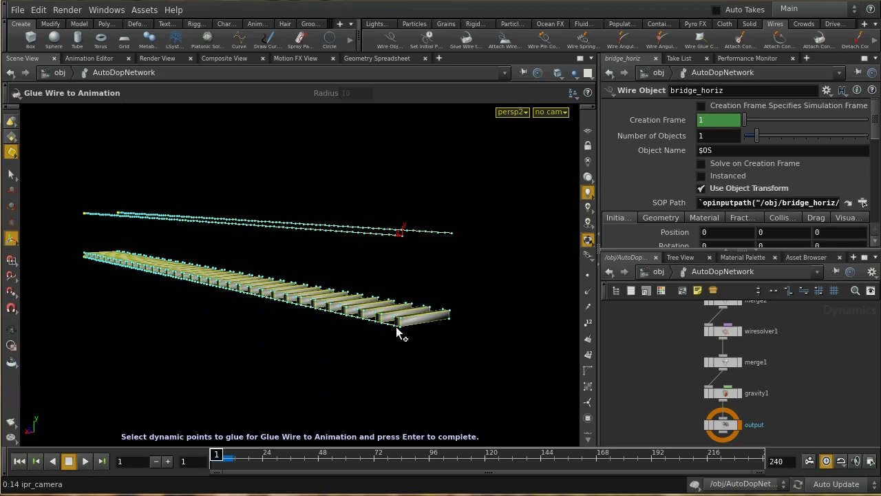
{"action": "left_click", "coordinate": [451, 319], "text": "shift"}
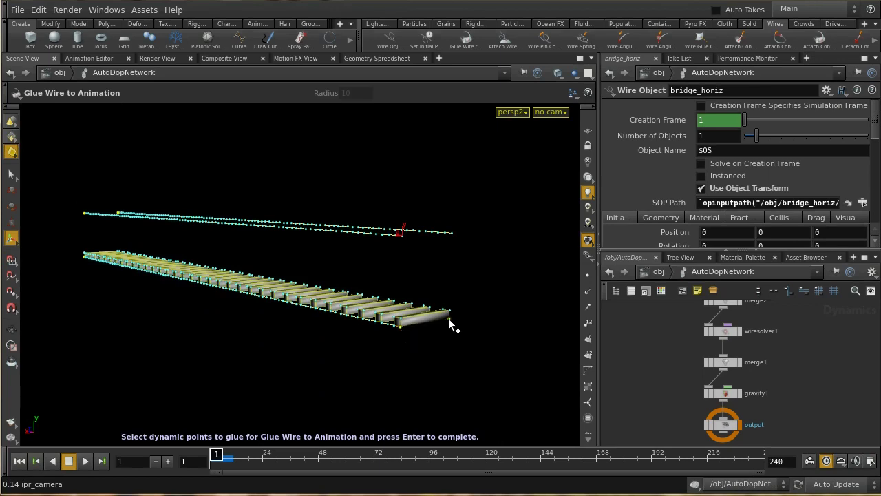
{"action": "left_click", "coordinate": [453, 233], "text": "shift"}
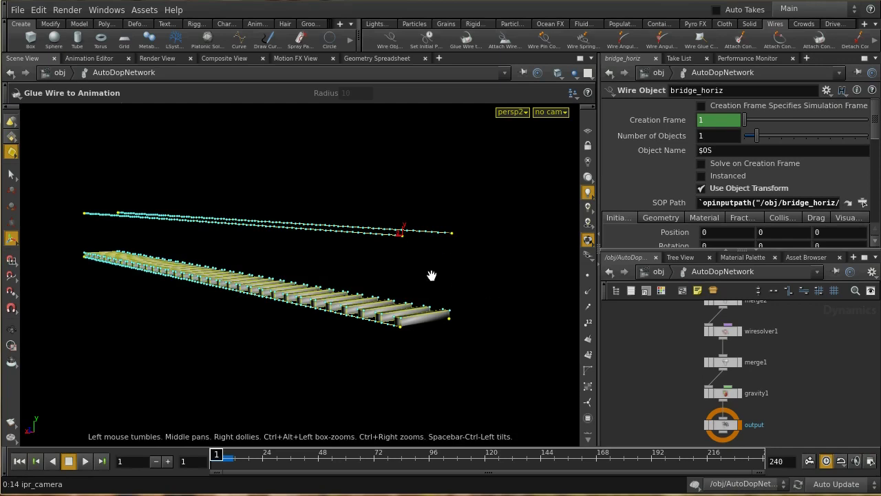
{"action": "left_click_drag", "start_coordinate": [482, 289], "coordinate": [532, 299]}
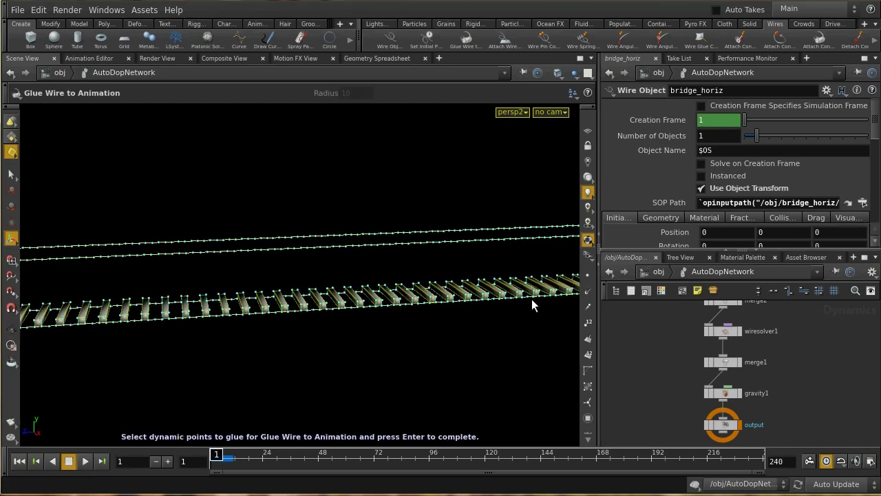
{"action": "key", "text": "Return"}
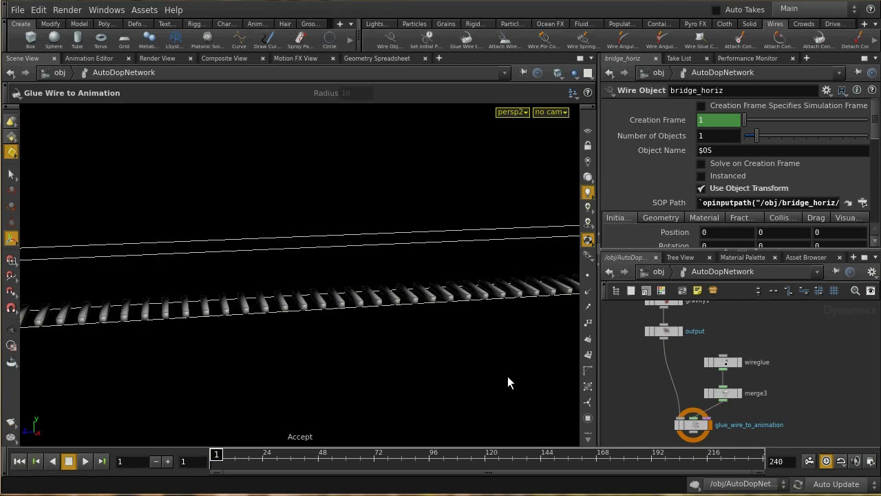
Play the glued bridge simulation up to frame 17, and locate the bridge_horiz wire object in the DOP network.
{"action": "key", "text": "space+h"}
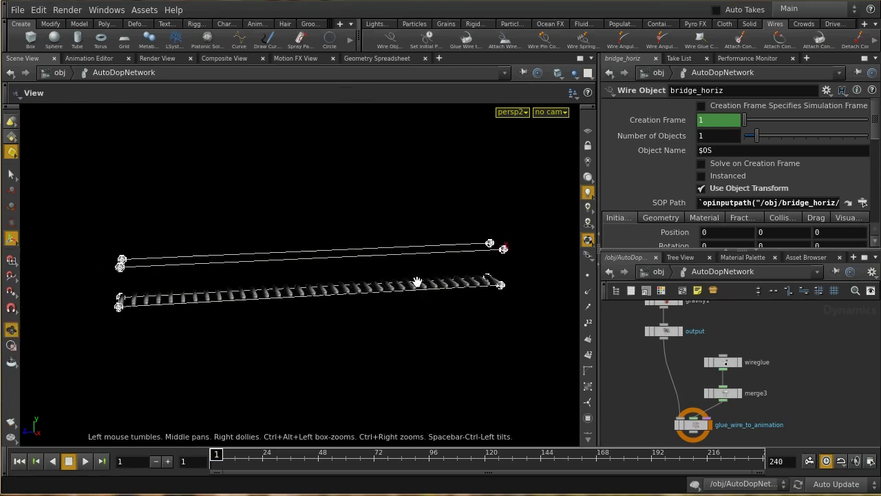
{"action": "left_click_drag", "start_coordinate": [417, 282], "coordinate": [397, 267]}
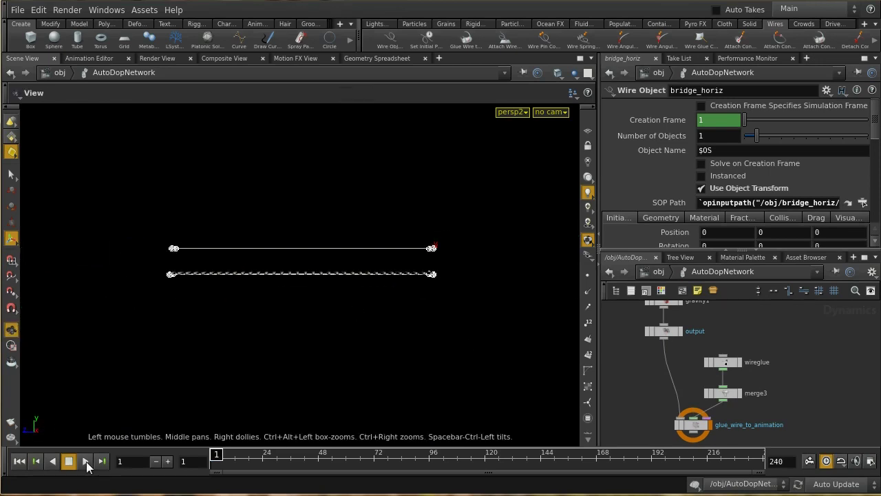
{"action": "left_click", "coordinate": [87, 460]}
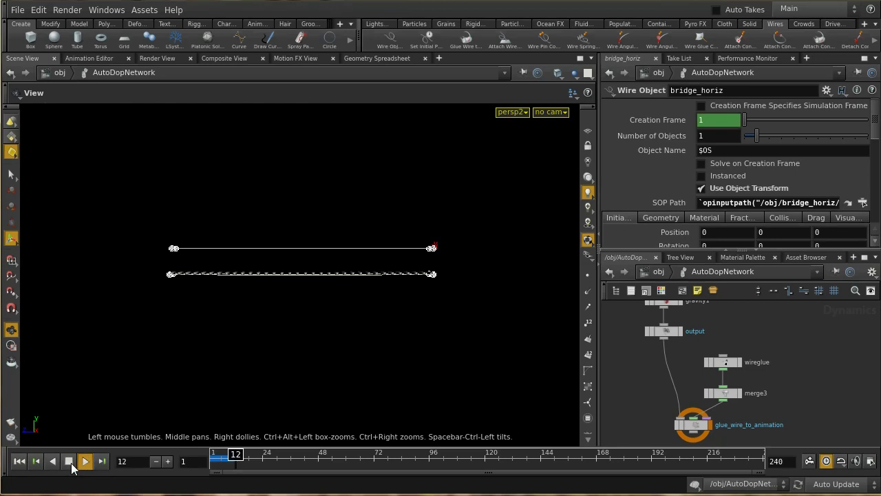
{"action": "left_click", "coordinate": [65, 462]}
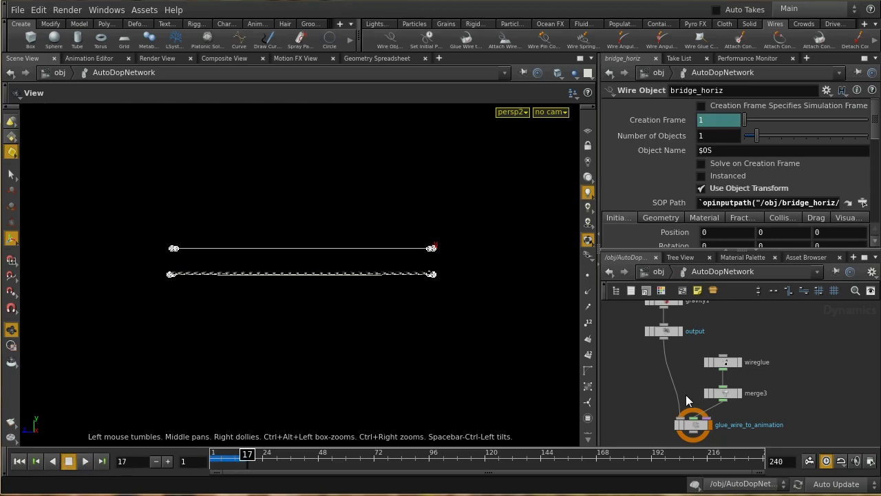
{"action": "middle_click_drag", "start_coordinate": [737, 328], "coordinate": [744, 427]}
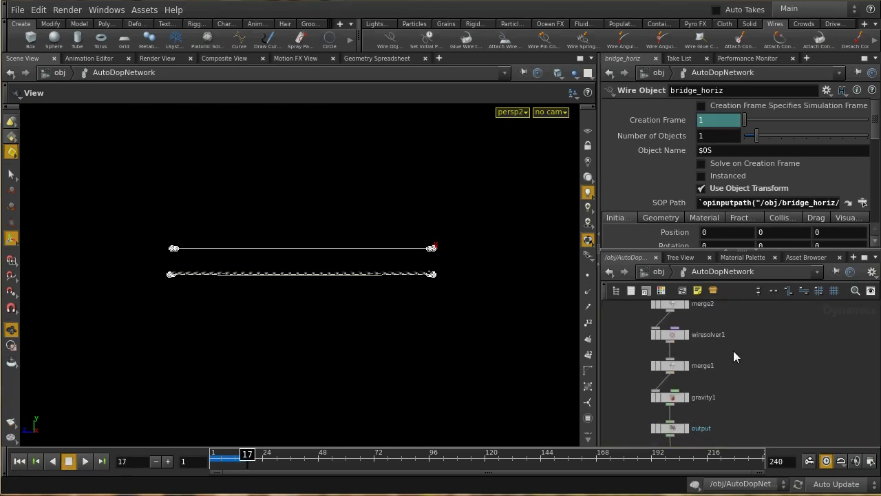
{"action": "middle_click_drag", "start_coordinate": [733, 350], "coordinate": [743, 429]}
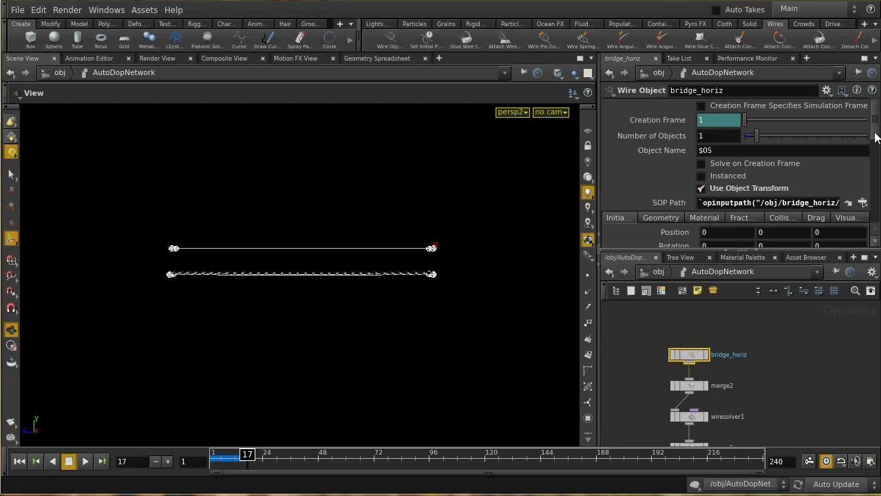
Set the physical material width of the bridge_horiz wire object to 0.05.
{"action": "scroll", "coordinate": [872, 154], "scroll_direction": "down", "scroll_amount": 3}
{"action": "scroll", "coordinate": [873, 153], "scroll_direction": "down", "scroll_amount": 1}
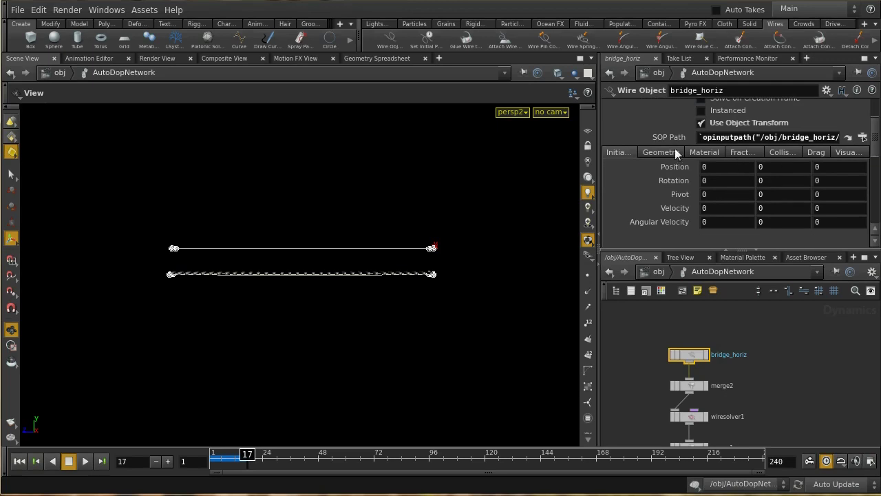
{"action": "left_click", "coordinate": [864, 59]}
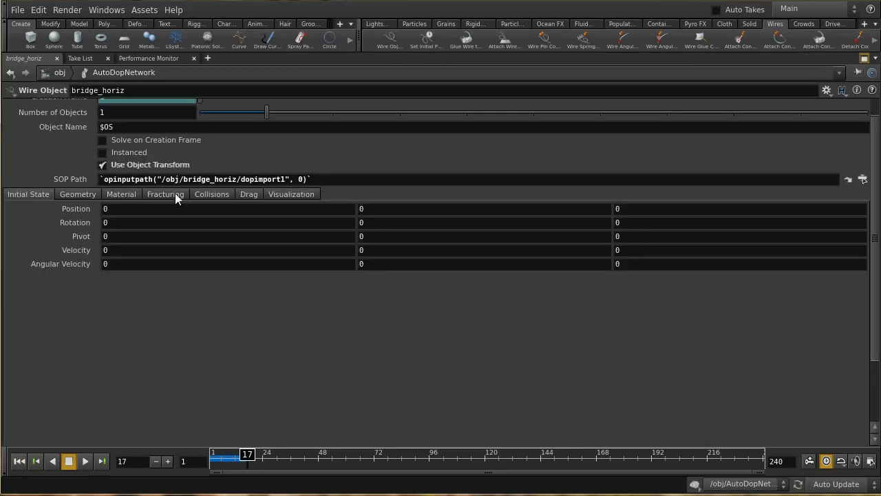
{"action": "left_click", "coordinate": [112, 194]}
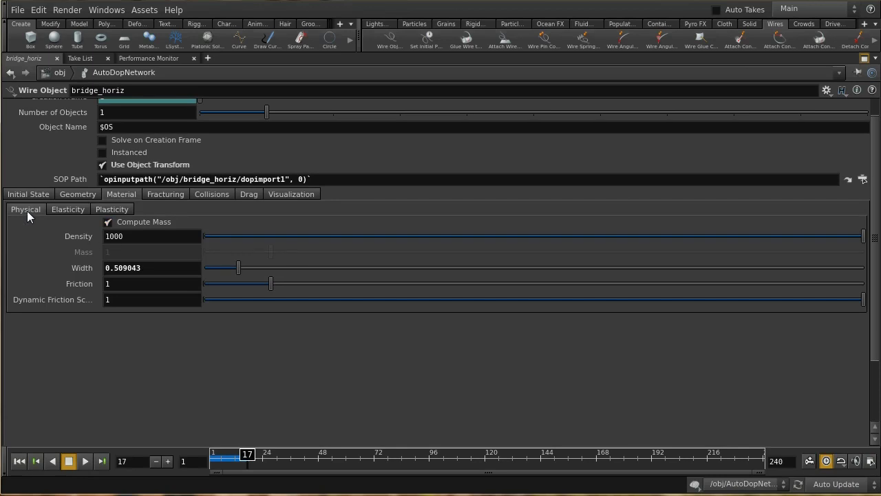
{"action": "double_click", "coordinate": [152, 268]}
{"action": "key", "text": "BackSpace"}
{"action": "key", "text": "BackSpace"}
{"action": "key", "text": "BackSpace"}
{"action": "key", "text": "BackSpace"}
{"action": "key", "text": "BackSpace"}
{"action": "key", "text": "BackSpace"}
{"action": "type", "text": "05"}
{"action": "key", "text": "Return"}
Set bridge_horiz's elasticity: linear spring constant 2000, linear damping 200, angular spring constant 100 and angular damping 10.
{"action": "left_click", "coordinate": [79, 209]}
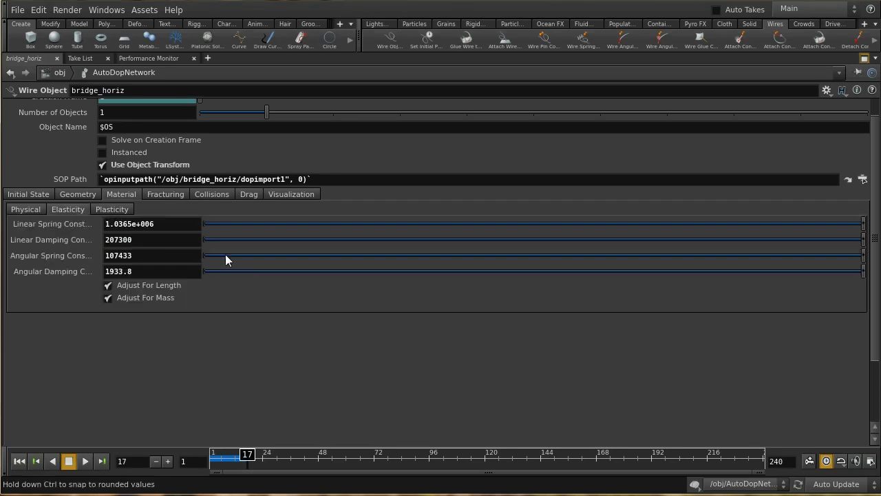
{"action": "left_click", "coordinate": [187, 226]}
{"action": "type", "text": "2e6"}
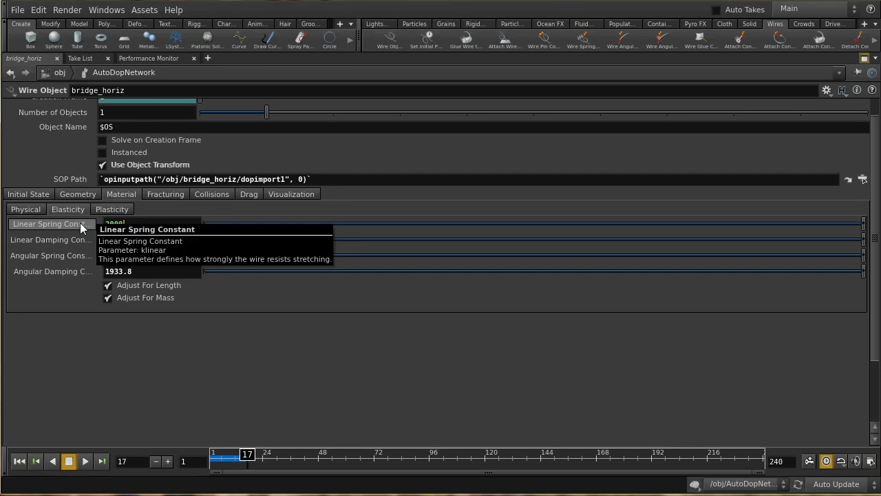
{"action": "key", "text": "Return"}
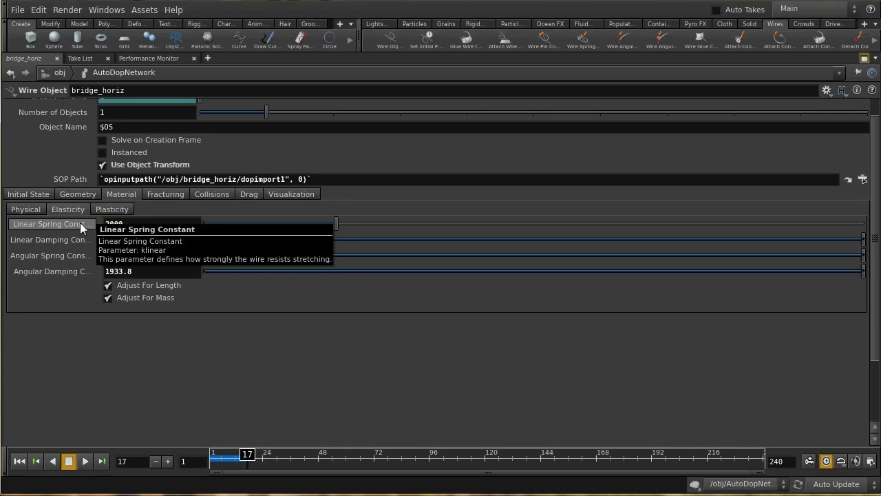
{"action": "left_click", "coordinate": [146, 260]}
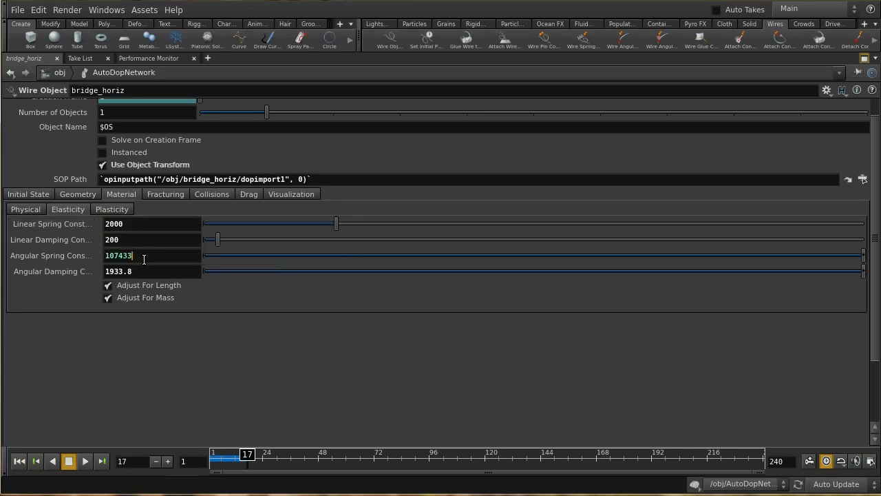
{"action": "type", "text": "100"}
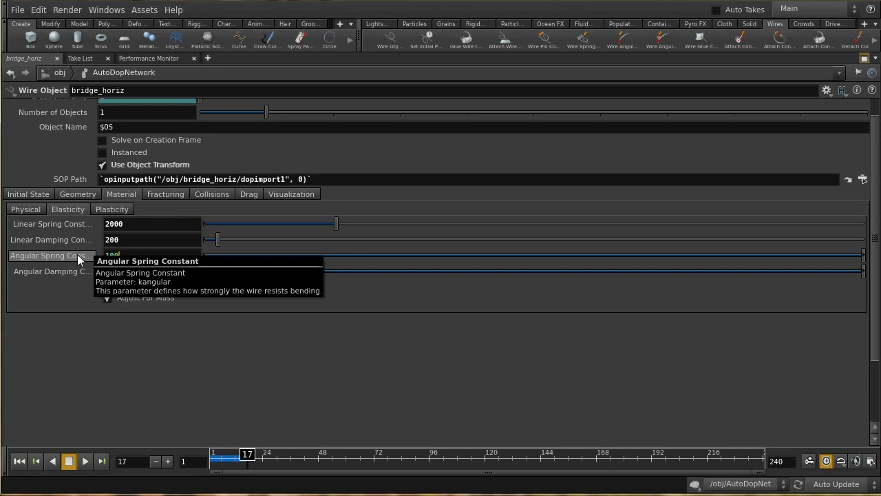
{"action": "key", "text": "Return"}
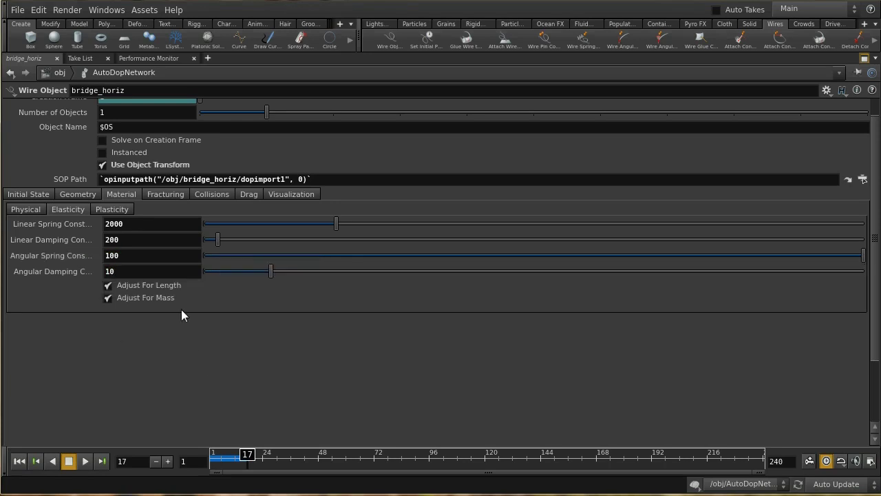
{"action": "left_click", "coordinate": [864, 60]}
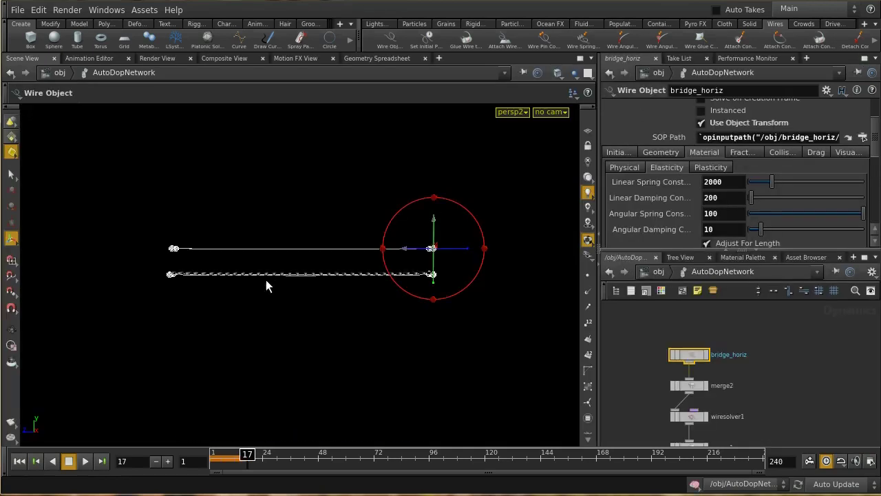
Play the bridge simulation from frame 1 past frame 136, stop it and rewind to frame 1.
{"action": "left_click", "coordinate": [20, 461]}
{"action": "left_click", "coordinate": [85, 461]}
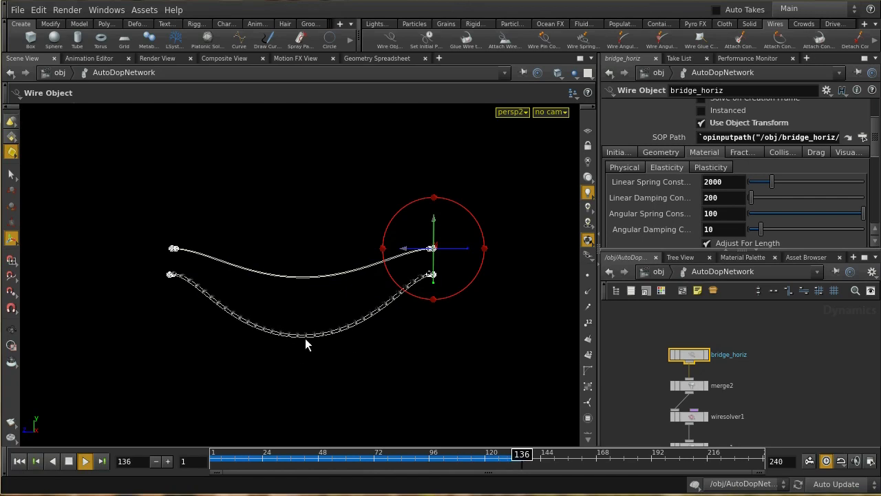
{"action": "left_click", "coordinate": [69, 461]}
{"action": "left_click", "coordinate": [19, 461]}
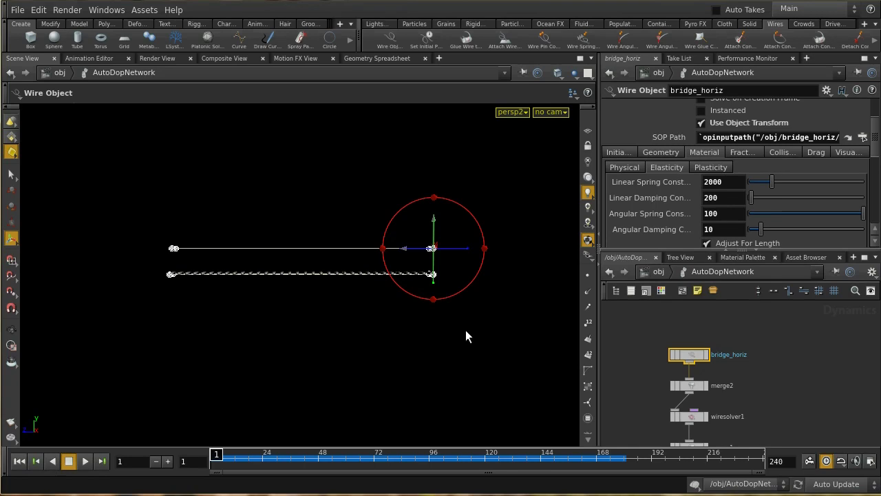
Examine the parameters of the wireglue constraint relationship and the glue_wire_to_animation constraint network in the DOP network.
{"action": "middle_click_drag", "start_coordinate": [755, 394], "coordinate": [758, 358]}
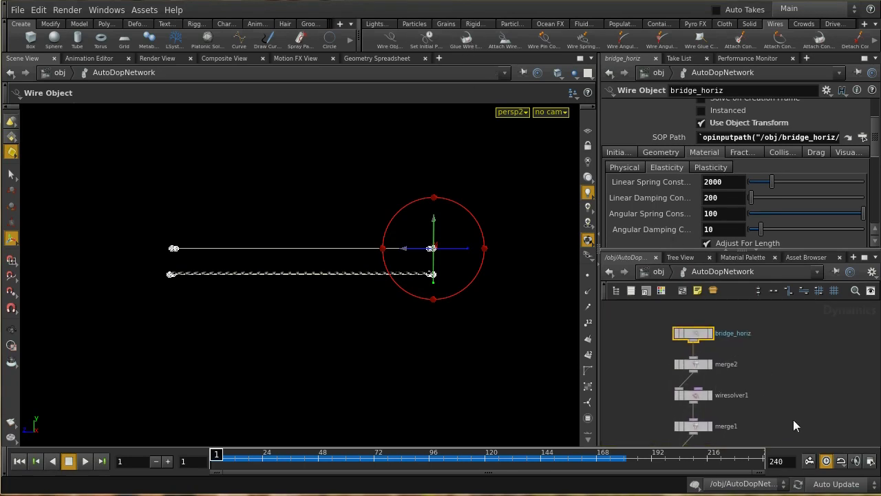
{"action": "middle_click_drag", "start_coordinate": [793, 419], "coordinate": [786, 280]}
{"action": "middle_click_drag", "start_coordinate": [824, 438], "coordinate": [814, 347]}
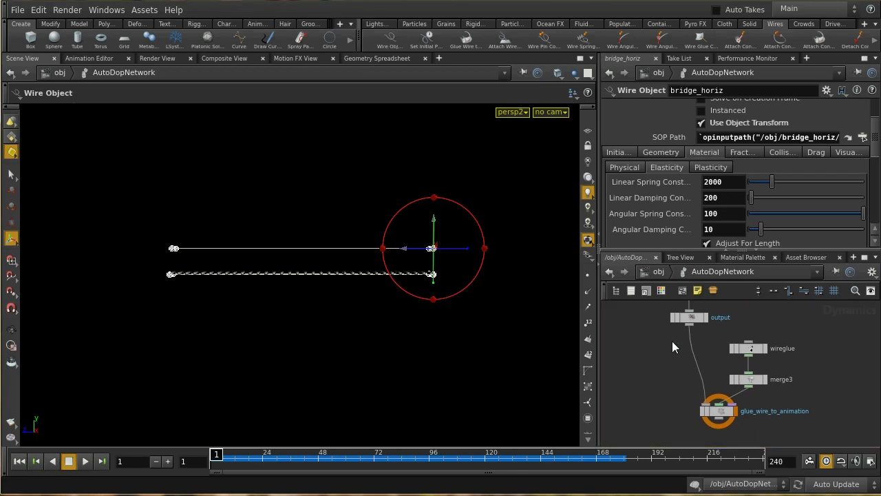
{"action": "left_click_drag", "start_coordinate": [675, 336], "coordinate": [794, 360]}
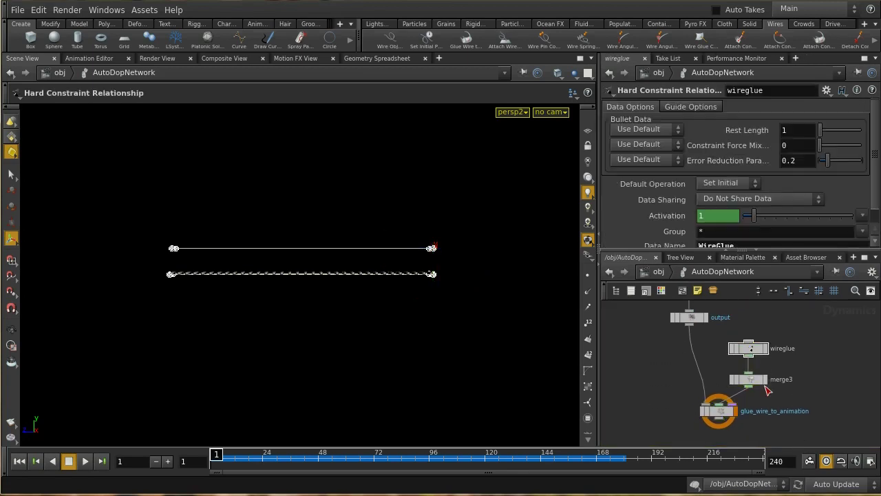
{"action": "left_click", "coordinate": [725, 413]}
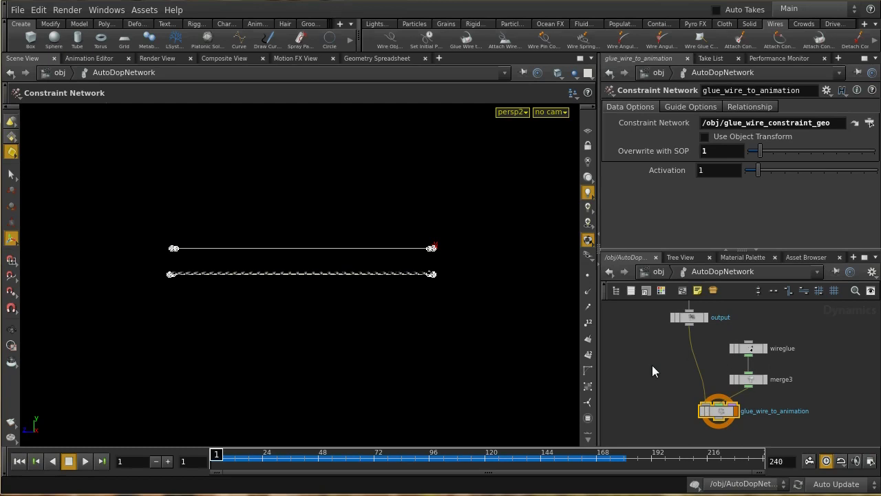
{"action": "left_click", "coordinate": [749, 348]}
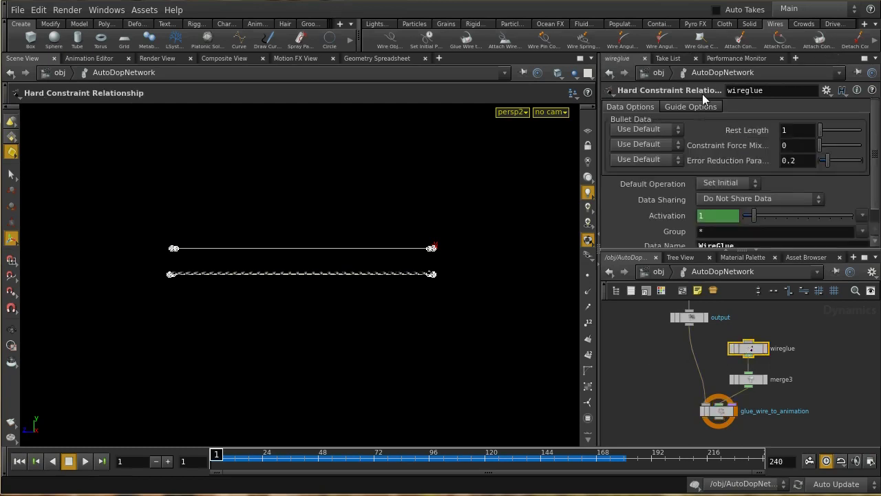
{"action": "scroll", "coordinate": [876, 205], "scroll_direction": "down", "scroll_amount": 1}
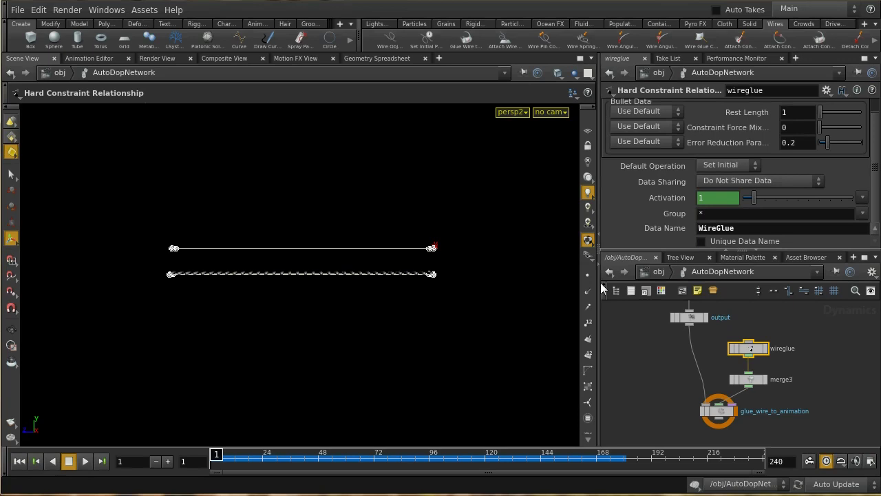
{"action": "left_click", "coordinate": [726, 414]}
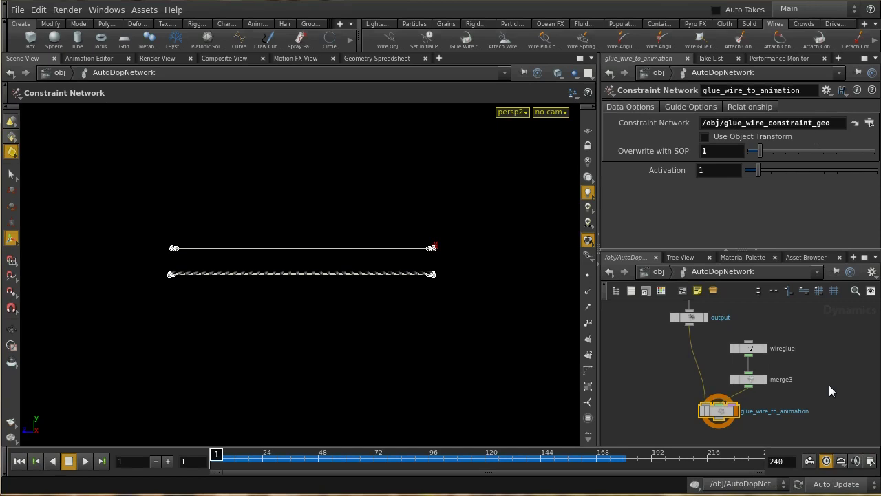
Go inside the glue_wire_constraint_geo object and turn on point display to view its constraint points.
{"action": "left_click", "coordinate": [660, 272]}
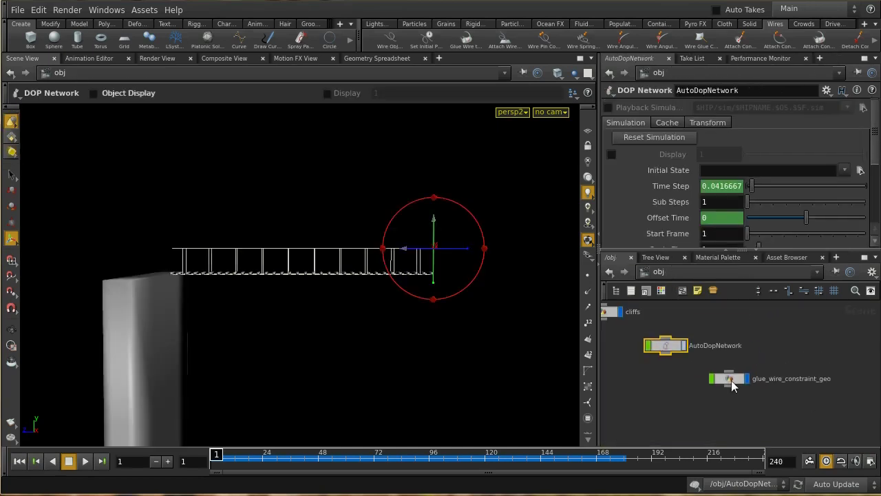
{"action": "double_click", "coordinate": [727, 376]}
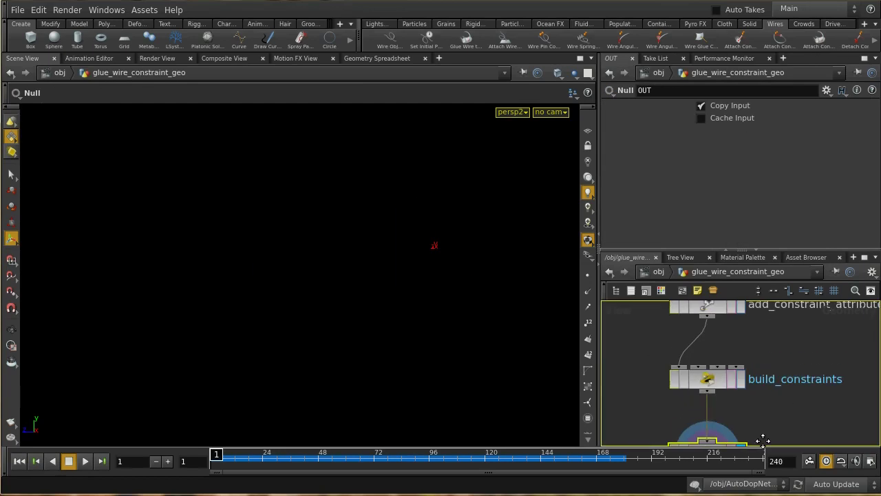
{"action": "left_click", "coordinate": [587, 274]}
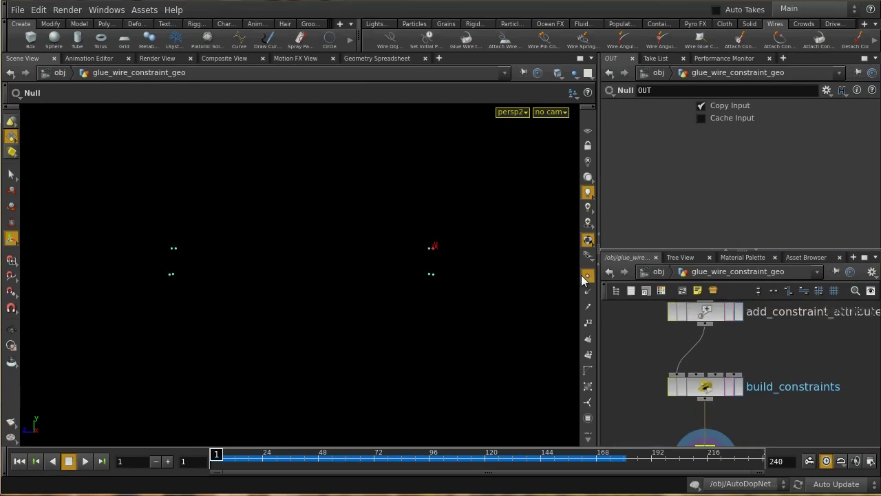
{"action": "key", "text": "Escape"}
{"action": "left_click_drag", "start_coordinate": [521, 275], "coordinate": [507, 289]}
{"action": "key", "text": "Escape"}
Examine the glue_wire_constraint_geo node chain from identify_points down to build_constraints and OUT.
{"action": "middle_click_drag", "start_coordinate": [807, 360], "coordinate": [779, 413]}
{"action": "middle_click_drag", "start_coordinate": [777, 338], "coordinate": [792, 207]}
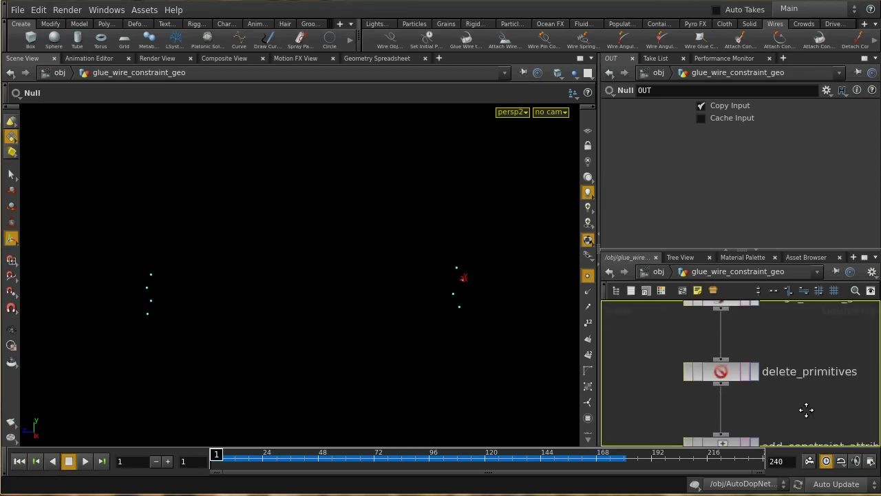
{"action": "middle_click_drag", "start_coordinate": [787, 351], "coordinate": [800, 411]}
{"action": "middle_click_drag", "start_coordinate": [799, 332], "coordinate": [785, 417]}
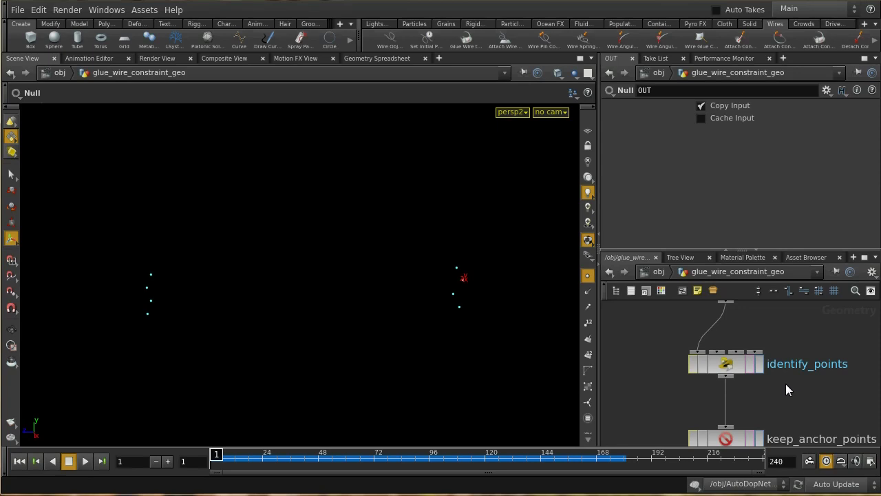
{"action": "middle_click_drag", "start_coordinate": [780, 340], "coordinate": [806, 305]}
{"action": "middle_click_drag", "start_coordinate": [787, 414], "coordinate": [793, 293]}
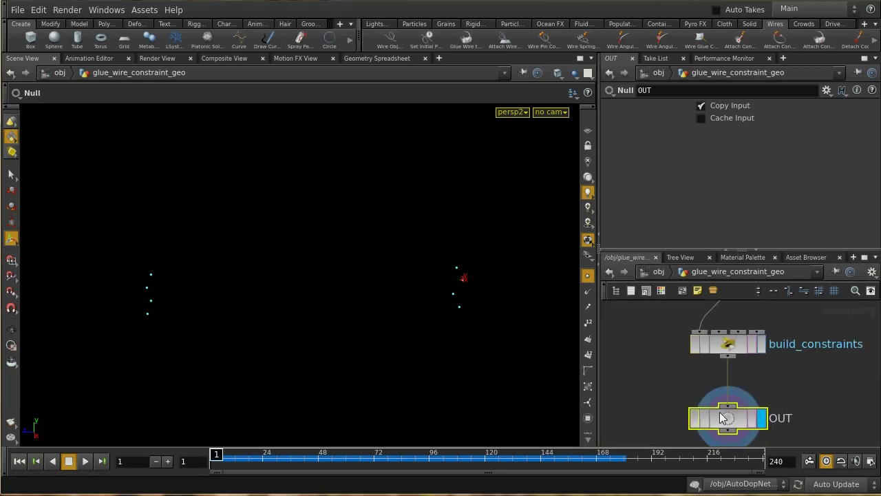
{"action": "middle_click_drag", "start_coordinate": [721, 418], "coordinate": [775, 409]}
{"action": "middle_click_drag", "start_coordinate": [655, 329], "coordinate": [654, 362]}
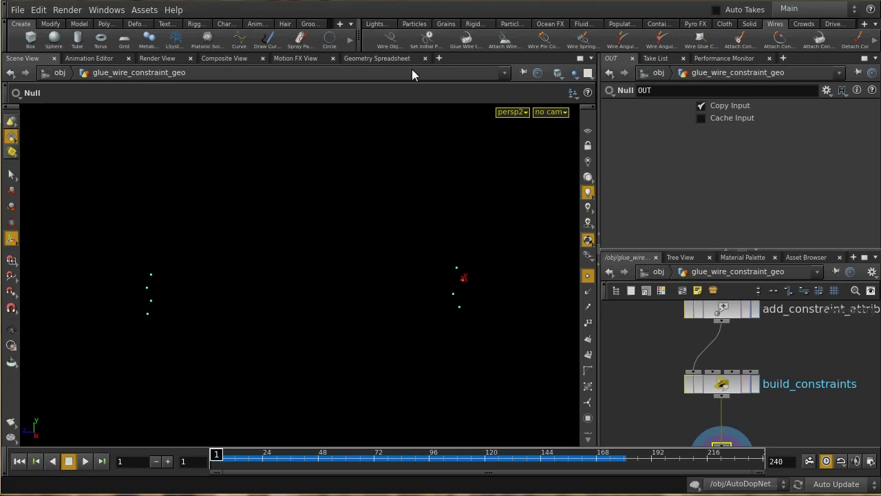
Inspect the OUT node's point, primitive and vertex attributes in the geometry spreadsheet, widening the name column of the point data.
{"action": "left_click", "coordinate": [393, 60]}
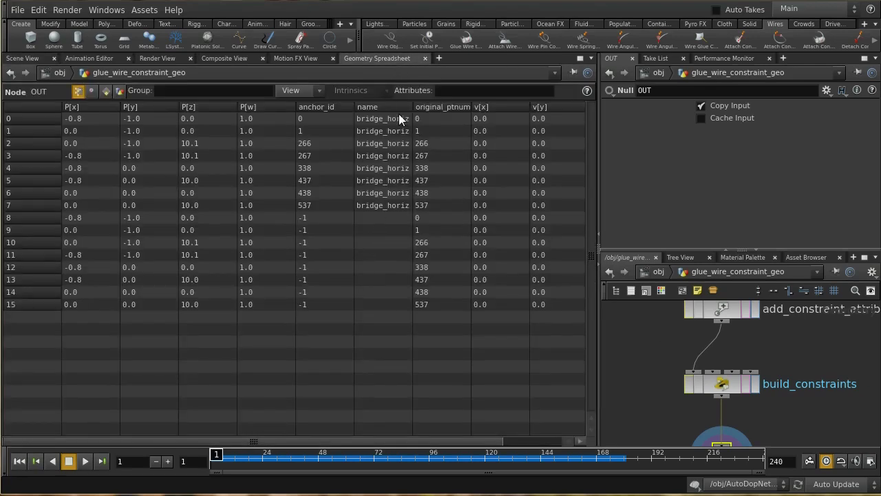
{"action": "left_click_drag", "start_coordinate": [411, 104], "coordinate": [437, 105]}
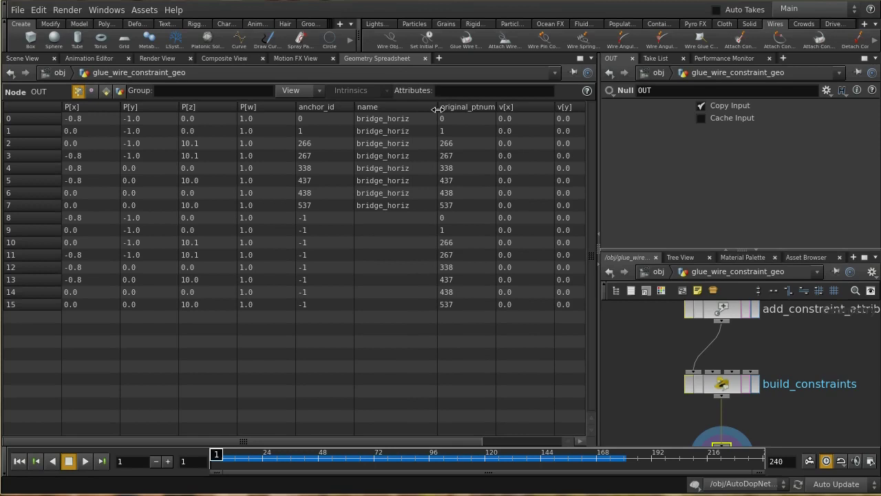
{"action": "left_click", "coordinate": [106, 91]}
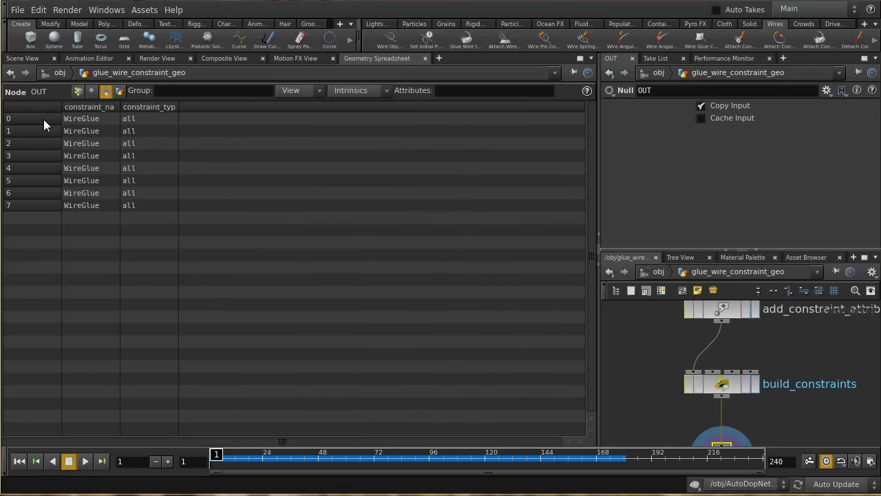
{"action": "left_click", "coordinate": [92, 91]}
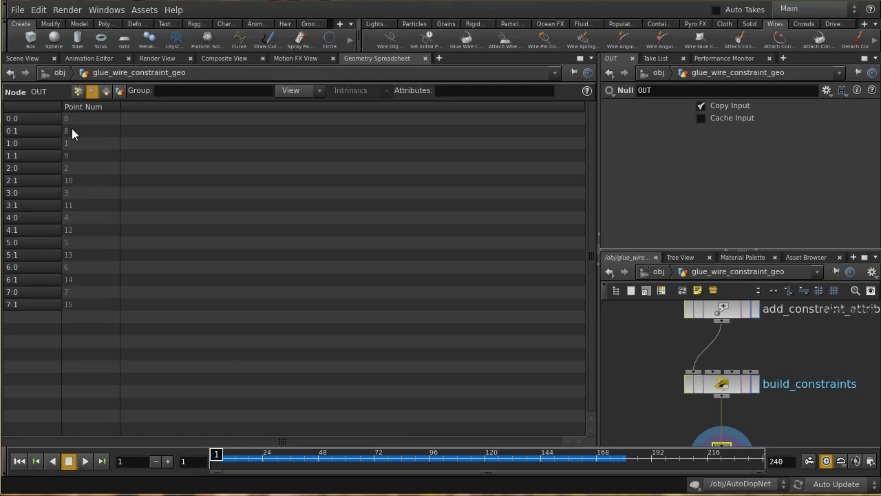
{"action": "left_click", "coordinate": [77, 92]}
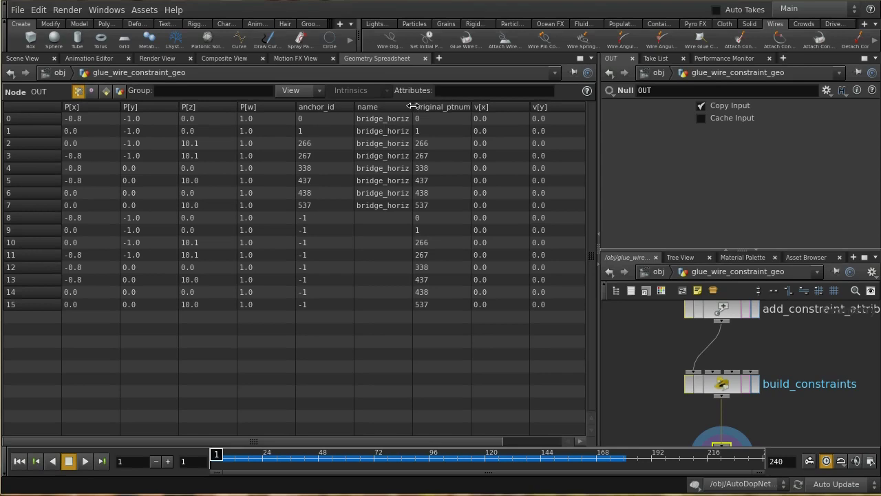
{"action": "left_click_drag", "start_coordinate": [413, 107], "coordinate": [452, 109]}
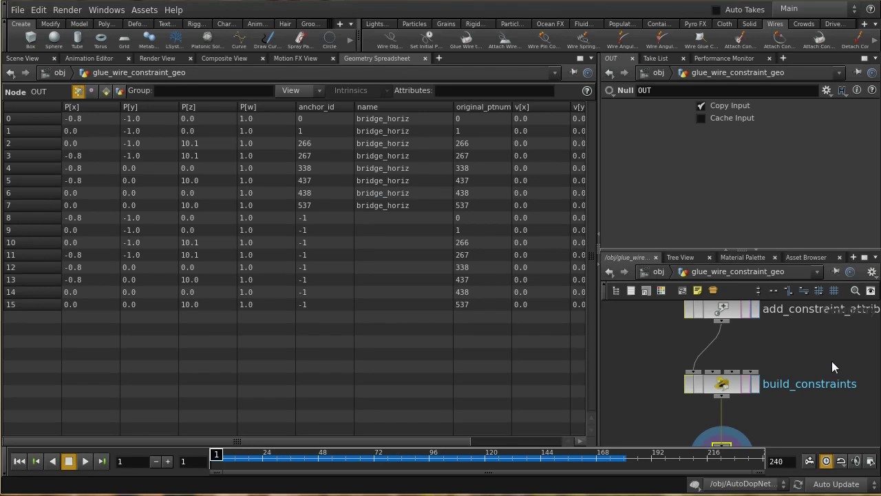
Bring the OUT node fully into view and save the wirebridge scene file.
{"action": "middle_click_drag", "start_coordinate": [792, 366], "coordinate": [786, 342]}
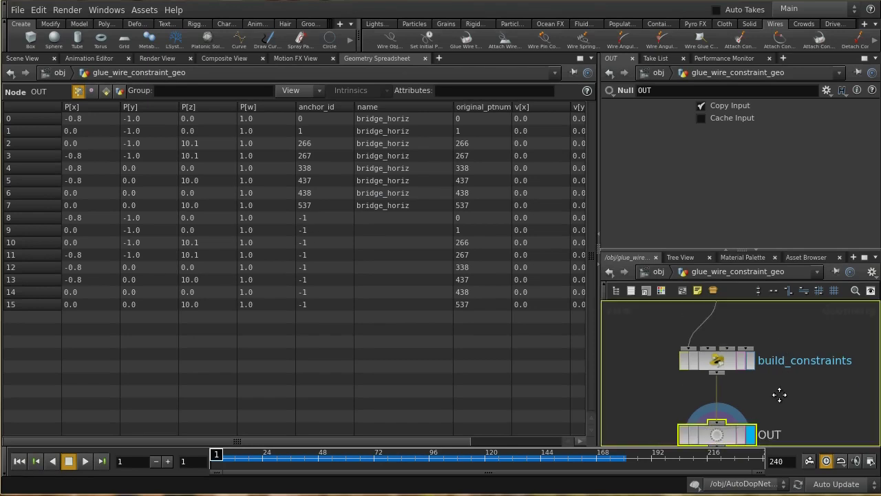
{"action": "middle_click_drag", "start_coordinate": [779, 394], "coordinate": [783, 387]}
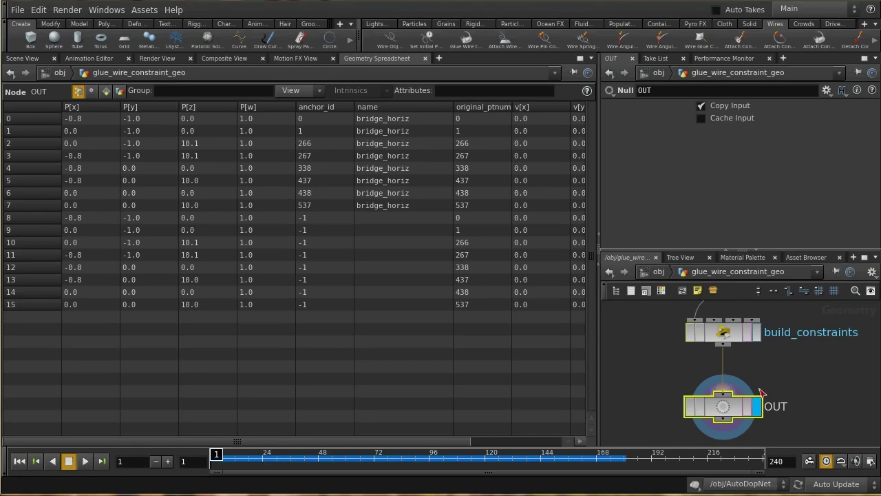
{"action": "key", "text": "ctrl+s"}
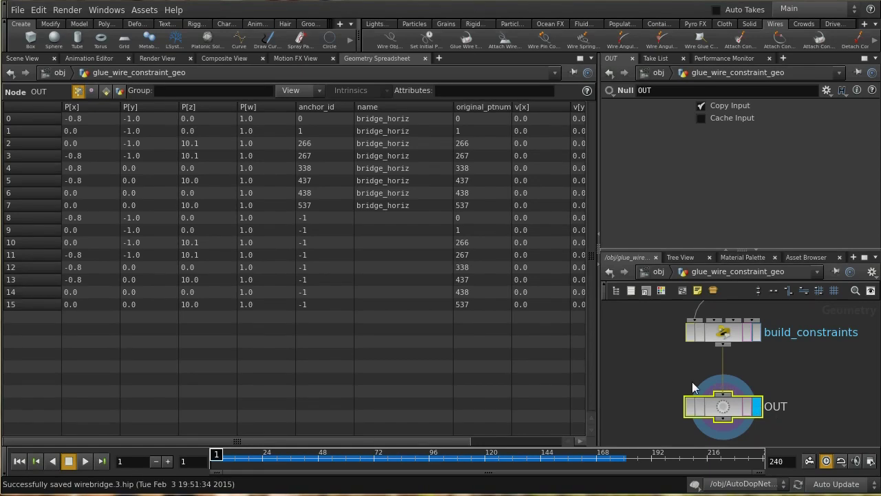
Return to the object level, select bridge_vert and make it a wire object with the Wire Object tool.
{"action": "left_click", "coordinate": [660, 271]}
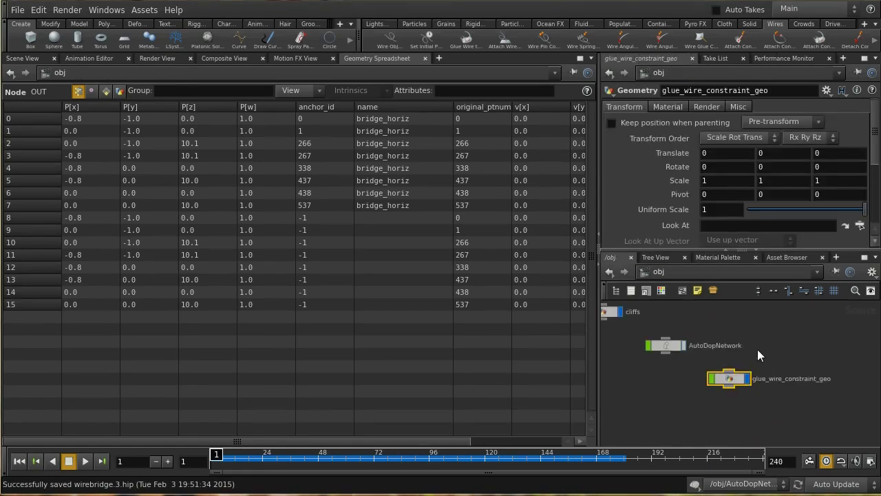
{"action": "middle_click_drag", "start_coordinate": [721, 315], "coordinate": [719, 401]}
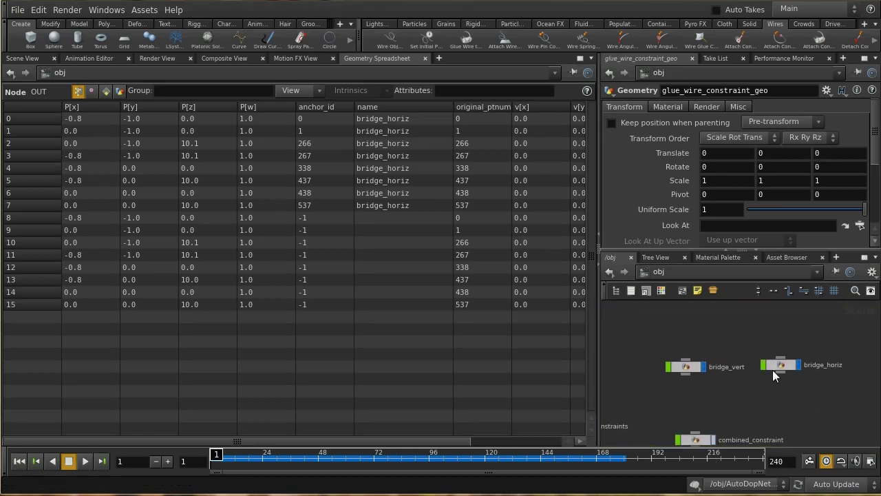
{"action": "left_click_drag", "start_coordinate": [783, 365], "coordinate": [812, 373]}
{"action": "left_click", "coordinate": [686, 371]}
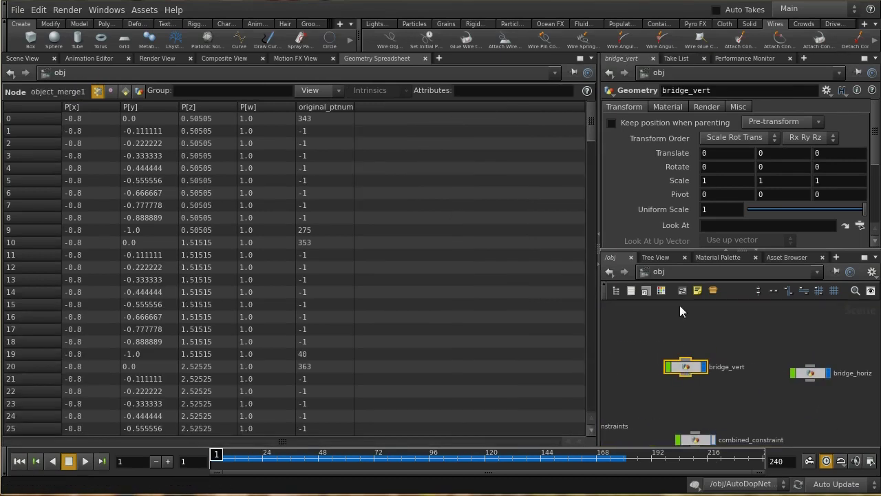
{"action": "left_click", "coordinate": [20, 59]}
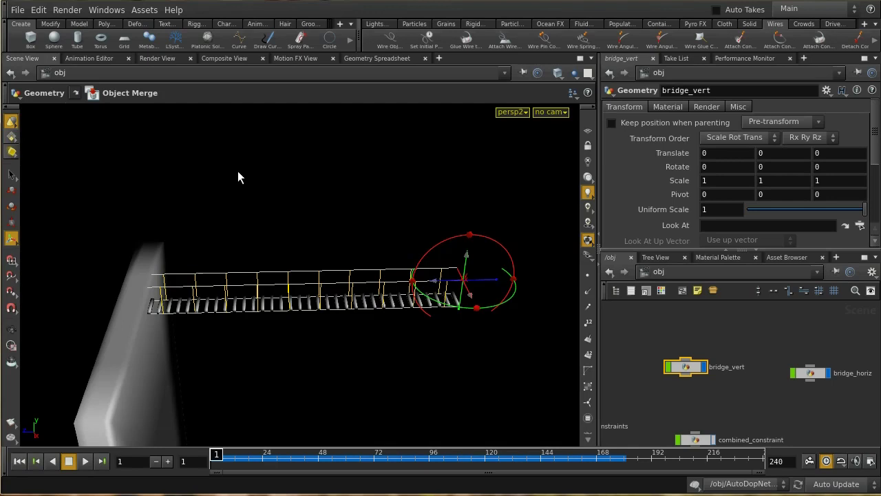
{"action": "left_click", "coordinate": [392, 40]}
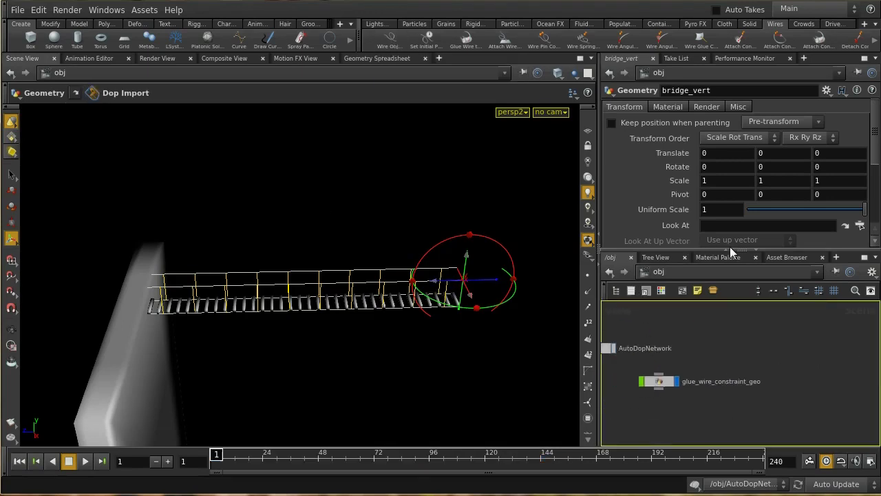
Go inside AutoDopNetwork and spread the bridge_horiz and bridge_vert nodes apart above merge2.
{"action": "left_click", "coordinate": [685, 365]}
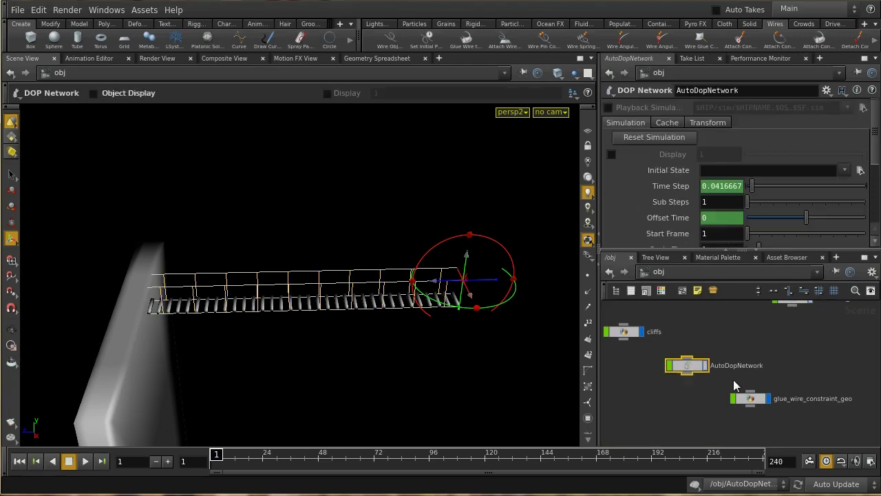
{"action": "double_click", "coordinate": [690, 369]}
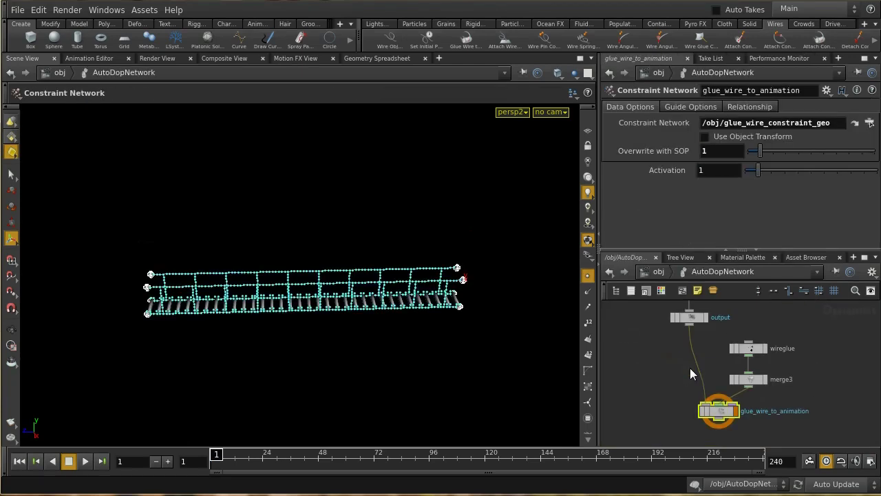
{"action": "scroll", "coordinate": [820, 356], "scroll_direction": "up", "scroll_amount": 5}
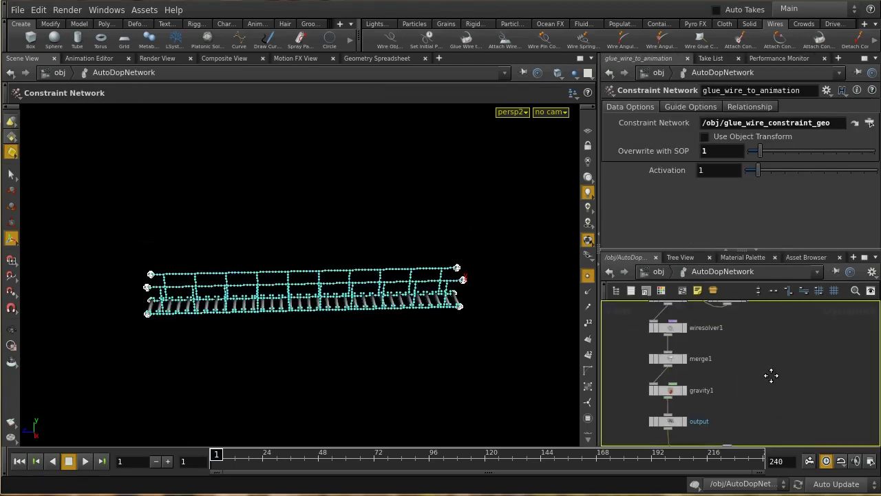
{"action": "left_click_drag", "start_coordinate": [729, 383], "coordinate": [764, 355]}
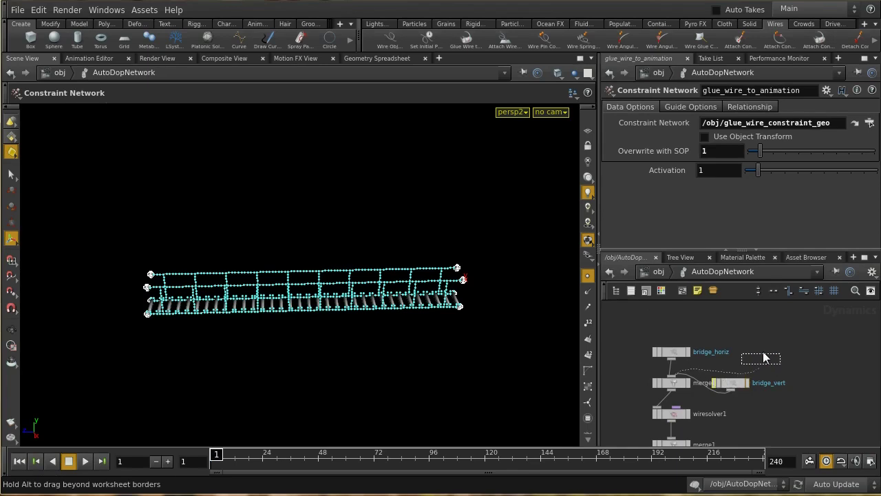
{"action": "left_click_drag", "start_coordinate": [680, 355], "coordinate": [653, 345]}
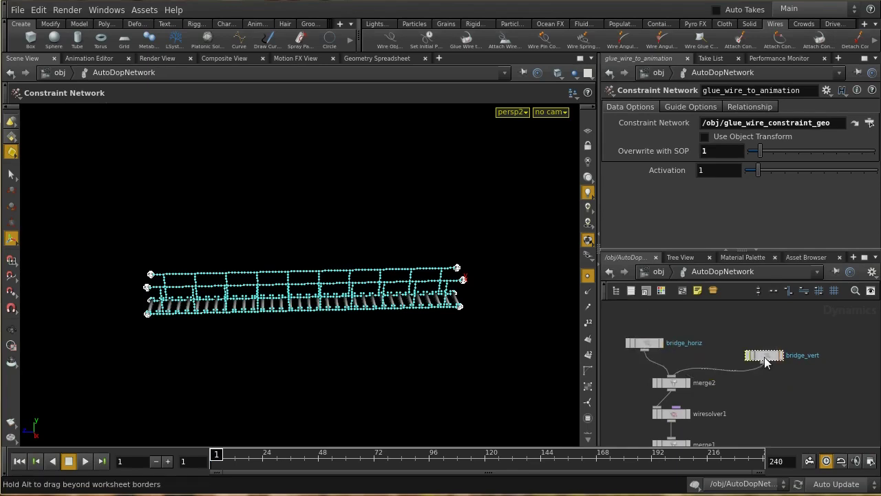
Set the physical material width of the bridge_vert wire object to 0.03.
{"action": "left_click", "coordinate": [770, 359]}
{"action": "left_click", "coordinate": [715, 152]}
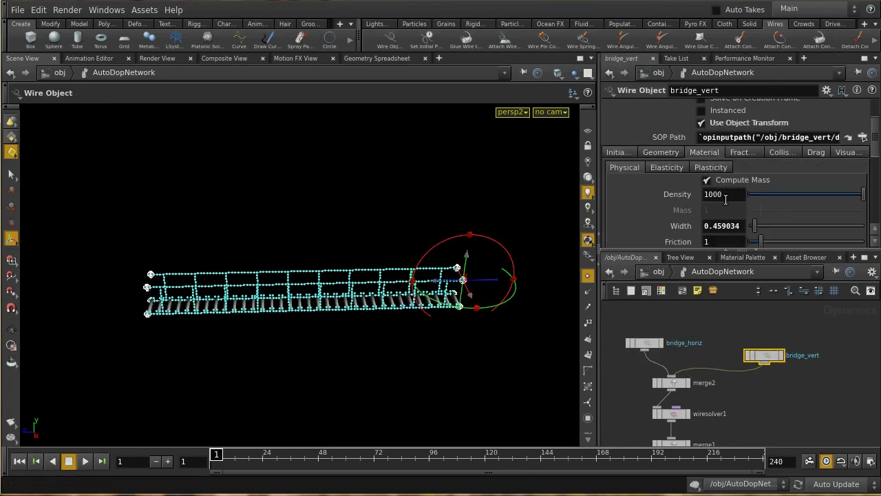
{"action": "left_click_drag", "start_coordinate": [741, 226], "coordinate": [717, 225]}
{"action": "key", "text": "BackSpace"}
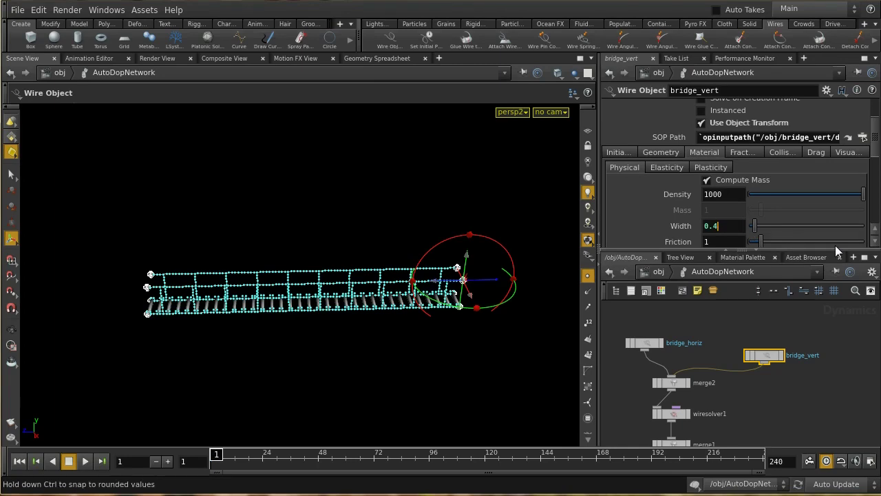
{"action": "type", "text": "0"}
{"action": "key", "text": "BackSpace"}
{"action": "key", "text": "BackSpace"}
{"action": "type", "text": "03"}
{"action": "key", "text": "Return"}
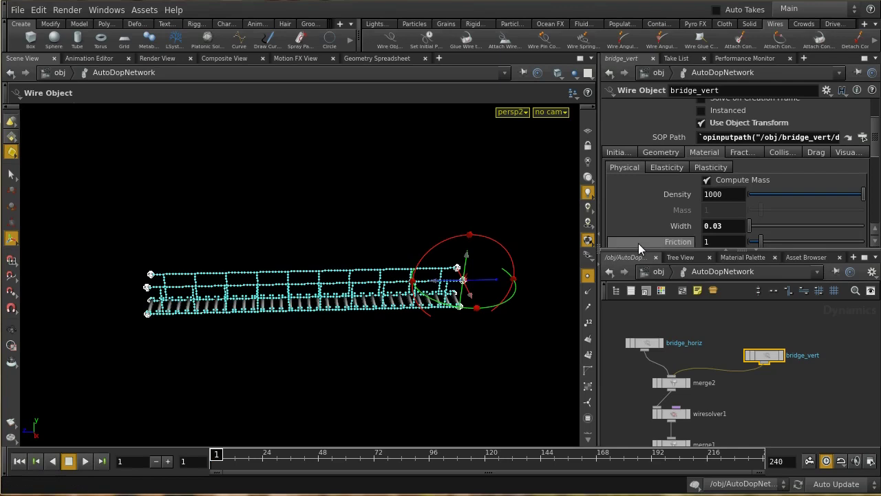
Set bridge_vert's elasticity to linear spring 2000, linear damping 200, angular spring 100 and angular damping 10.
{"action": "left_click", "coordinate": [671, 167]}
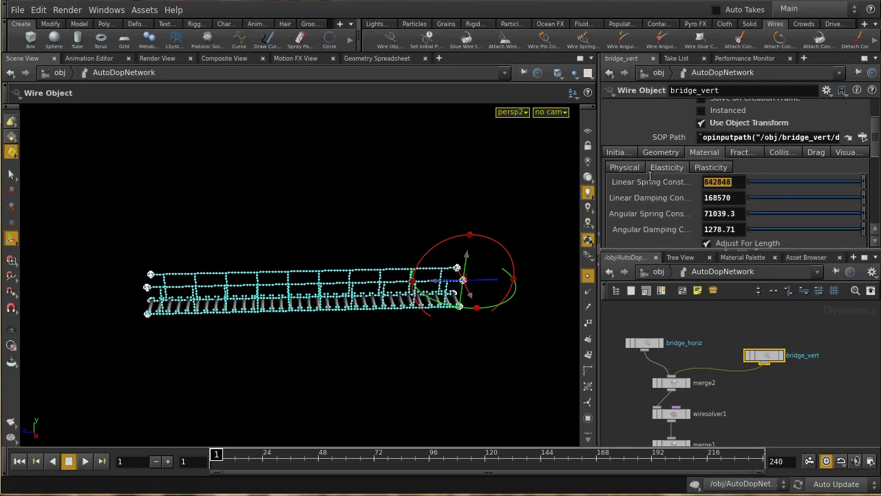
{"action": "type", "text": "2000"}
{"action": "key", "text": "Tab"}
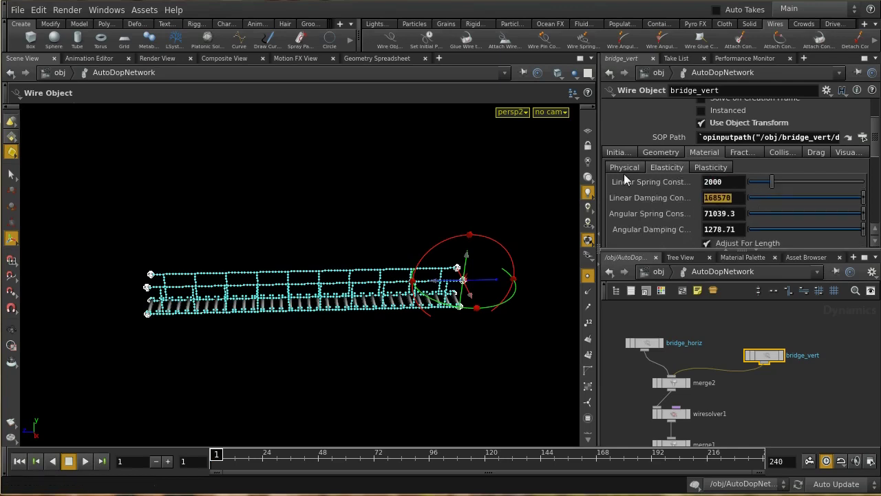
{"action": "type", "text": "200"}
{"action": "key", "text": "Tab"}
{"action": "type", "text": "100"}
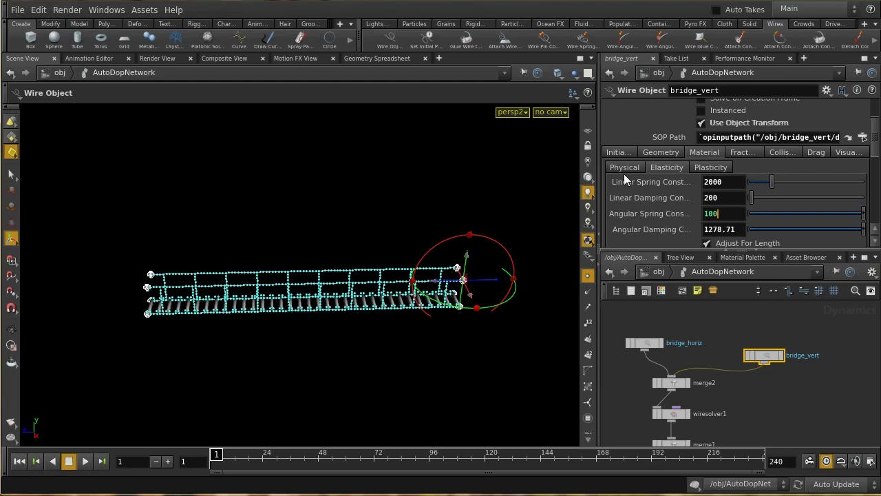
{"action": "key", "text": "Tab"}
{"action": "type", "text": "10"}
{"action": "key", "text": "Return"}
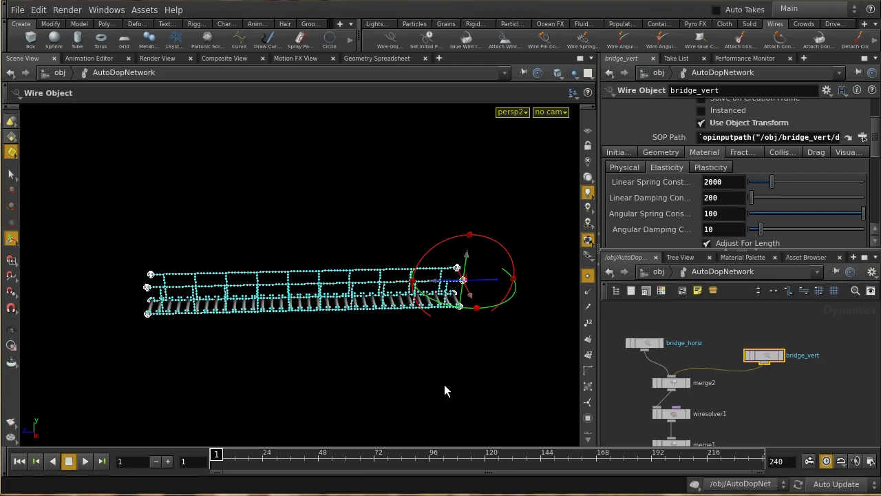
Turn off point display, play the simulation up to frame 30 and bring the falling wires into view.
{"action": "left_click", "coordinate": [587, 275]}
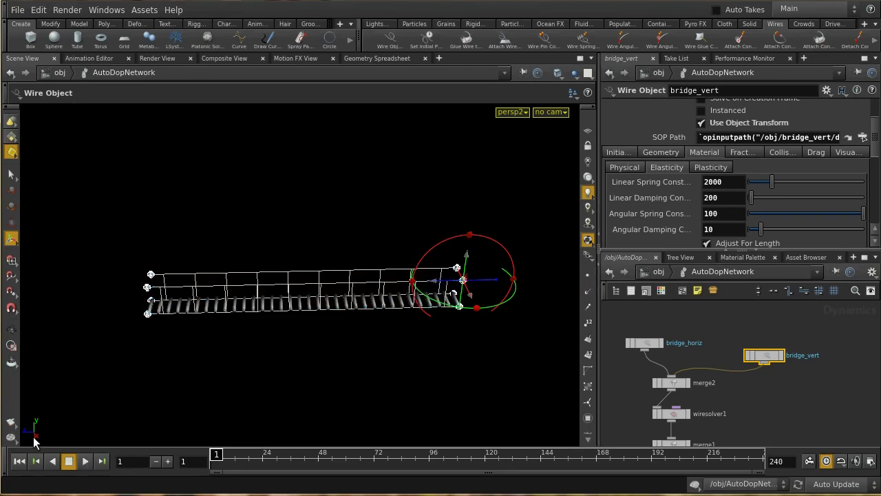
{"action": "left_click", "coordinate": [84, 461]}
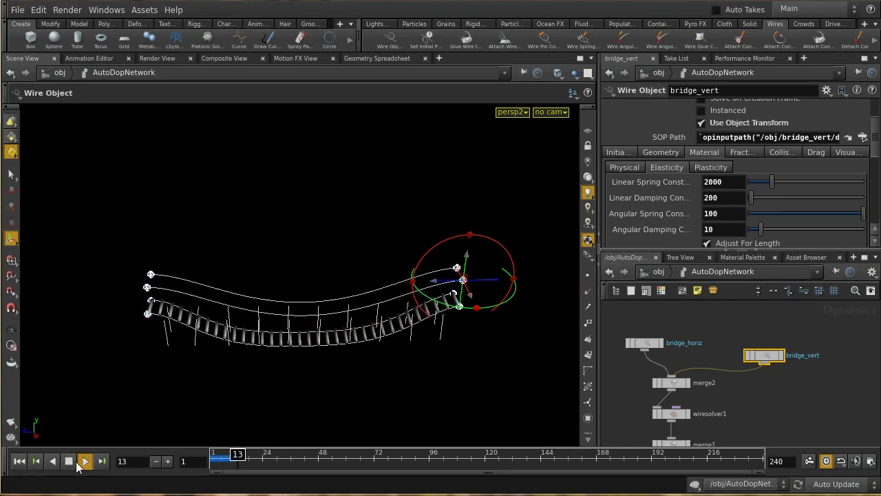
{"action": "left_click", "coordinate": [68, 461]}
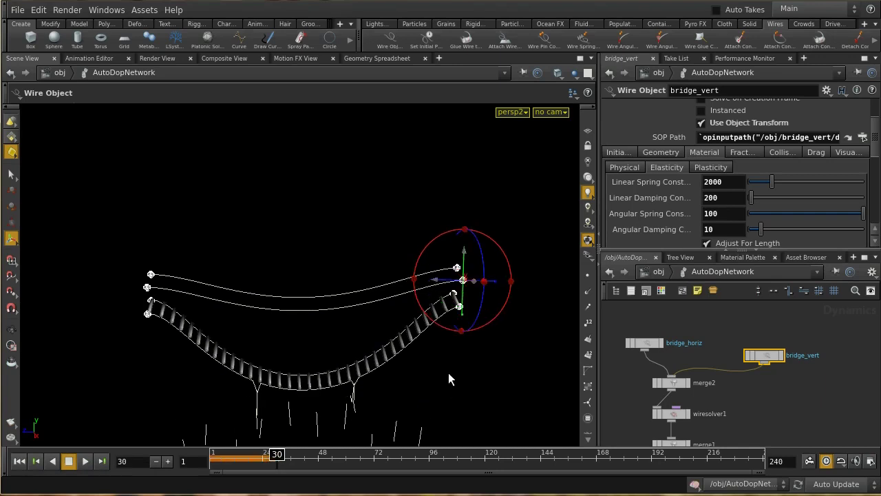
{"action": "key", "text": "Escape"}
{"action": "middle_click_drag", "start_coordinate": [448, 373], "coordinate": [461, 236]}
{"action": "key", "text": "Return"}
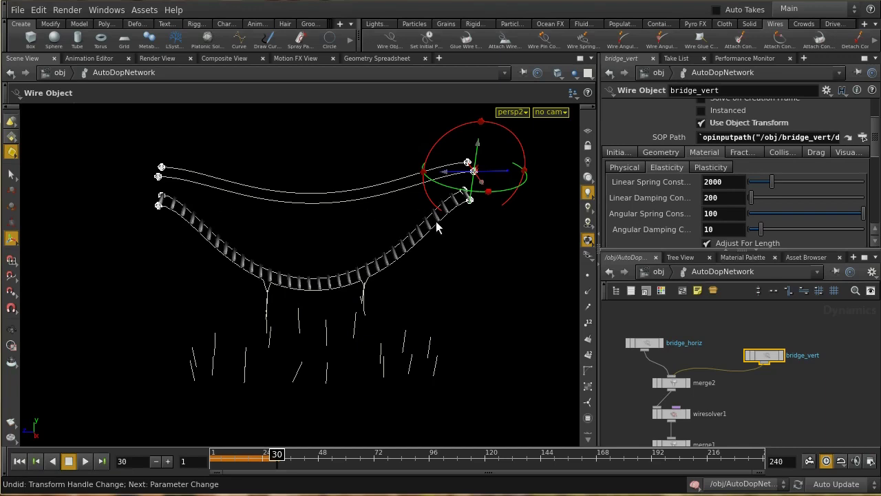
Inspect the glue_wire_to_animation constraint network node and the data name of the wireglue hard constraint relationship.
{"action": "middle_click_drag", "start_coordinate": [720, 406], "coordinate": [816, 349]}
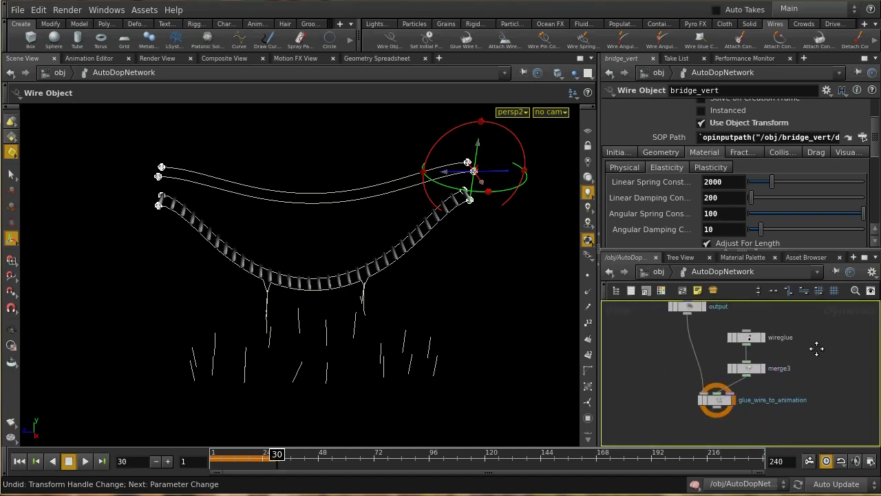
{"action": "left_click", "coordinate": [702, 389]}
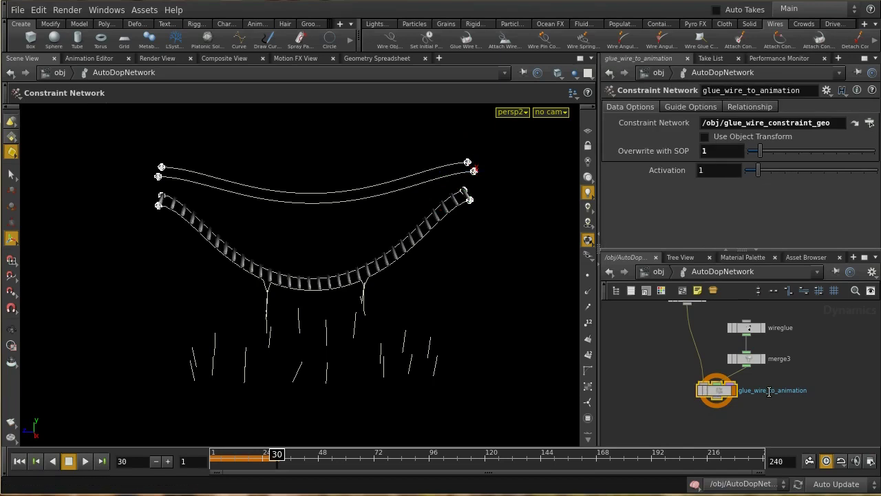
{"action": "left_click", "coordinate": [755, 334]}
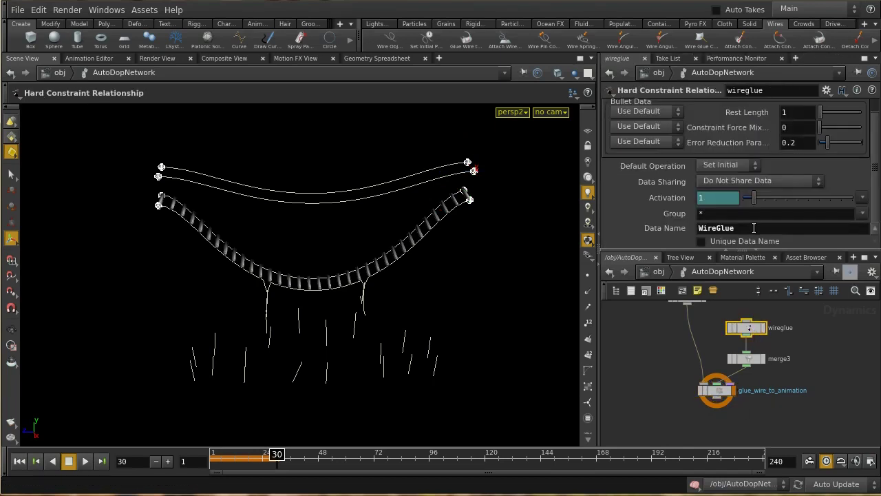
{"action": "left_click", "coordinate": [715, 390]}
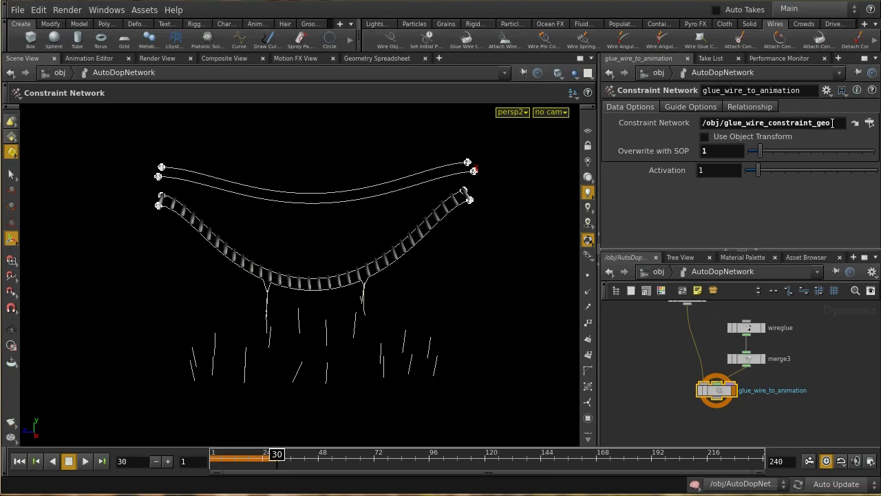
Go inside the bridge_vertical_constraints object and display the geometry of its object_merge1 node.
{"action": "left_click", "coordinate": [658, 274]}
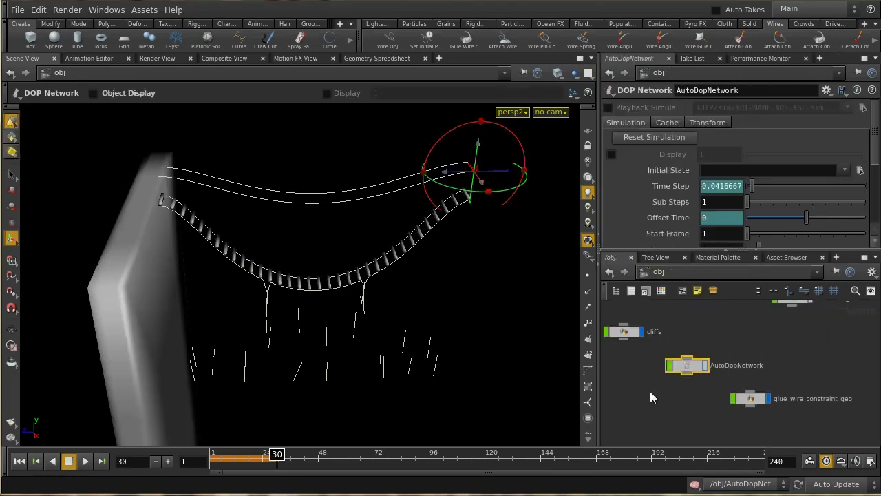
{"action": "middle_click_drag", "start_coordinate": [650, 397], "coordinate": [716, 441]}
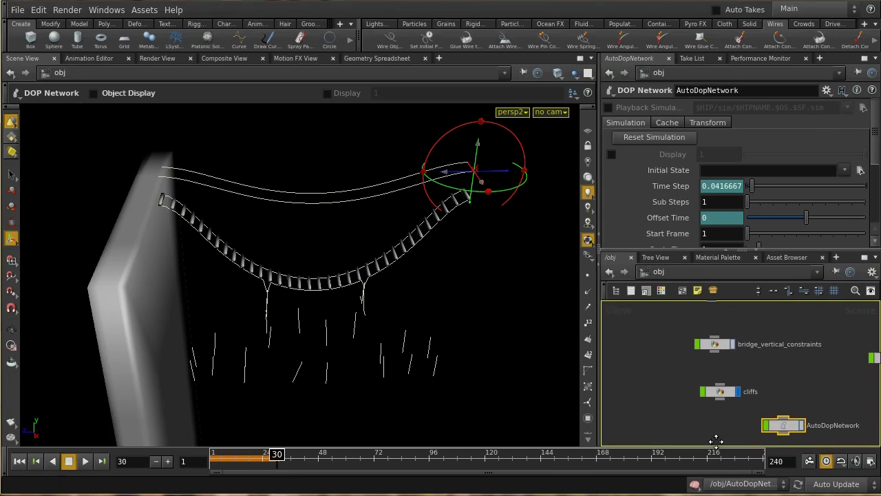
{"action": "double_click", "coordinate": [717, 344]}
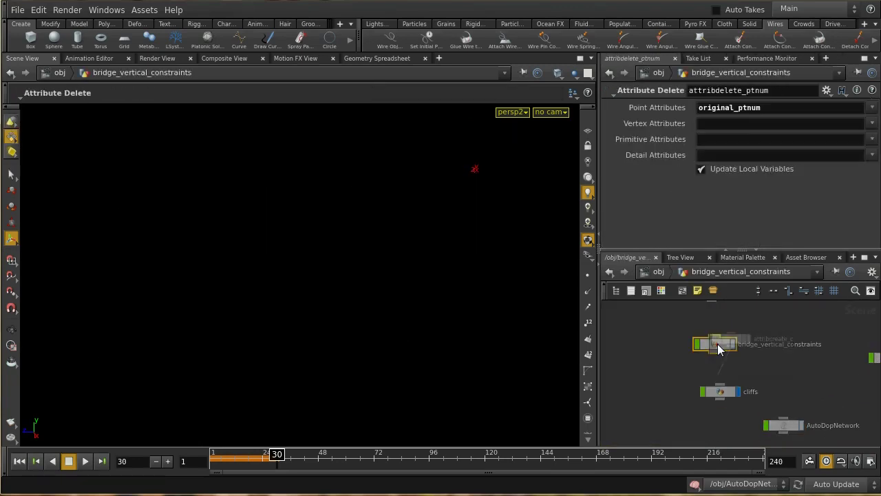
{"action": "middle_click_drag", "start_coordinate": [706, 353], "coordinate": [668, 448]}
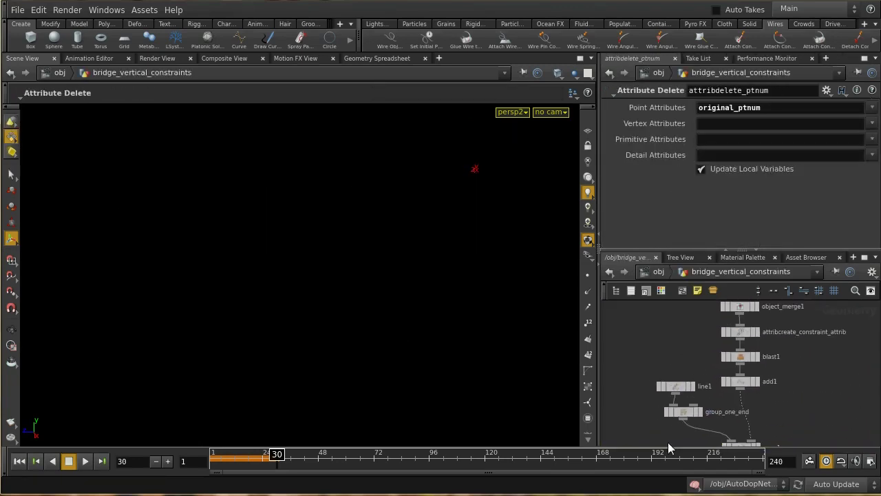
{"action": "middle_click_drag", "start_coordinate": [816, 349], "coordinate": [804, 411]}
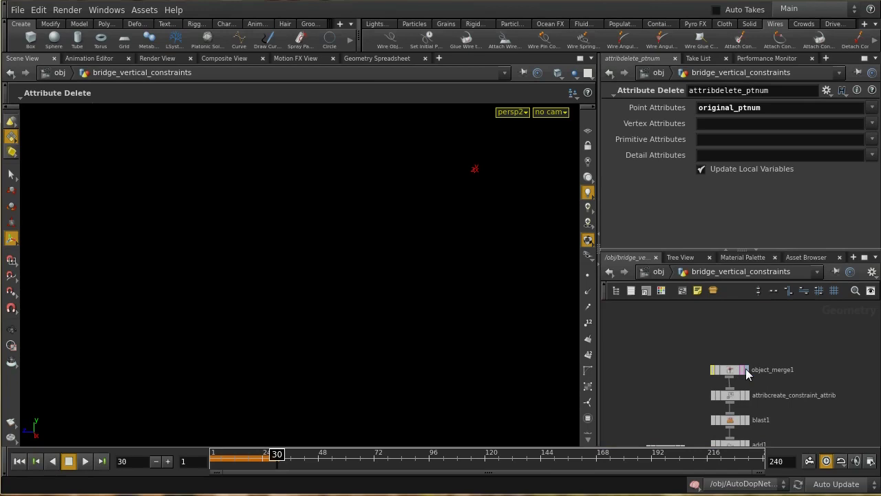
{"action": "left_click", "coordinate": [747, 371]}
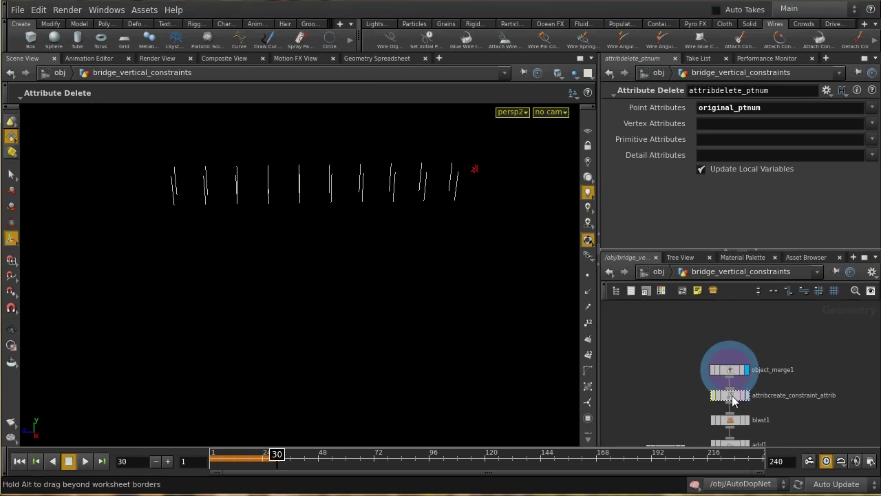
Display the attribcreate_constraint_attrib node and look over its anchor_id and constraint_type attribute settings.
{"action": "left_click", "coordinate": [734, 397]}
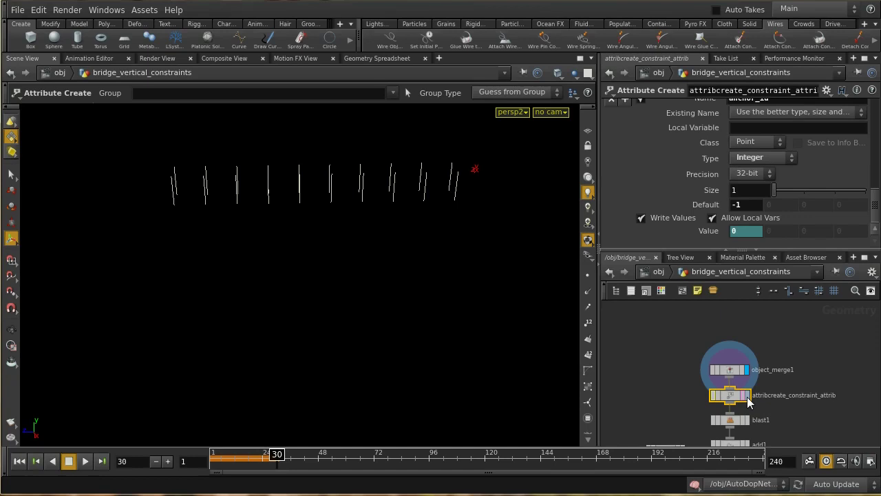
{"action": "left_click", "coordinate": [747, 395]}
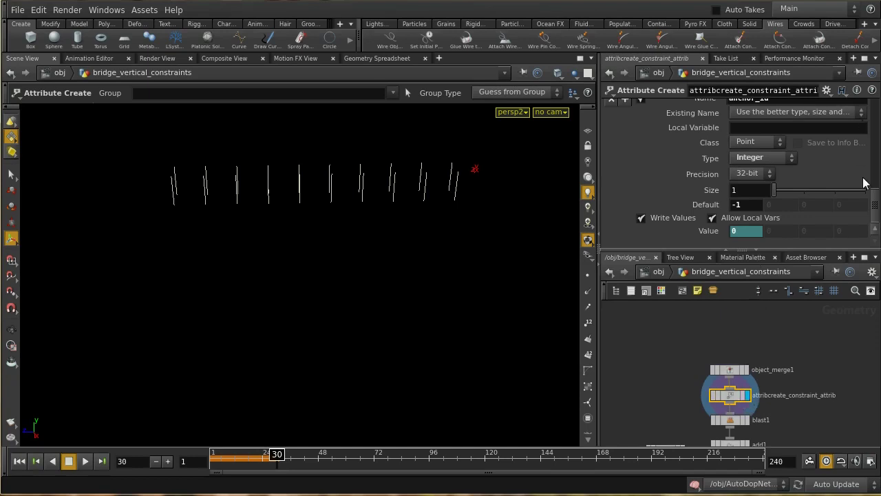
{"action": "left_click_drag", "start_coordinate": [875, 201], "coordinate": [879, 179]}
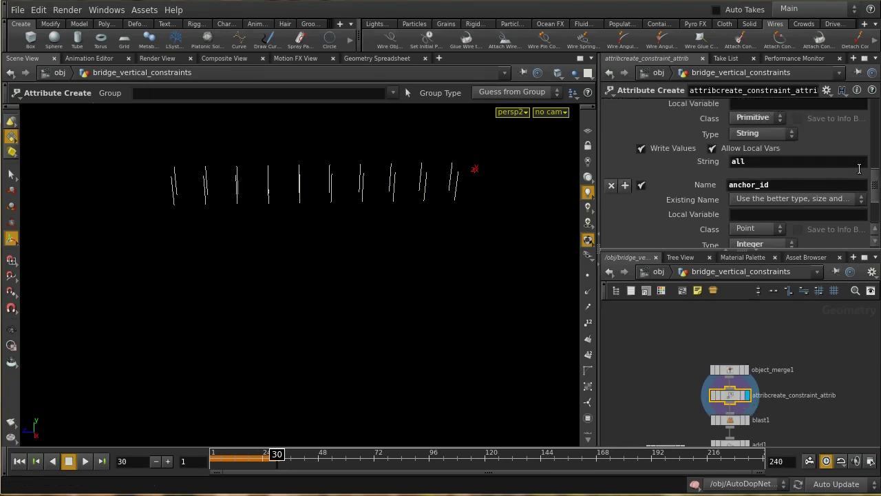
{"action": "left_click_drag", "start_coordinate": [876, 185], "coordinate": [877, 176]}
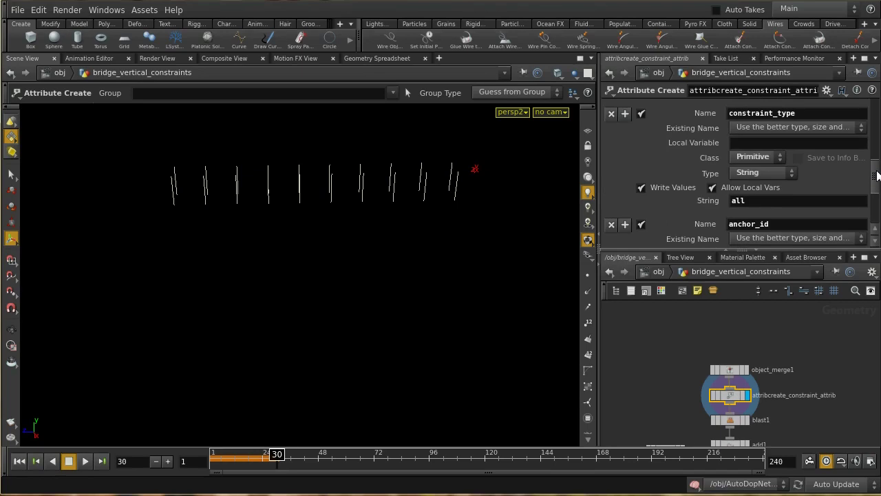
Go inside glue_wire_constraint_geo and examine the point and primitive attributes of its OUT node in the geometry spreadsheet.
{"action": "left_click", "coordinate": [658, 272]}
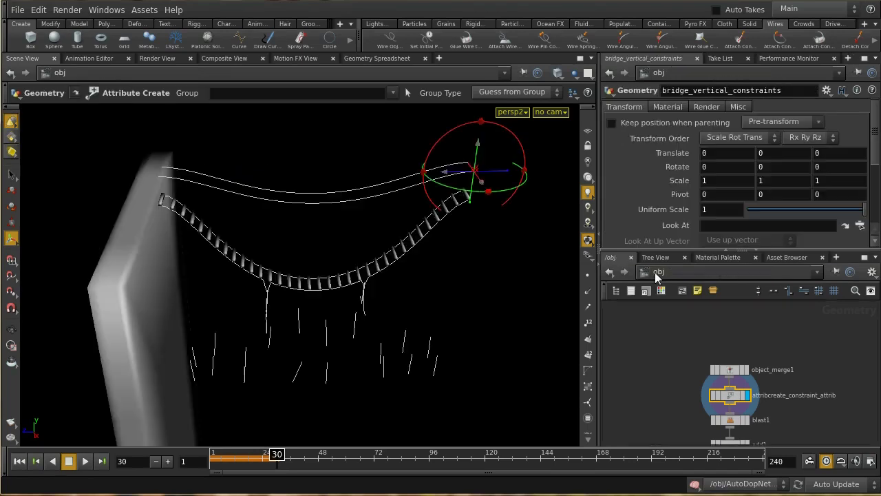
{"action": "middle_click_drag", "start_coordinate": [777, 349], "coordinate": [695, 410]}
{"action": "double_click", "coordinate": [692, 400]}
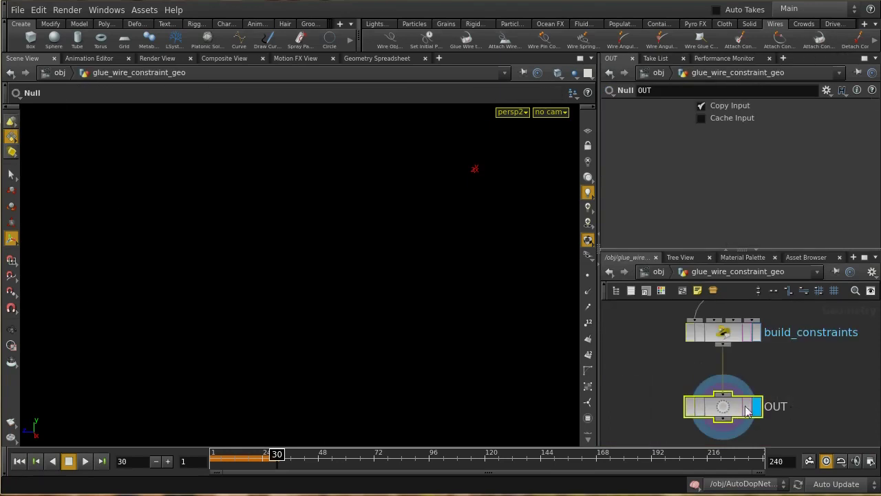
{"action": "left_click", "coordinate": [360, 60]}
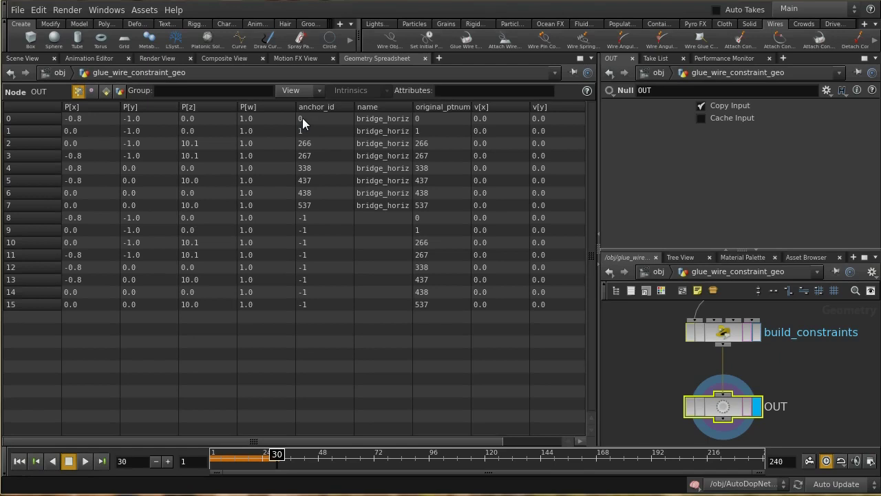
{"action": "left_click", "coordinate": [106, 94]}
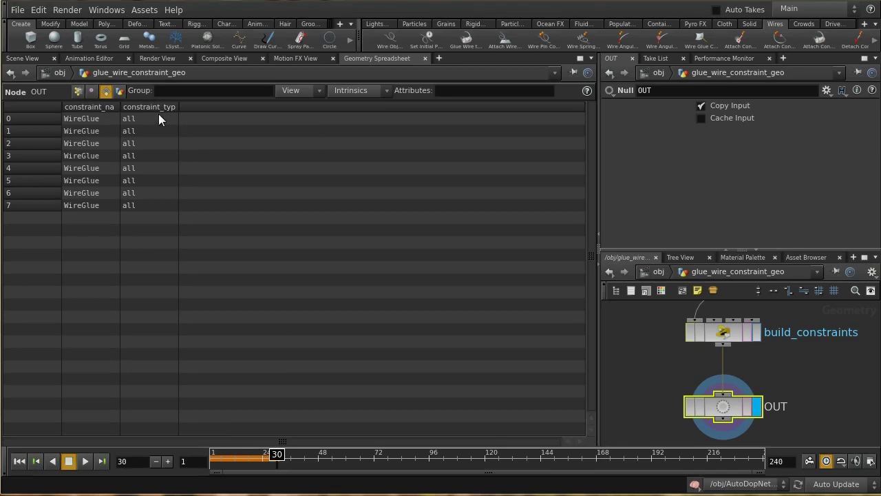
{"action": "left_click_drag", "start_coordinate": [178, 105], "coordinate": [196, 104]}
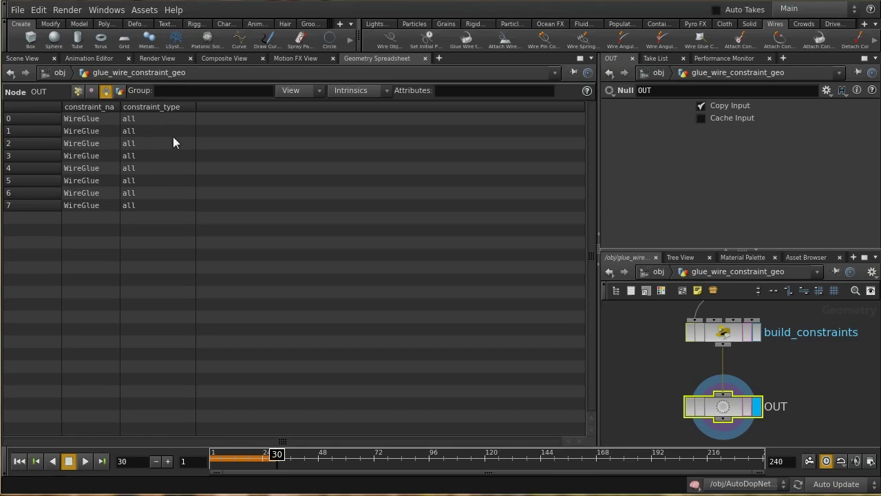
Return to bridge_vertical_constraints and check its primitive and point attributes in the geometry spreadsheet, then return to the scene view.
{"action": "left_click", "coordinate": [662, 273]}
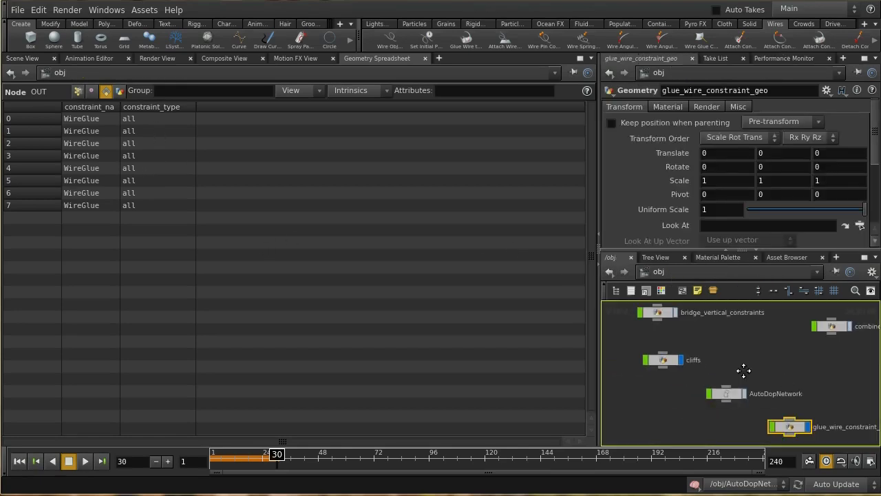
{"action": "middle_click_drag", "start_coordinate": [743, 369], "coordinate": [759, 398]}
{"action": "left_click", "coordinate": [681, 338]}
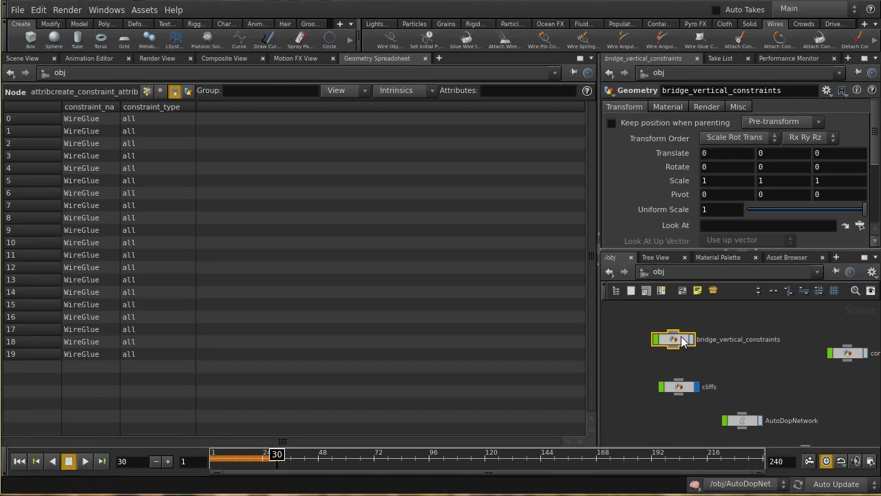
{"action": "double_click", "coordinate": [671, 342]}
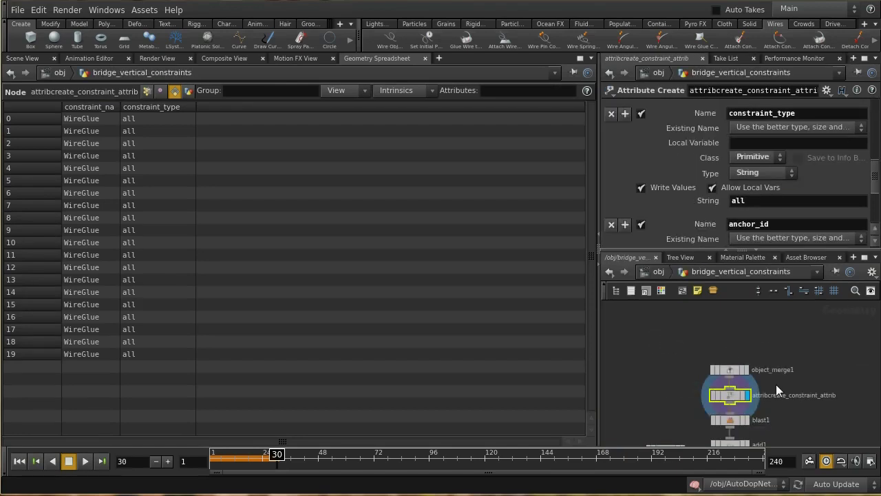
{"action": "left_click", "coordinate": [147, 91]}
{"action": "left_click", "coordinate": [35, 60]}
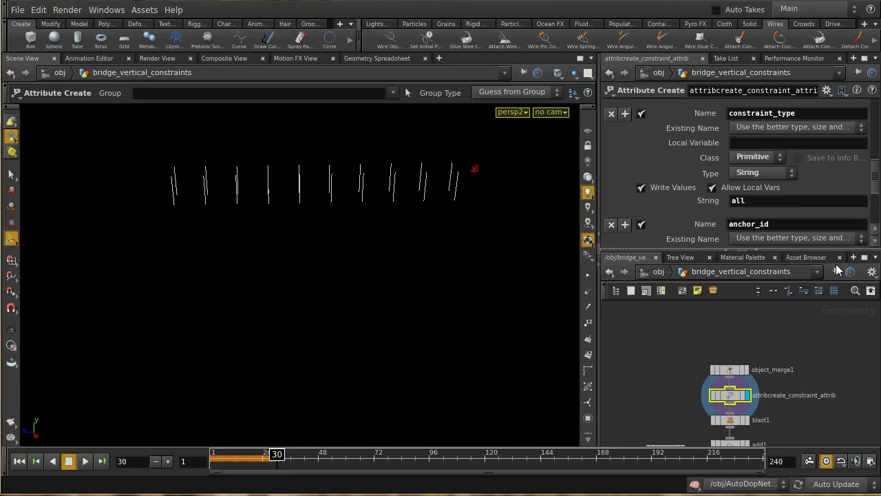
Review the constraint_name, name and constraint_type attribute settings, including class, type and string value, on attribcreate_constraint_attrib.
{"action": "scroll", "coordinate": [740, 172], "scroll_direction": "down", "scroll_amount": 10}
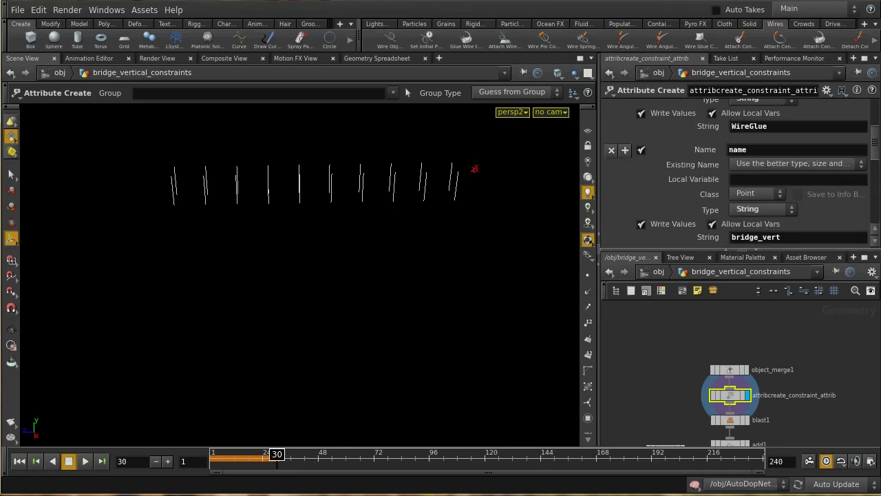
{"action": "scroll", "coordinate": [740, 172], "scroll_direction": "up", "scroll_amount": 10}
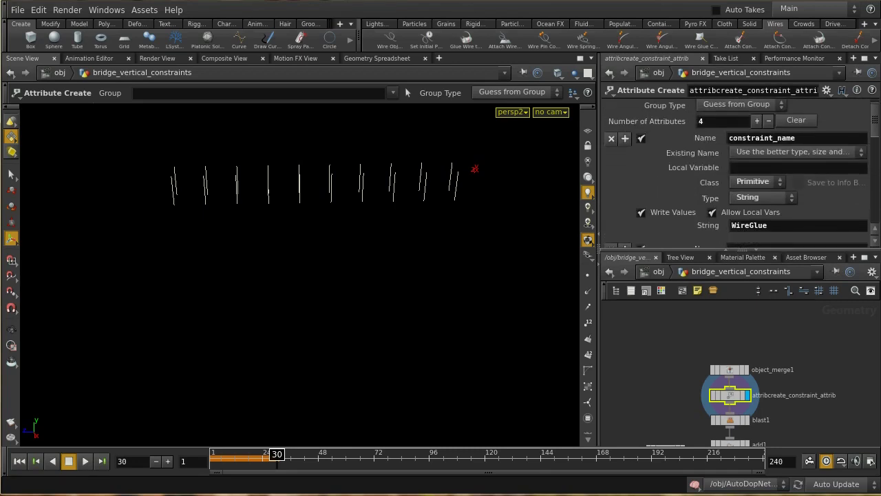
{"action": "scroll", "coordinate": [876, 135], "scroll_direction": "down", "scroll_amount": 1}
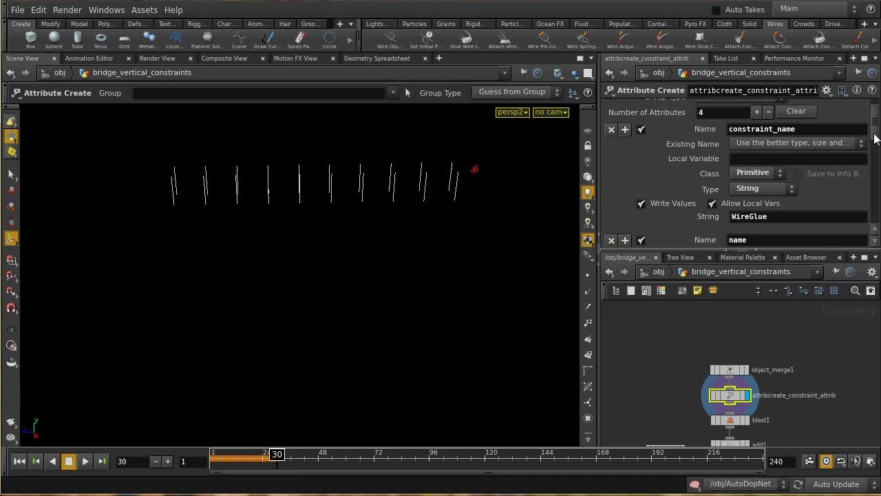
{"action": "scroll", "coordinate": [875, 138], "scroll_direction": "down", "scroll_amount": 5}
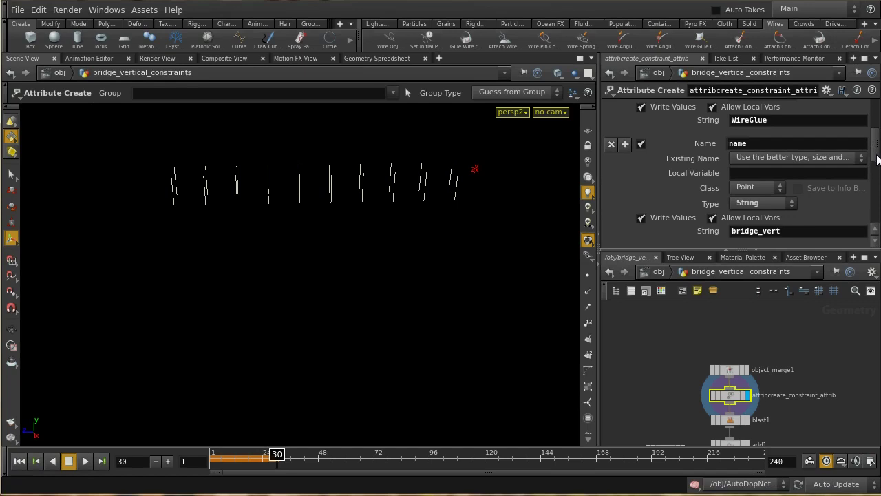
{"action": "scroll", "coordinate": [876, 158], "scroll_direction": "down", "scroll_amount": 1}
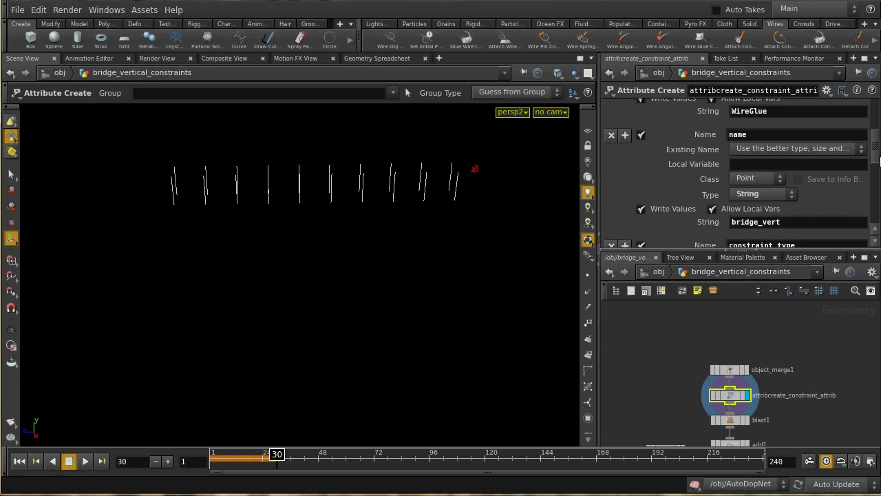
{"action": "scroll", "coordinate": [874, 169], "scroll_direction": "down", "scroll_amount": 3}
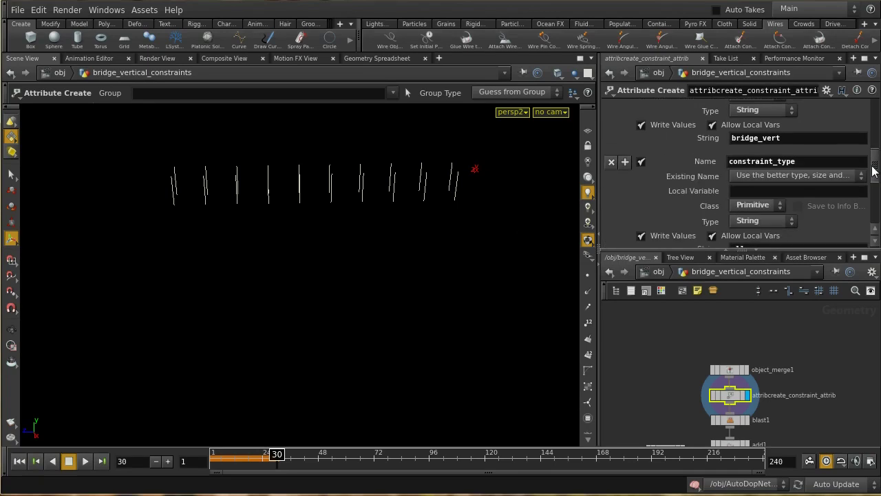
{"action": "scroll", "coordinate": [873, 172], "scroll_direction": "down", "scroll_amount": 1}
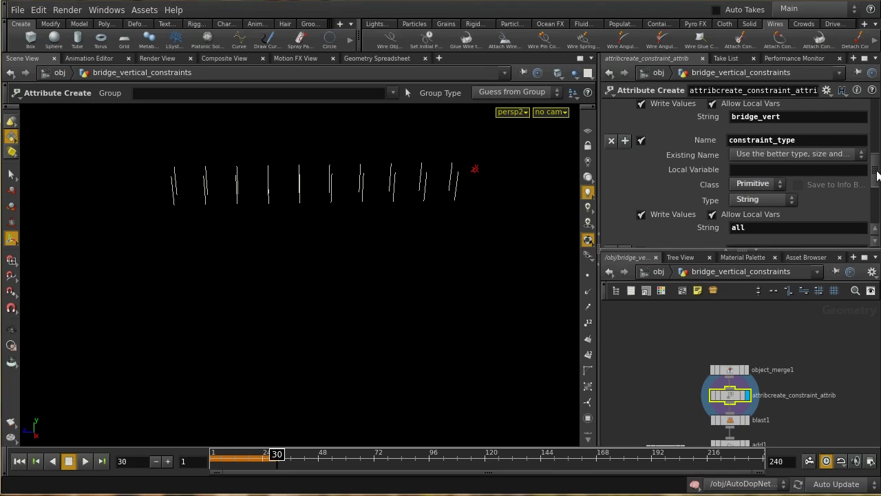
{"action": "scroll", "coordinate": [875, 197], "scroll_direction": "down", "scroll_amount": 3}
Show the $PT expression as the anchor_id attribute's value and look back over the node's first attributes.
{"action": "left_click_drag", "start_coordinate": [875, 198], "coordinate": [874, 210]}
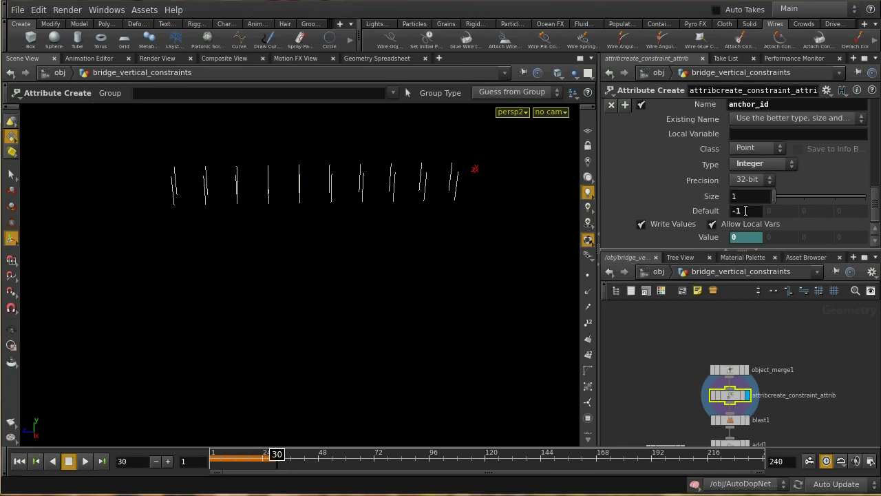
{"action": "type", "text": "$PT"}
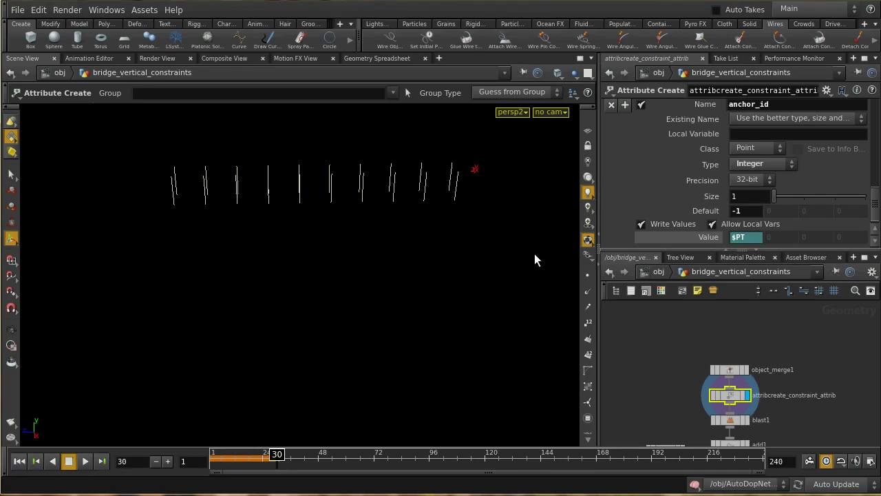
{"action": "left_click_drag", "start_coordinate": [874, 208], "coordinate": [874, 121]}
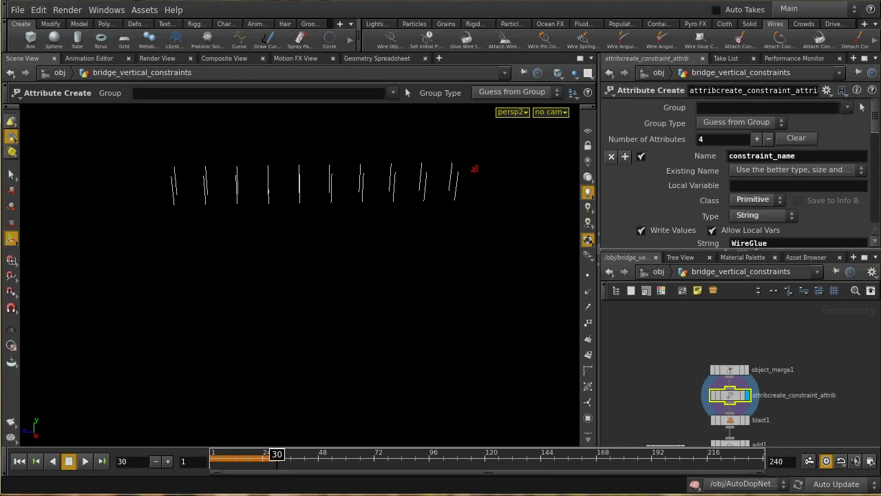
{"action": "left_click_drag", "start_coordinate": [874, 122], "coordinate": [865, 164]}
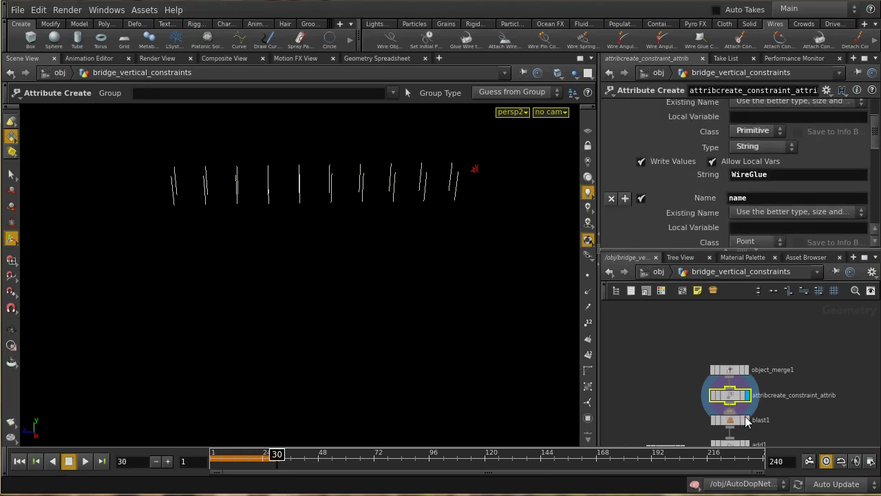
Display blast1 and add1 in turn, and inspect add1's points in the viewport and geometry spreadsheet.
{"action": "left_click", "coordinate": [738, 421]}
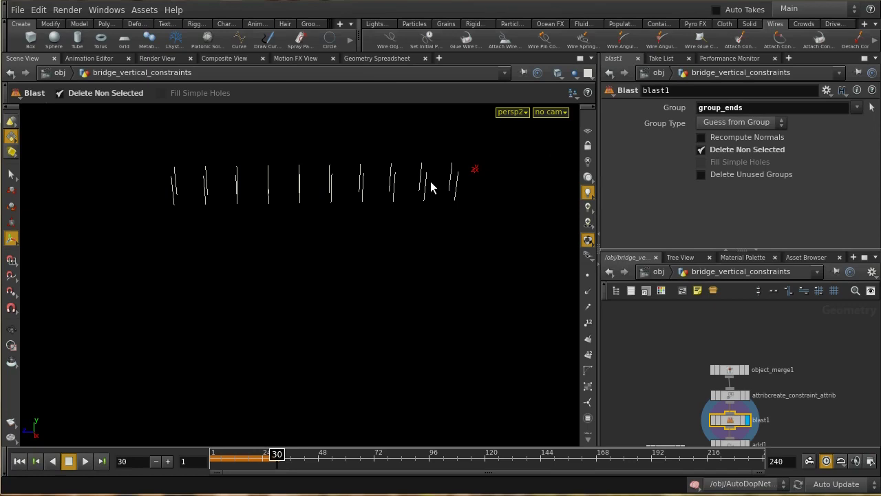
{"action": "middle_click_drag", "start_coordinate": [788, 394], "coordinate": [795, 321]}
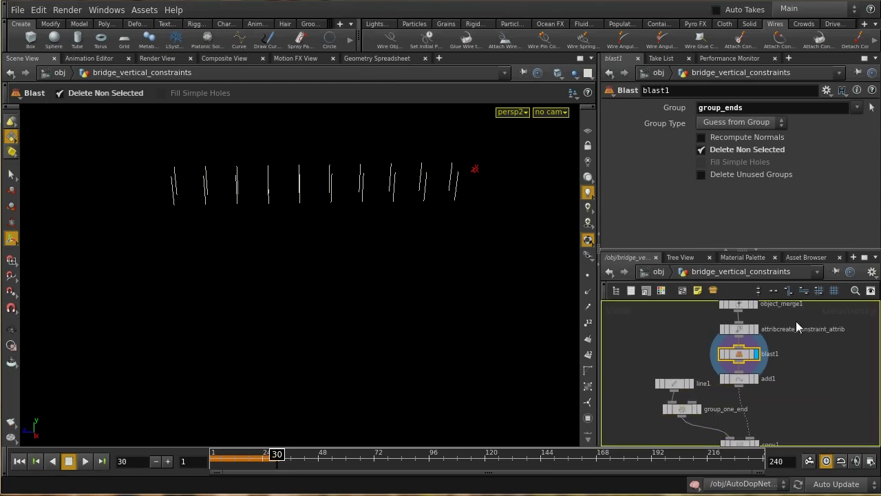
{"action": "left_click", "coordinate": [756, 379]}
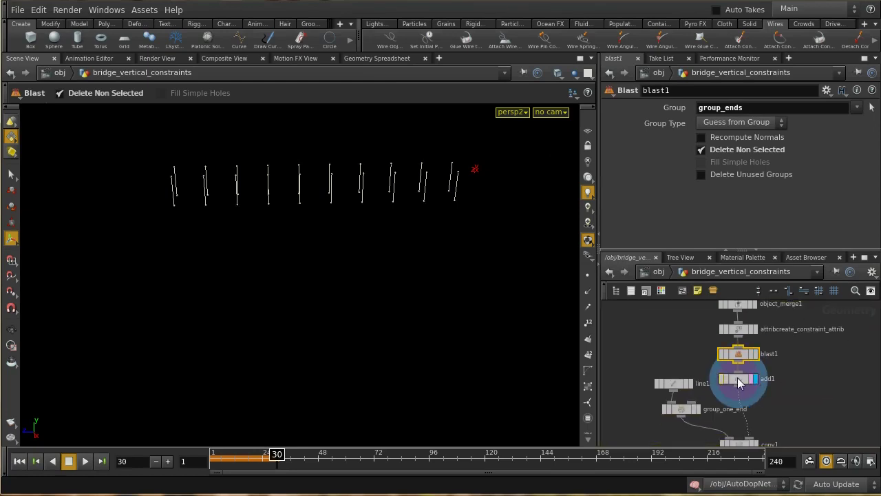
{"action": "left_click", "coordinate": [737, 379]}
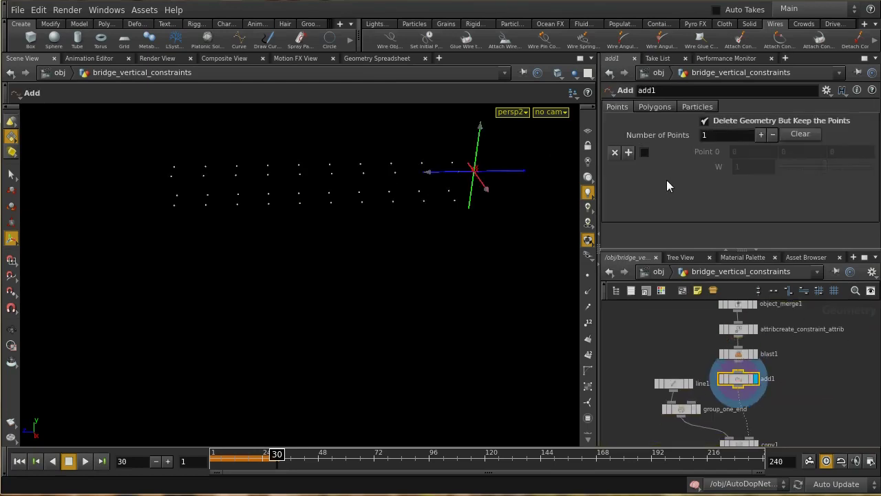
{"action": "left_click_drag", "start_coordinate": [546, 156], "coordinate": [202, 292]}
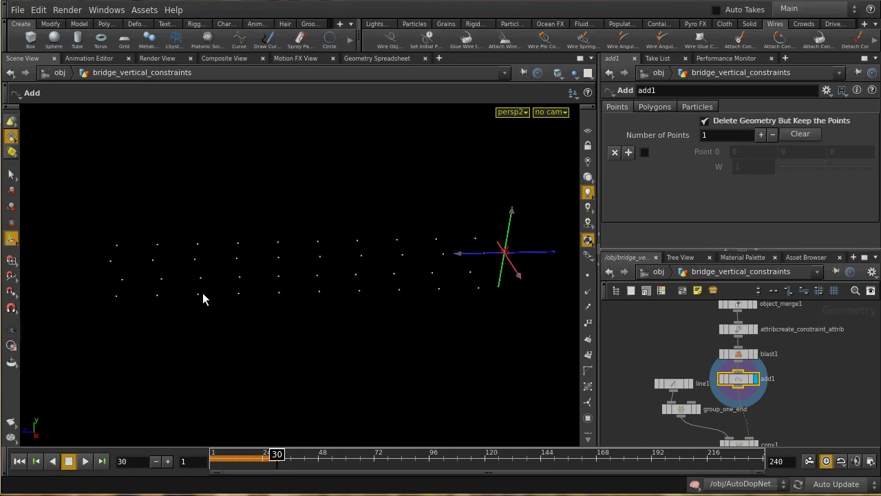
{"action": "left_click", "coordinate": [387, 59]}
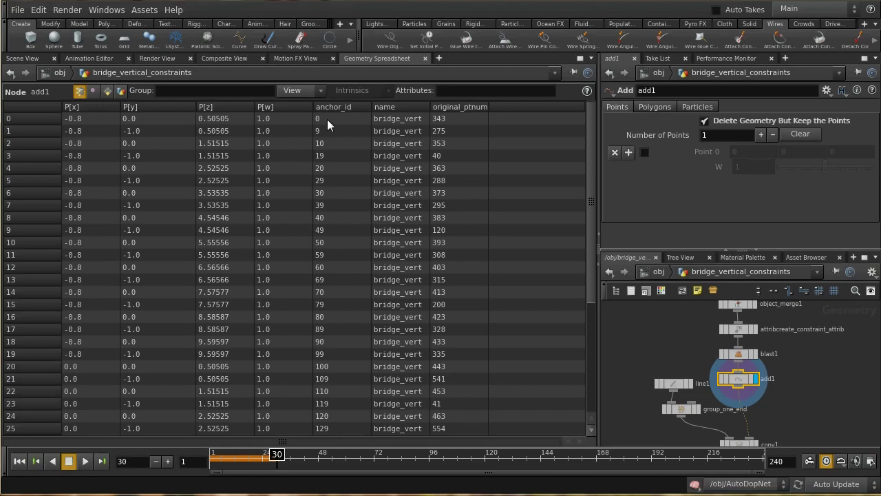
Set the length of the line1 node to 0.2.
{"action": "middle_click_drag", "start_coordinate": [832, 430], "coordinate": [846, 375]}
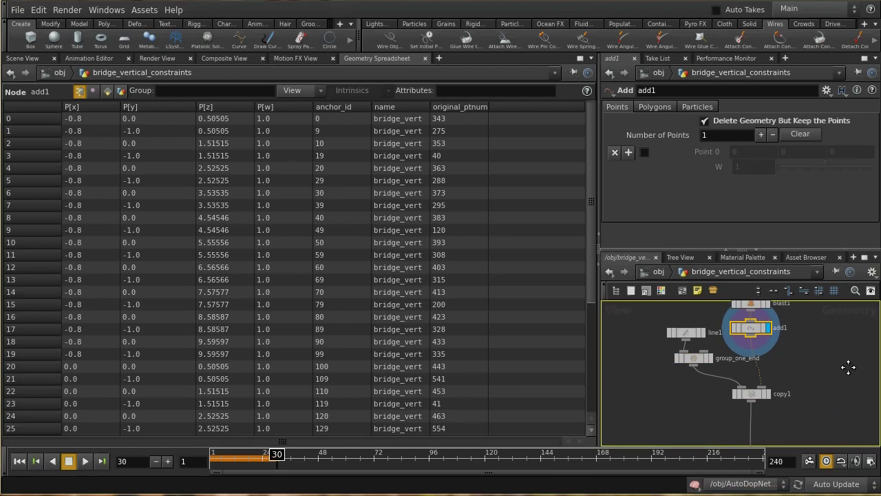
{"action": "left_click", "coordinate": [688, 332]}
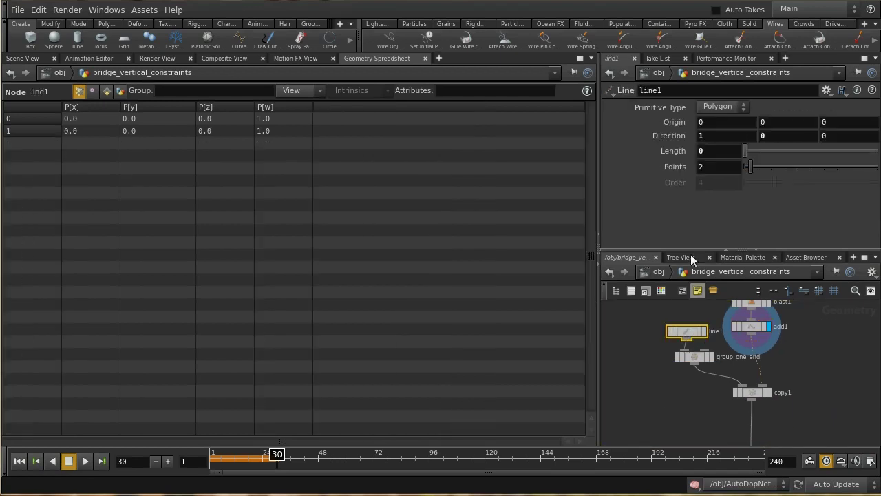
{"action": "mouse_move", "coordinate": [719, 151]}
{"action": "middle_mouse_down"}
{"action": "mouse_move", "coordinate": [764, 150]}
{"action": "mouse_move", "coordinate": [709, 158]}
{"action": "middle_mouse_up"}
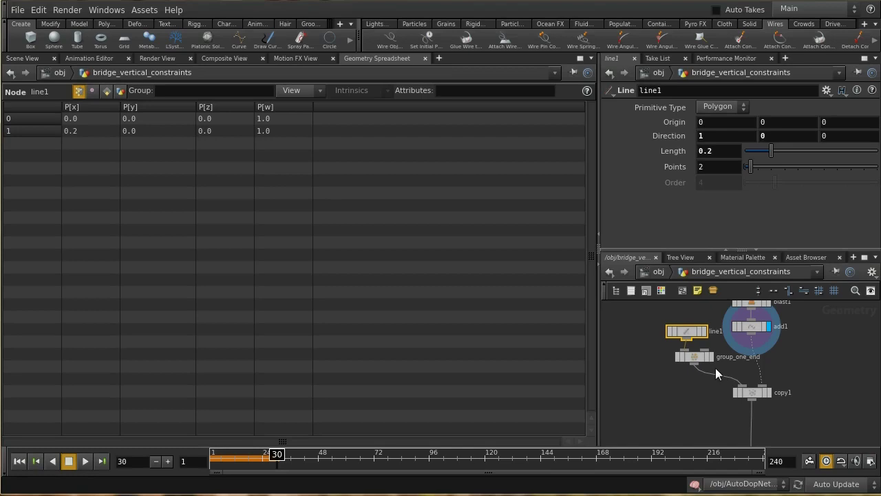
Display group_one_end and copy1 in turn to examine the grouping pattern and the copied points' attributes.
{"action": "left_click", "coordinate": [703, 363]}
{"action": "left_click", "coordinate": [709, 360]}
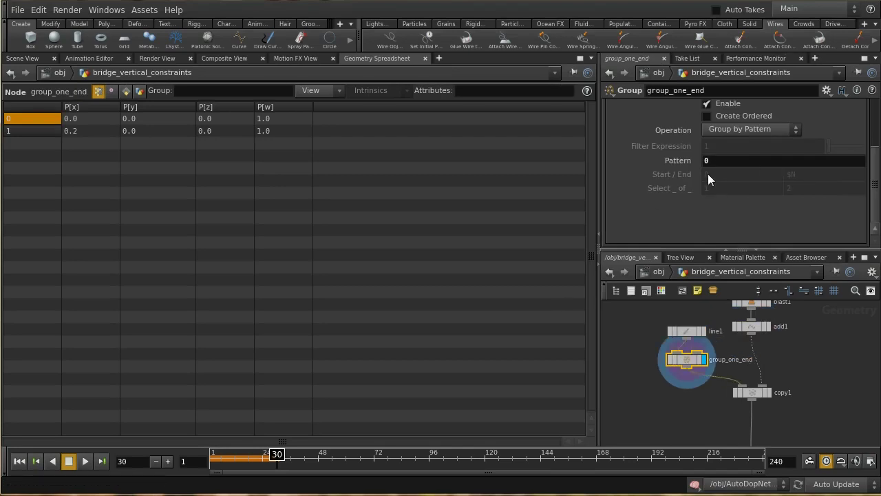
{"action": "left_click", "coordinate": [757, 396]}
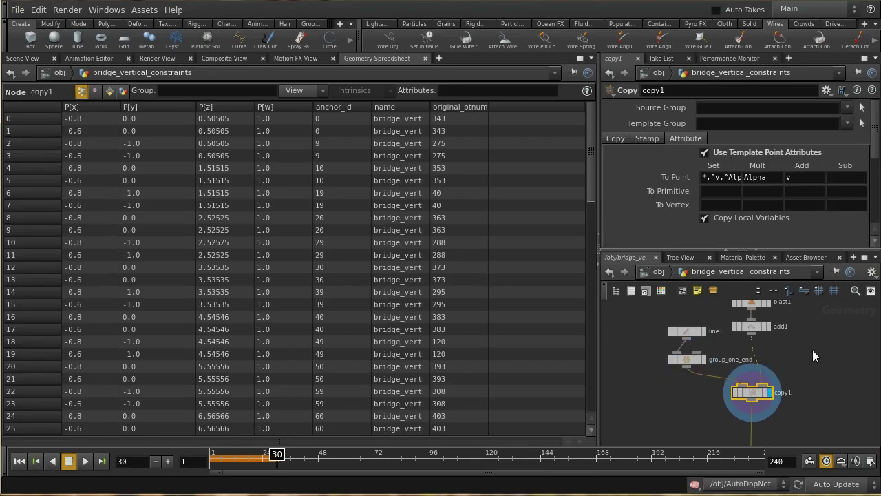
Examine copy1's short line segments from another angle in the viewport and compare their point attributes in the geometry spreadsheet.
{"action": "middle_click_drag", "start_coordinate": [812, 350], "coordinate": [805, 395]}
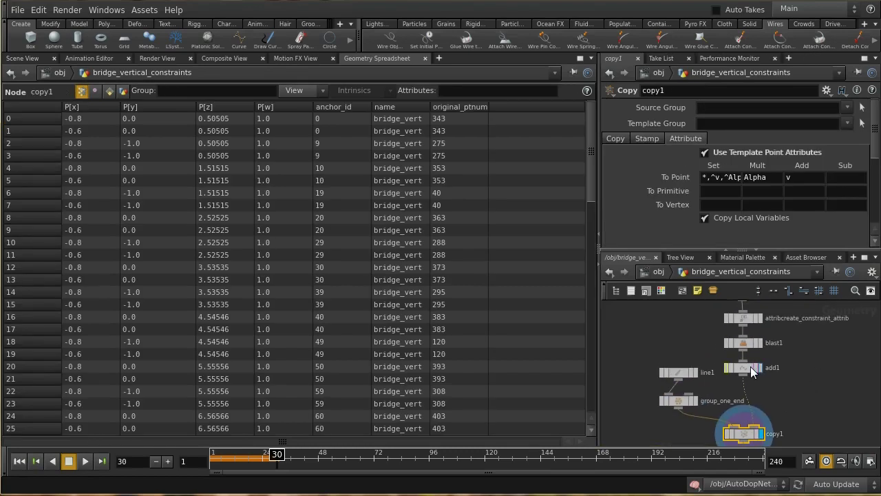
{"action": "left_click", "coordinate": [22, 59]}
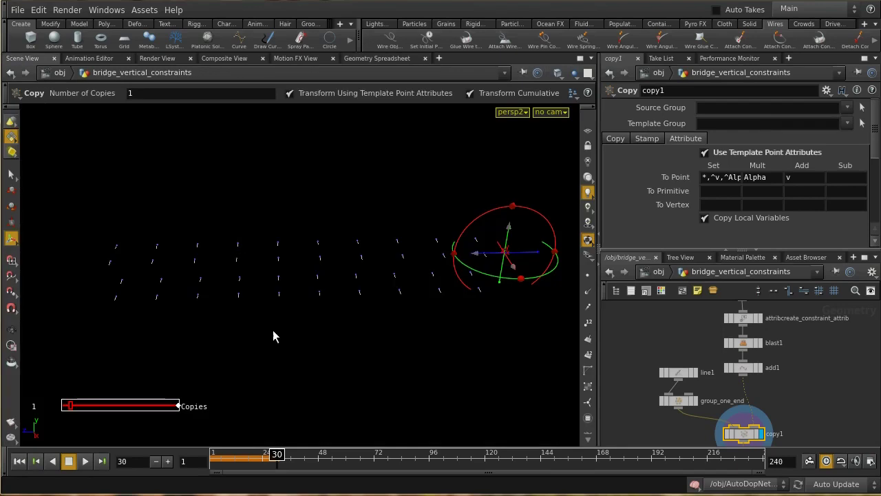
{"action": "key", "text": "Escape"}
{"action": "left_click_drag", "start_coordinate": [270, 325], "coordinate": [311, 333]}
{"action": "key", "text": "Return"}
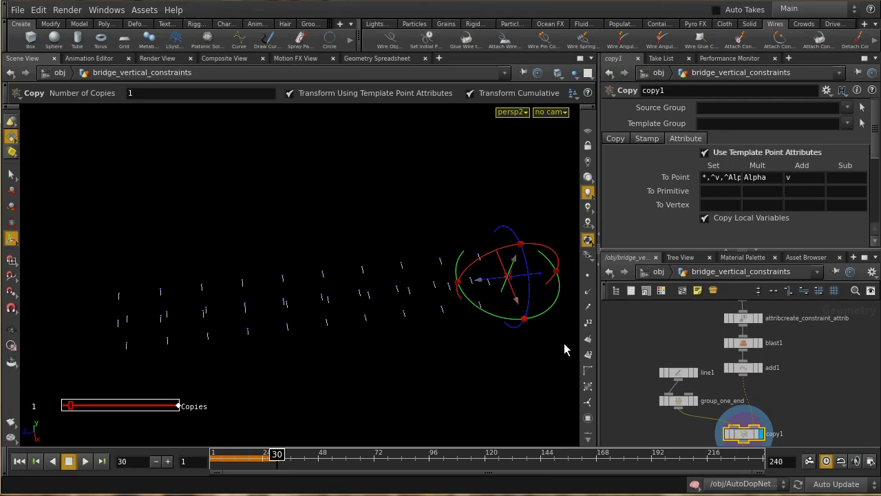
{"action": "middle_click_drag", "start_coordinate": [782, 397], "coordinate": [764, 356]}
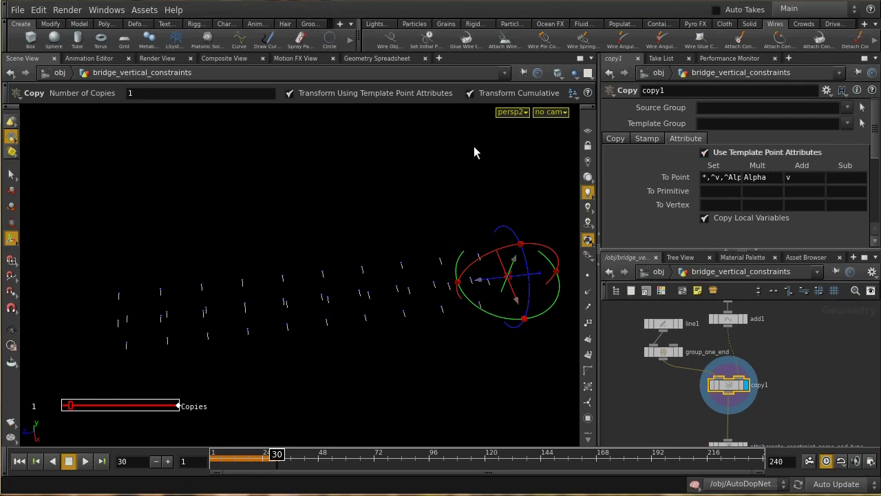
{"action": "left_click", "coordinate": [384, 59]}
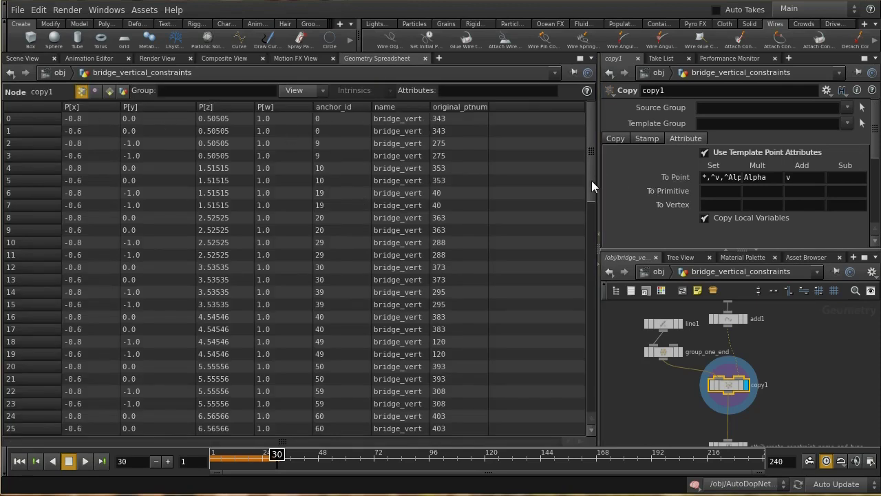
{"action": "left_click_drag", "start_coordinate": [591, 181], "coordinate": [565, 177]}
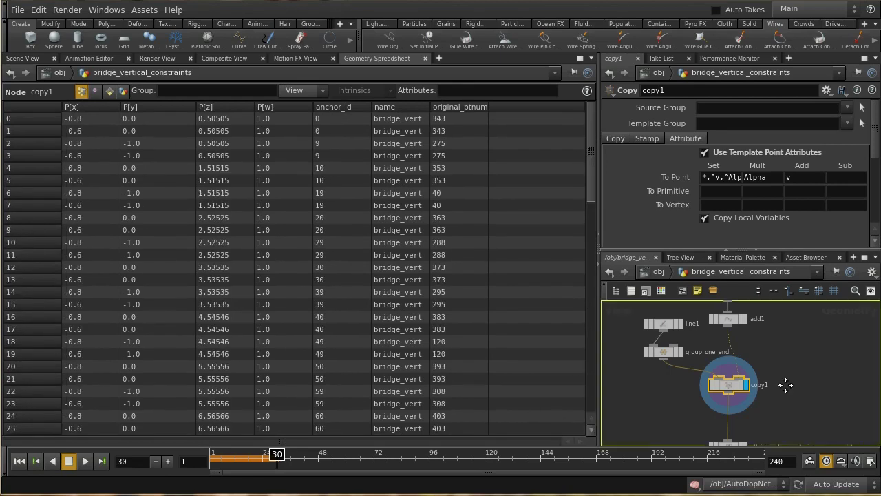
Display the attribcreate_constraint_name_and_type node below copy1 and show its attribute parameters.
{"action": "middle_click_drag", "start_coordinate": [790, 384], "coordinate": [799, 314]}
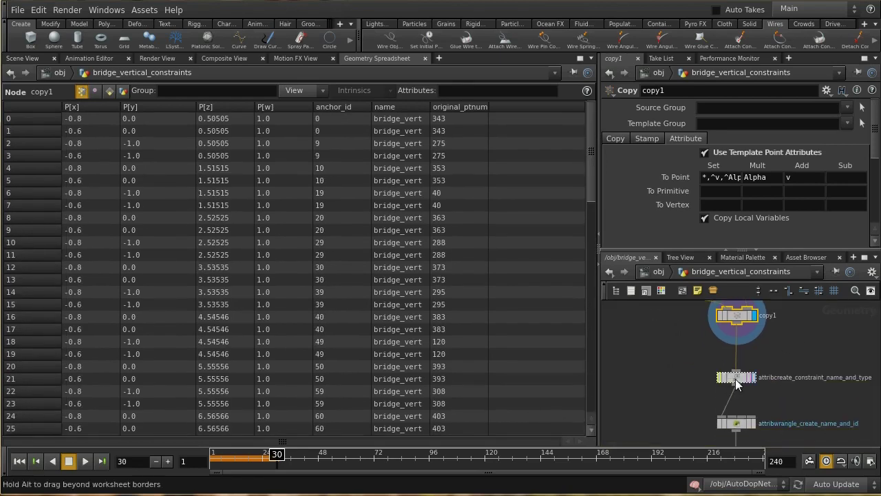
{"action": "left_click", "coordinate": [737, 379]}
{"action": "left_click", "coordinate": [752, 378]}
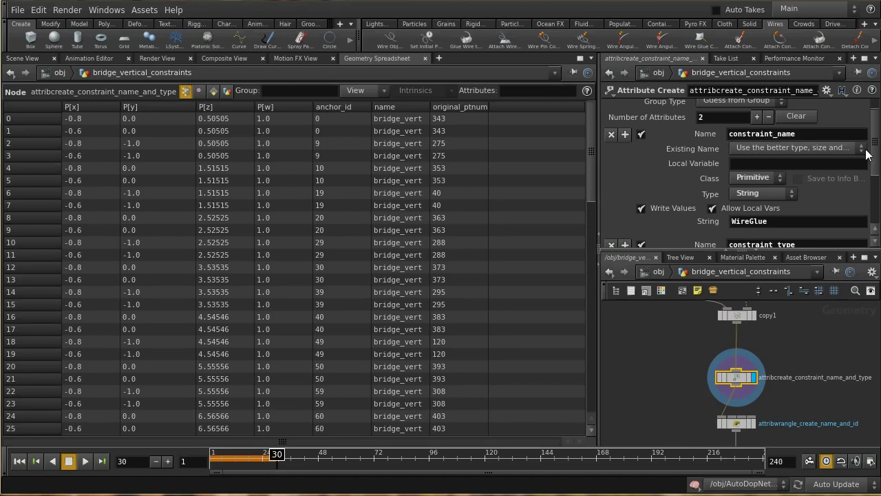
Review the attribute settings of the attribcreate_constraint_name_and_type and attribcreate_constraint_attrib nodes.
{"action": "scroll", "coordinate": [873, 155], "scroll_direction": "up", "scroll_amount": 1}
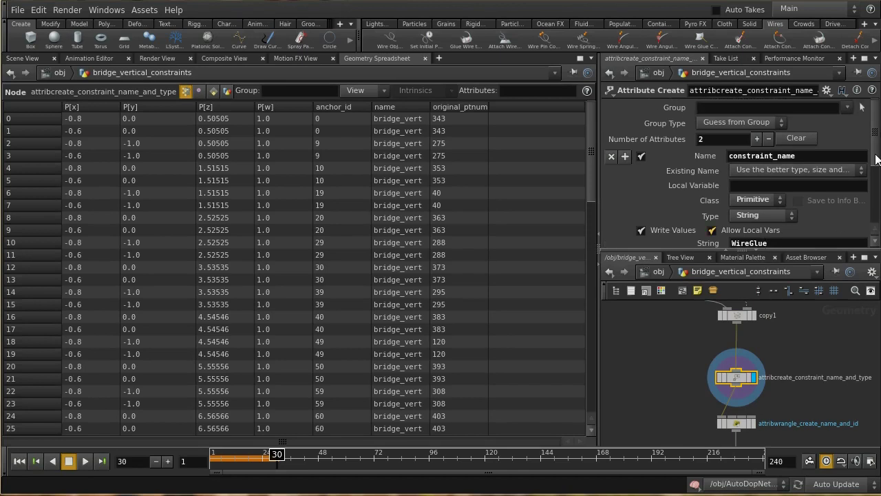
{"action": "scroll", "coordinate": [873, 159], "scroll_direction": "down", "scroll_amount": 5}
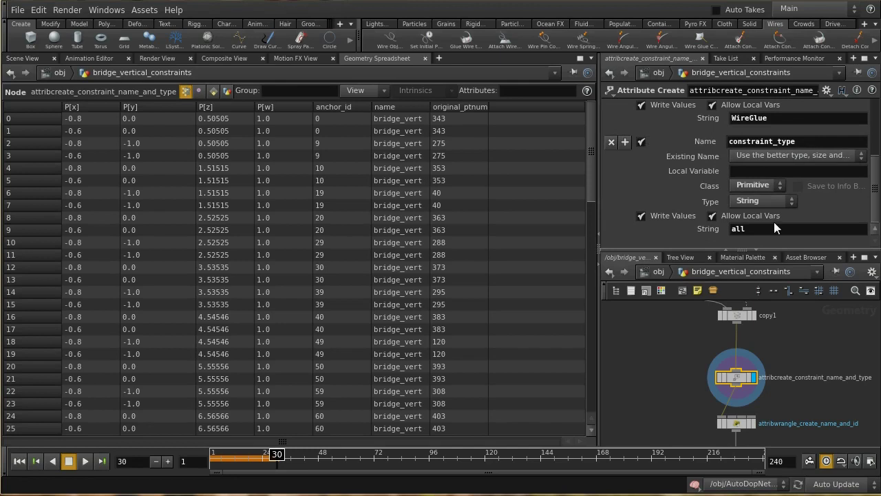
{"action": "scroll", "coordinate": [764, 372], "scroll_direction": "up", "scroll_amount": 5}
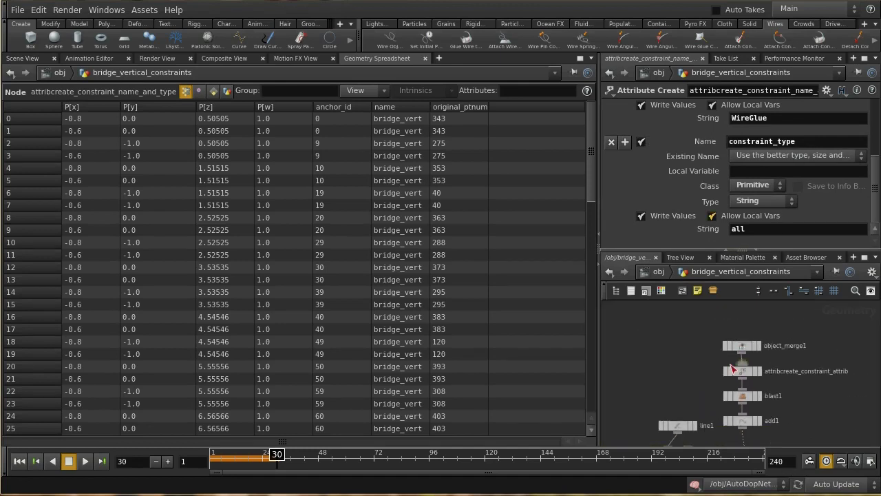
{"action": "left_click", "coordinate": [745, 372]}
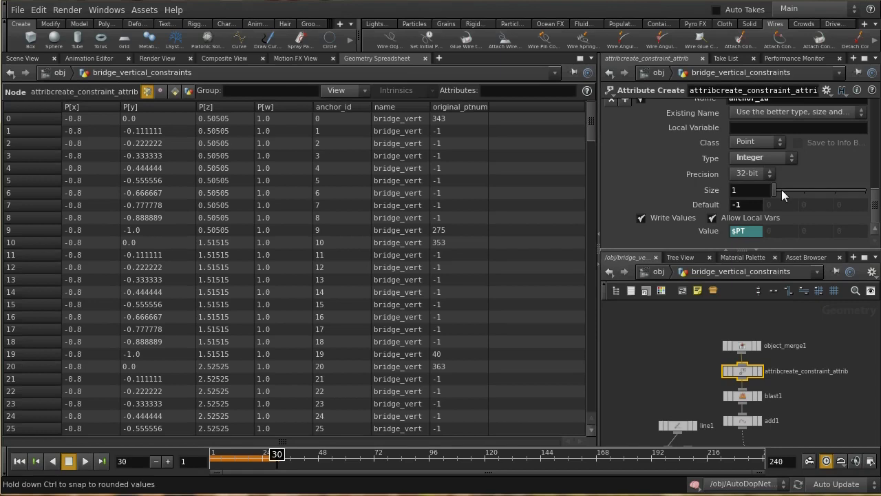
{"action": "scroll", "coordinate": [821, 407], "scroll_direction": "down", "scroll_amount": 5}
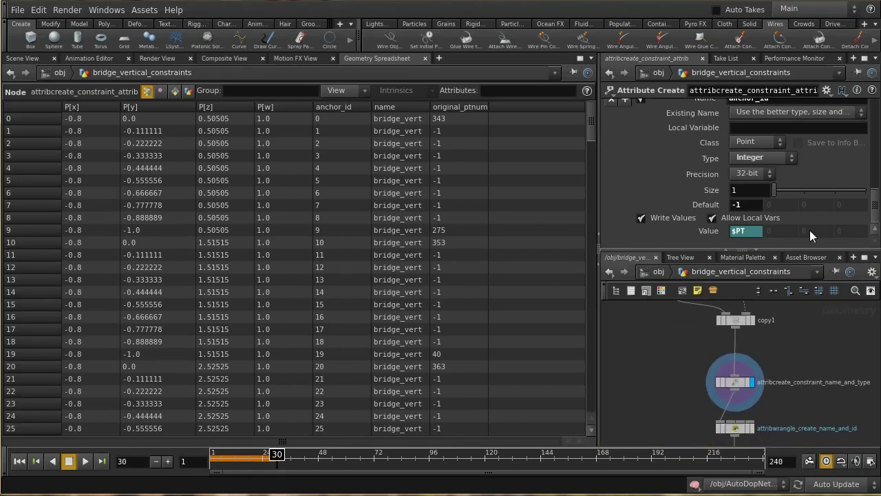
{"action": "scroll", "coordinate": [810, 230], "scroll_direction": "up", "scroll_amount": 1}
Make attribwrangle_create_name_and_id the displayed node and review its VEXpression.
{"action": "middle_click_drag", "start_coordinate": [830, 409], "coordinate": [830, 352]}
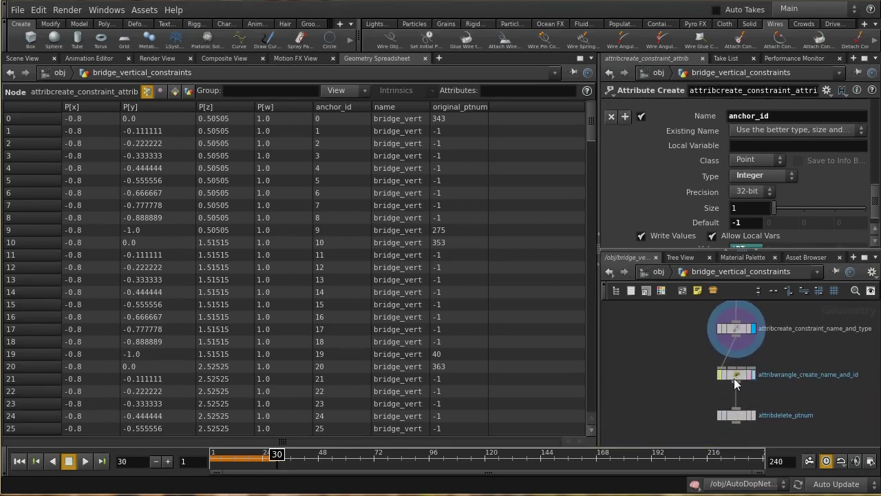
{"action": "left_click", "coordinate": [735, 375]}
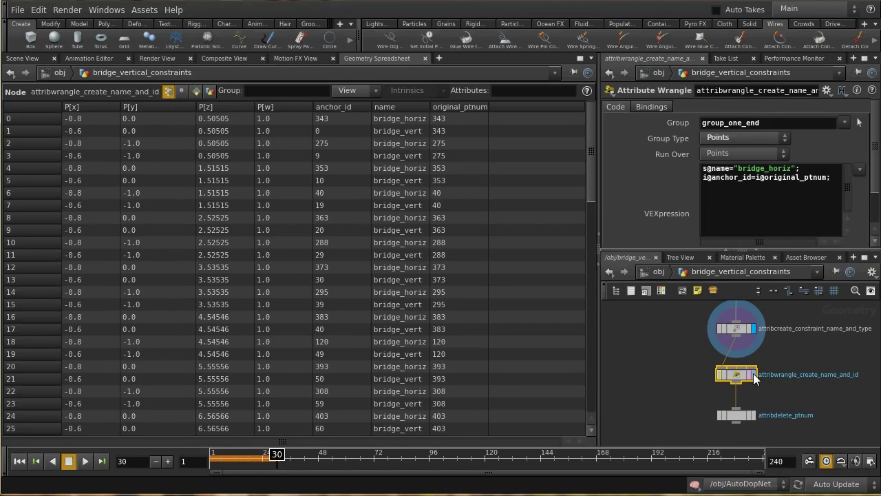
{"action": "left_click", "coordinate": [753, 374]}
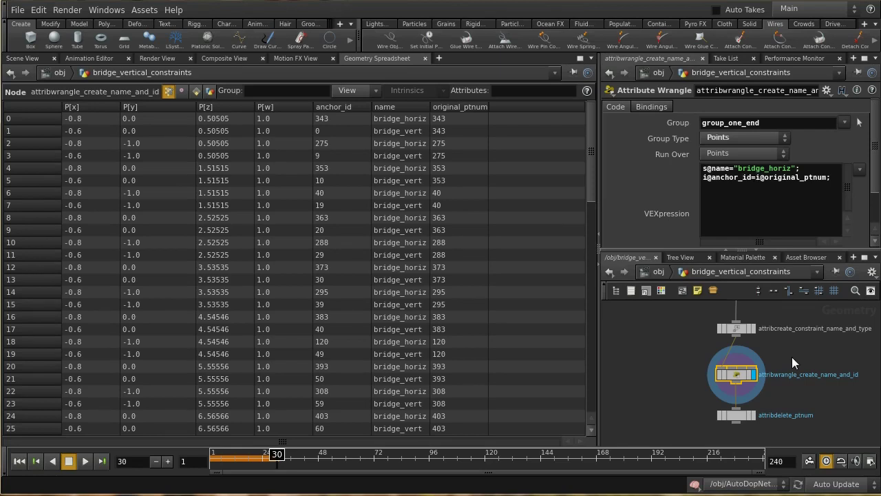
{"action": "middle_click_drag", "start_coordinate": [792, 357], "coordinate": [786, 379]}
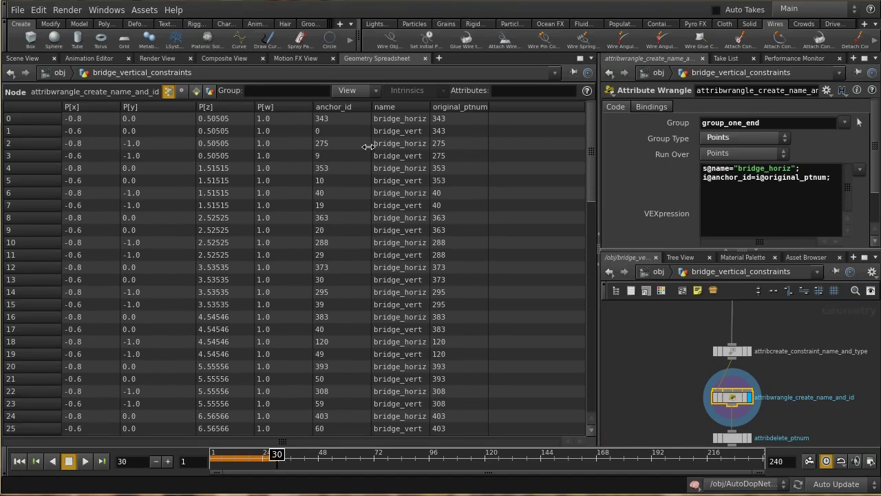
Check the wrangle's primitive, vertex and point attributes in the spreadsheet, widening the point name column.
{"action": "left_click", "coordinate": [194, 93]}
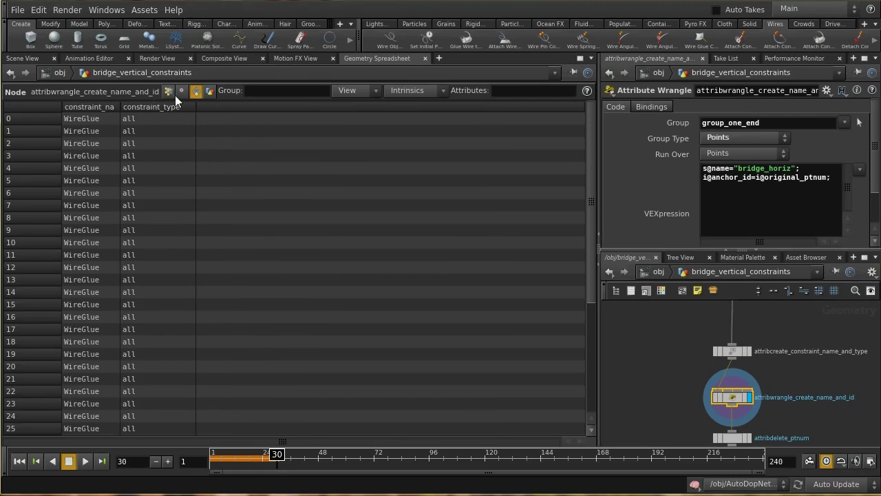
{"action": "left_click", "coordinate": [180, 93]}
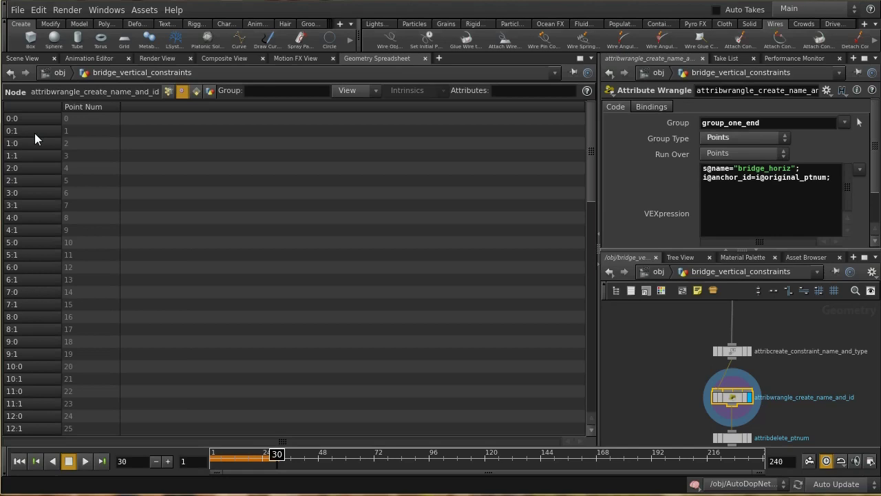
{"action": "left_click", "coordinate": [168, 92]}
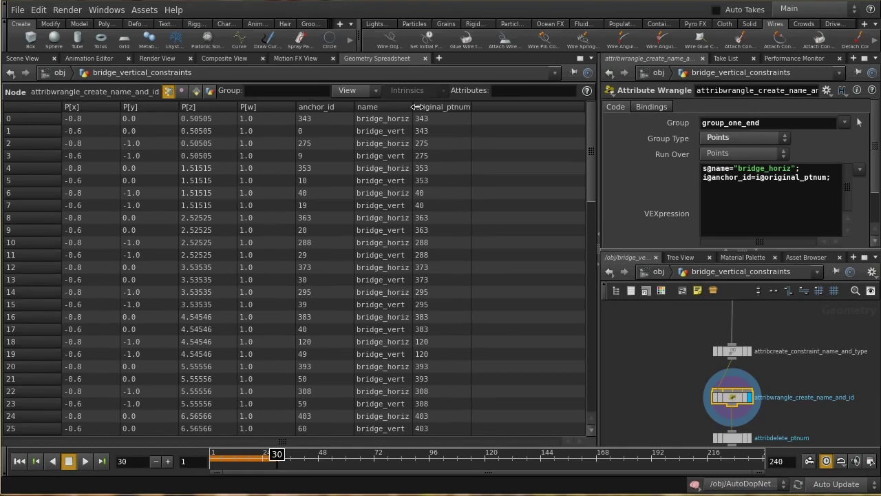
{"action": "left_click_drag", "start_coordinate": [413, 106], "coordinate": [434, 107]}
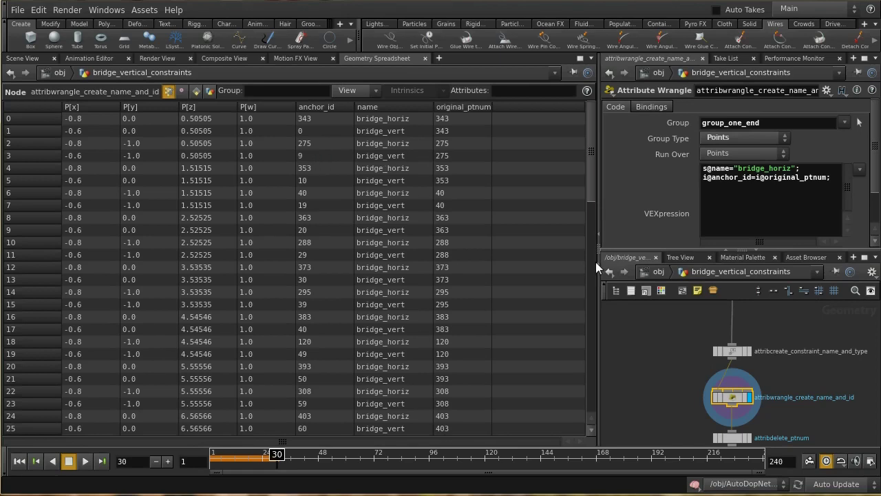
Make attribdelete_ptnum the displayed node of the bridge_vertical_constraints network.
{"action": "mouse_move", "coordinate": [592, 192]}
{"action": "left_mouse_down"}
{"action": "mouse_move", "coordinate": [592, 417]}
{"action": "mouse_move", "coordinate": [586, 222]}
{"action": "mouse_move", "coordinate": [606, 183]}
{"action": "left_mouse_up"}
{"action": "middle_click_drag", "start_coordinate": [808, 407], "coordinate": [801, 328]}
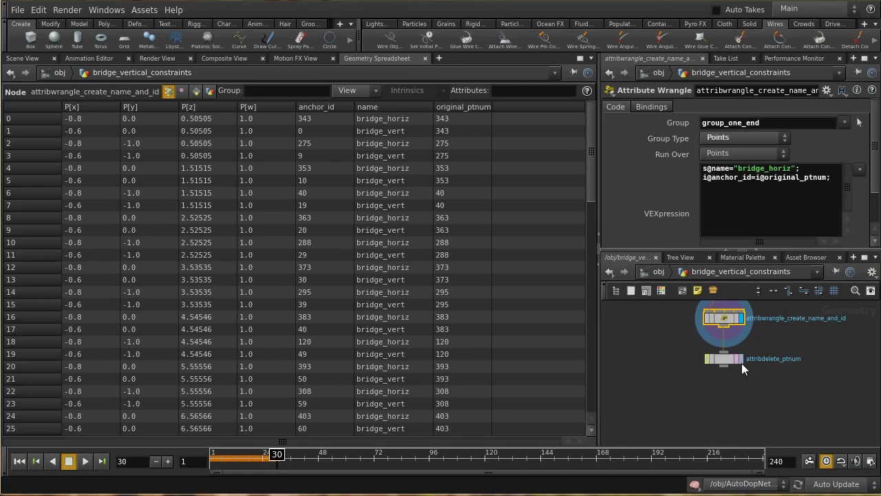
{"action": "left_click", "coordinate": [741, 360]}
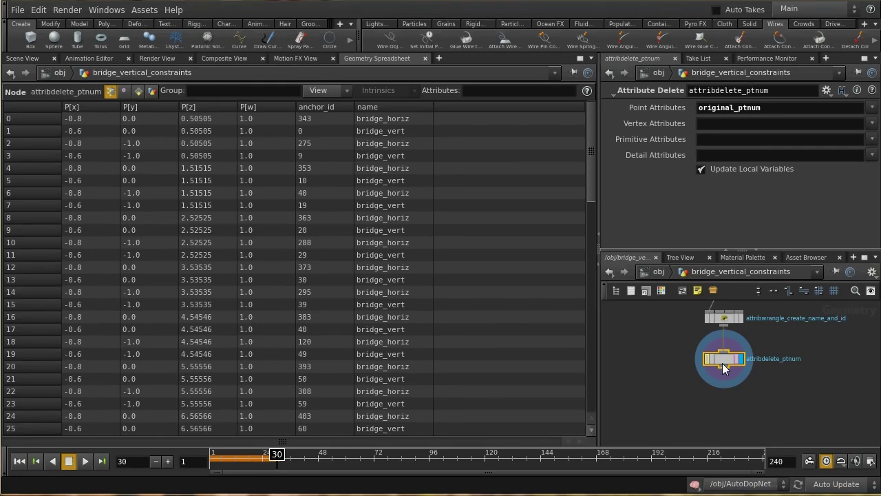
Return to the object level and inspect the point data of glue_wire_constraint_geo and bridge_vertical_constraints.
{"action": "left_click", "coordinate": [658, 273]}
{"action": "middle_click_drag", "start_coordinate": [786, 385], "coordinate": [691, 364]}
{"action": "left_click_drag", "start_coordinate": [713, 324], "coordinate": [771, 372]}
{"action": "middle_click_drag", "start_coordinate": [742, 411], "coordinate": [841, 411]}
{"action": "left_click", "coordinate": [741, 419]}
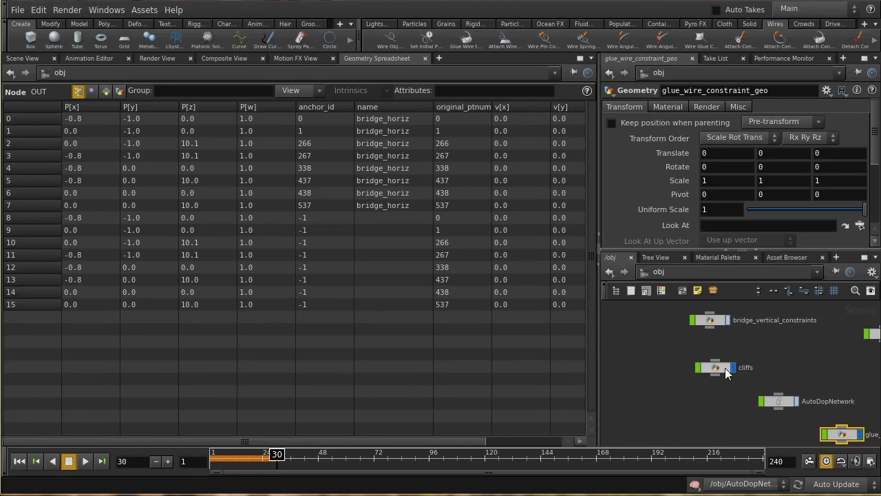
{"action": "left_click", "coordinate": [716, 367]}
{"action": "left_click", "coordinate": [708, 324]}
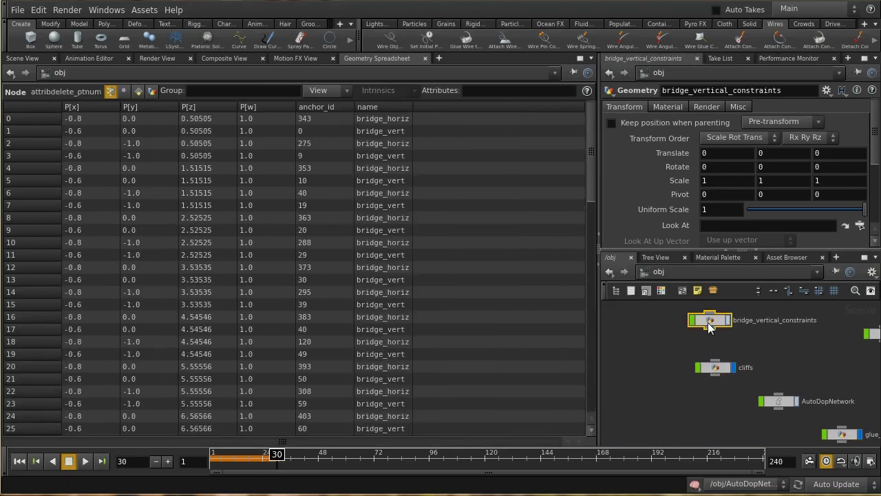
Delete the blast1 and switch1 nodes inside the combined_constraint object.
{"action": "middle_click_drag", "start_coordinate": [757, 346], "coordinate": [706, 325]}
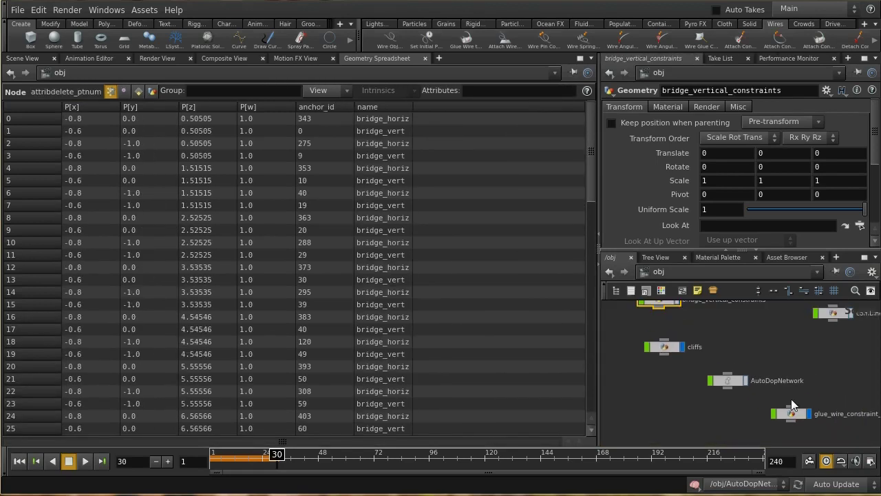
{"action": "left_click", "coordinate": [843, 315]}
{"action": "double_click", "coordinate": [842, 315]}
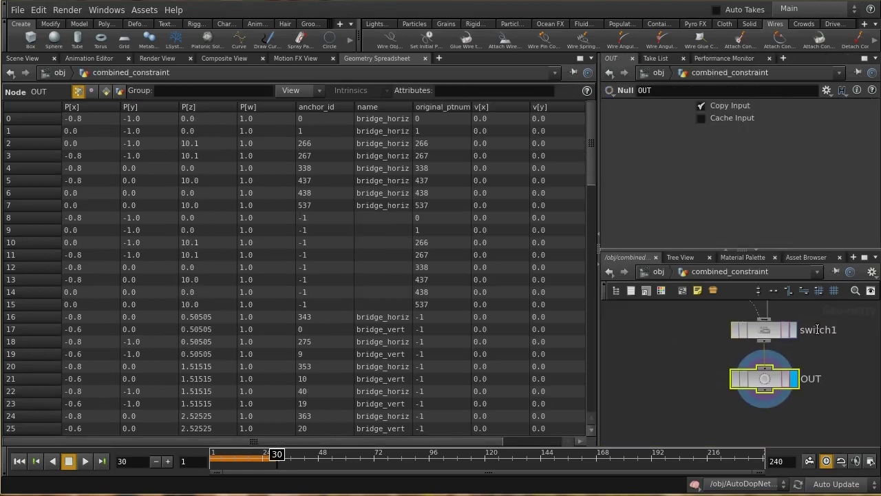
{"action": "scroll", "coordinate": [809, 371], "scroll_direction": "down", "scroll_amount": 5}
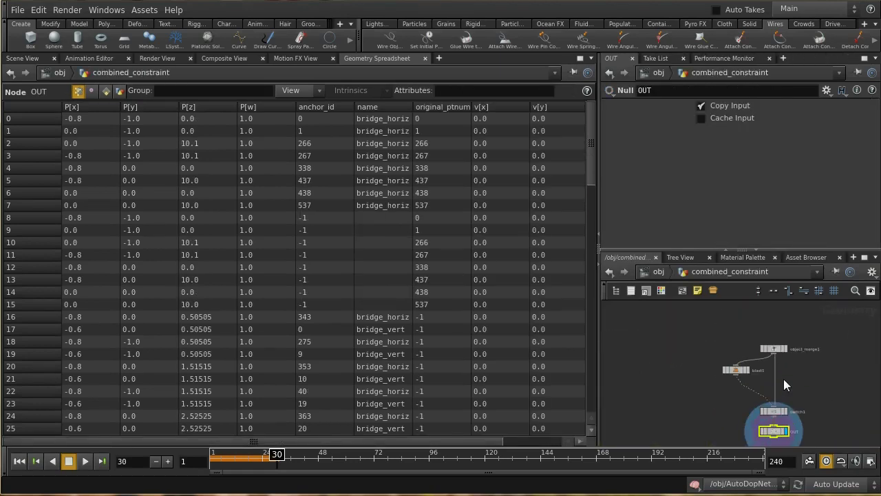
{"action": "left_click_drag", "start_coordinate": [716, 363], "coordinate": [817, 415]}
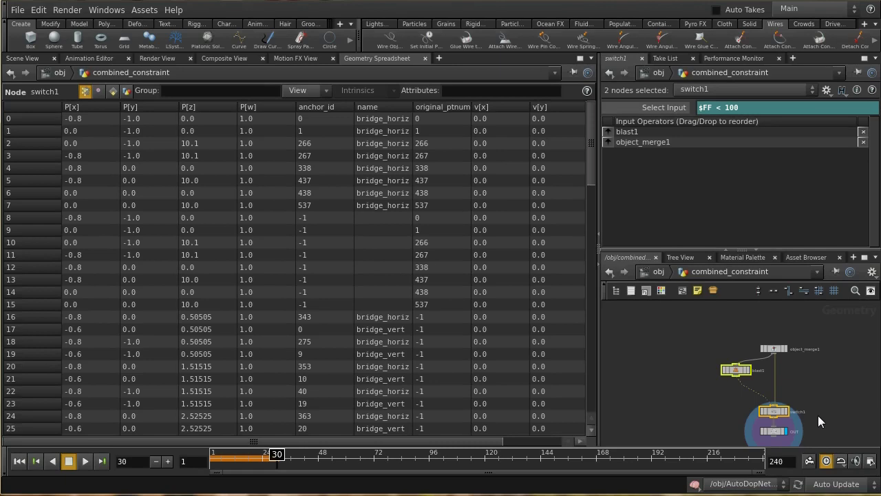
{"action": "key", "text": "Delete"}
Select object_merge1 and examine the combined constraint lines in the 3D scene view.
{"action": "left_click", "coordinate": [774, 348]}
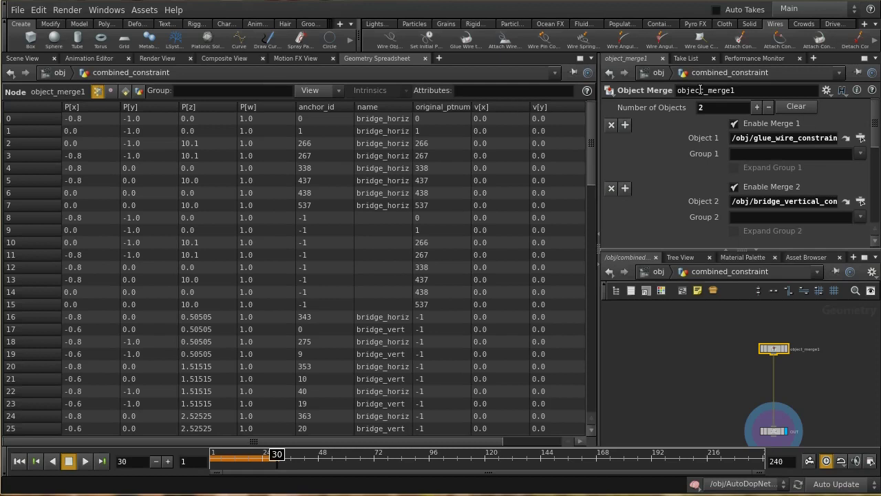
{"action": "left_click", "coordinate": [17, 59]}
{"action": "key", "text": "Escape"}
{"action": "left_click_drag", "start_coordinate": [372, 334], "coordinate": [456, 290]}
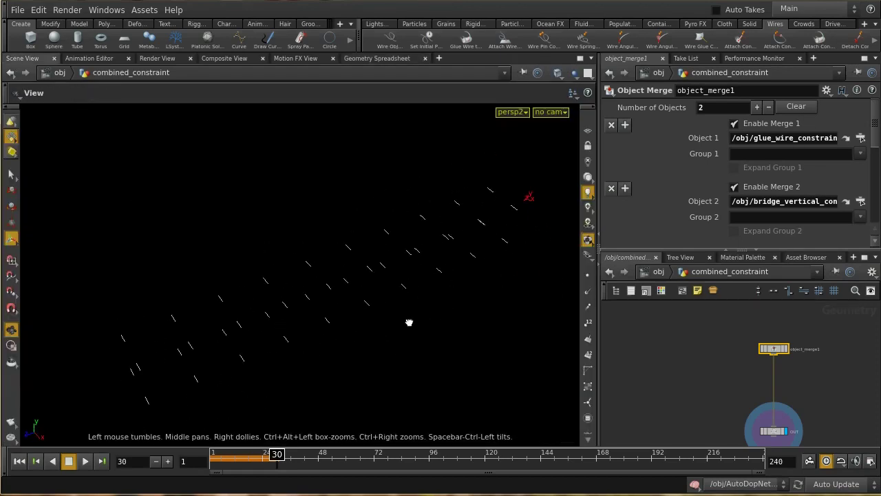
Set the length of line1 inside bridge_vertical_constraints to 0.
{"action": "left_click", "coordinate": [658, 271]}
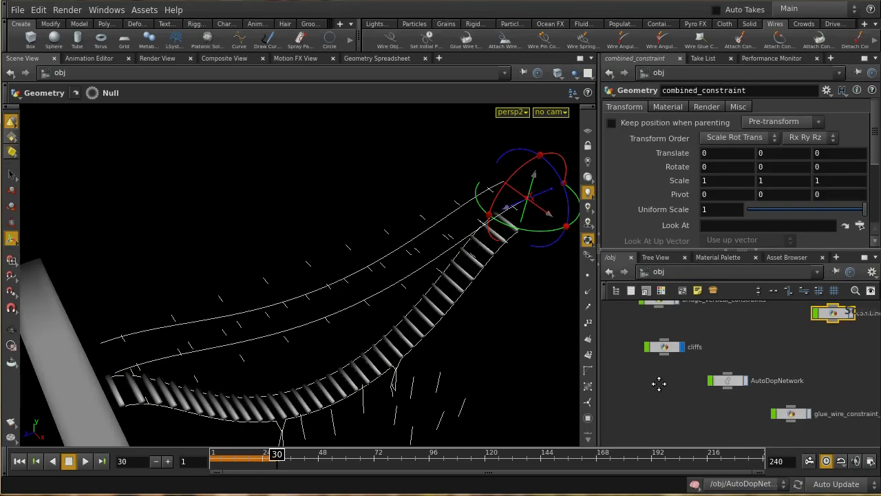
{"action": "left_click_drag", "start_coordinate": [662, 316], "coordinate": [706, 348]}
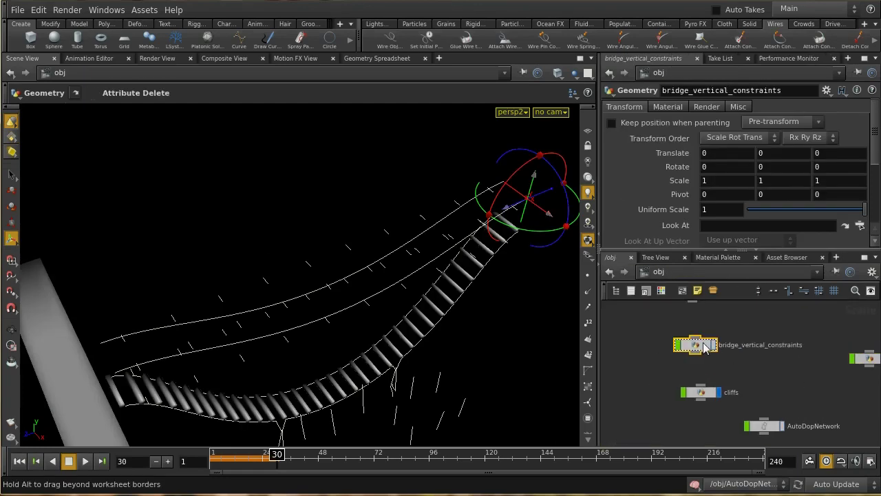
{"action": "double_click", "coordinate": [699, 344]}
{"action": "scroll", "coordinate": [757, 352], "scroll_direction": "up", "scroll_amount": 10}
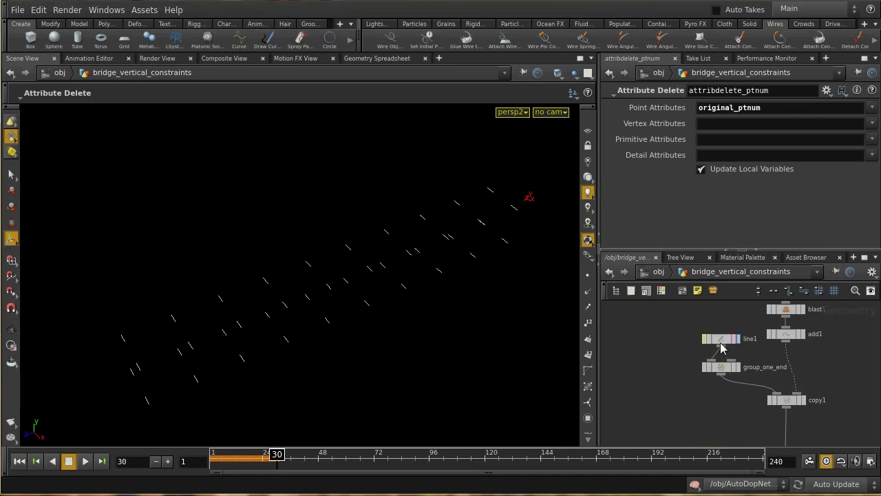
{"action": "left_click", "coordinate": [720, 338]}
{"action": "left_click", "coordinate": [719, 154]}
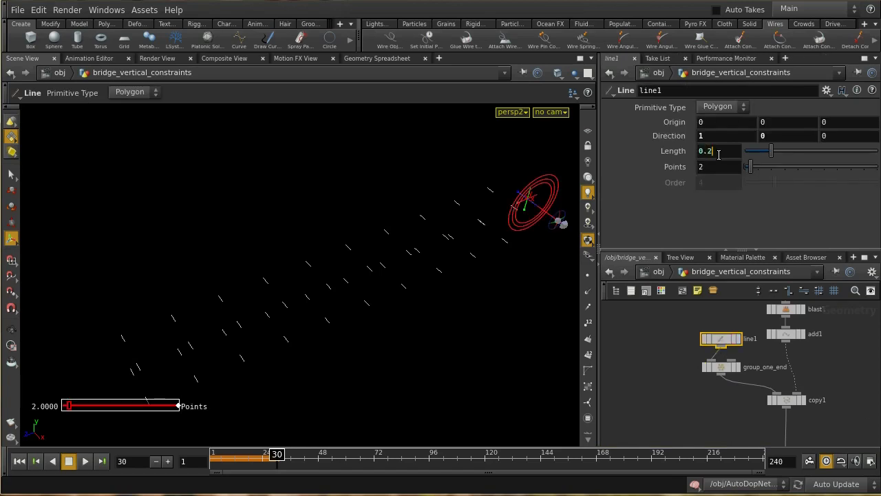
{"action": "key", "text": "Return"}
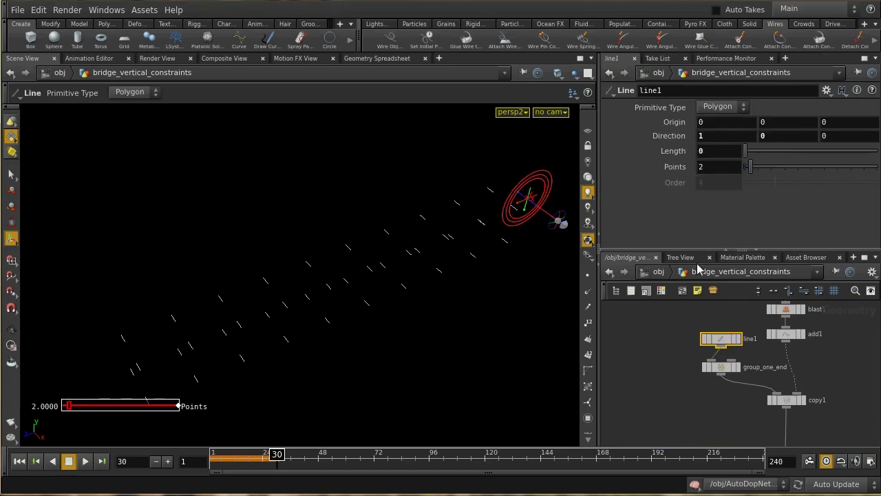
{"action": "left_click", "coordinate": [648, 350]}
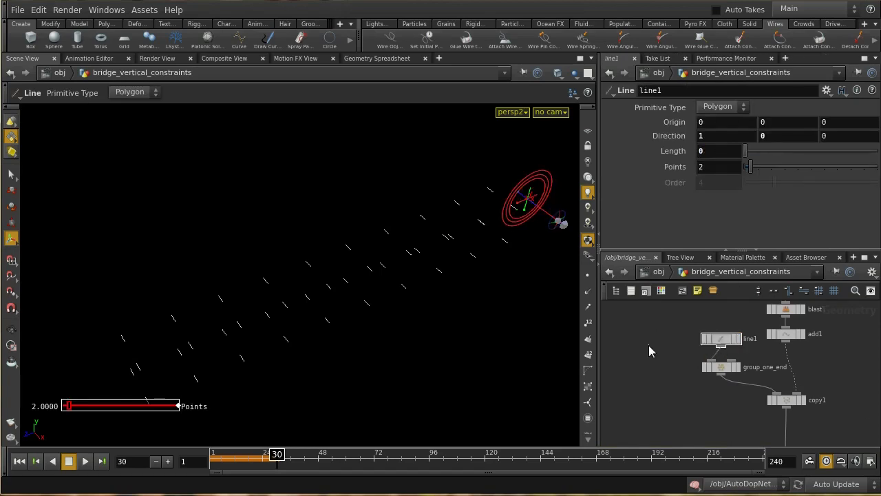
Open the combined_constraint network and turn on point display in the viewport to view the zero-length constraints.
{"action": "left_click", "coordinate": [652, 271]}
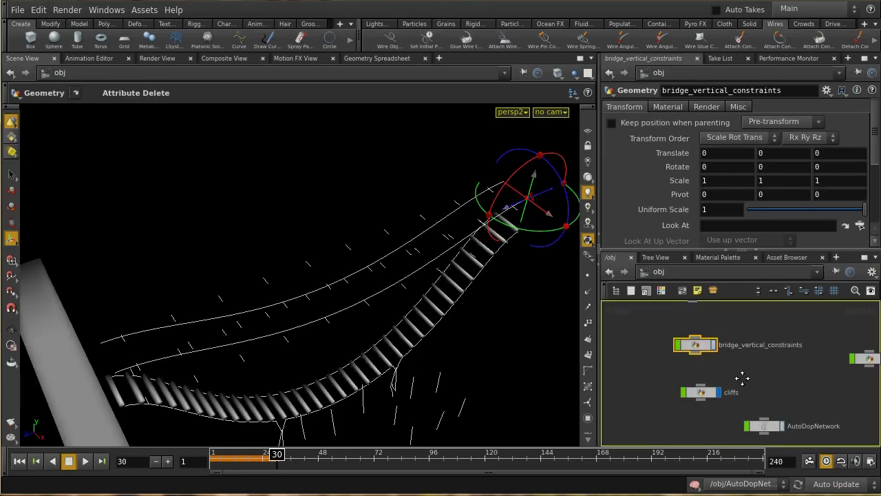
{"action": "middle_click_drag", "start_coordinate": [741, 380], "coordinate": [661, 318]}
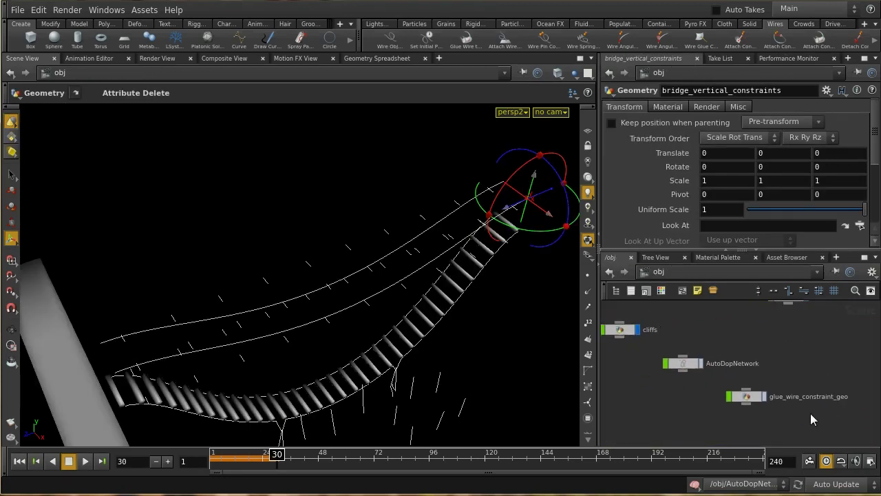
{"action": "middle_click_drag", "start_coordinate": [812, 356], "coordinate": [766, 420]}
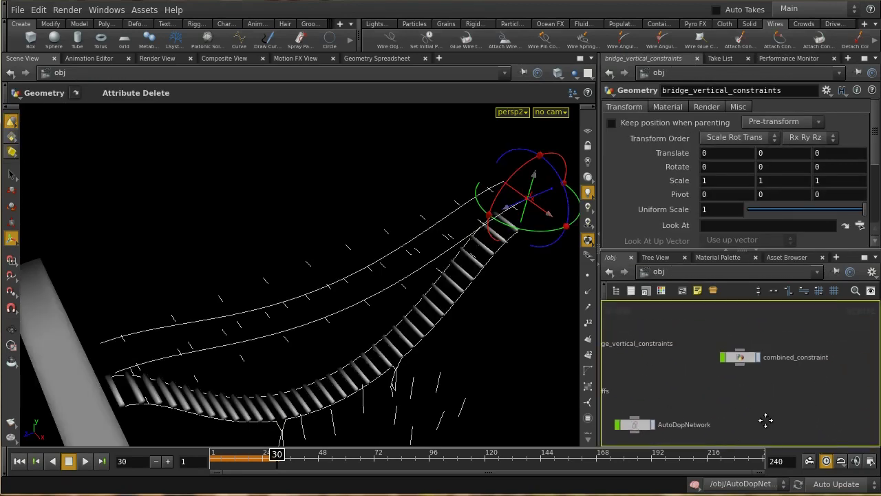
{"action": "left_click", "coordinate": [741, 364]}
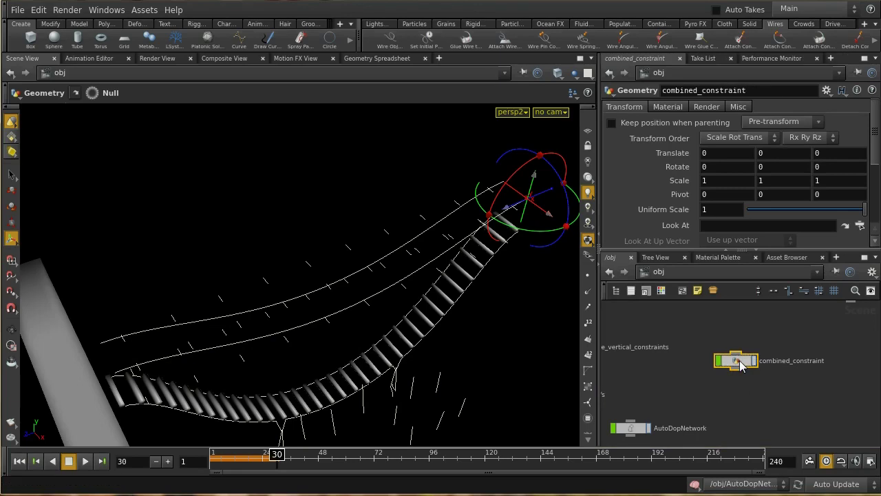
{"action": "double_click", "coordinate": [740, 362]}
{"action": "scroll", "coordinate": [663, 364], "scroll_direction": "down", "scroll_amount": 3}
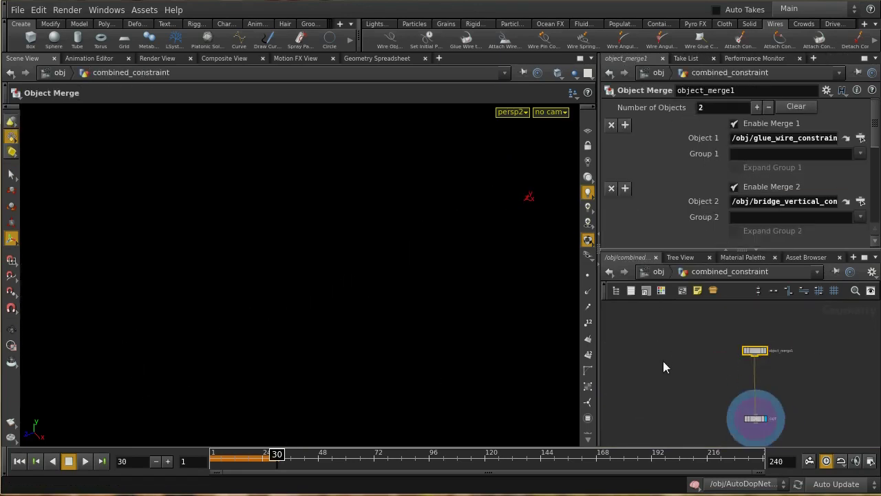
{"action": "left_click", "coordinate": [587, 275]}
{"action": "key", "text": "Escape"}
{"action": "left_click_drag", "start_coordinate": [485, 312], "coordinate": [420, 304]}
{"action": "key", "text": "Return"}
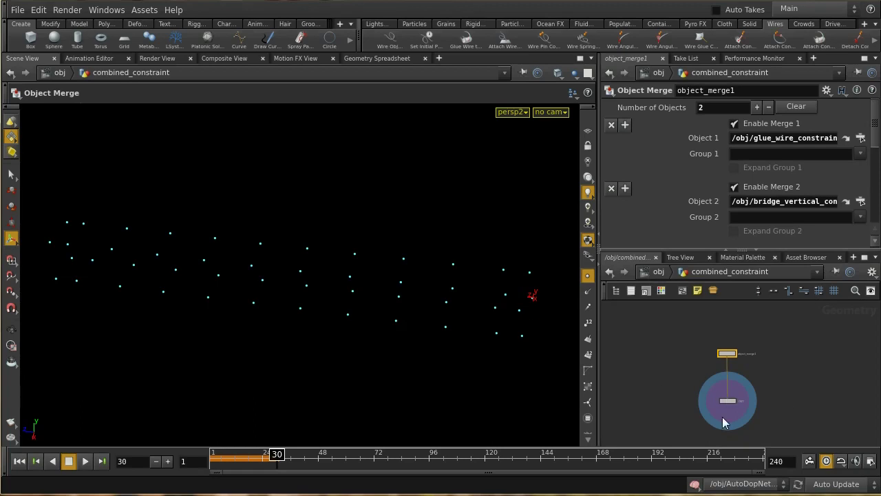
Set the constraint network of glue_wire_to_animation inside AutoDopNetwork to /obj/combined_constraint.
{"action": "scroll", "coordinate": [718, 371], "scroll_direction": "up", "scroll_amount": 2}
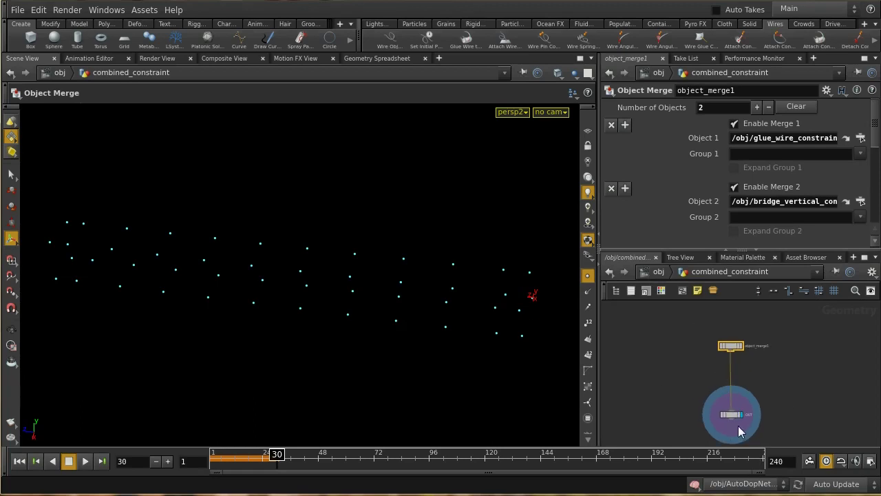
{"action": "left_click", "coordinate": [659, 272]}
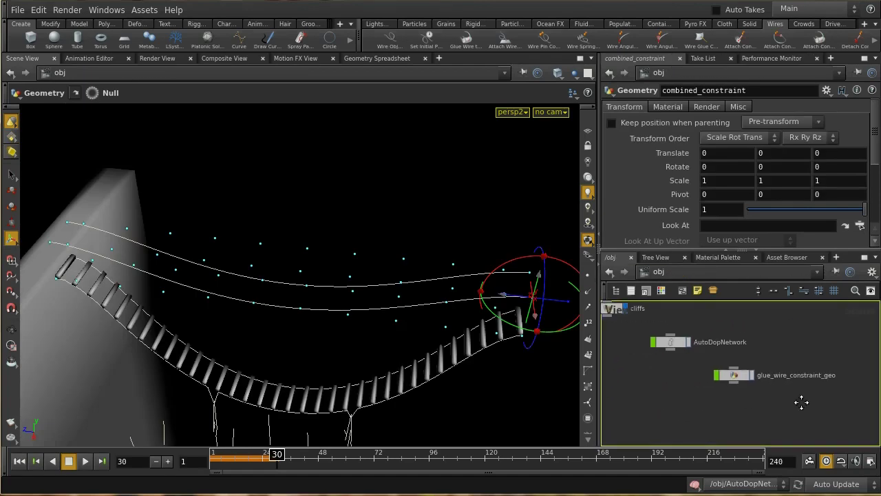
{"action": "double_click", "coordinate": [710, 352]}
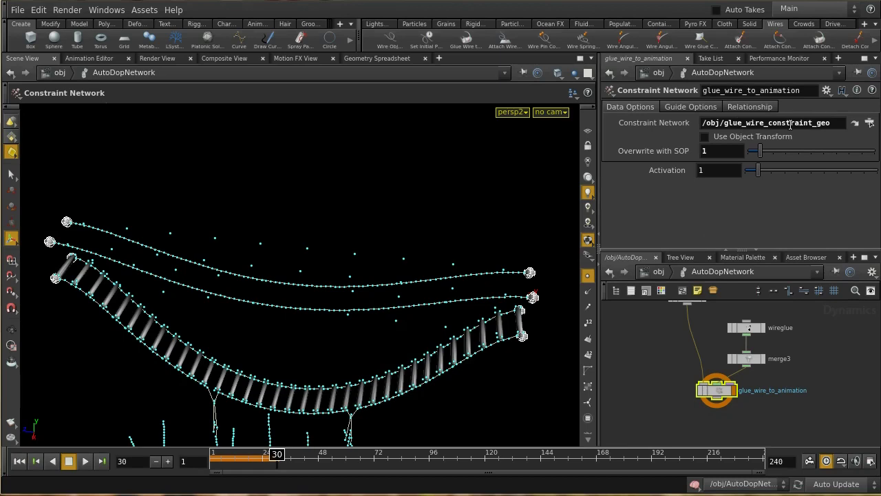
{"action": "left_click", "coordinate": [869, 123]}
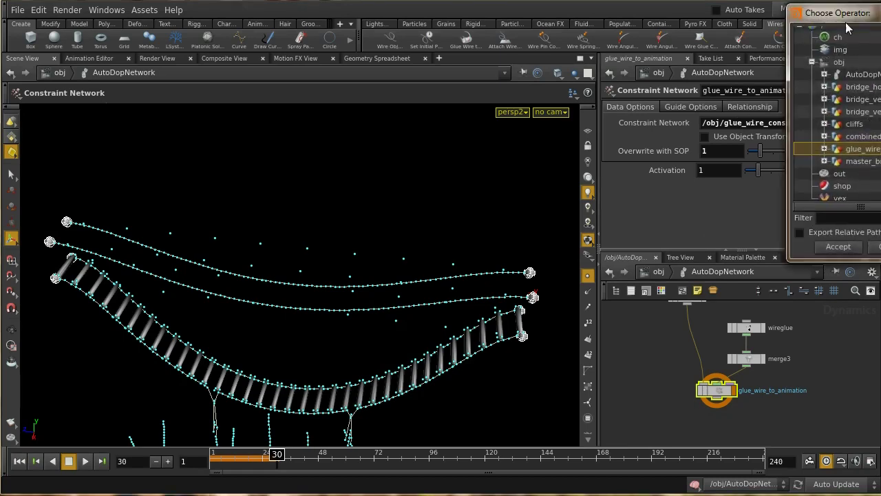
{"action": "left_click", "coordinate": [749, 193]}
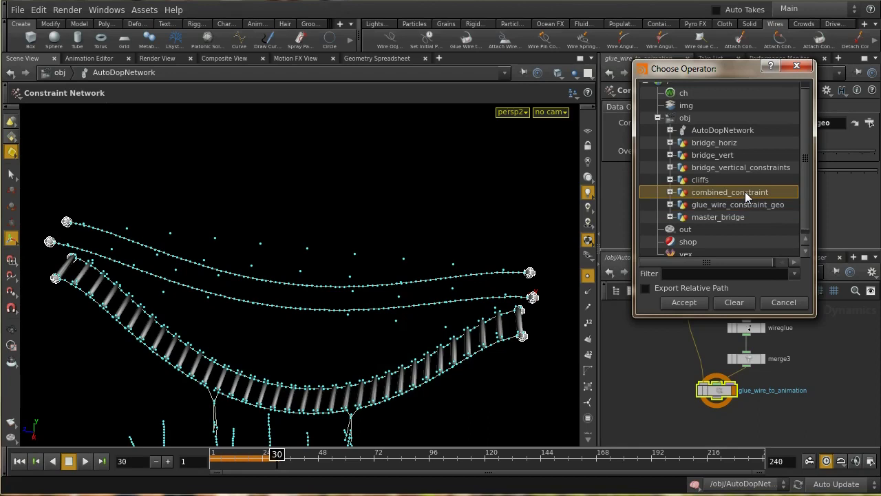
{"action": "left_click", "coordinate": [683, 303]}
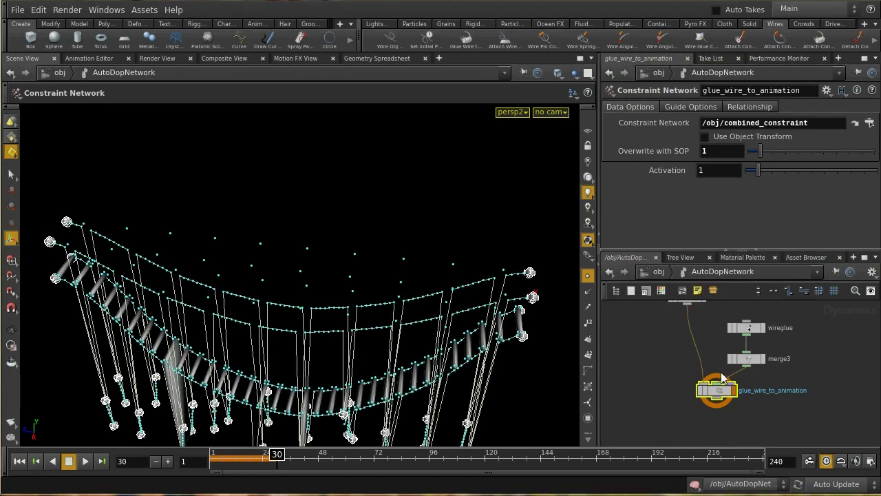
Play the simulation from frame 1 to frame 89 and examine how the constrained bridge hangs from several angles.
{"action": "left_click", "coordinate": [19, 461]}
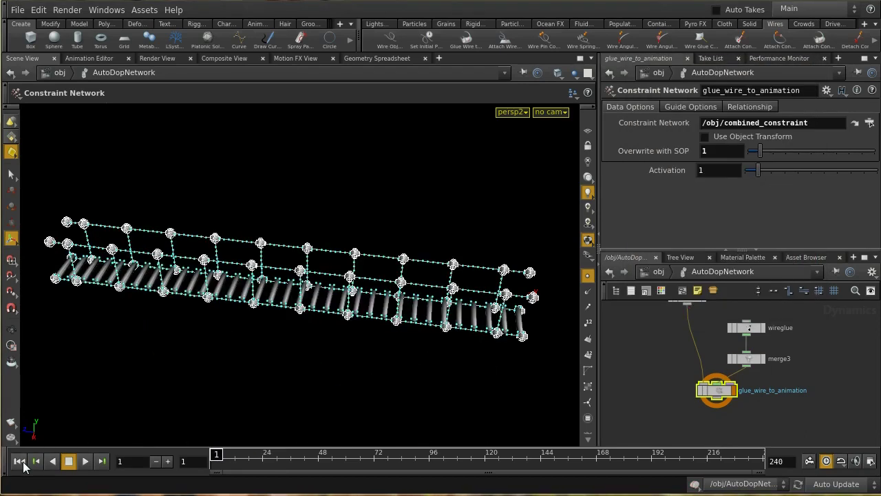
{"action": "key", "text": "Escape"}
{"action": "left_click_drag", "start_coordinate": [180, 351], "coordinate": [176, 332]}
{"action": "key", "text": "Return"}
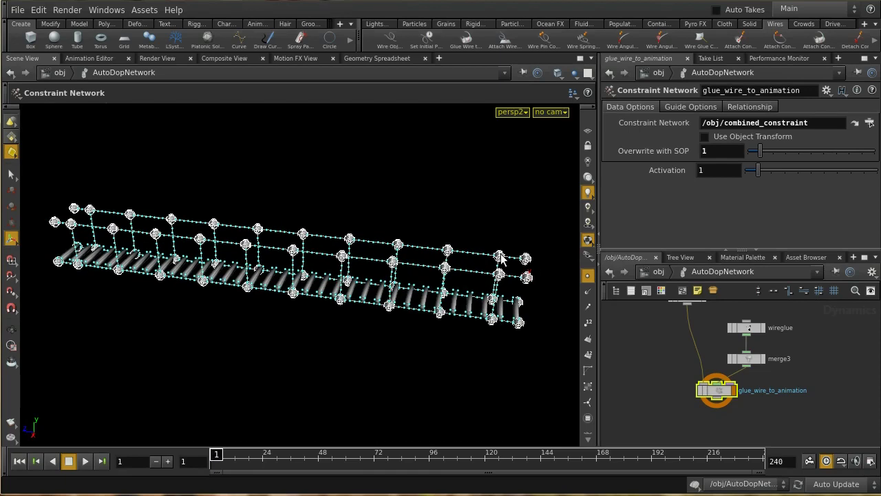
{"action": "key", "text": "Escape"}
{"action": "left_click_drag", "start_coordinate": [450, 366], "coordinate": [447, 335]}
{"action": "scroll", "coordinate": [447, 334], "scroll_direction": "down", "scroll_amount": 3}
{"action": "key", "text": "Return"}
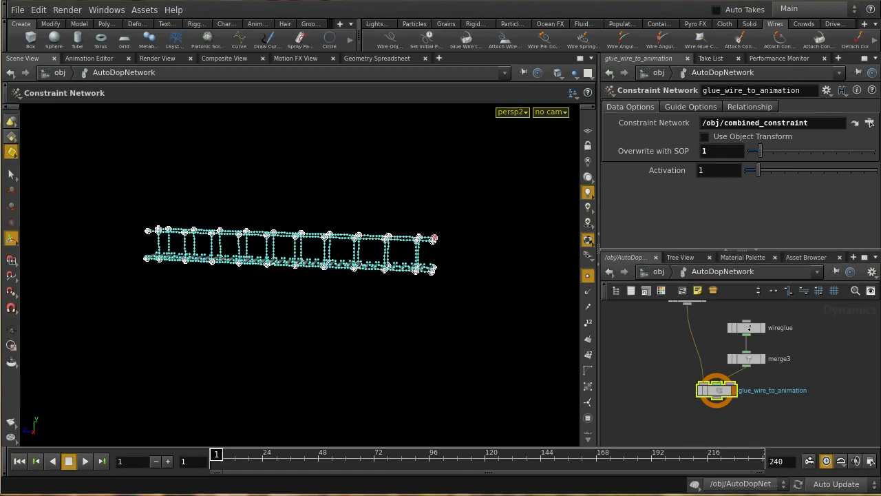
{"action": "left_click", "coordinate": [85, 462]}
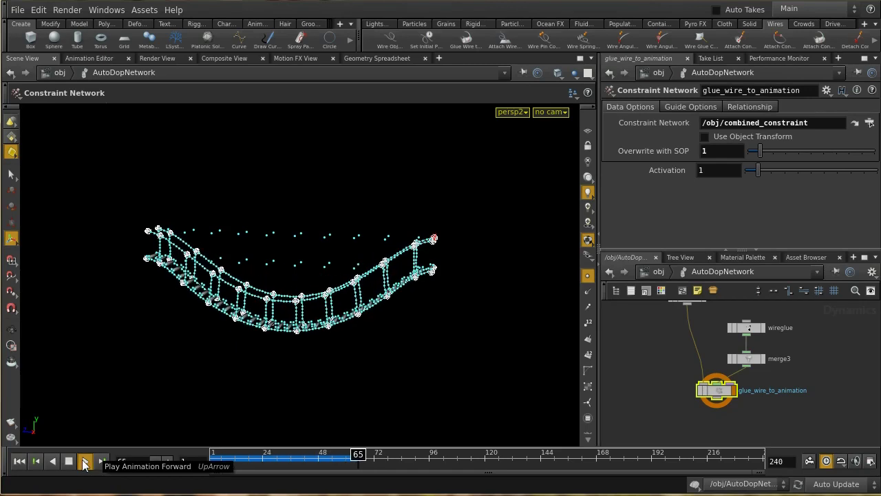
{"action": "left_click", "coordinate": [69, 461]}
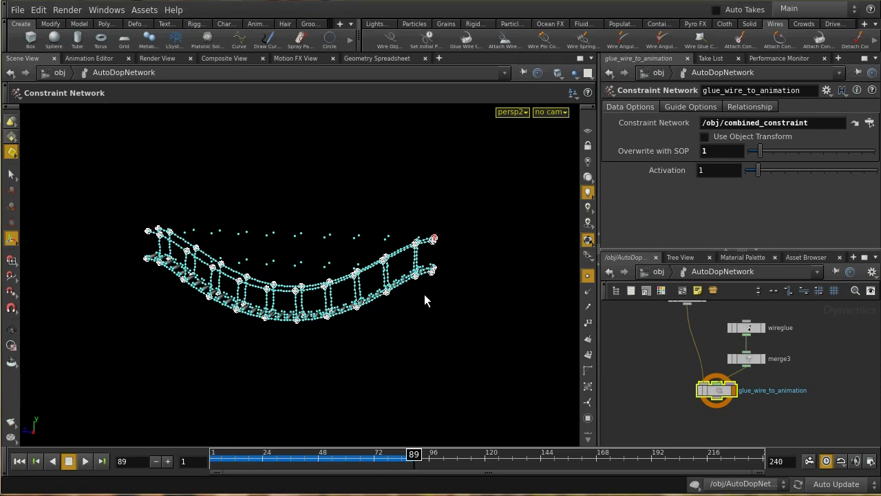
{"action": "key", "text": "Escape"}
{"action": "left_click_drag", "start_coordinate": [470, 298], "coordinate": [503, 294]}
{"action": "key", "text": "Return"}
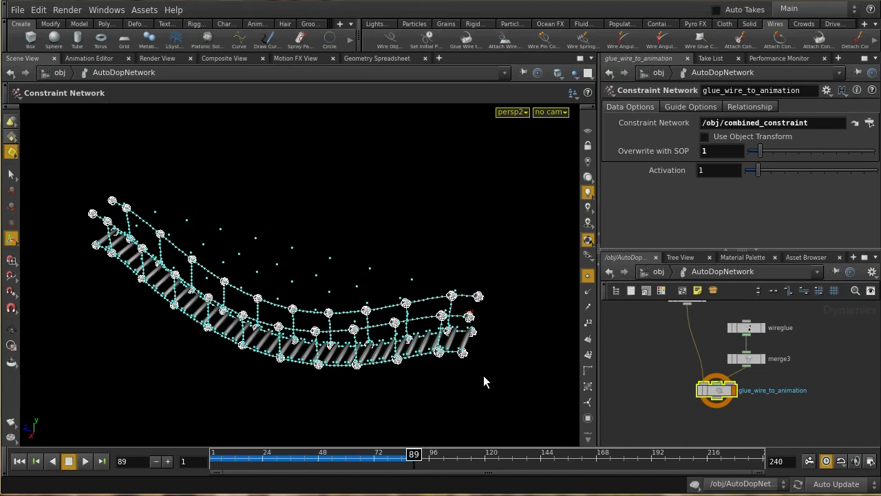
Open the combined_constraint network and display the output of object_merge1.
{"action": "left_click", "coordinate": [657, 271]}
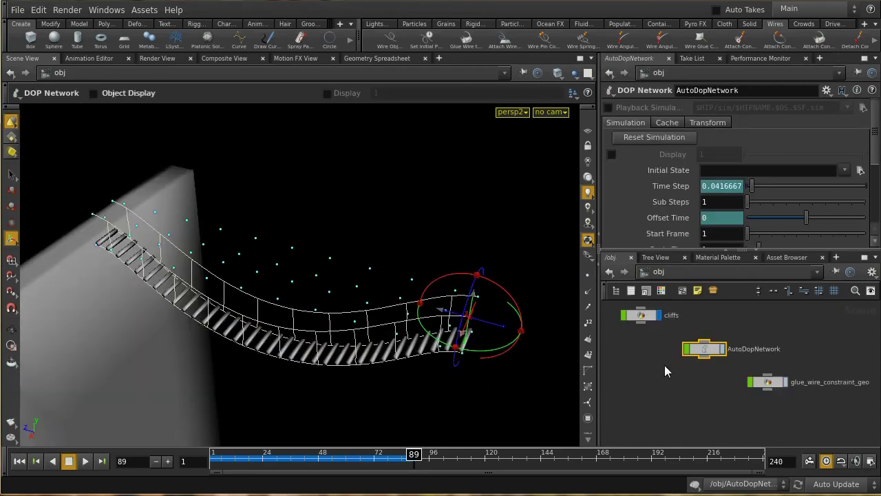
{"action": "middle_click_drag", "start_coordinate": [665, 362], "coordinate": [638, 360]}
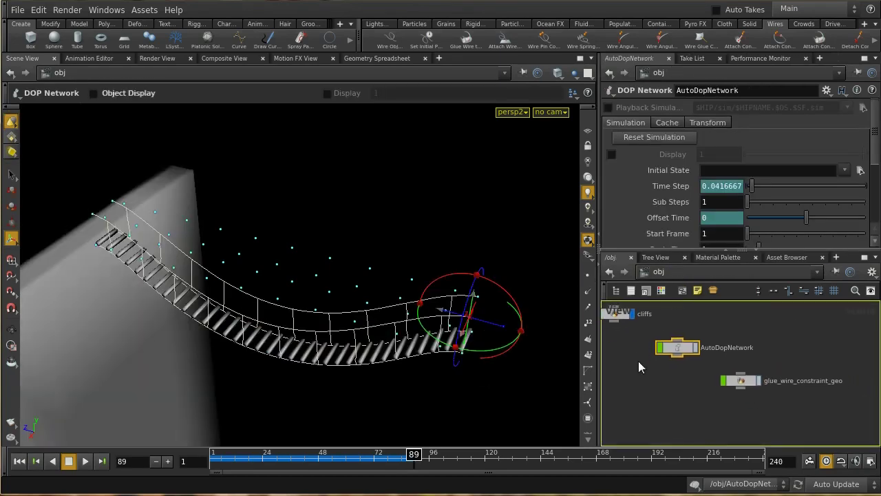
{"action": "middle_click_drag", "start_coordinate": [798, 344], "coordinate": [751, 401]}
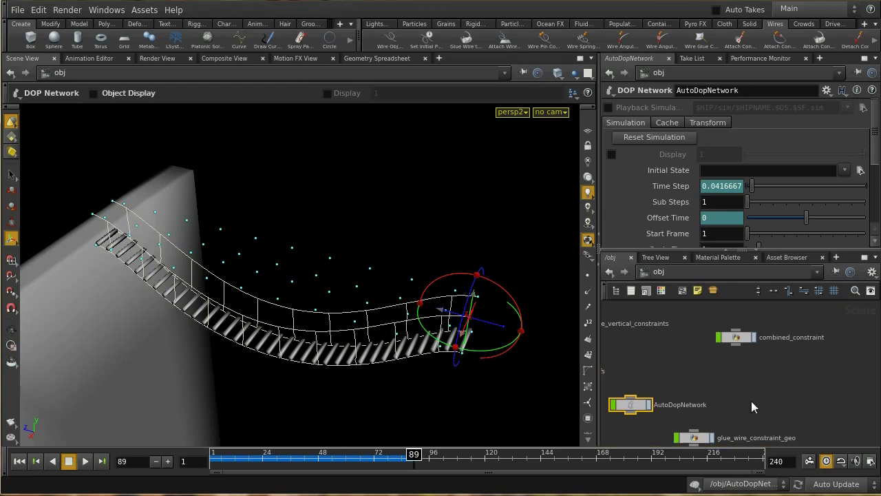
{"action": "double_click", "coordinate": [734, 339]}
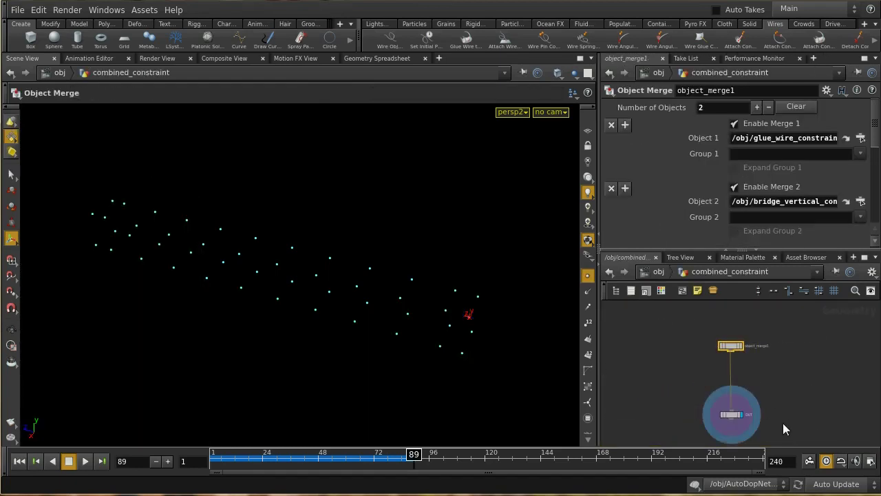
{"action": "left_click", "coordinate": [742, 347]}
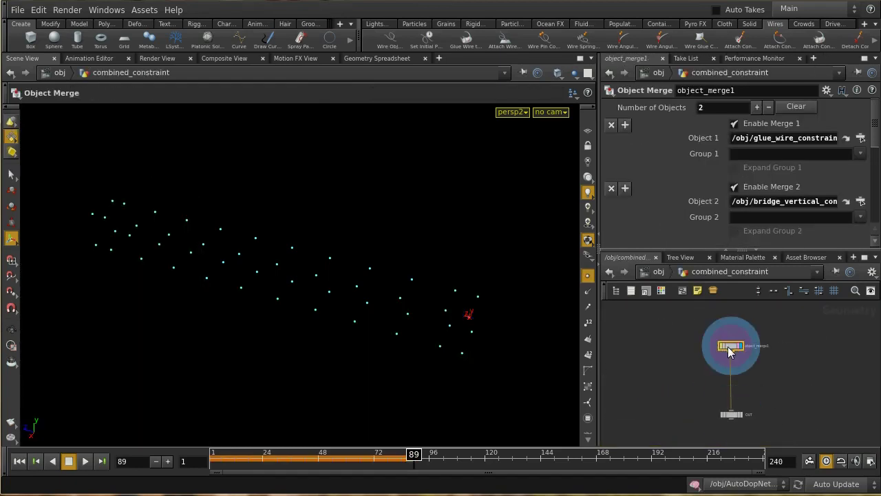
Select the zero-length constraint primitives at the bridge end near the origin and delete them with a Blast node.
{"action": "key", "text": "Escape"}
{"action": "left_click_drag", "start_coordinate": [440, 321], "coordinate": [481, 309]}
{"action": "key", "text": "s"}
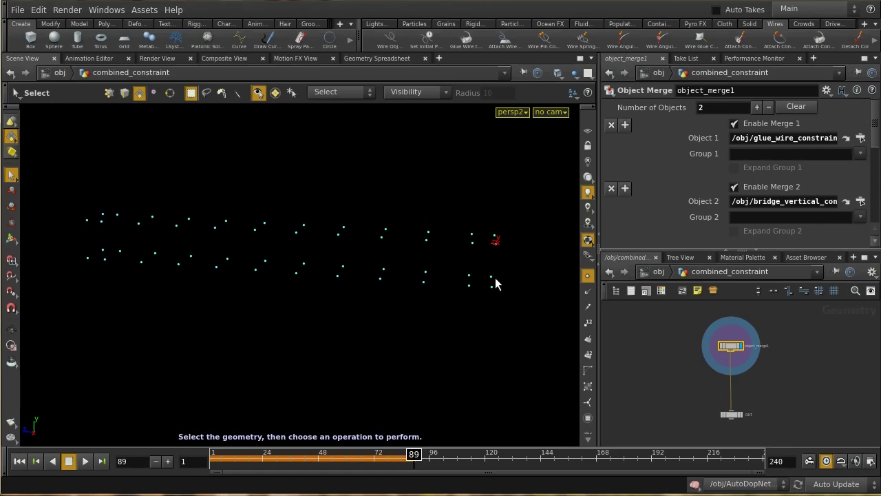
{"action": "left_click_drag", "start_coordinate": [485, 216], "coordinate": [508, 299]}
{"action": "key", "text": "Delete"}
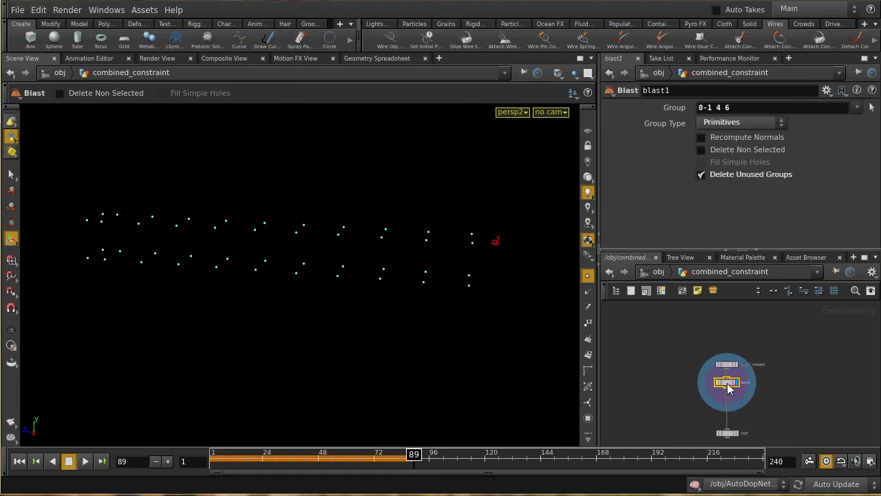
Move blast1 aside and insert a Switch node before OUT, with blast1 as first input and object_merge1 as second.
{"action": "left_click_drag", "start_coordinate": [728, 388], "coordinate": [674, 396]}
{"action": "key", "text": "Tab"}
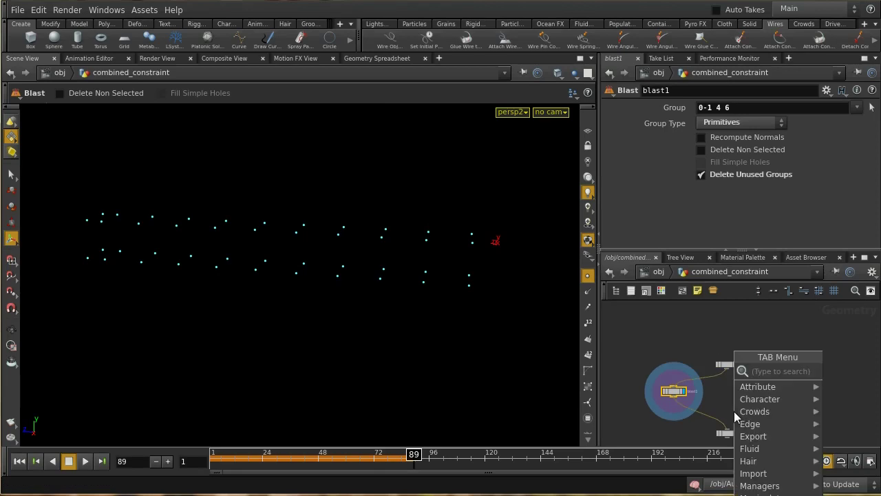
{"action": "type", "text": "swi"}
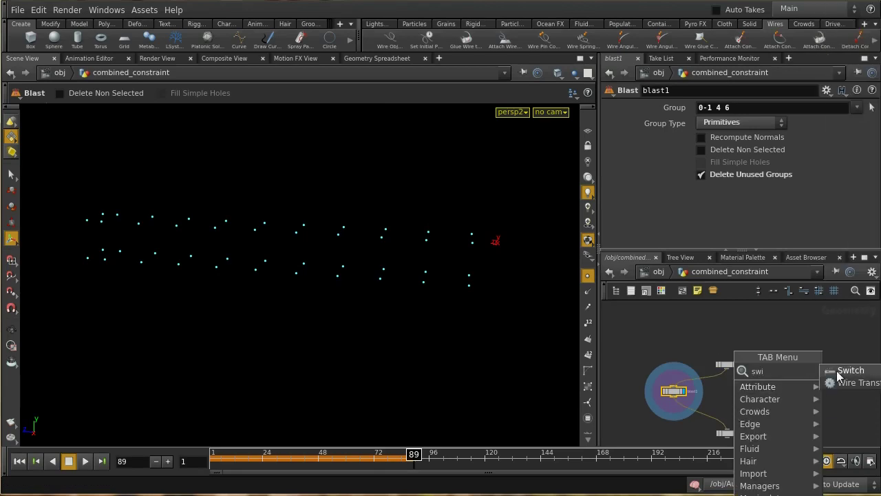
{"action": "left_click", "coordinate": [845, 371]}
{"action": "left_click", "coordinate": [710, 419]}
{"action": "left_click_drag", "start_coordinate": [711, 419], "coordinate": [726, 368]}
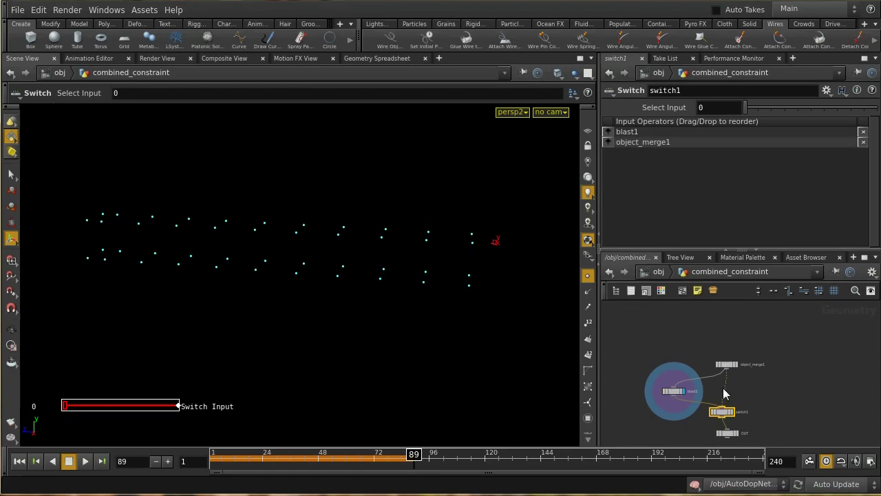
Set the Select Input of switch1 to the expression $FF < 100.
{"action": "left_click", "coordinate": [694, 109]}
{"action": "type", "text": "$"}
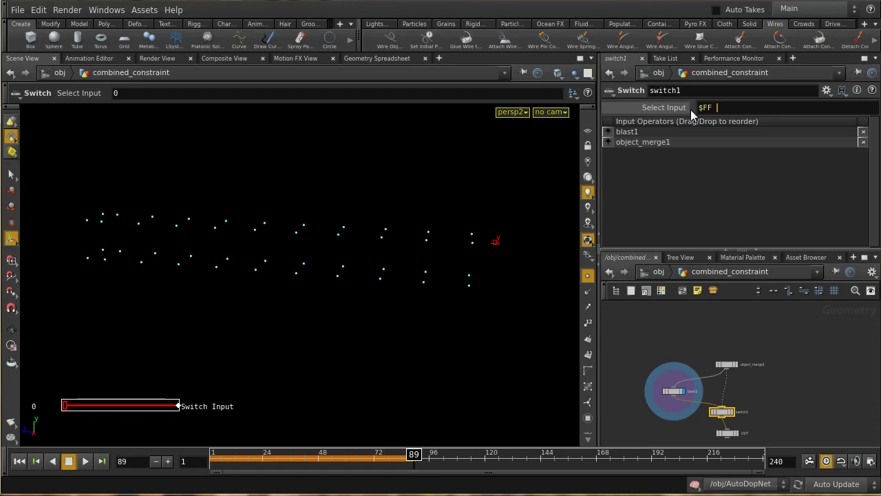
{"action": "type", "text": "FF < 100"}
{"action": "key", "text": "Return"}
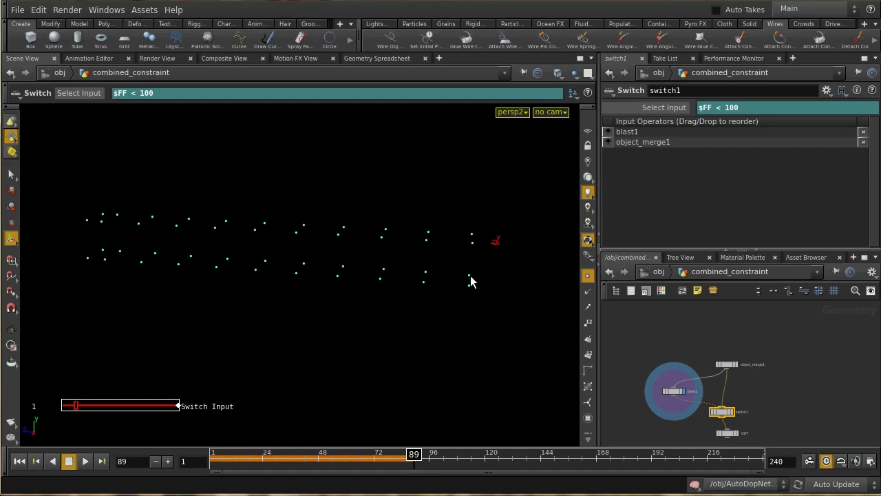
Open AutoDopNetwork, play the simulation from frame 1 to check when the bridge end releases, and rewind to frame 1.
{"action": "left_click", "coordinate": [658, 272]}
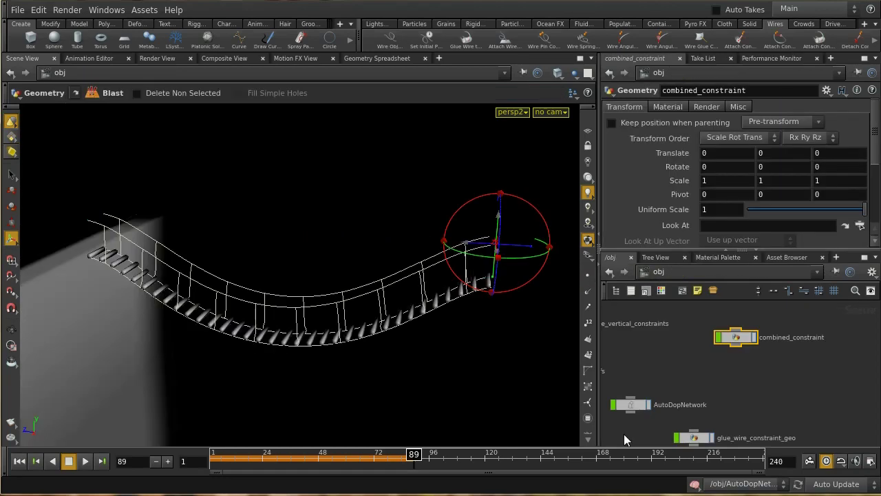
{"action": "left_click", "coordinate": [587, 354]}
{"action": "middle_click_drag", "start_coordinate": [707, 386], "coordinate": [797, 375]}
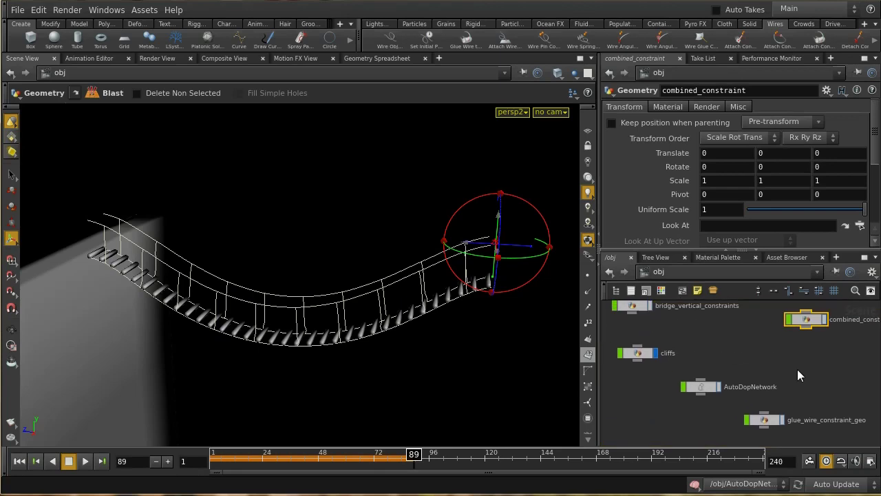
{"action": "middle_click_drag", "start_coordinate": [733, 345], "coordinate": [762, 341]}
{"action": "double_click", "coordinate": [733, 382]}
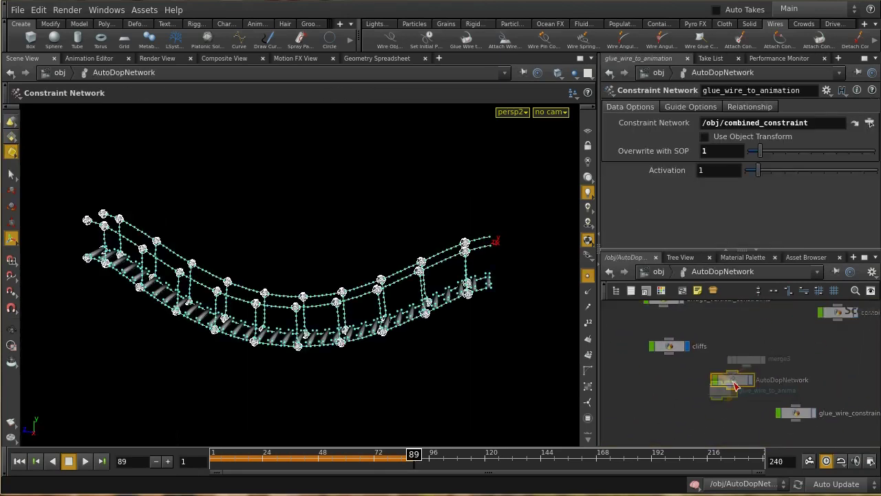
{"action": "left_click_drag", "start_coordinate": [655, 378], "coordinate": [748, 415]}
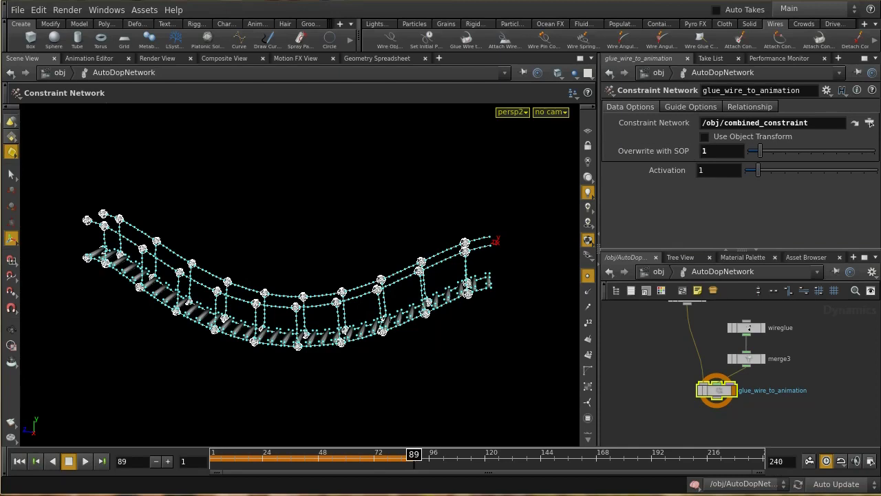
{"action": "left_click", "coordinate": [21, 463]}
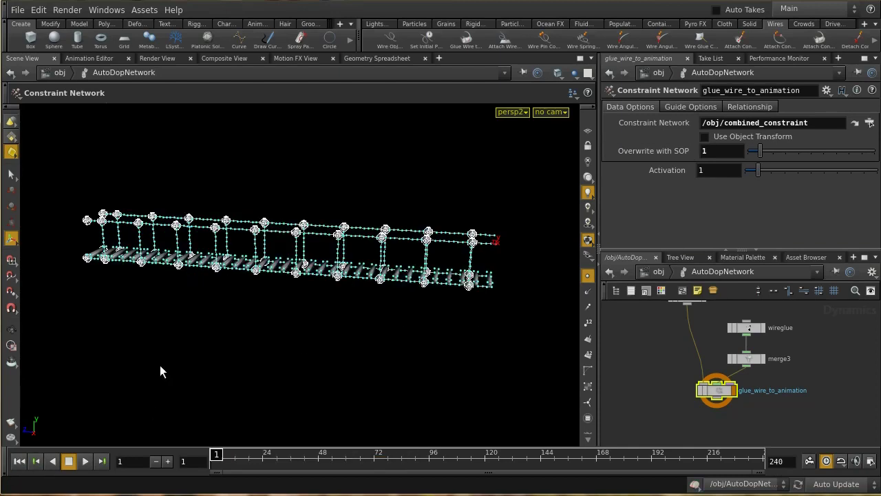
{"action": "left_click", "coordinate": [85, 462]}
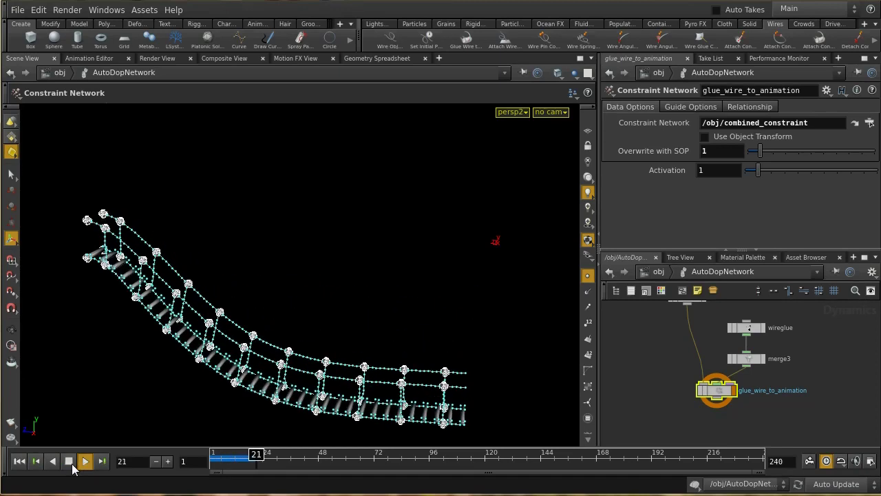
{"action": "left_click", "coordinate": [69, 460]}
{"action": "left_click", "coordinate": [19, 460]}
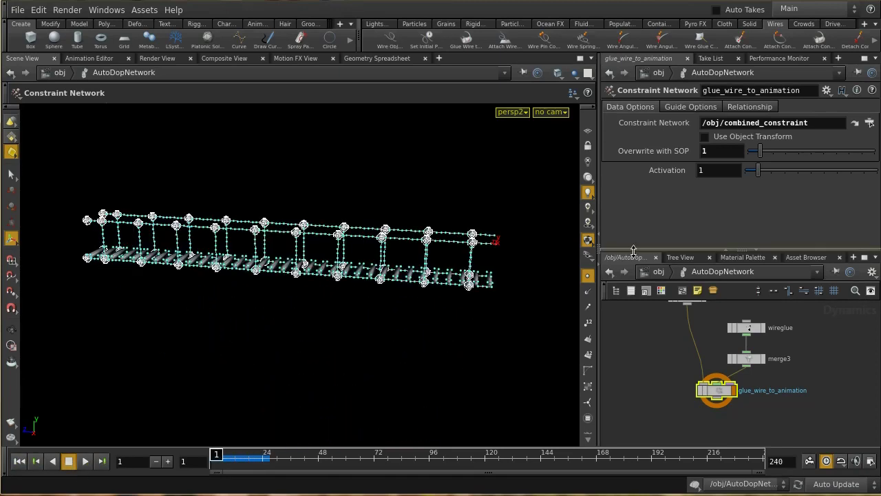
Open combined_constraint and set the display flag on the OUT null below switch1.
{"action": "left_click", "coordinate": [659, 271]}
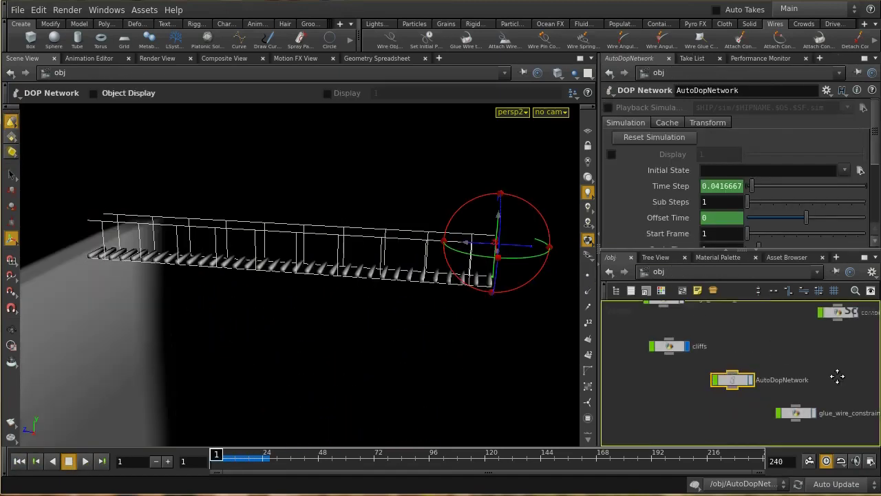
{"action": "middle_click_drag", "start_coordinate": [836, 379], "coordinate": [724, 416]}
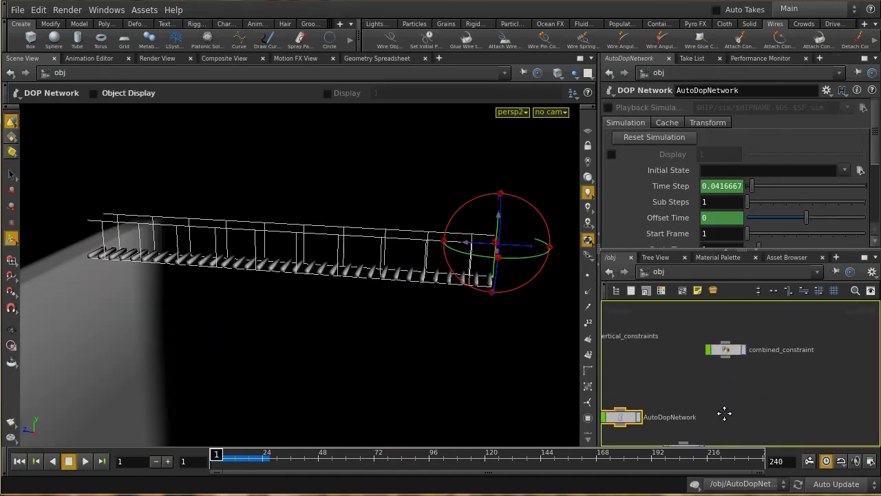
{"action": "double_click", "coordinate": [722, 350]}
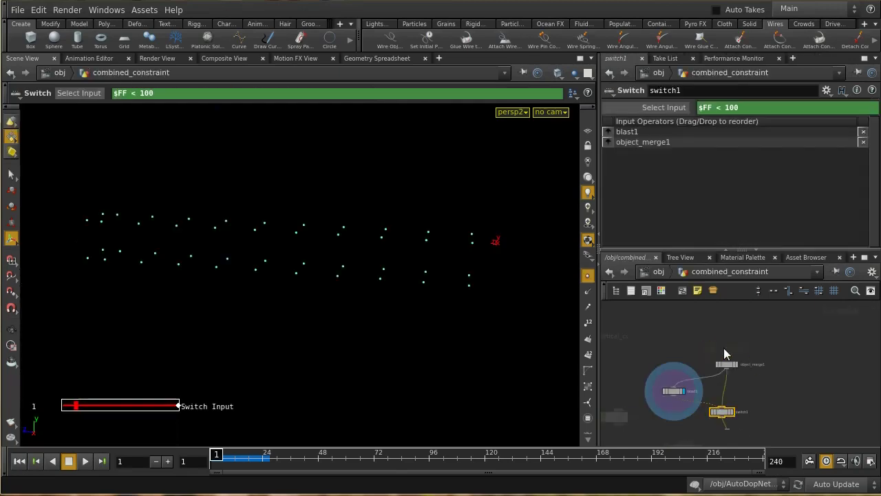
{"action": "scroll", "coordinate": [777, 385], "scroll_direction": "up", "scroll_amount": 2}
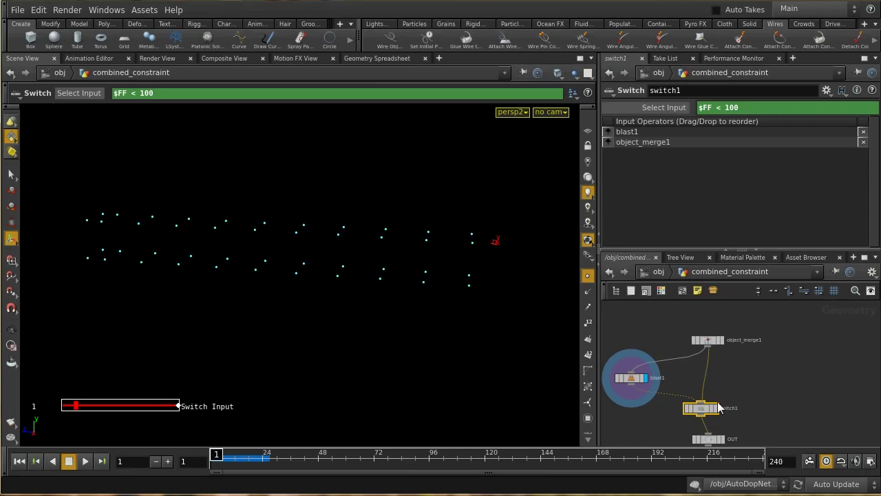
{"action": "scroll", "coordinate": [781, 404], "scroll_direction": "down", "scroll_amount": 2}
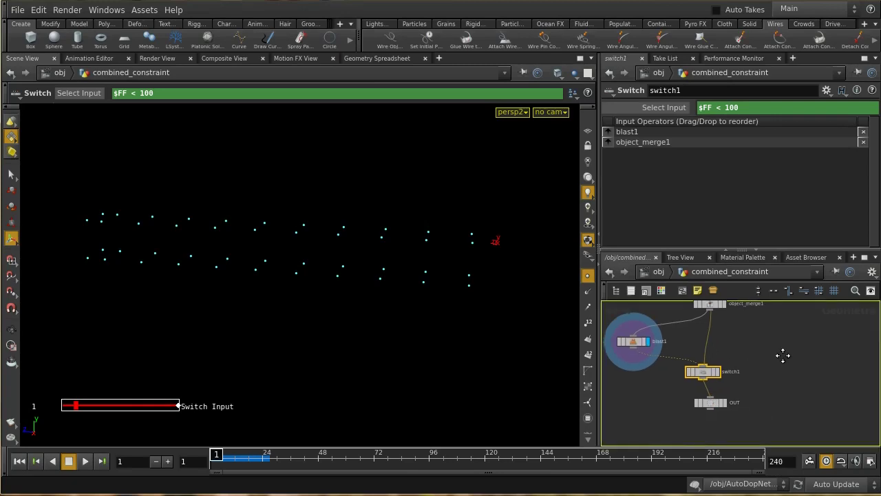
{"action": "left_click", "coordinate": [723, 403]}
{"action": "left_click", "coordinate": [709, 403]}
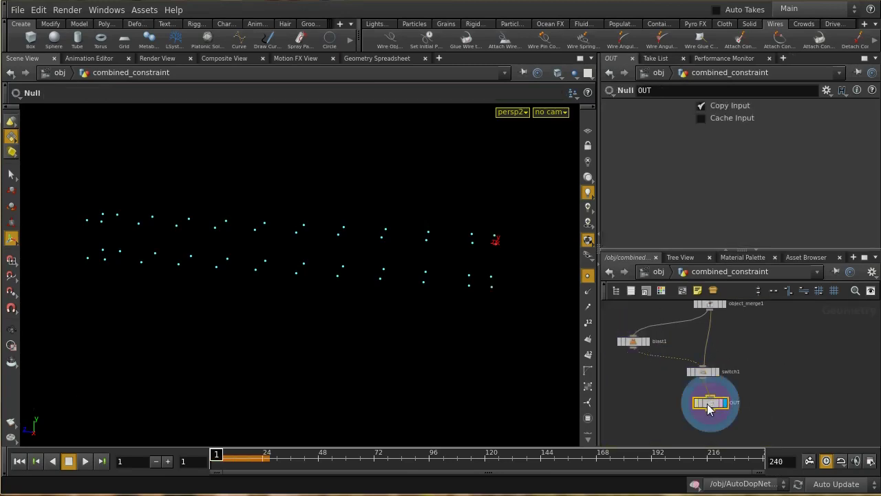
Return to AutoDopNetwork, play the simulation past frame 100 to check the bridge end's release, and rewind to frame 1.
{"action": "left_click", "coordinate": [659, 271]}
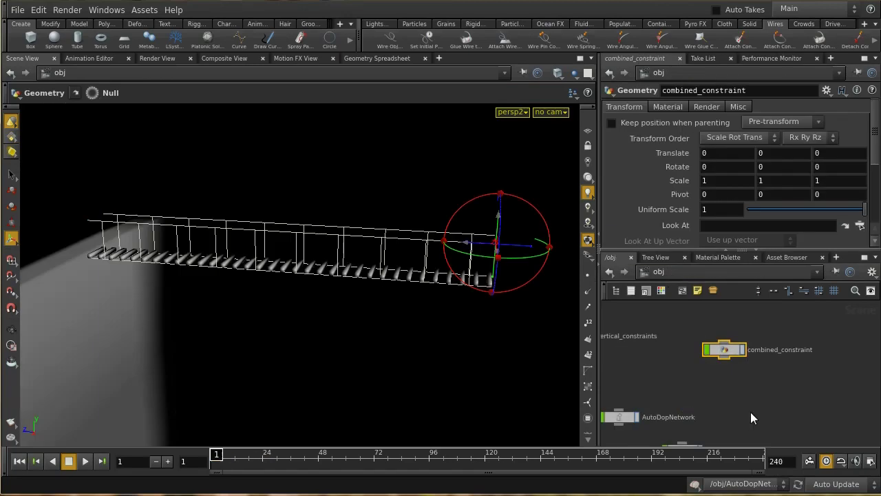
{"action": "scroll", "coordinate": [750, 411], "scroll_direction": "up", "scroll_amount": 5}
{"action": "left_click", "coordinate": [691, 358]}
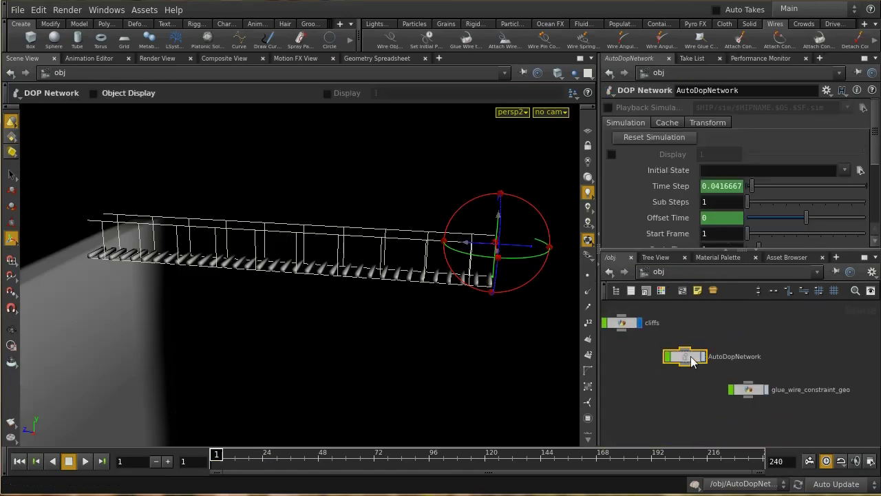
{"action": "double_click", "coordinate": [691, 364]}
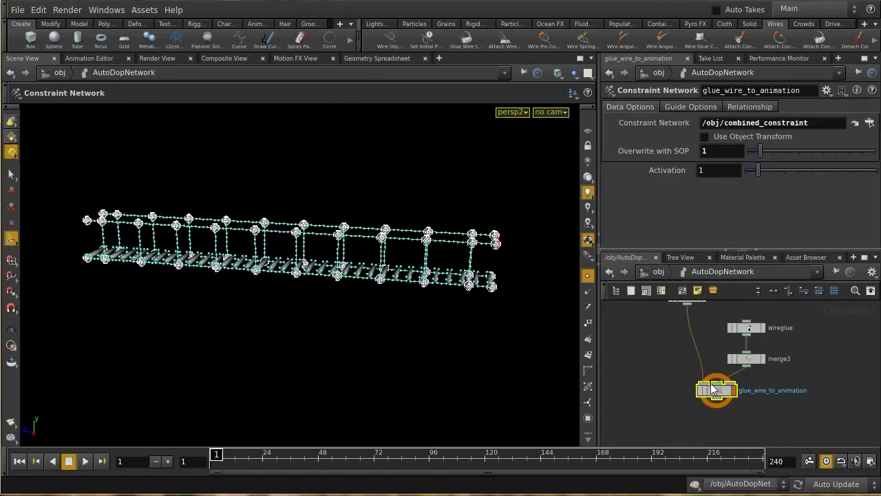
{"action": "left_click", "coordinate": [83, 461]}
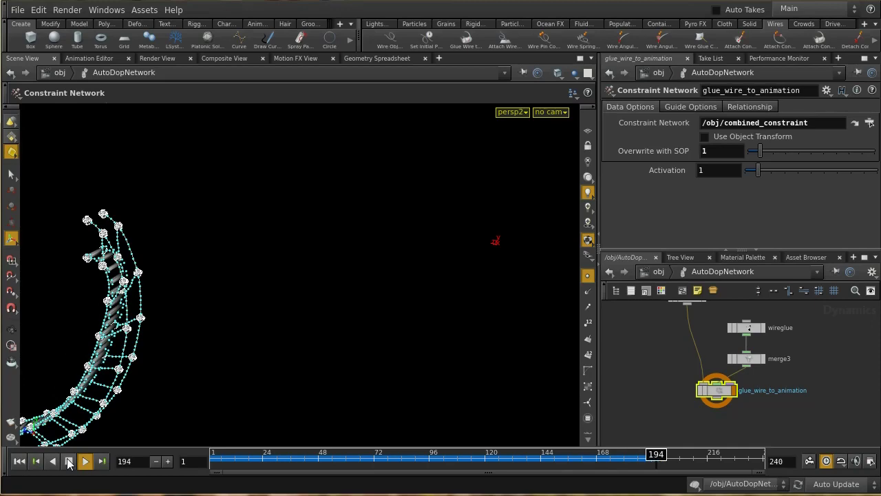
{"action": "left_click", "coordinate": [69, 461]}
{"action": "left_click", "coordinate": [21, 461]}
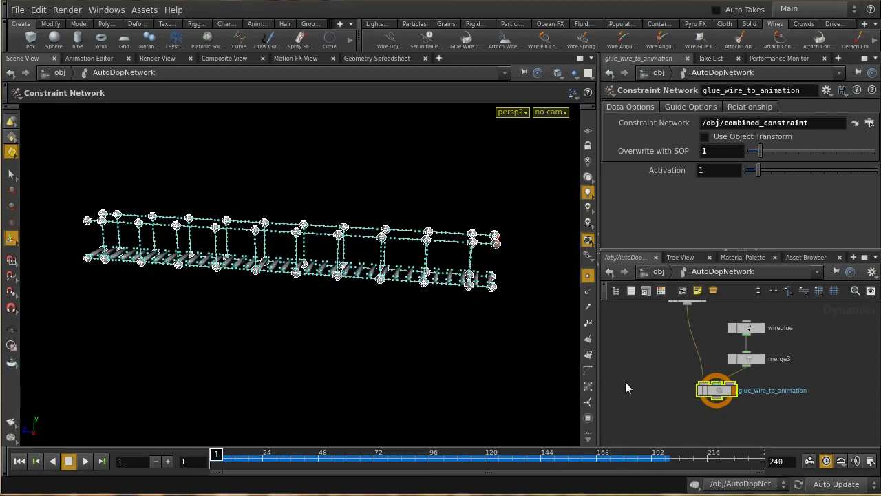
Make the cliffs object a rigid body Static Object so that it takes part in the simulation.
{"action": "left_click", "coordinate": [657, 272]}
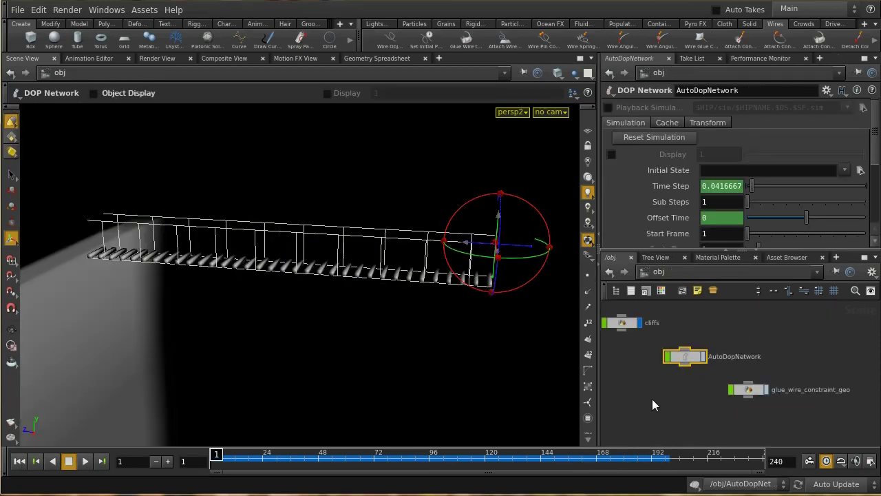
{"action": "middle_click_drag", "start_coordinate": [652, 398], "coordinate": [731, 372]}
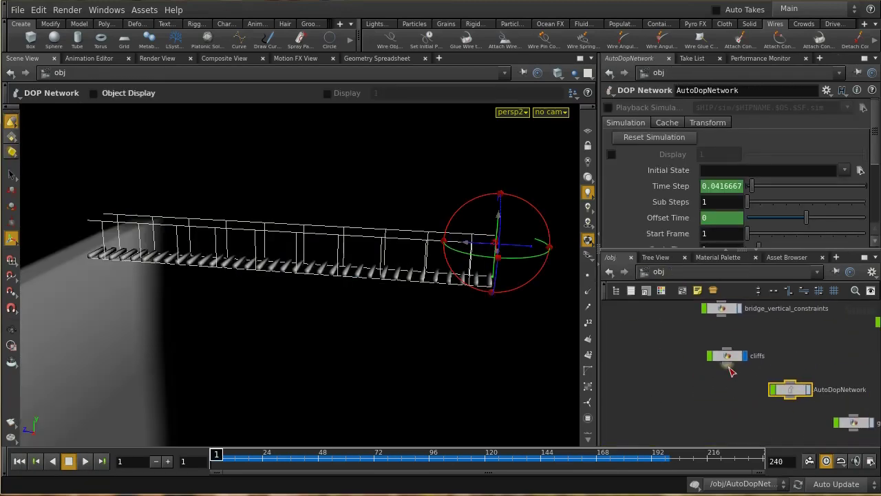
{"action": "left_click", "coordinate": [727, 356]}
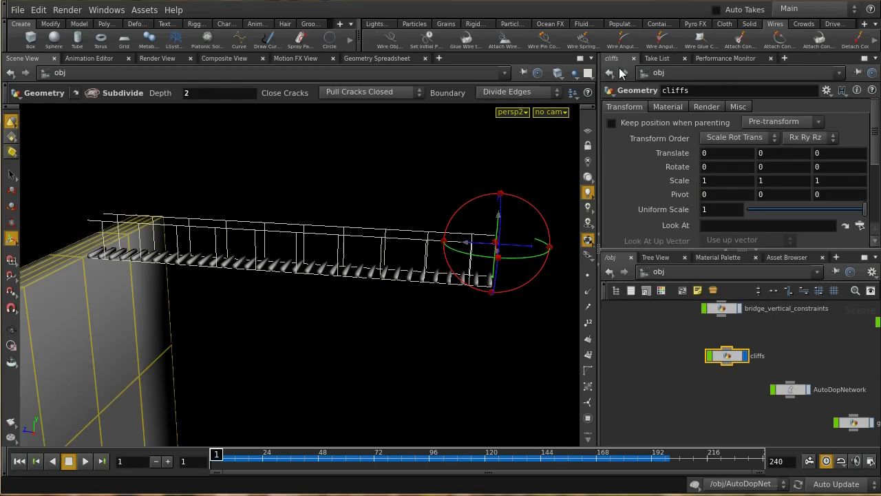
{"action": "left_click", "coordinate": [474, 24]}
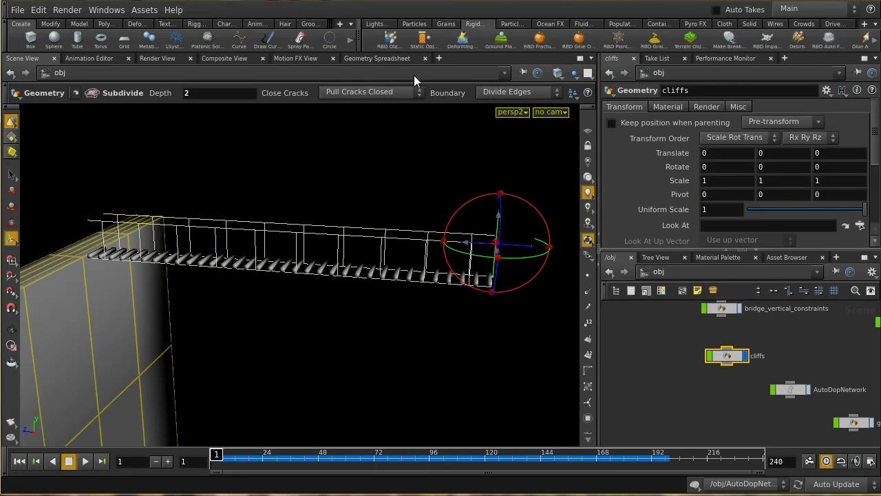
{"action": "left_click", "coordinate": [423, 43]}
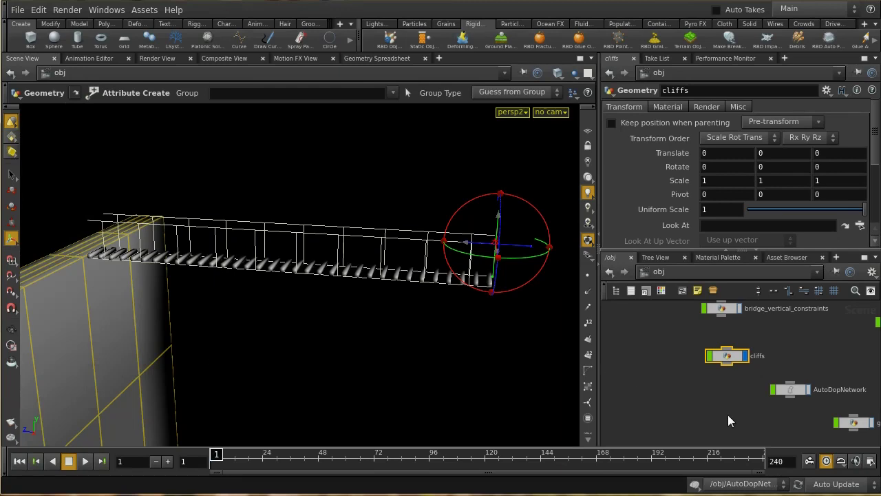
Play the simulation in AutoDopNetwork, check from a wider angle how the released bridge meets the cliffs, and look over the solver nodes.
{"action": "double_click", "coordinate": [740, 382]}
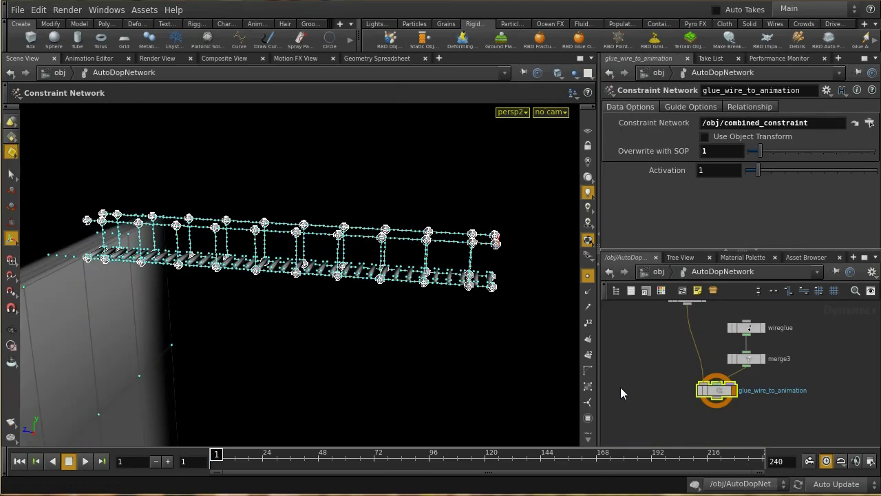
{"action": "left_click", "coordinate": [85, 460]}
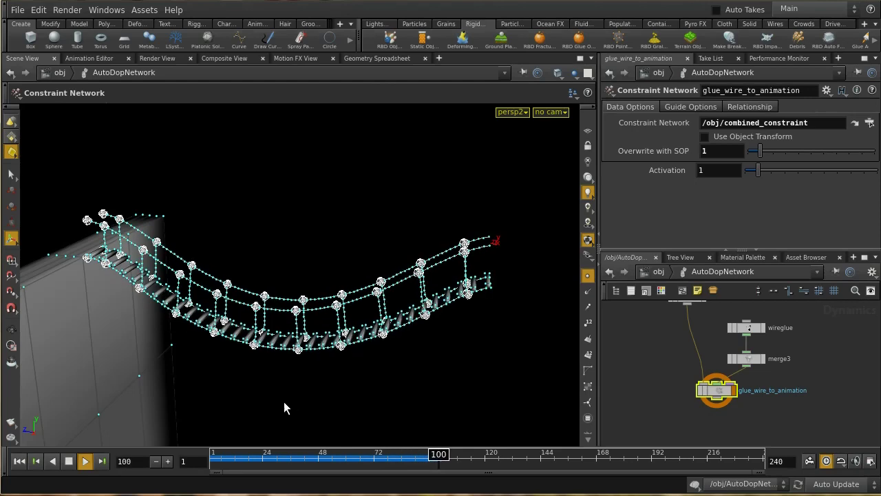
{"action": "key", "text": "space"}
{"action": "left_click_drag", "start_coordinate": [284, 401], "coordinate": [316, 314]}
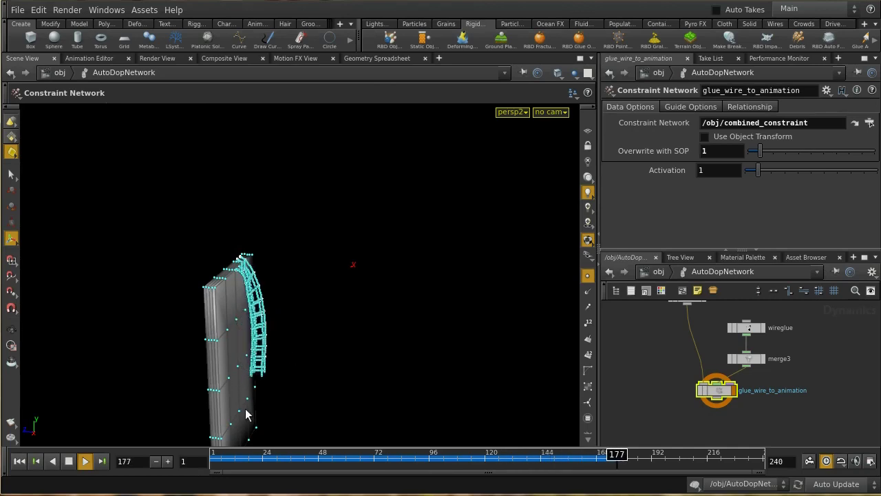
{"action": "left_click", "coordinate": [68, 461]}
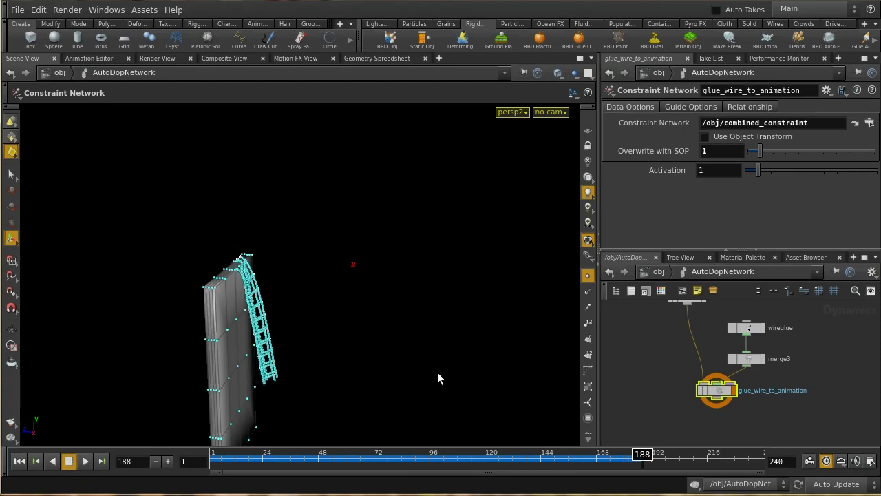
{"action": "middle_click_drag", "start_coordinate": [723, 344], "coordinate": [709, 416]}
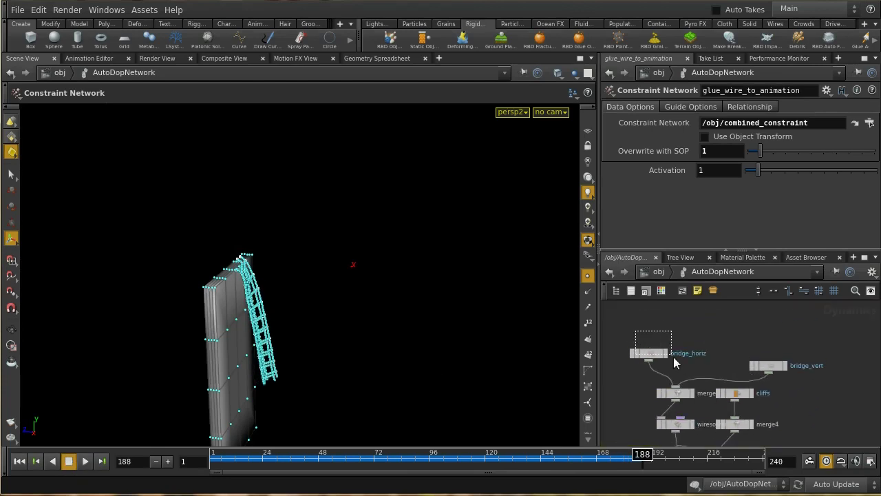
{"action": "left_click", "coordinate": [675, 353]}
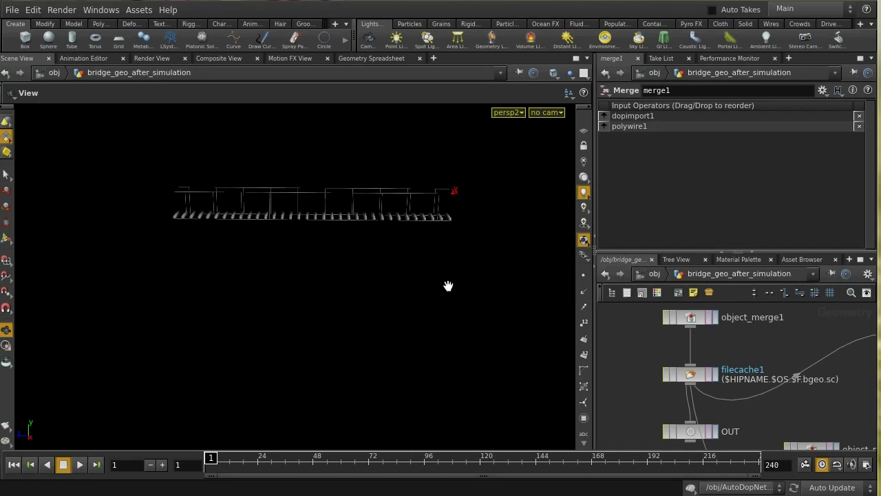
In bridge_geo_after_simulation, display object_merge1 and filecache1 in turn and scrub the cached bridge to frame 29.
{"action": "mouse_move", "coordinate": [448, 285]}
{"action": "left_mouse_down"}
{"action": "mouse_move", "coordinate": [431, 309]}
{"action": "mouse_move", "coordinate": [433, 289]}
{"action": "left_mouse_up"}
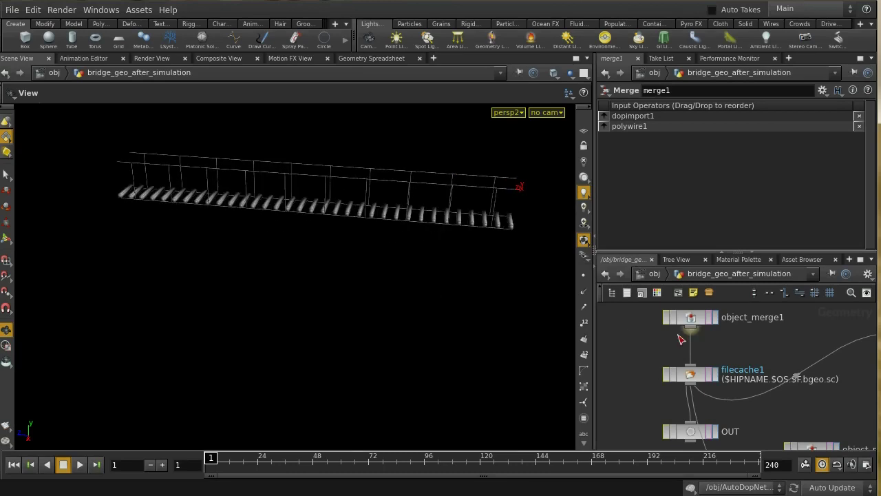
{"action": "left_click", "coordinate": [690, 317]}
{"action": "left_click", "coordinate": [716, 317]}
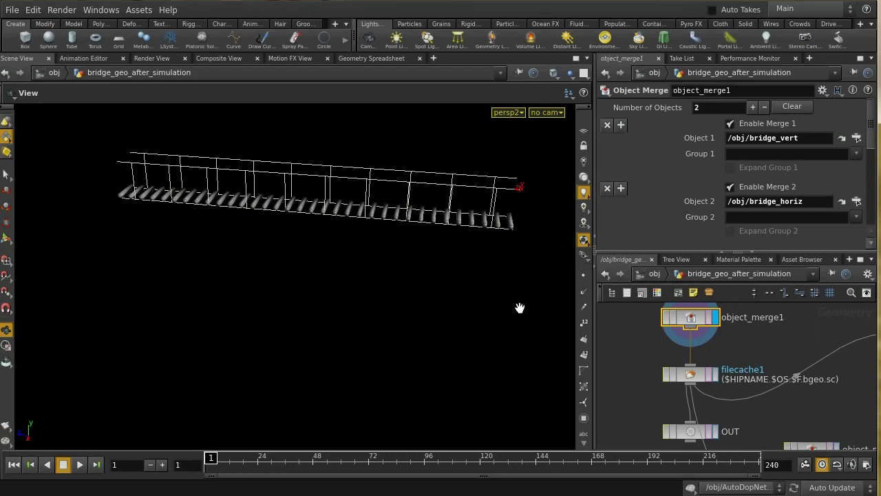
{"action": "left_click", "coordinate": [691, 375]}
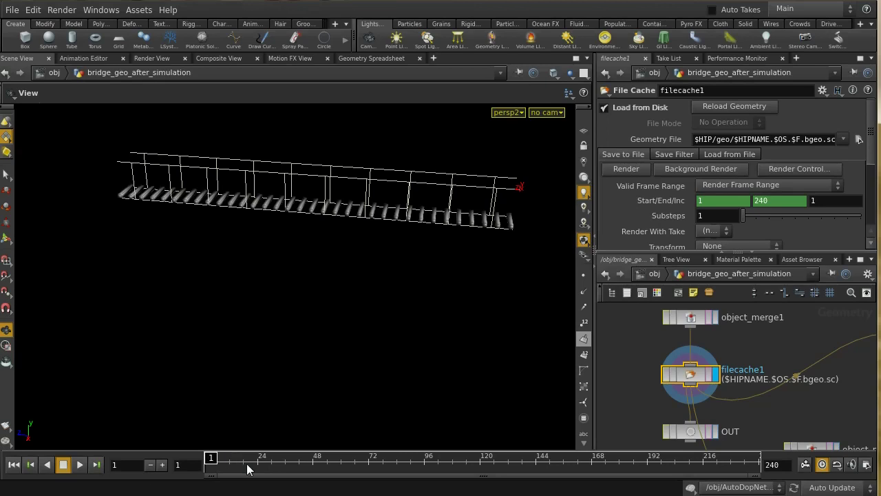
{"action": "left_click_drag", "start_coordinate": [210, 457], "coordinate": [269, 455]}
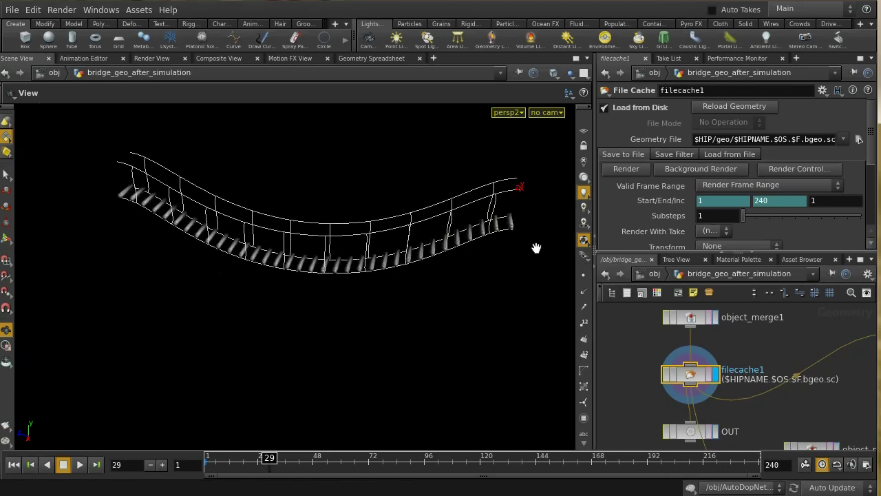
Display blast1 to examine the isolated group_alternate_points wire, and scrub back to frame 1.
{"action": "middle_click_drag", "start_coordinate": [783, 403], "coordinate": [751, 415]}
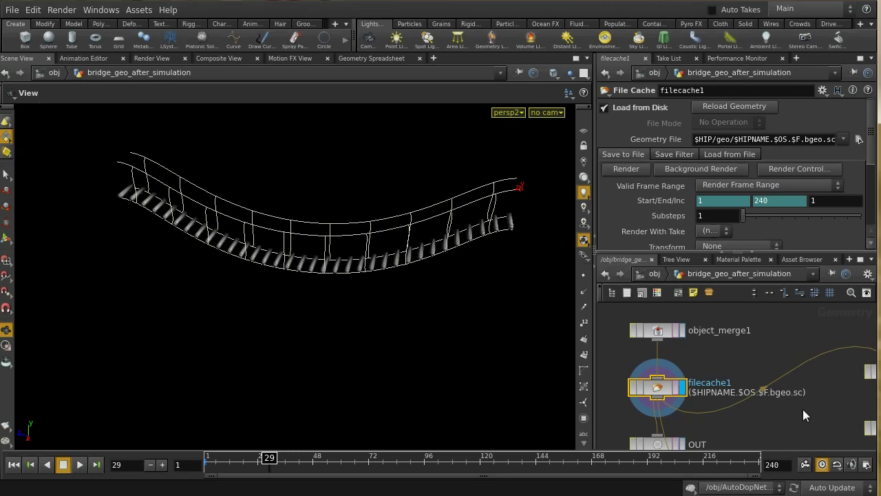
{"action": "middle_click_drag", "start_coordinate": [802, 409], "coordinate": [712, 400]}
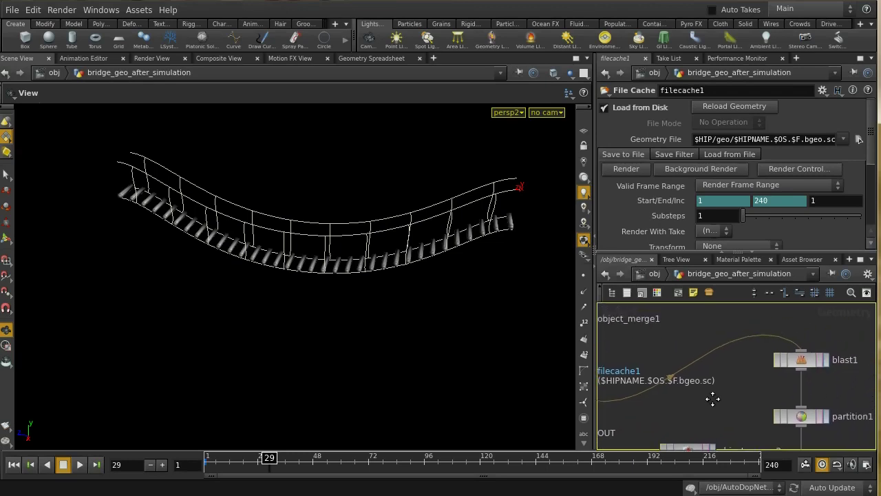
{"action": "left_click", "coordinate": [805, 366]}
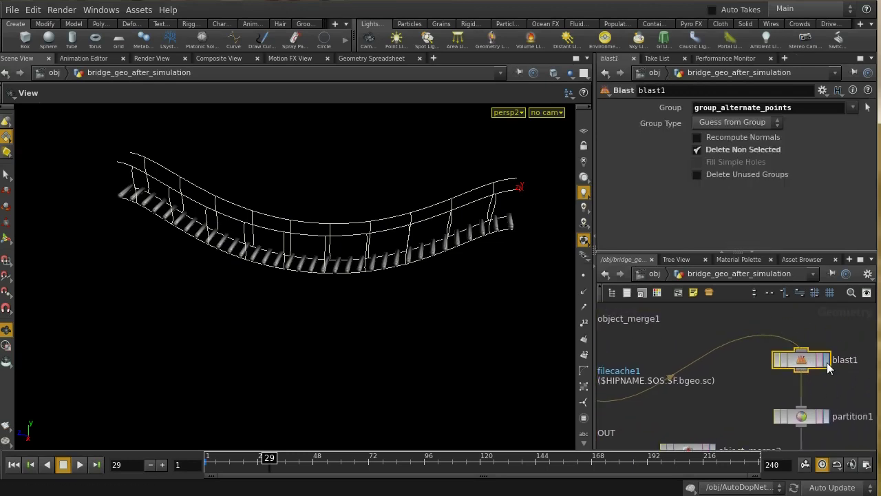
{"action": "left_click", "coordinate": [827, 362]}
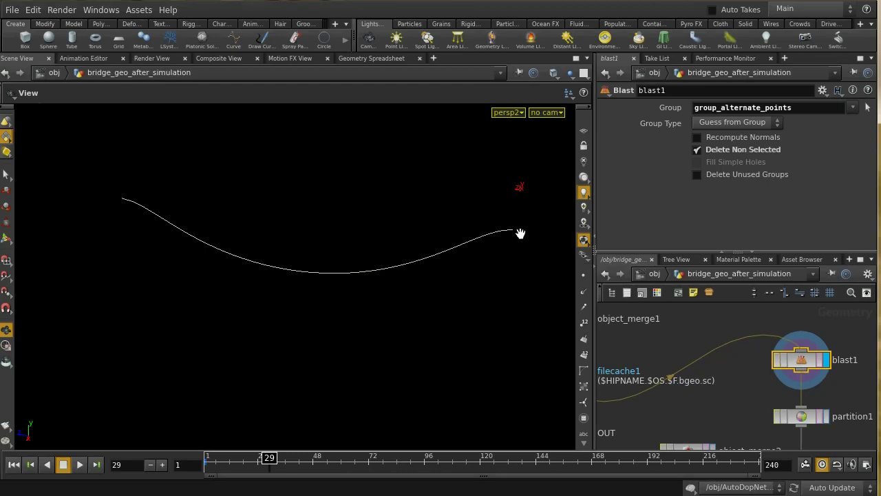
{"action": "left_click_drag", "start_coordinate": [268, 457], "coordinate": [196, 457]}
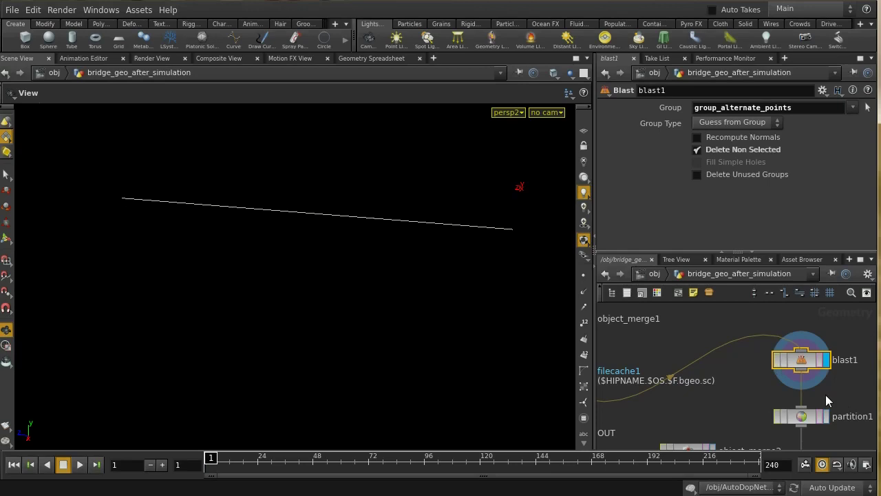
Inspect partition1 and name1 with point display on, and open the Geometry Spreadsheet for name1's point attributes.
{"action": "middle_click_drag", "start_coordinate": [841, 399], "coordinate": [835, 340]}
{"action": "left_click", "coordinate": [799, 363]}
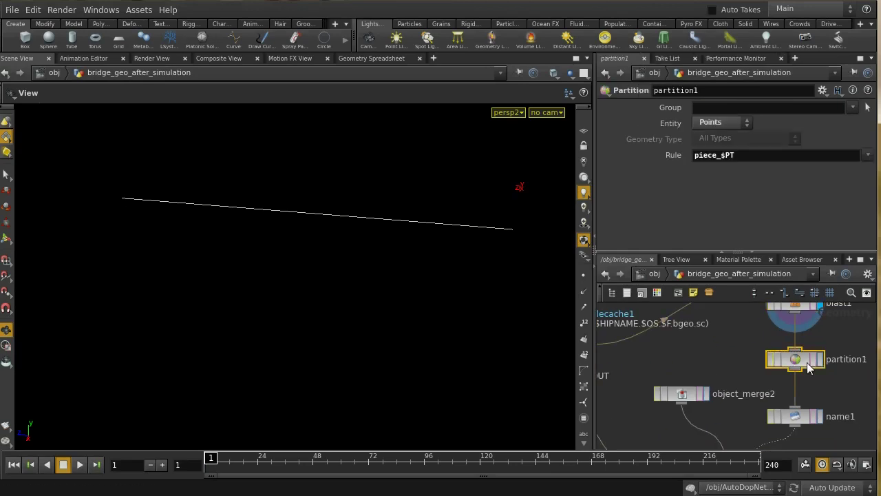
{"action": "left_click", "coordinate": [819, 360]}
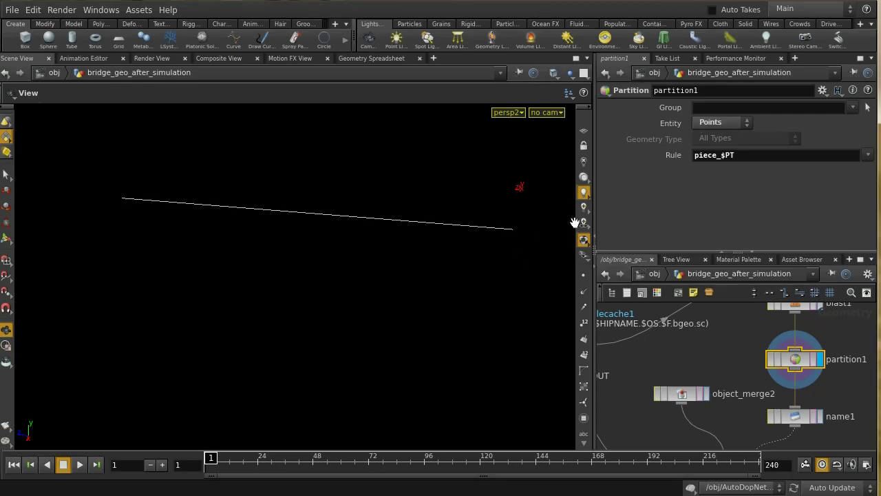
{"action": "left_click", "coordinate": [583, 274]}
{"action": "left_click", "coordinate": [798, 418]}
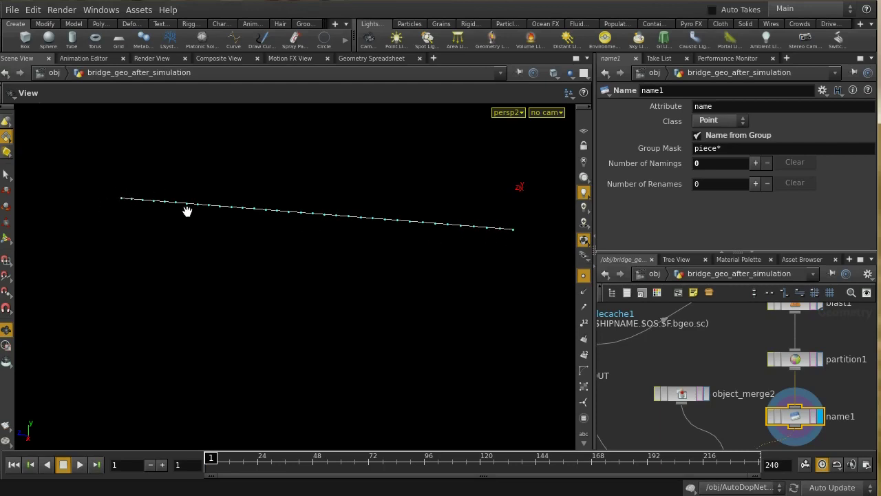
{"action": "left_click", "coordinate": [349, 57]}
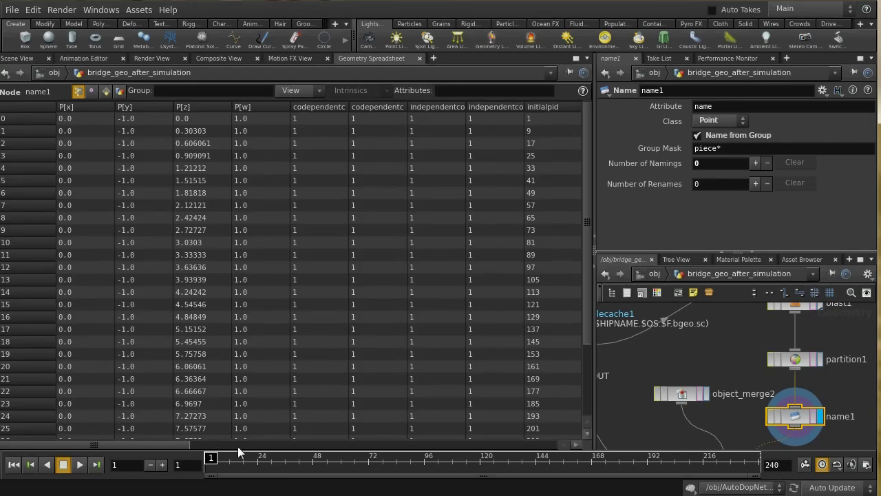
Look through name1's point attributes in the Geometry Spreadsheet, including the name and orient columns.
{"action": "left_click_drag", "start_coordinate": [190, 443], "coordinate": [444, 444]}
{"action": "left_click_drag", "start_coordinate": [415, 443], "coordinate": [323, 442]}
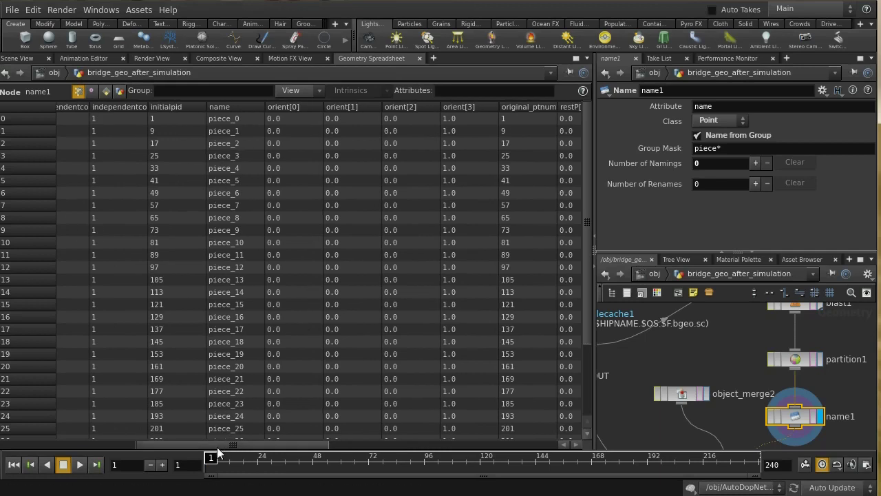
{"action": "left_click_drag", "start_coordinate": [217, 446], "coordinate": [63, 449]}
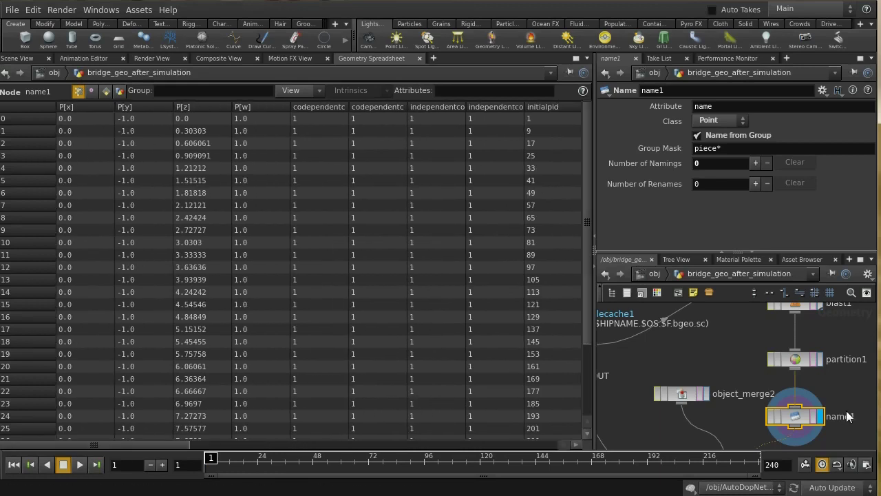
Display copy1, check object_merge2's source path and copy1's point attributes, and view the copied planks in the Scene View.
{"action": "middle_click_drag", "start_coordinate": [848, 417], "coordinate": [844, 336]}
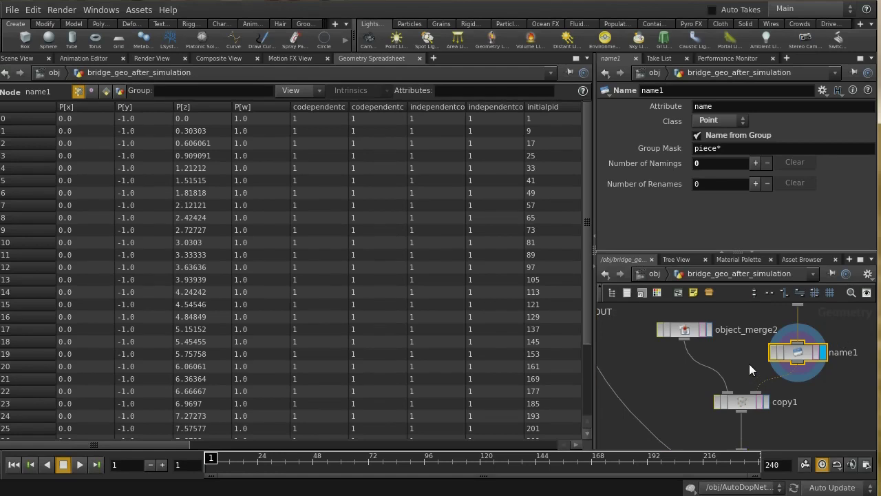
{"action": "left_click", "coordinate": [765, 404]}
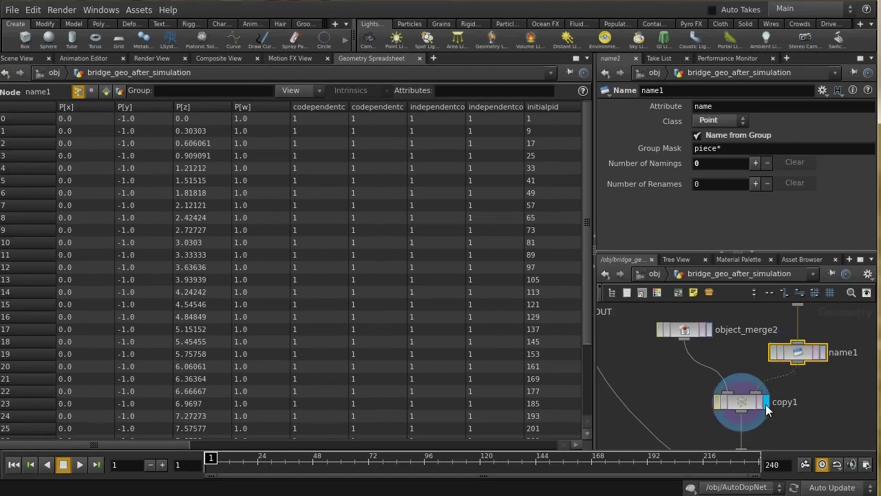
{"action": "left_click", "coordinate": [687, 333]}
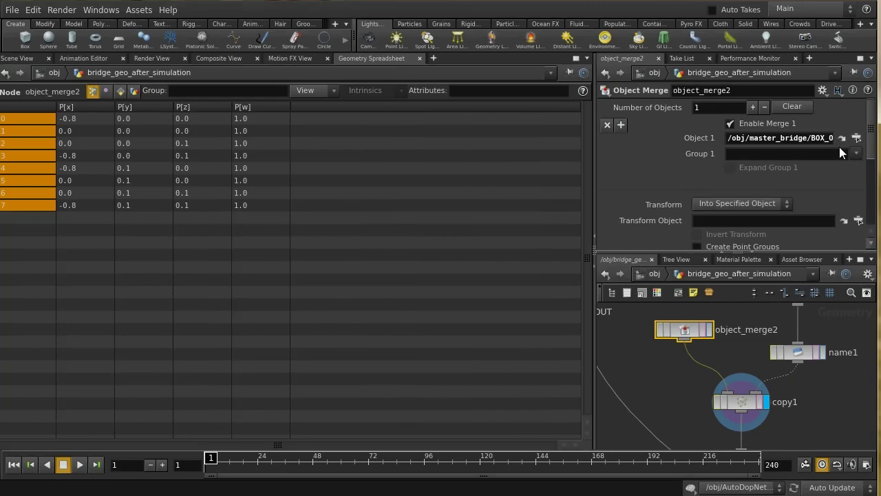
{"action": "left_click", "coordinate": [748, 402]}
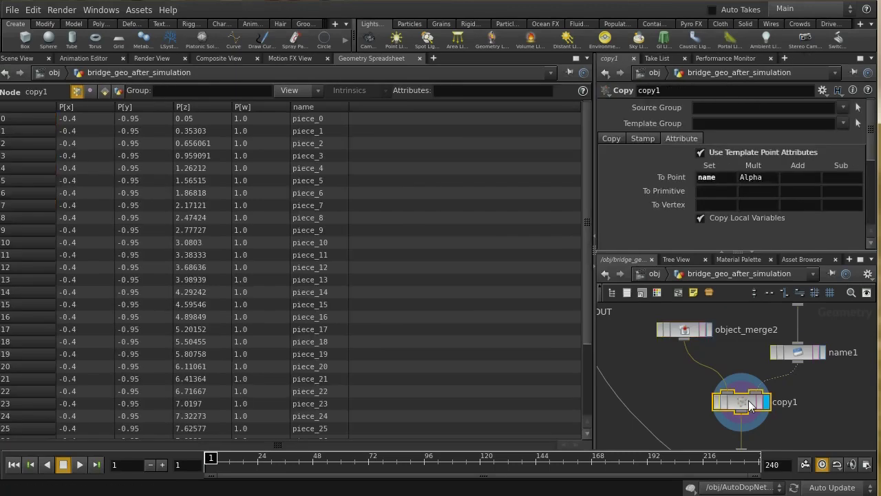
{"action": "left_click", "coordinate": [16, 58]}
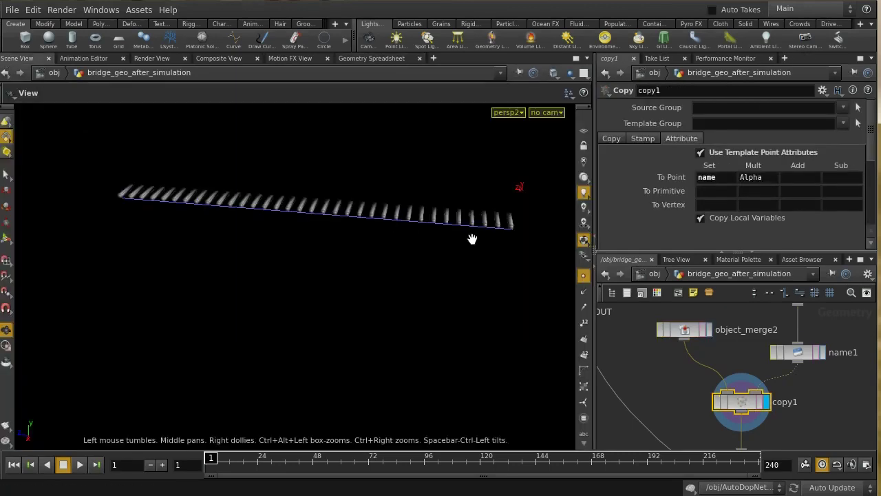
Review copy1's copy, template attribute and geometry packing settings, and bring up its node information.
{"action": "middle_click_drag", "start_coordinate": [675, 383], "coordinate": [699, 323]}
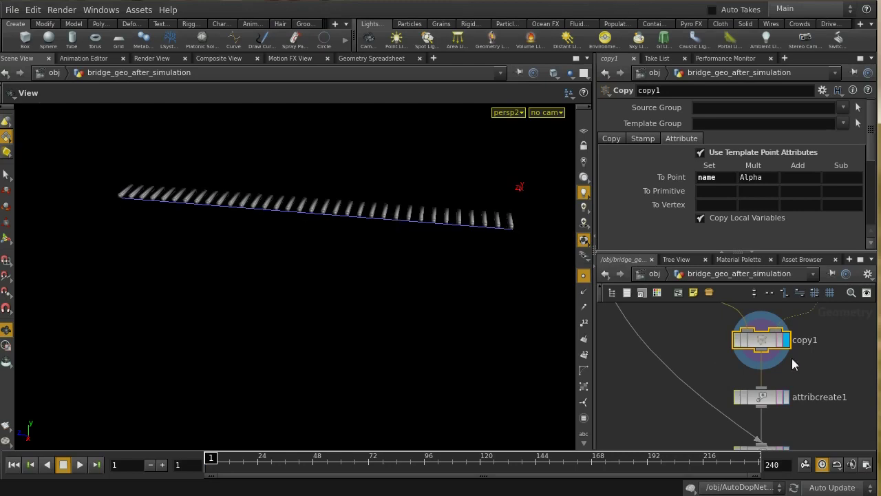
{"action": "left_click", "coordinate": [615, 141]}
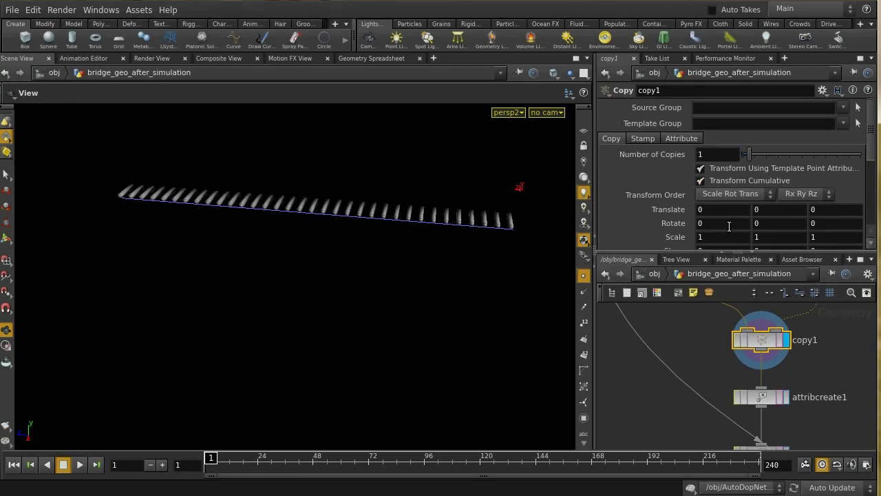
{"action": "scroll", "coordinate": [867, 193], "scroll_direction": "down", "scroll_amount": 5}
{"action": "scroll", "coordinate": [865, 193], "scroll_direction": "down", "scroll_amount": 1}
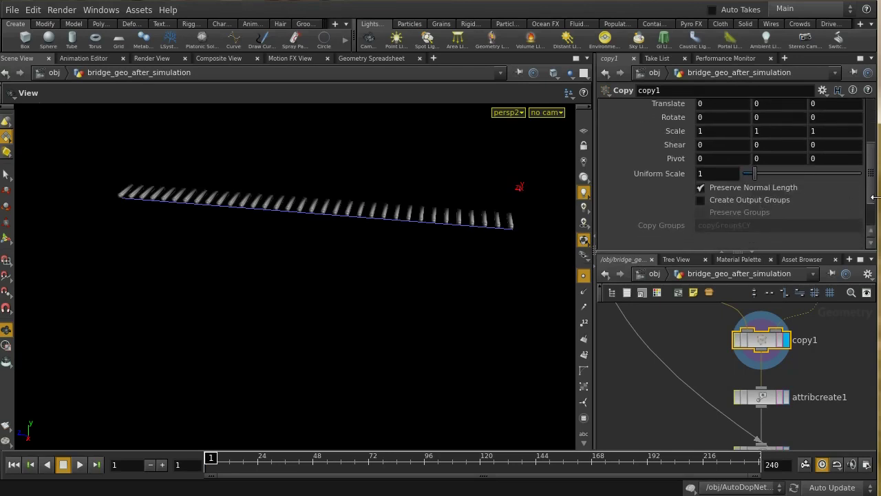
{"action": "scroll", "coordinate": [873, 196], "scroll_direction": "up", "scroll_amount": 5}
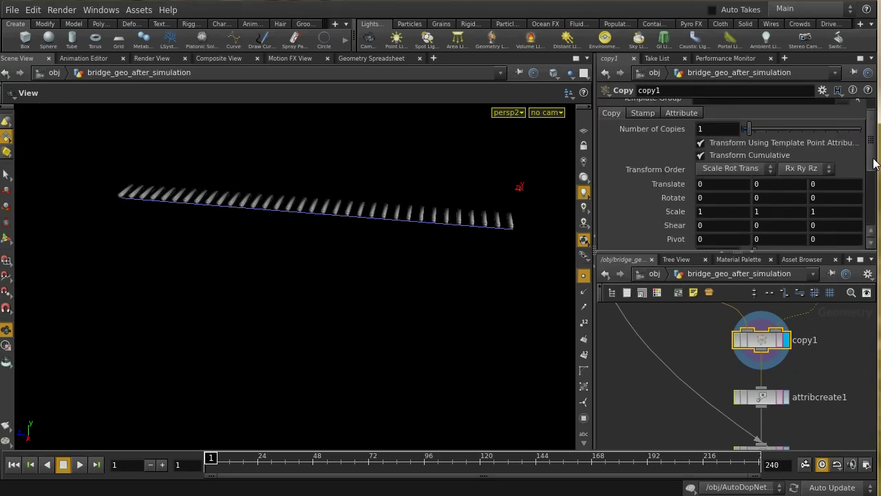
{"action": "left_click", "coordinate": [680, 113]}
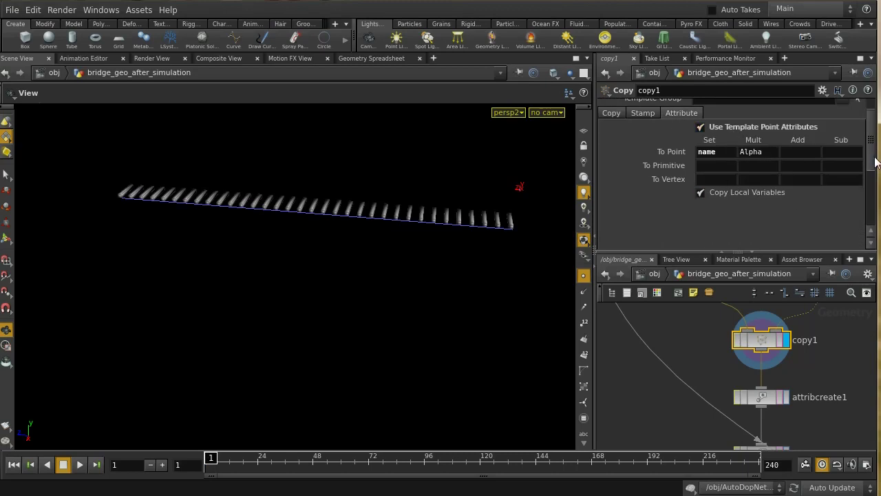
{"action": "scroll", "coordinate": [871, 158], "scroll_direction": "down", "scroll_amount": 2}
{"action": "scroll", "coordinate": [784, 140], "scroll_direction": "up", "scroll_amount": 3}
{"action": "left_click", "coordinate": [642, 138]}
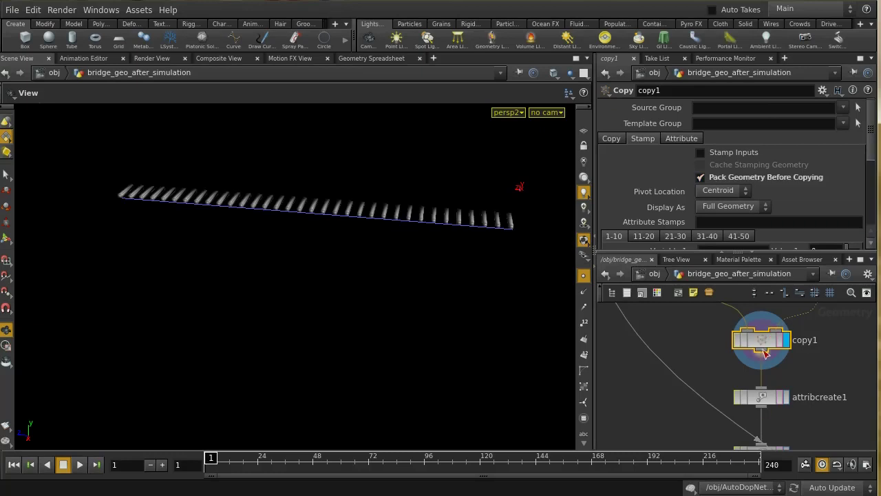
{"action": "middle_click_drag", "start_coordinate": [766, 348], "coordinate": [783, 377]}
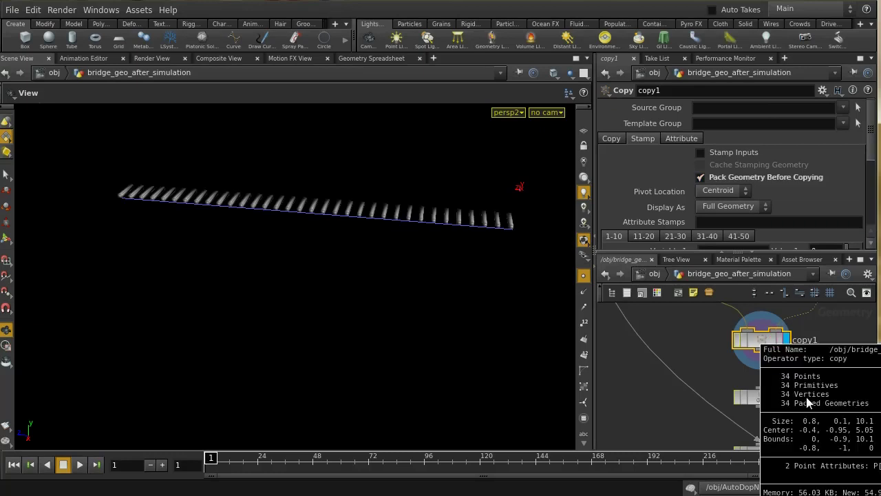
{"action": "middle_click_drag", "start_coordinate": [789, 411], "coordinate": [757, 399]}
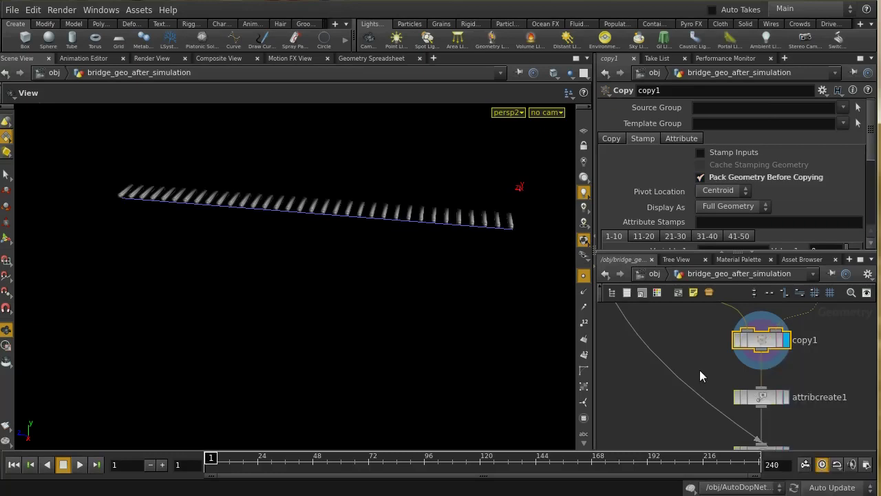
Display attribcreate1 and review its point group and the fallframe attribute's type, default and value.
{"action": "left_click", "coordinate": [753, 399]}
{"action": "left_click", "coordinate": [787, 399]}
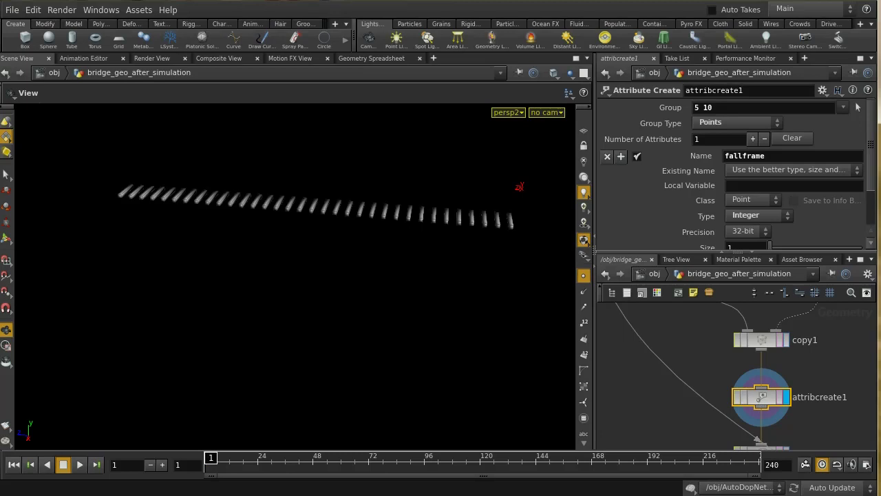
{"action": "left_click_drag", "start_coordinate": [875, 185], "coordinate": [871, 165]}
{"action": "left_click_drag", "start_coordinate": [872, 181], "coordinate": [871, 219]}
{"action": "middle_click_drag", "start_coordinate": [836, 381], "coordinate": [836, 303]}
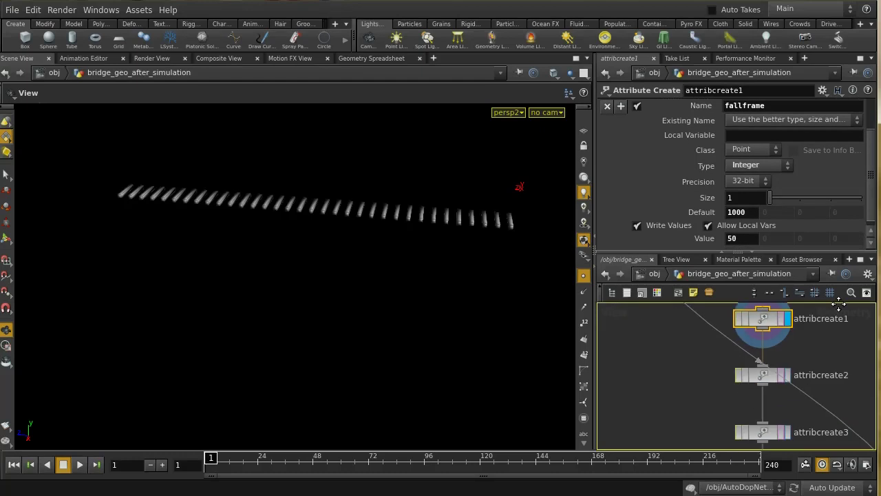
Display attribcreate2 and attribcreate3 in turn and examine their fallframe settings, including attribcreate3's point group.
{"action": "left_click", "coordinate": [770, 375]}
{"action": "left_click", "coordinate": [788, 375]}
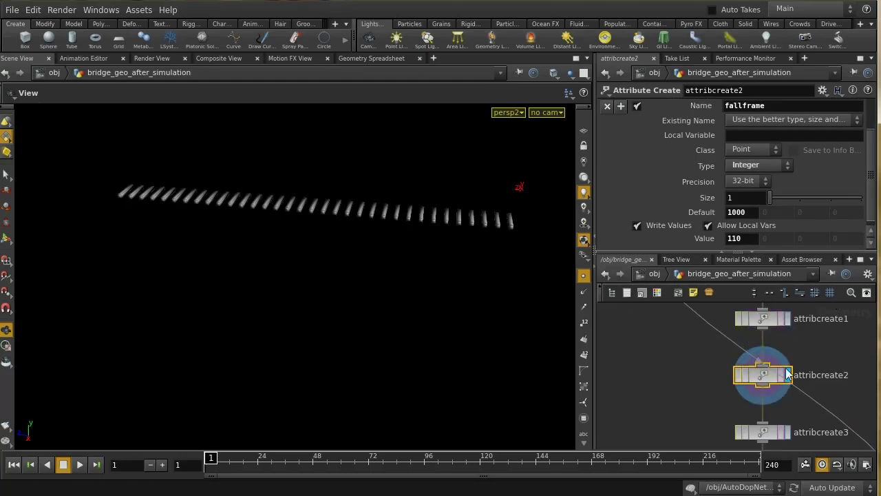
{"action": "left_click_drag", "start_coordinate": [870, 141], "coordinate": [859, 183]}
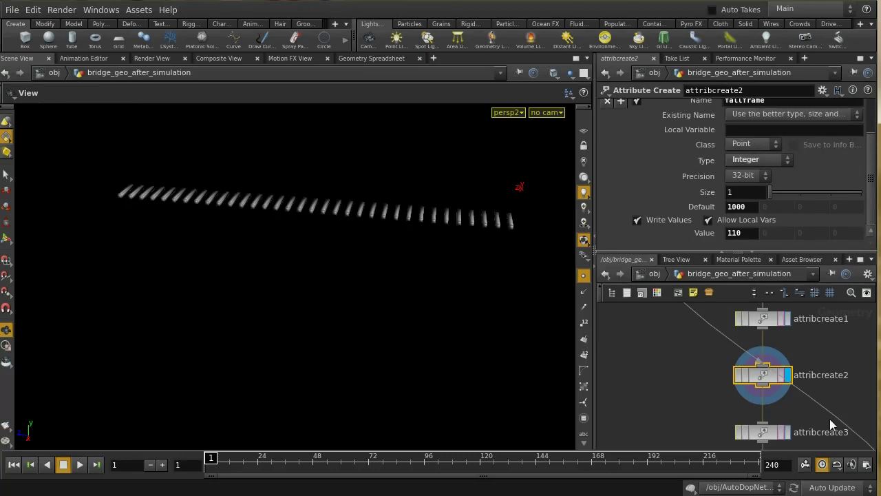
{"action": "left_click", "coordinate": [789, 438]}
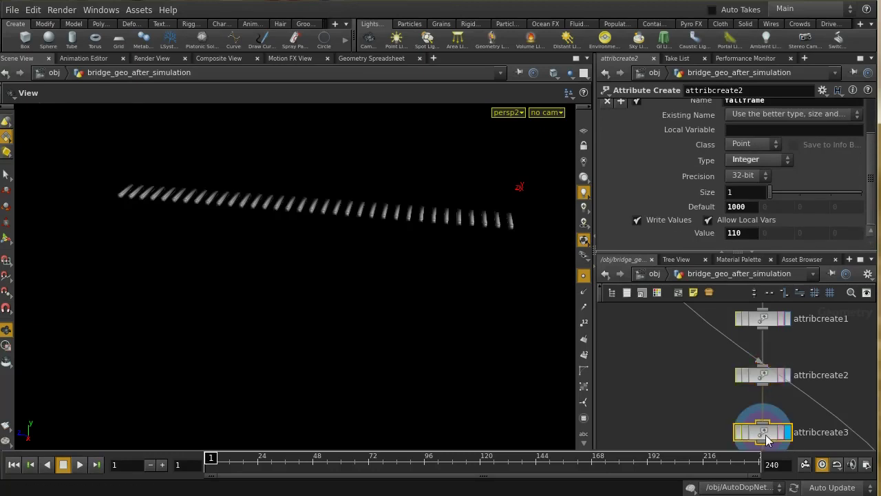
{"action": "scroll", "coordinate": [856, 172], "scroll_direction": "up", "scroll_amount": 3}
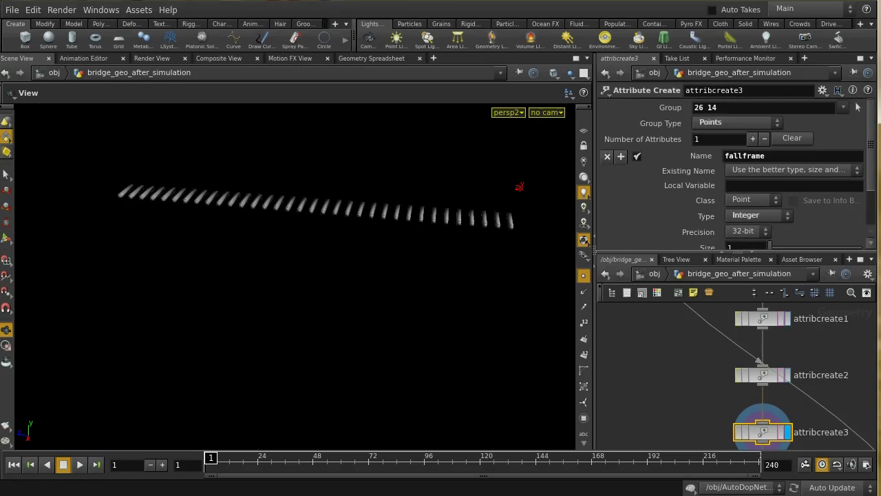
{"action": "scroll", "coordinate": [858, 220], "scroll_direction": "down", "scroll_amount": 3}
{"action": "scroll", "coordinate": [835, 397], "scroll_direction": "down", "scroll_amount": 3}
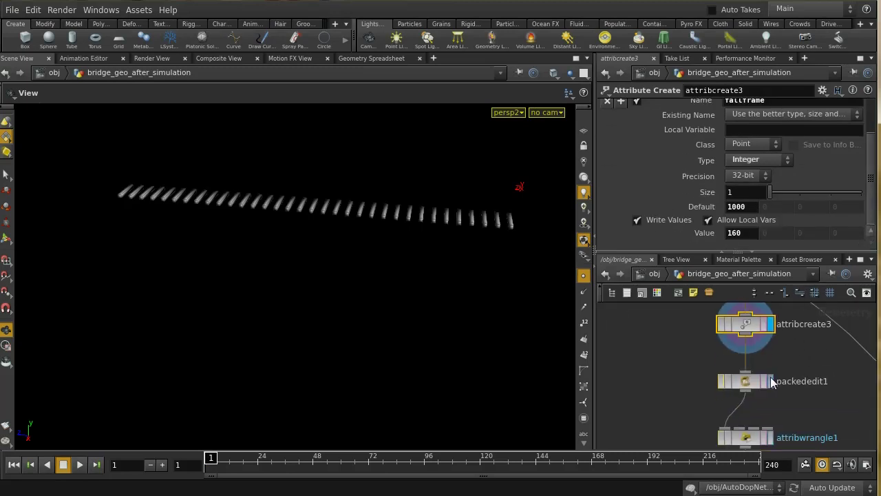
Delete packededit1, move attribwrangle1 up directly beneath attribcreate3, and display attribwrangle1.
{"action": "left_click", "coordinate": [749, 381]}
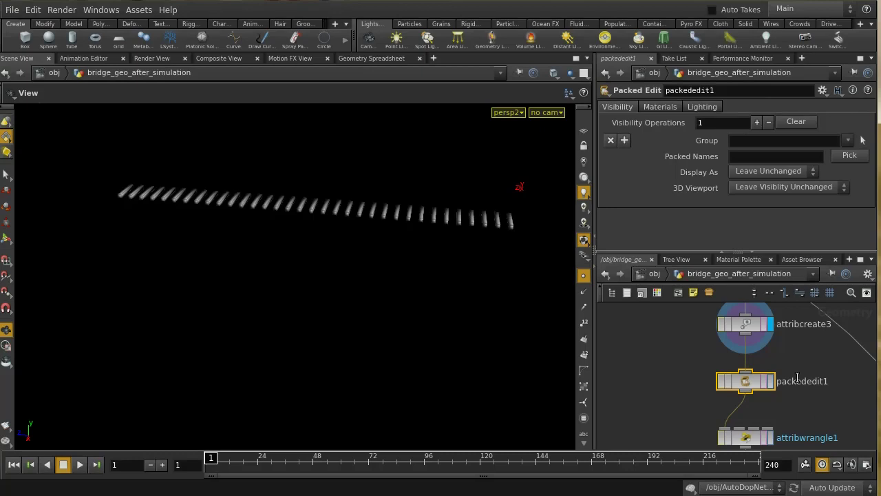
{"action": "key", "text": "Delete"}
{"action": "left_click_drag", "start_coordinate": [757, 438], "coordinate": [759, 381]}
{"action": "left_click", "coordinate": [770, 381]}
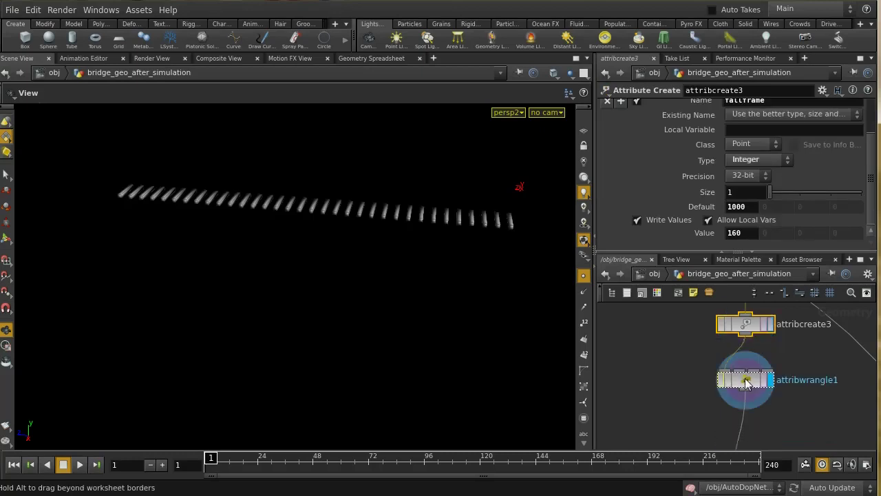
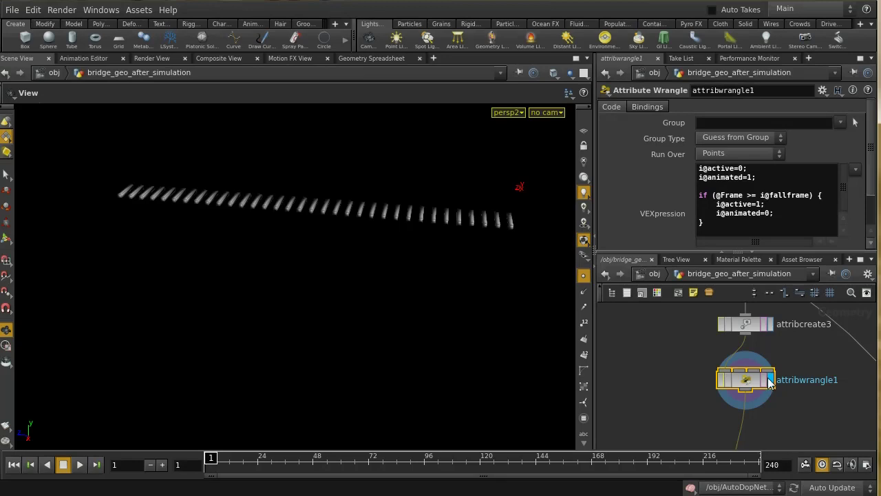
Check attribwrangle1's active, animated and fallframe point attributes in the Geometry Spreadsheet and look over the nodes downstream.
{"action": "left_click", "coordinate": [357, 60]}
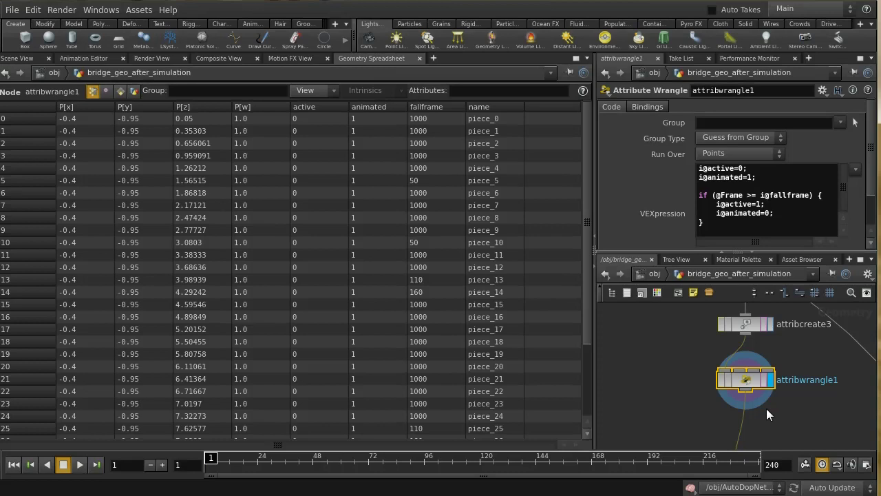
{"action": "middle_click_drag", "start_coordinate": [767, 410], "coordinate": [762, 346]}
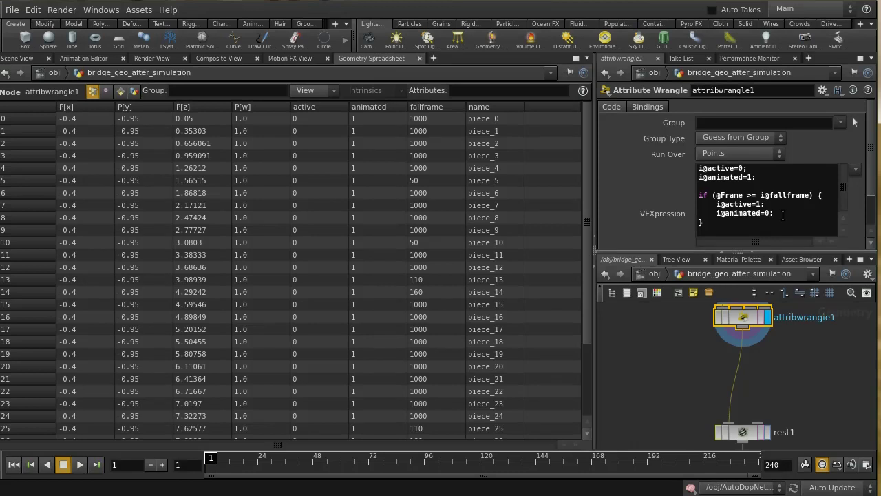
{"action": "middle_click_drag", "start_coordinate": [783, 383], "coordinate": [749, 387]}
{"action": "scroll", "coordinate": [787, 324], "scroll_direction": "down", "scroll_amount": 3}
{"action": "scroll", "coordinate": [767, 336], "scroll_direction": "down", "scroll_amount": 2}
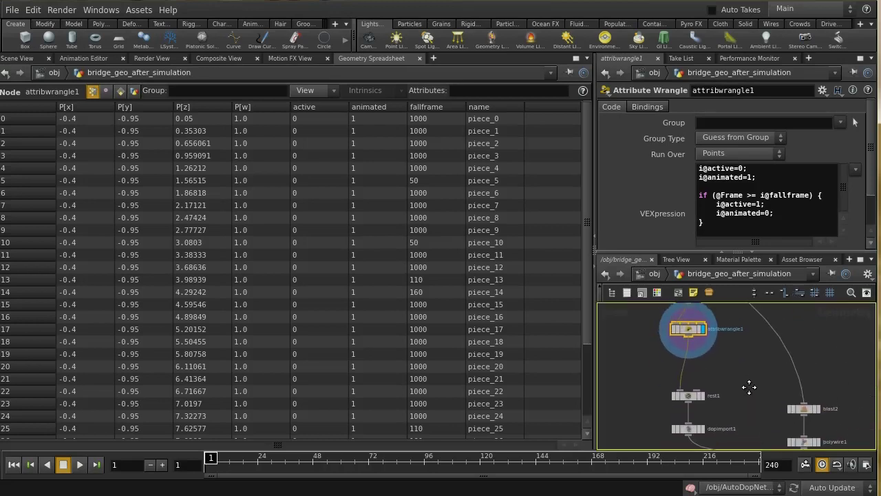
Return to the object level and delete the AutoDopNetwork_planks network.
{"action": "left_click", "coordinate": [653, 274]}
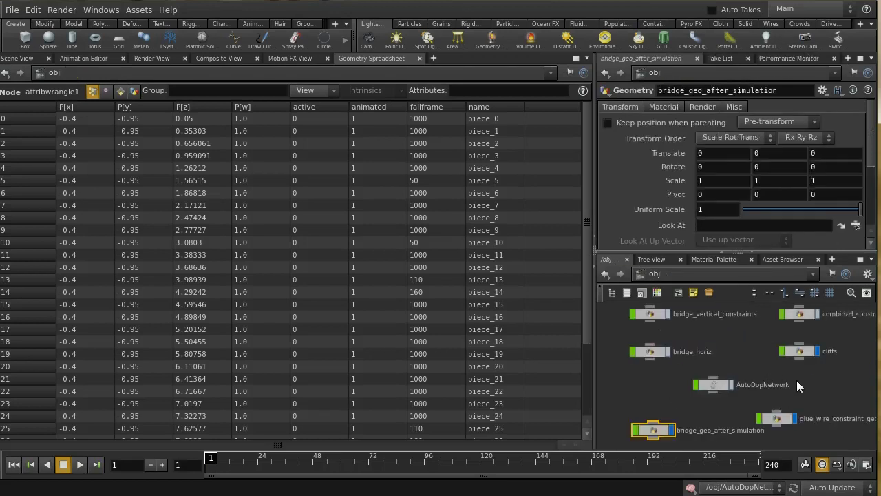
{"action": "middle_click_drag", "start_coordinate": [800, 381], "coordinate": [772, 311]}
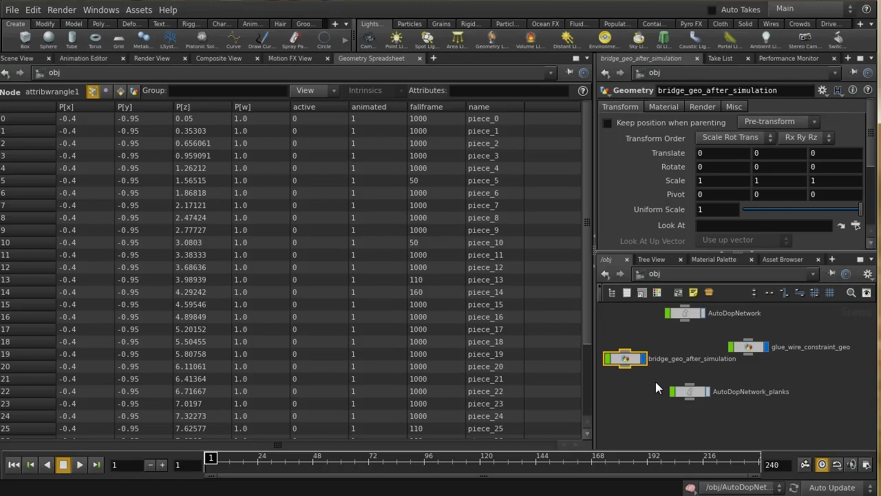
{"action": "left_click", "coordinate": [689, 392]}
{"action": "key", "text": "Delete"}
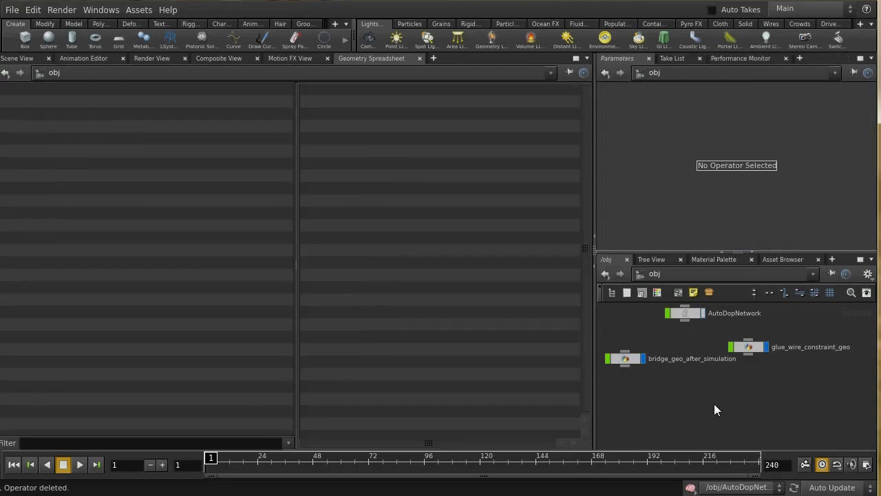
{"action": "middle_click_drag", "start_coordinate": [685, 395], "coordinate": [769, 390]}
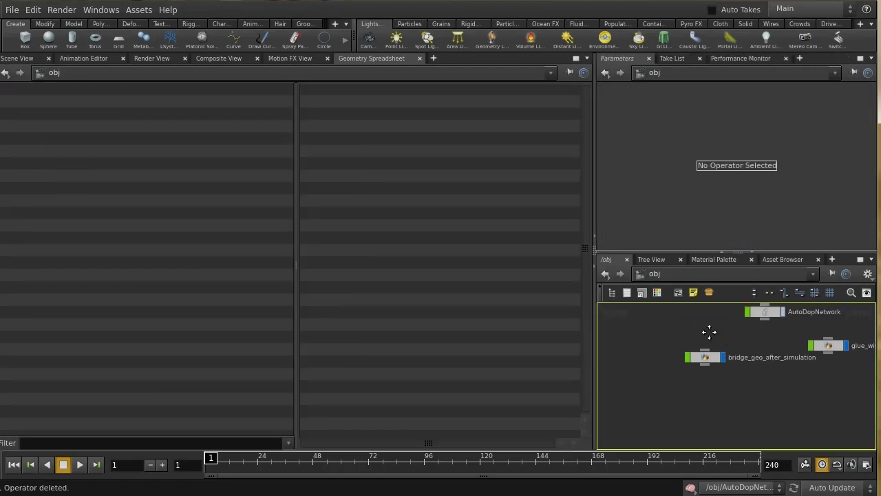
{"action": "middle_click_drag", "start_coordinate": [706, 334], "coordinate": [715, 409]}
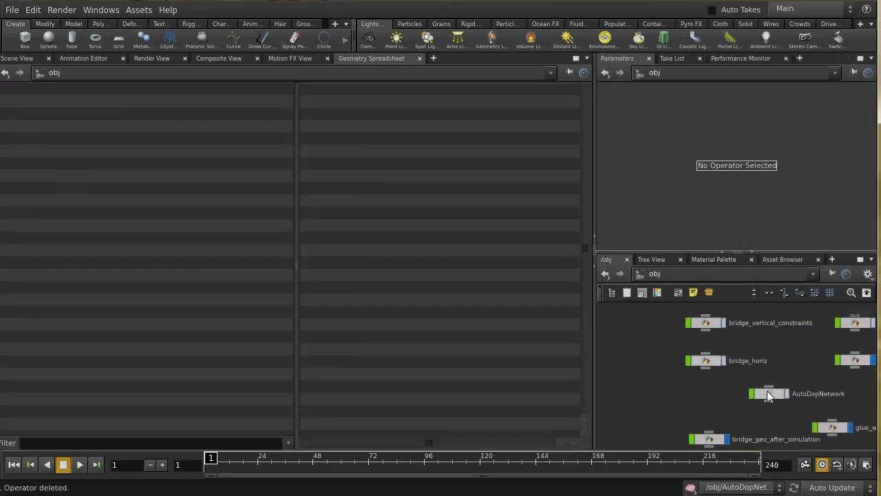
Inside bridge_geo_after_simulation, delete the rest1 and dopimport1 nodes between attribwrangle1 and merge1.
{"action": "double_click", "coordinate": [719, 441]}
{"action": "middle_click_drag", "start_coordinate": [733, 424], "coordinate": [737, 356]}
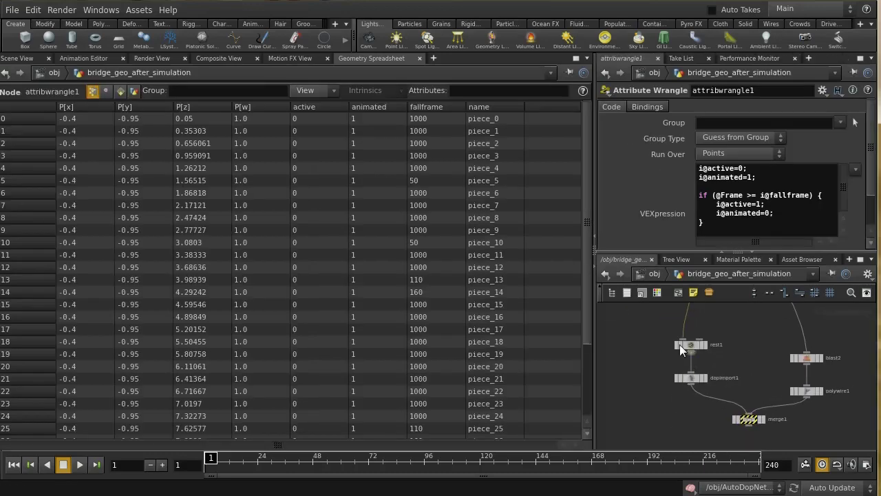
{"action": "left_click_drag", "start_coordinate": [657, 330], "coordinate": [724, 396]}
{"action": "key", "text": "Delete"}
{"action": "left_click", "coordinate": [749, 419]}
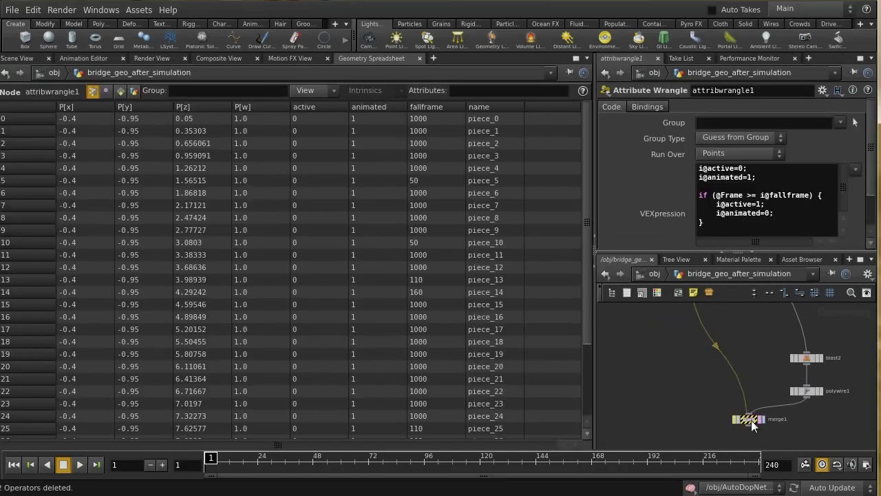
Delete the merge1 node inside bridge_geo_after_simulation, leaving attribwrangle1 as the plank branch's last node.
{"action": "key", "text": "Delete"}
{"action": "middle_click_drag", "start_coordinate": [733, 374], "coordinate": [726, 451]}
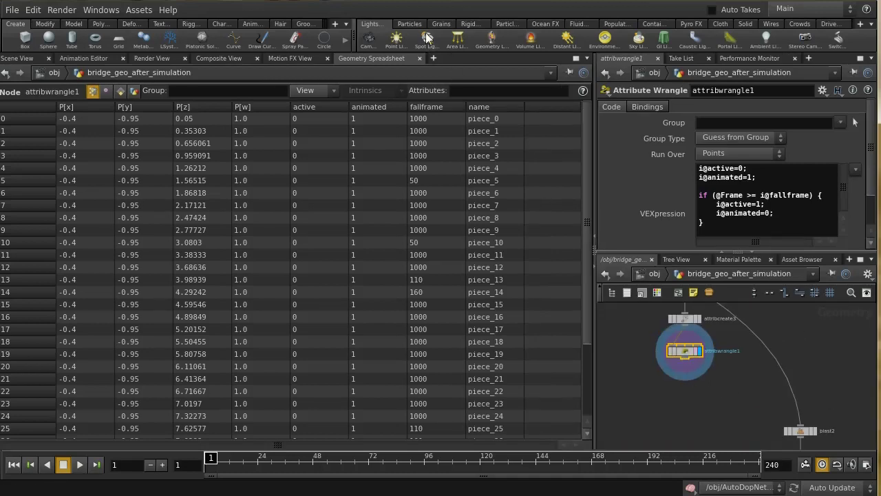
Return to the object level and try making bridge_geo_after_simulation a rigid body with the RBD Object tool.
{"action": "left_click", "coordinate": [485, 23]}
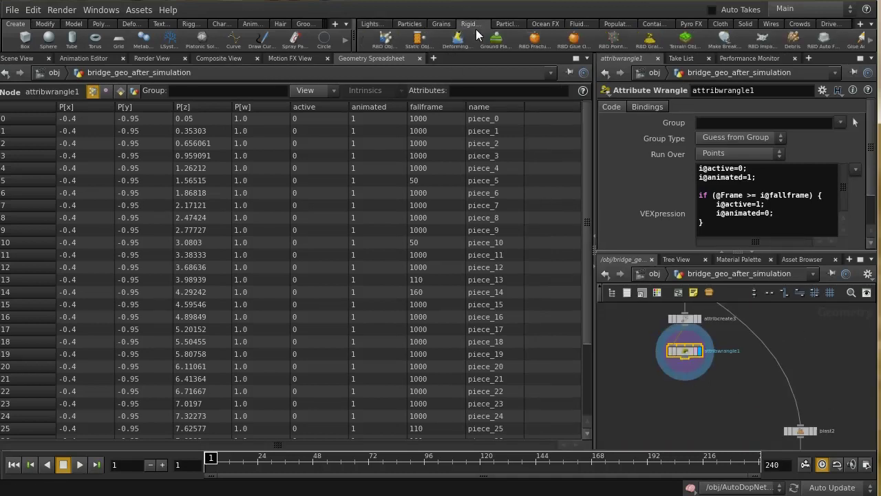
{"action": "left_click", "coordinate": [644, 275]}
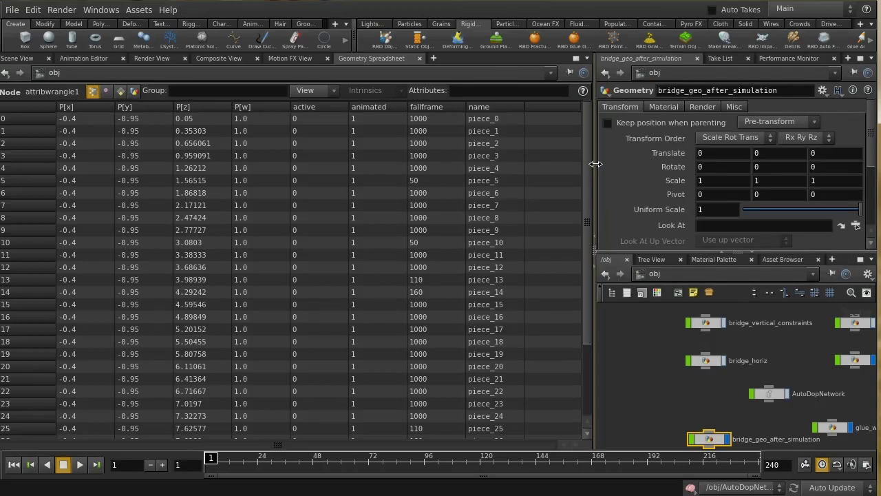
{"action": "left_click", "coordinate": [31, 55]}
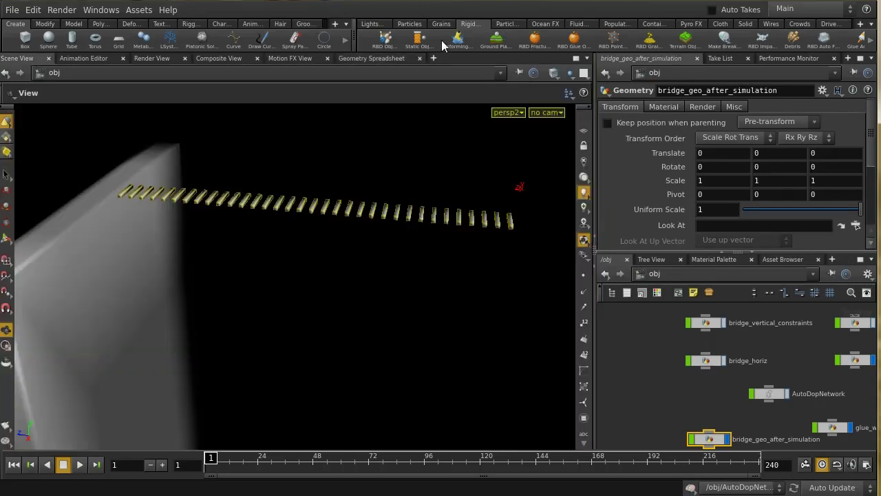
{"action": "left_click", "coordinate": [386, 40]}
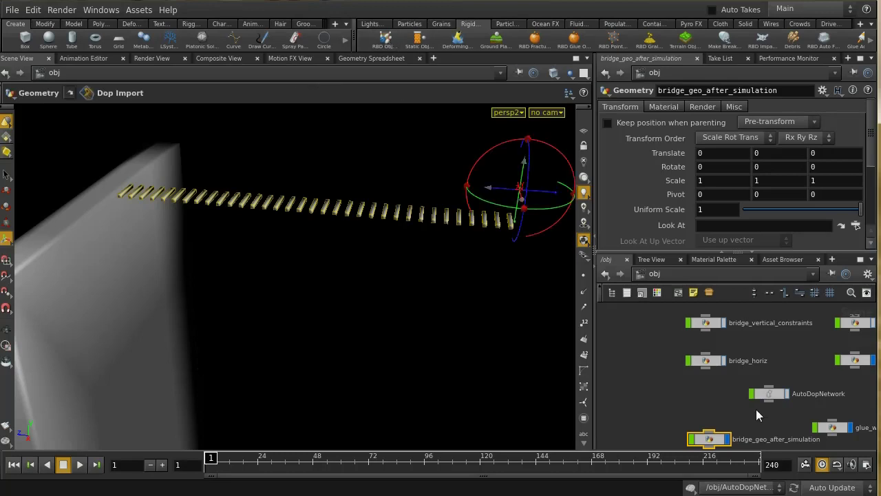
Inspect the existing AutoDopNetwork for the added planks object and undo the last RBD object operations.
{"action": "scroll", "coordinate": [756, 409], "scroll_direction": "down", "scroll_amount": 3}
{"action": "middle_click_drag", "start_coordinate": [756, 409], "coordinate": [781, 392]}
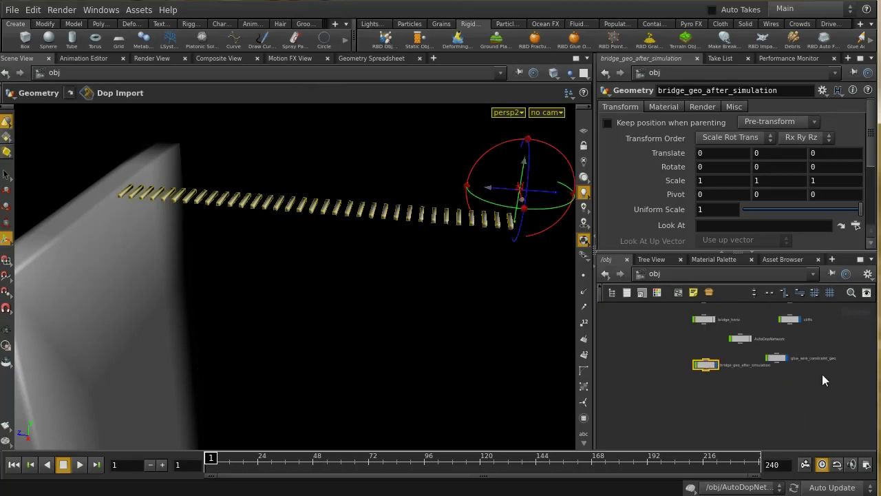
{"action": "scroll", "coordinate": [821, 373], "scroll_direction": "up", "scroll_amount": 2}
{"action": "left_click", "coordinate": [709, 329]}
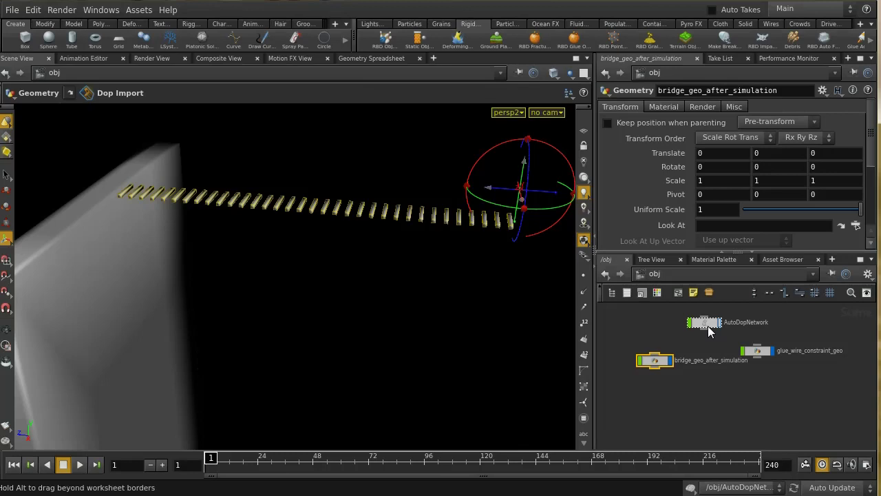
{"action": "double_click", "coordinate": [712, 324]}
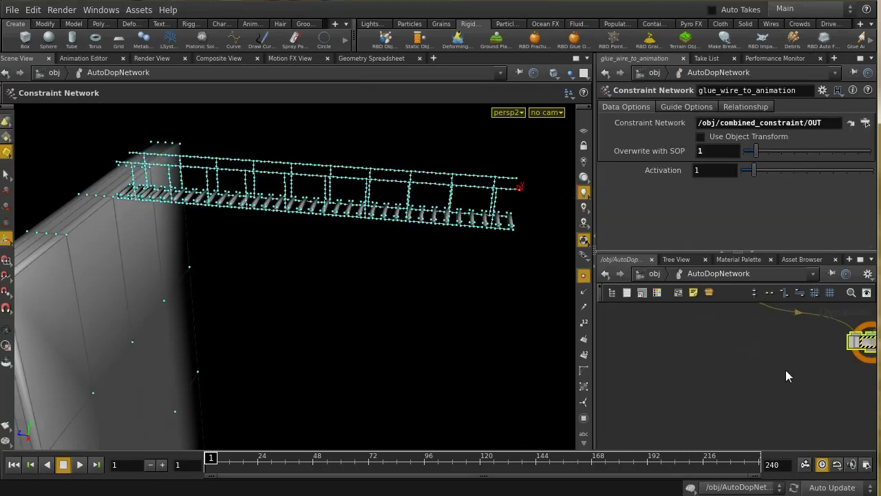
{"action": "scroll", "coordinate": [782, 367], "scroll_direction": "down", "scroll_amount": 4}
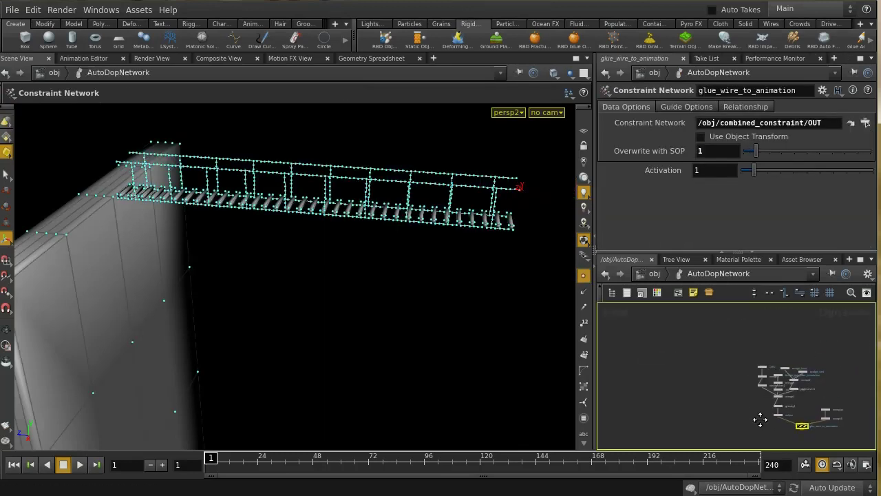
{"action": "middle_click_drag", "start_coordinate": [758, 354], "coordinate": [753, 383]}
{"action": "key", "text": "ctrl+z"}
{"action": "key", "text": "ctrl+z"}
{"action": "key", "text": "ctrl+z"}
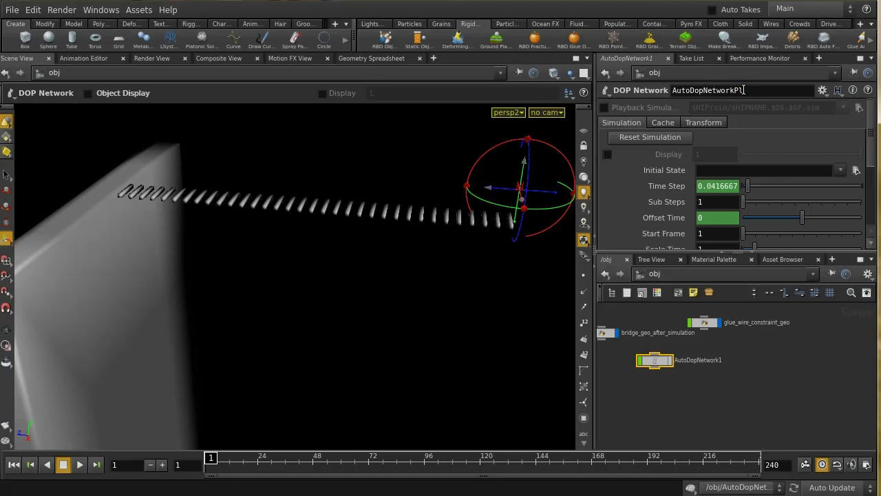
Rename the new DOP network AutoDopNetworkPlanks and select it at the object level.
{"action": "type", "text": "s"}
{"action": "key", "text": "Return"}
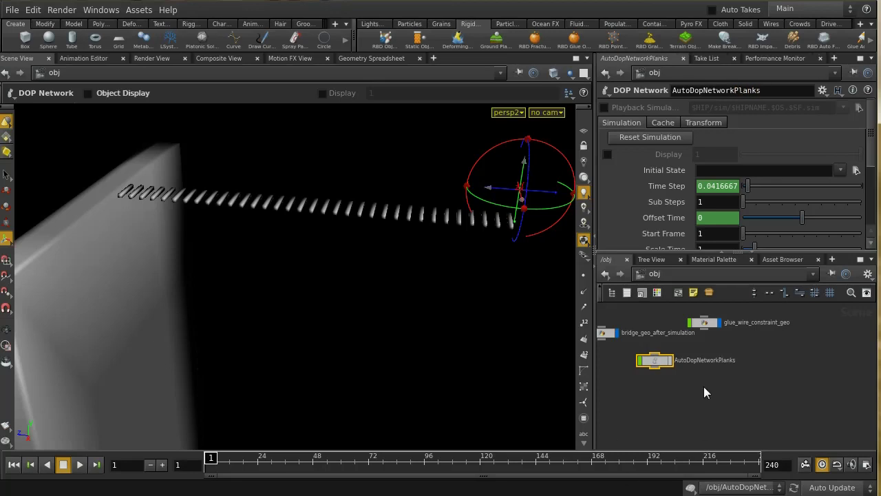
{"action": "middle_click_drag", "start_coordinate": [706, 373], "coordinate": [744, 431]}
{"action": "left_click", "coordinate": [695, 355]}
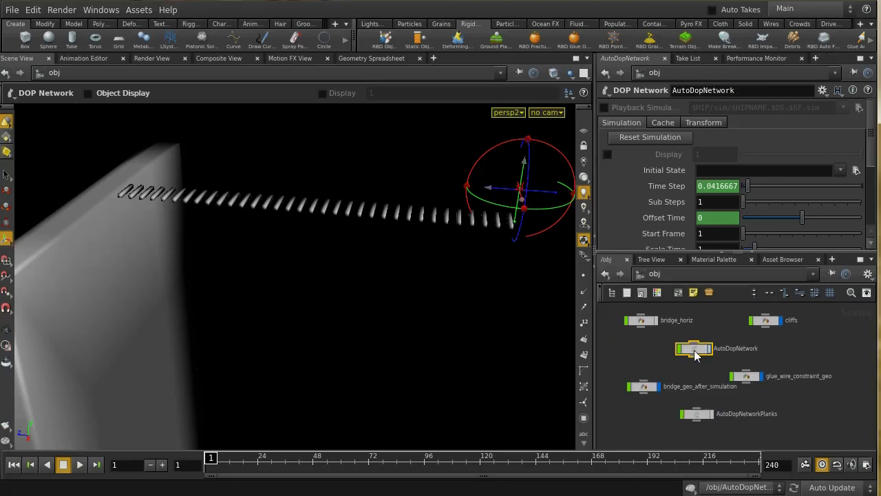
{"action": "left_click", "coordinate": [704, 417]}
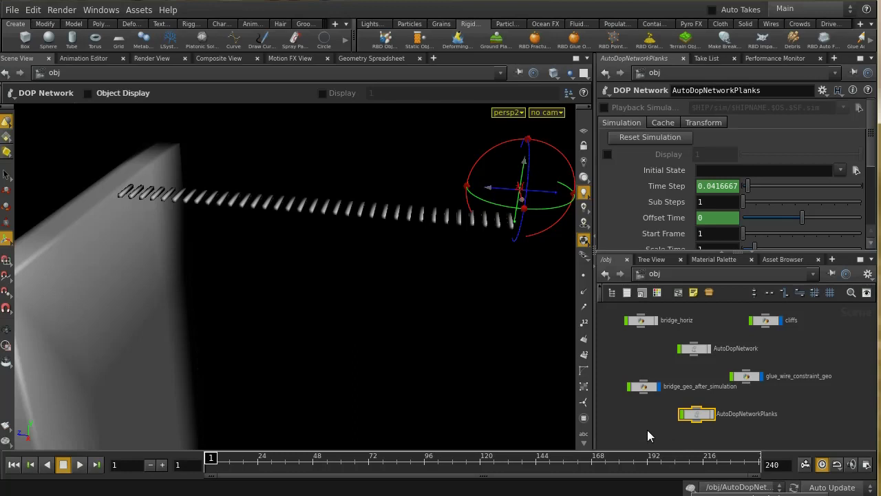
Try to apply the RBD Object tool to bridge_geo_after_simulation again.
{"action": "middle_click_drag", "start_coordinate": [647, 430], "coordinate": [796, 433]}
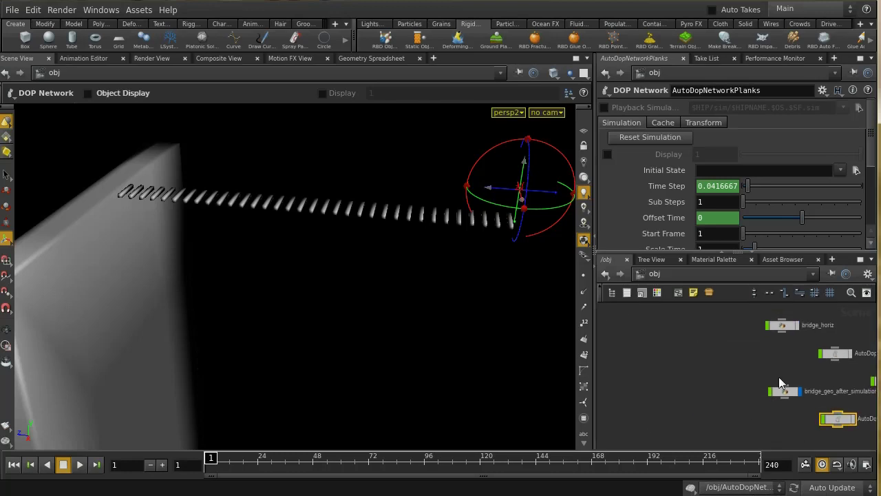
{"action": "middle_click_drag", "start_coordinate": [749, 369], "coordinate": [653, 363]}
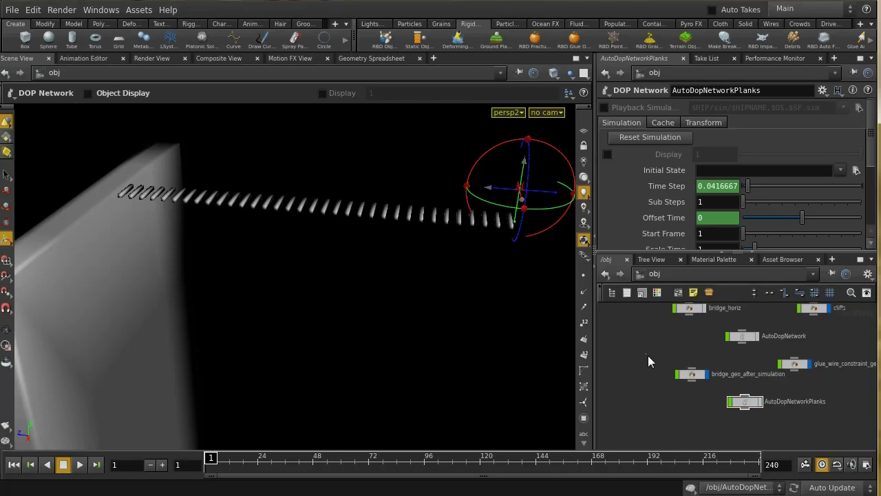
{"action": "left_click_drag", "start_coordinate": [648, 355], "coordinate": [706, 384]}
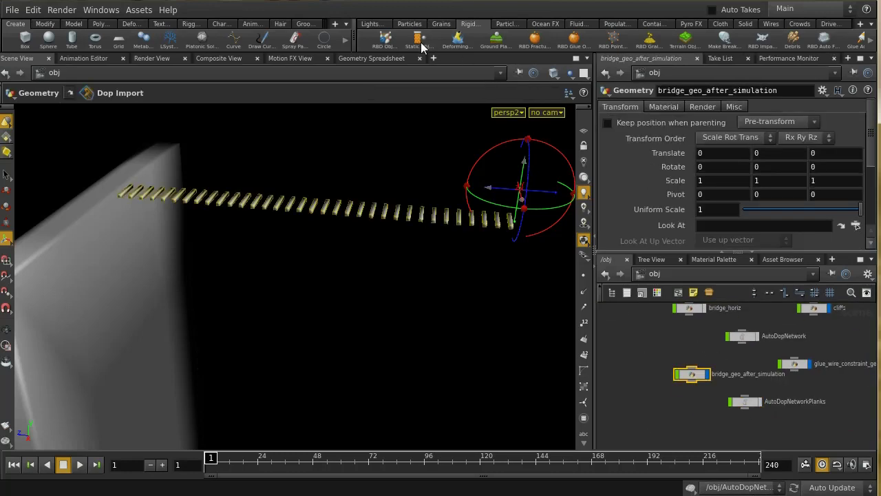
{"action": "left_click", "coordinate": [384, 40]}
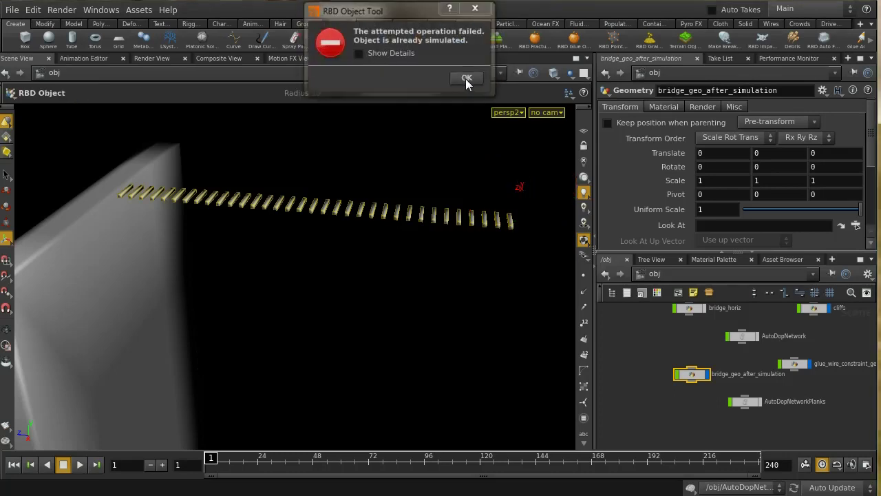
{"action": "left_click", "coordinate": [466, 79]}
Inside bridge_geo_after_simulation, delete the leftover rest1 and dopimport1 nodes.
{"action": "double_click", "coordinate": [701, 378]}
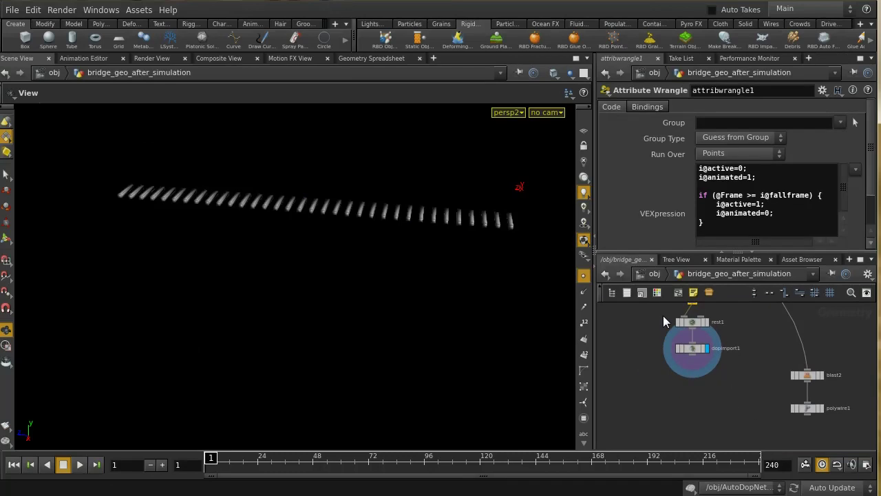
{"action": "left_click_drag", "start_coordinate": [662, 315], "coordinate": [711, 366]}
{"action": "key", "text": "Delete"}
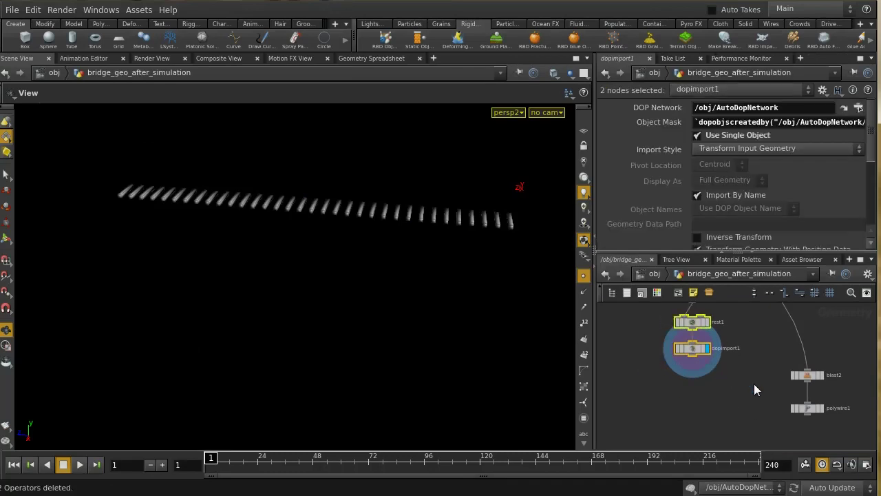
Back at the object level, apply RBD Fractured Object to bridge_geo_after_simulation using the RBD Packed Object type.
{"action": "left_click", "coordinate": [655, 275]}
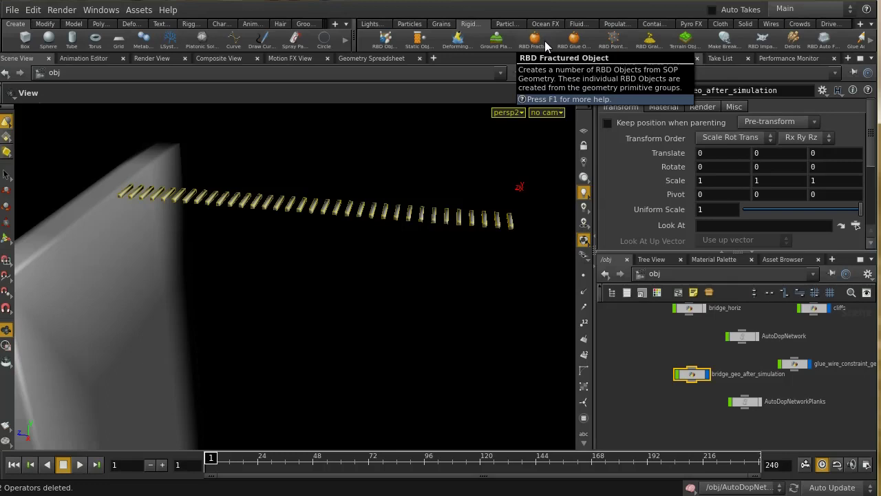
{"action": "left_click", "coordinate": [544, 44]}
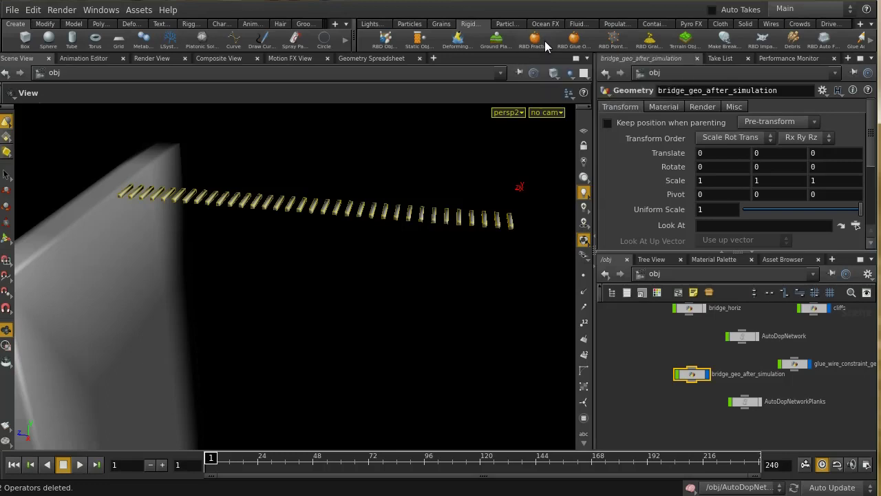
{"action": "left_click", "coordinate": [538, 94]}
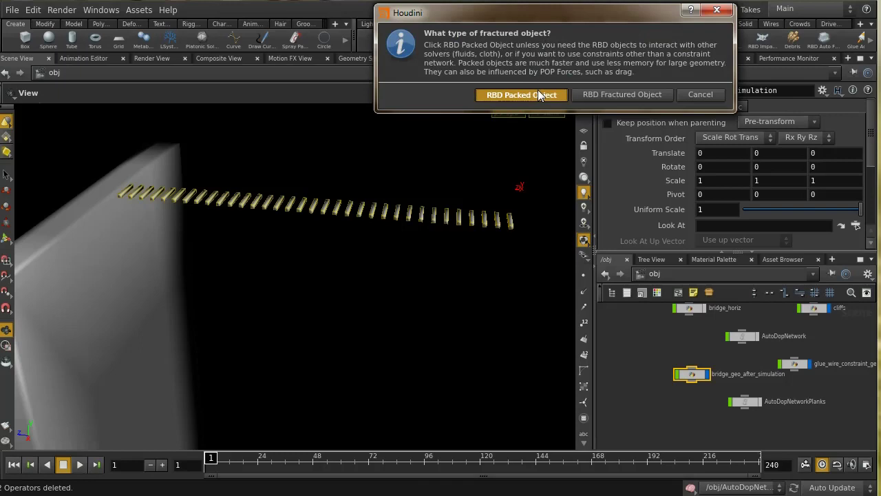
In AutoDopNetworkPlanks, enable attribute overwriting from SOPs on the bridge_geo_after_simulation packed object and set it to "active animated".
{"action": "double_click", "coordinate": [743, 402]}
{"action": "middle_click_drag", "start_coordinate": [779, 295], "coordinate": [759, 417]}
{"action": "middle_click_drag", "start_coordinate": [768, 317], "coordinate": [760, 408]}
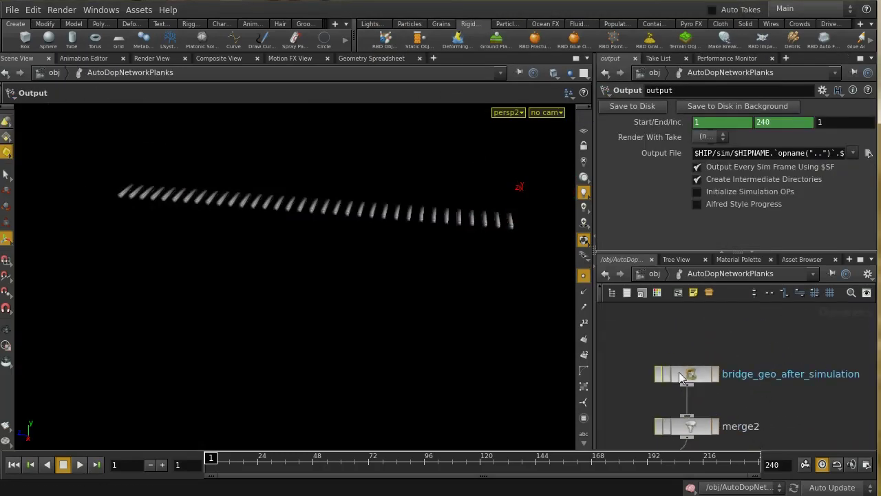
{"action": "left_click_drag", "start_coordinate": [689, 368], "coordinate": [691, 341]}
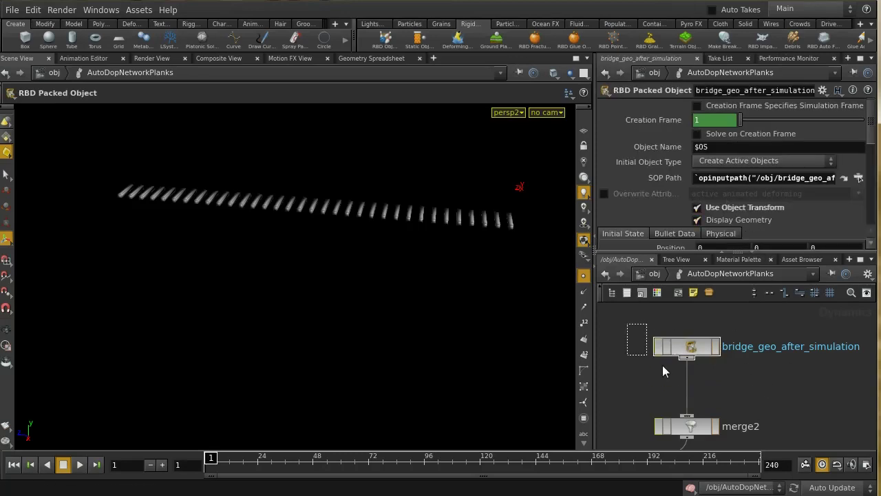
{"action": "left_click", "coordinate": [604, 194]}
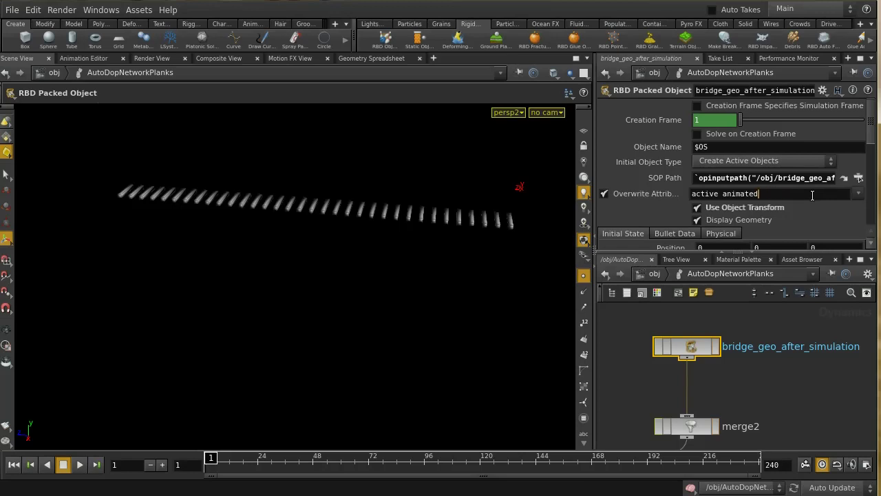
{"action": "key", "text": "Return"}
Step the plank simulation forward to frame 15 to check how the planks follow the bridge.
{"action": "left_click", "coordinate": [161, 464]}
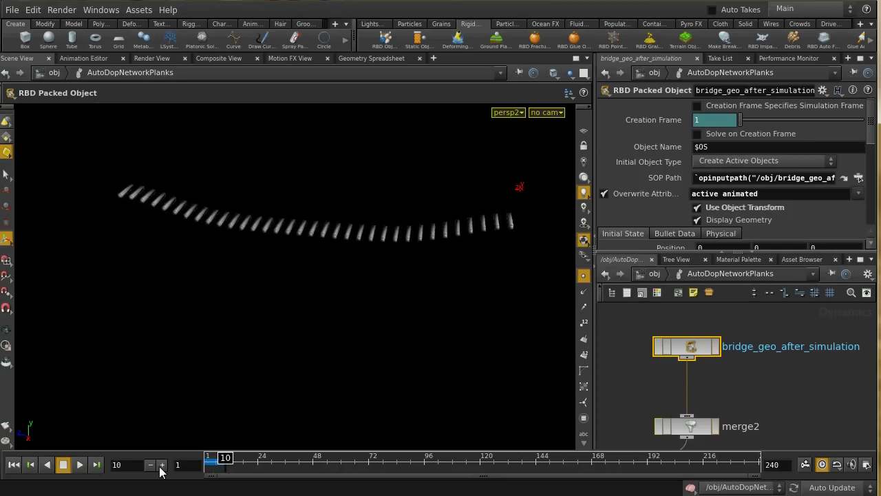
{"action": "left_click", "coordinate": [161, 465]}
{"action": "left_click", "coordinate": [161, 464]}
{"action": "left_click", "coordinate": [161, 465]}
{"action": "left_click", "coordinate": [161, 465]}
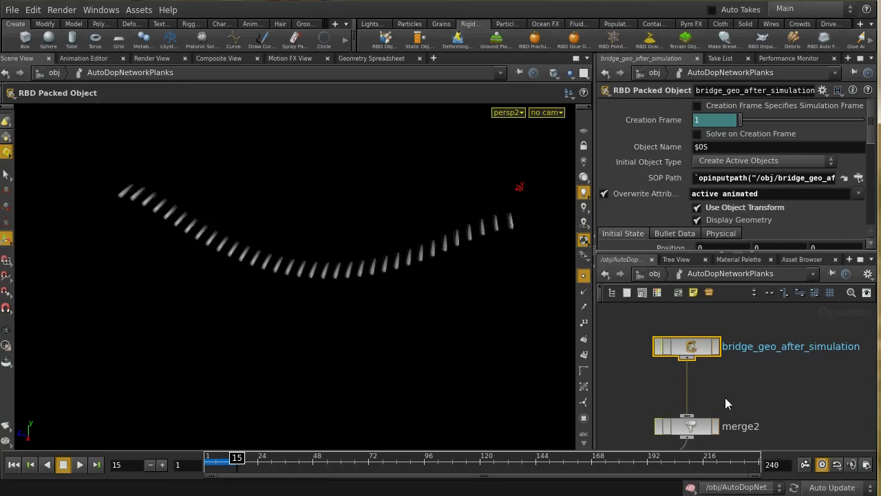
Review the AutoDopNetworkPlanks nodes and check the simulated planks' active and animated attributes in the Geometry Spreadsheet, ending in the scene view.
{"action": "mouse_move", "coordinate": [771, 408]}
{"action": "middle_mouse_down"}
{"action": "mouse_move", "coordinate": [785, 189]}
{"action": "mouse_move", "coordinate": [798, 376]}
{"action": "mouse_move", "coordinate": [792, 273]}
{"action": "middle_mouse_up"}
{"action": "middle_click_drag", "start_coordinate": [785, 383], "coordinate": [783, 355]}
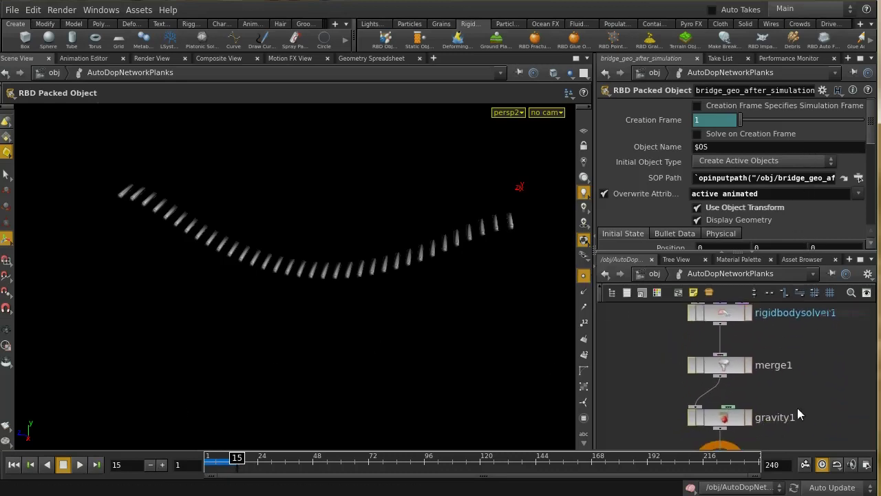
{"action": "middle_click_drag", "start_coordinate": [798, 406], "coordinate": [803, 350]}
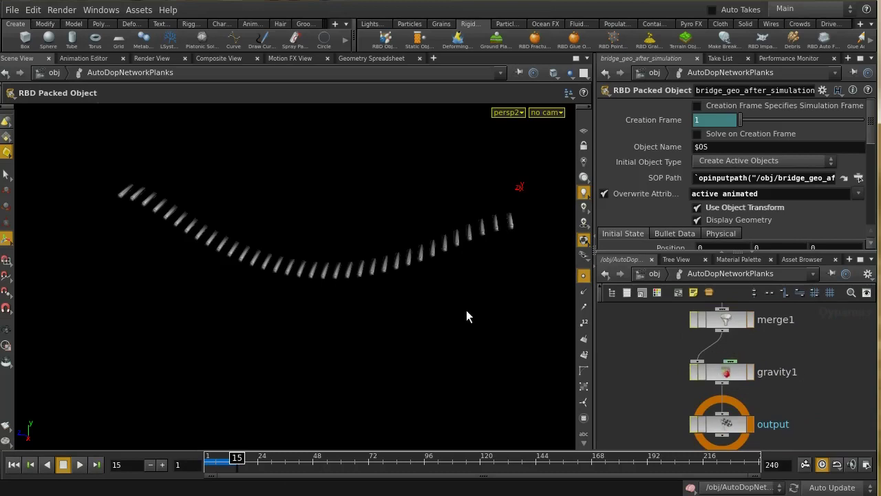
{"action": "middle_click_drag", "start_coordinate": [643, 334], "coordinate": [711, 391]}
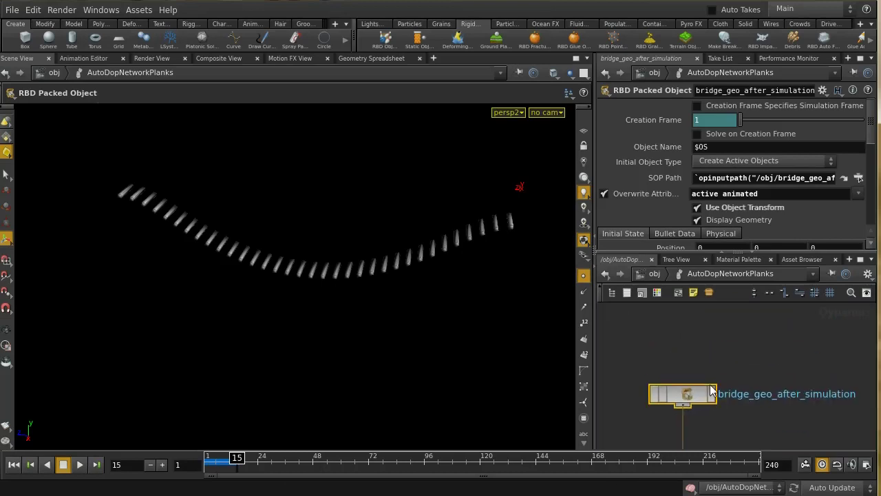
{"action": "left_click", "coordinate": [375, 60]}
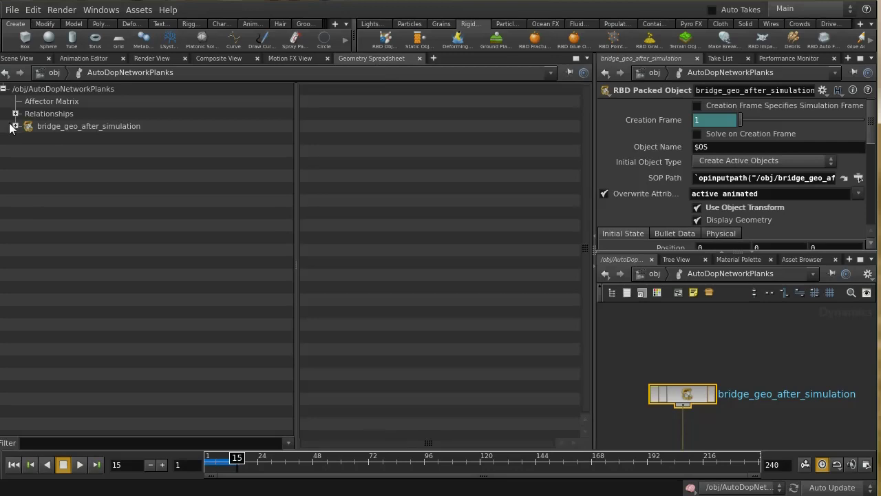
{"action": "left_click", "coordinate": [14, 127]}
{"action": "left_click", "coordinate": [67, 215]}
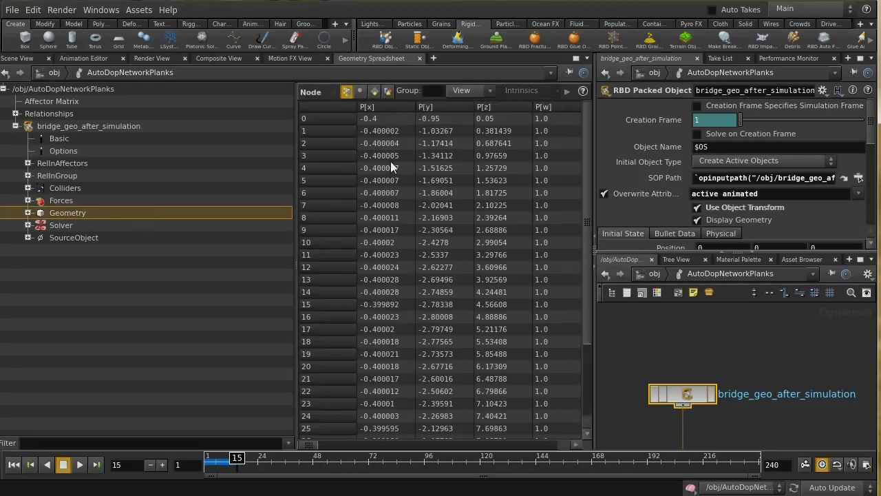
{"action": "left_click_drag", "start_coordinate": [315, 447], "coordinate": [335, 413]}
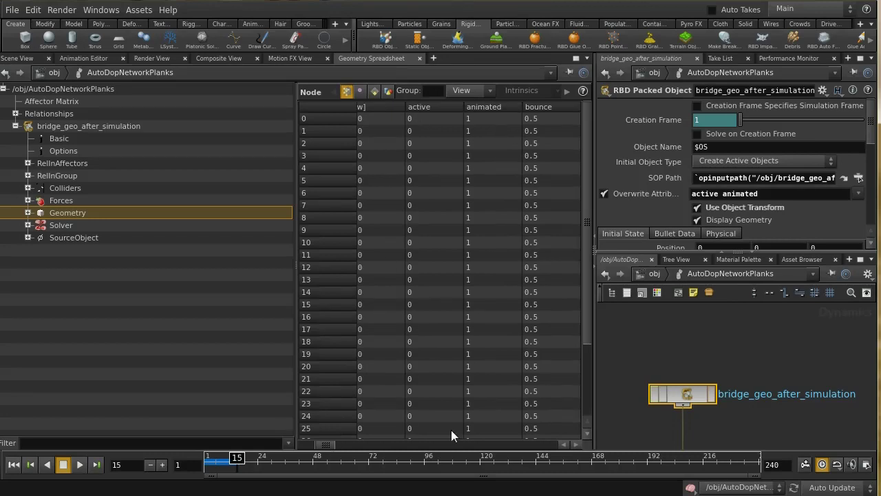
{"action": "left_click_drag", "start_coordinate": [332, 449], "coordinate": [283, 446]}
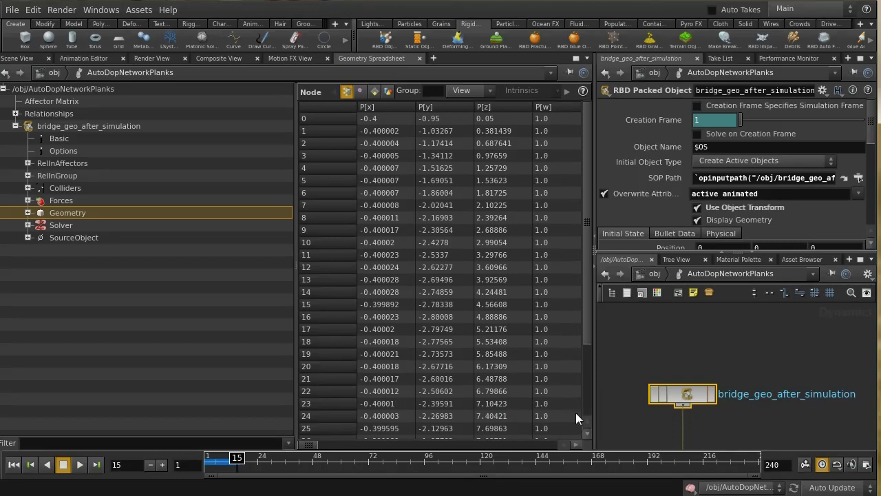
{"action": "left_click", "coordinate": [14, 59]}
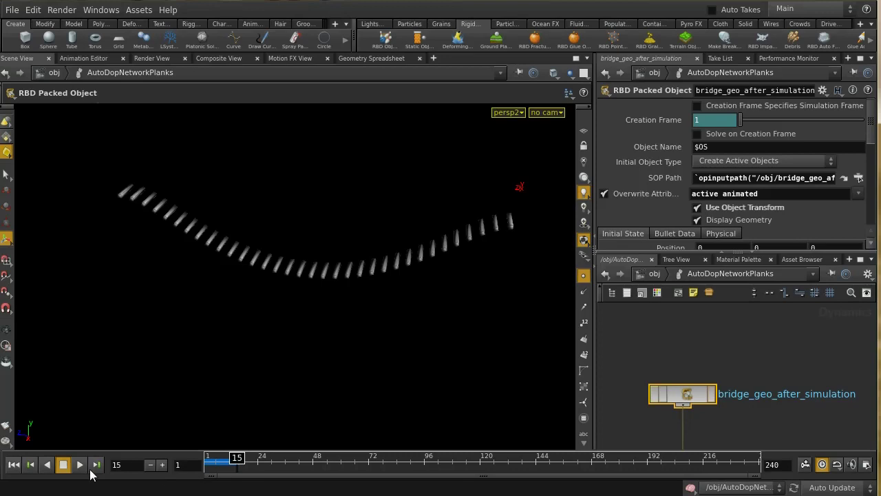
Play the plank simulation, run it through to frame 240, and scrub back to frame 59 to inspect the falling planks.
{"action": "left_click", "coordinate": [80, 465]}
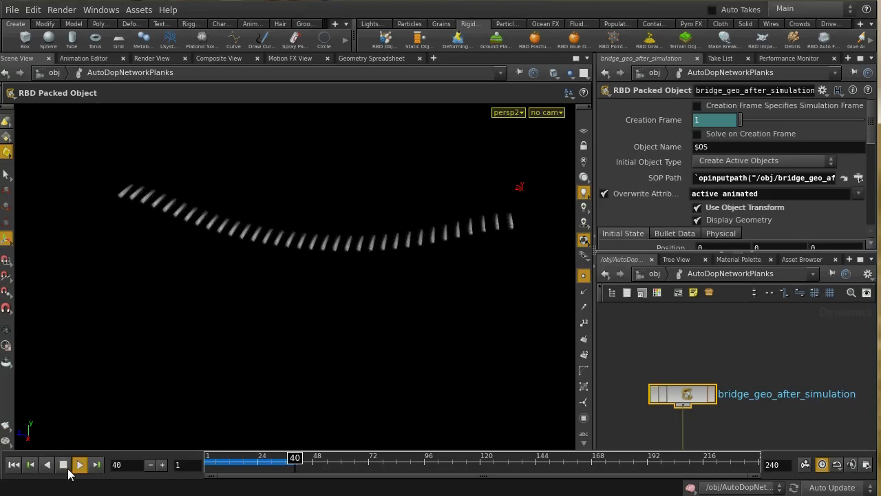
{"action": "left_click", "coordinate": [97, 465]}
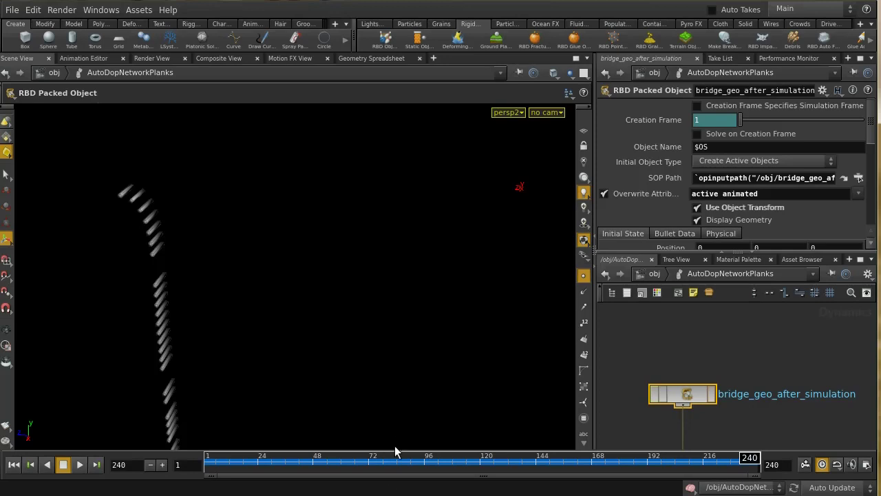
{"action": "left_click", "coordinate": [336, 460]}
{"action": "mouse_move", "coordinate": [337, 460]}
{"action": "left_mouse_down"}
{"action": "mouse_move", "coordinate": [296, 460]}
{"action": "mouse_move", "coordinate": [355, 460]}
{"action": "mouse_move", "coordinate": [320, 459]}
{"action": "mouse_move", "coordinate": [347, 460]}
{"action": "mouse_move", "coordinate": [325, 459]}
{"action": "mouse_move", "coordinate": [338, 460]}
{"action": "left_mouse_up"}
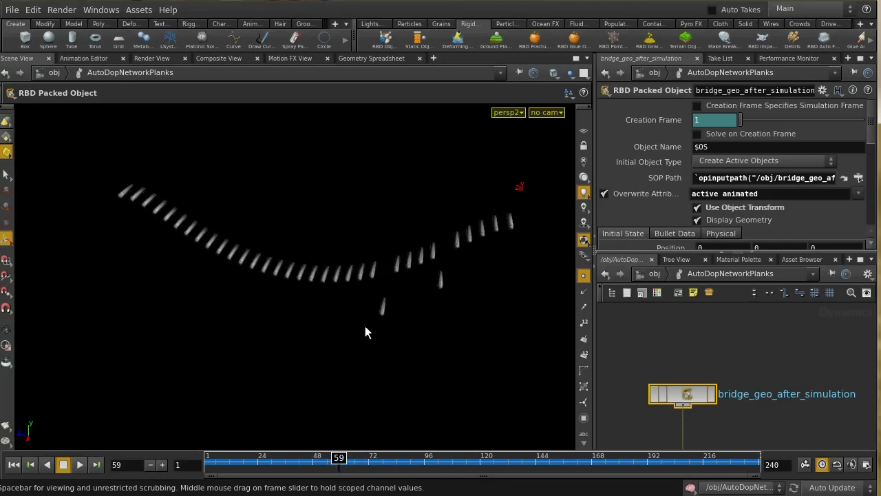
Examine the planks' active and animated attributes at frame 59 in the Geometry Spreadsheet, replay the simulation in the scene view, and rewind to frame 1.
{"action": "left_click", "coordinate": [378, 60]}
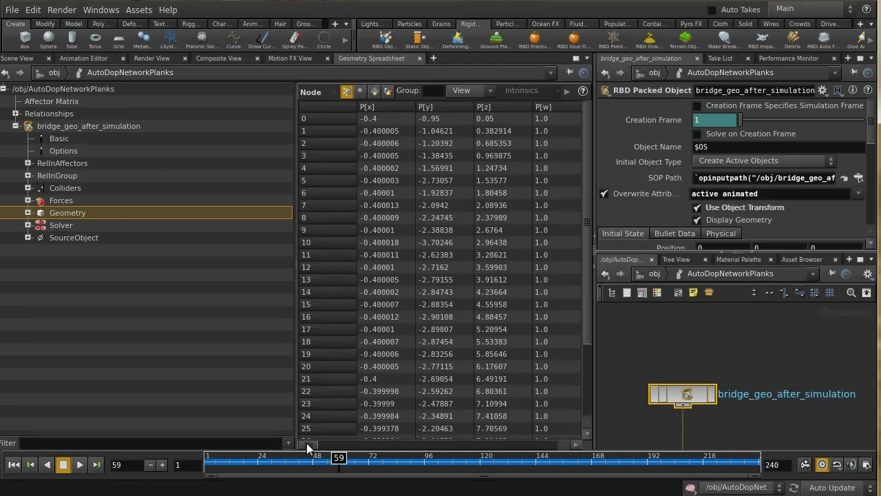
{"action": "left_click_drag", "start_coordinate": [304, 444], "coordinate": [326, 444]}
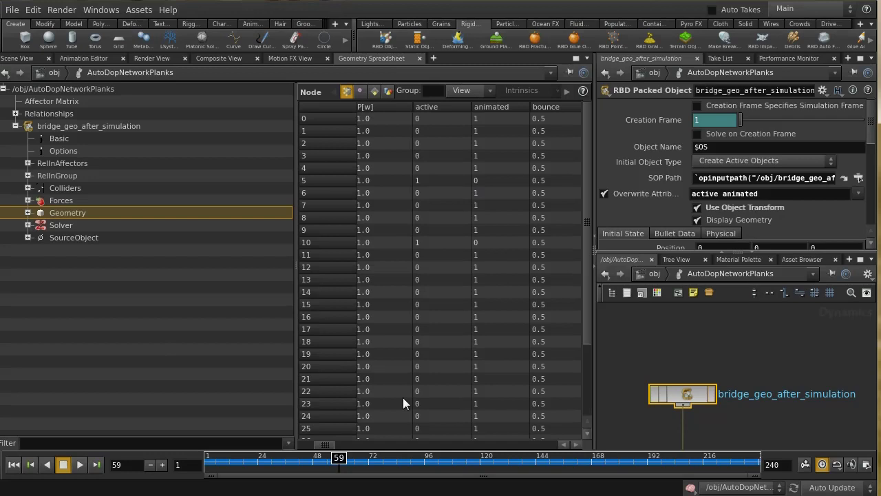
{"action": "left_click", "coordinate": [80, 465]}
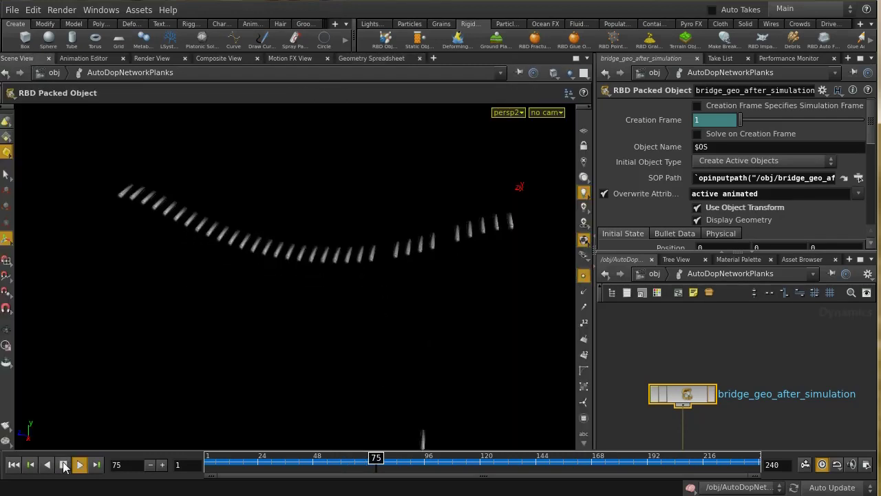
{"action": "left_click", "coordinate": [63, 465]}
{"action": "left_click", "coordinate": [13, 465]}
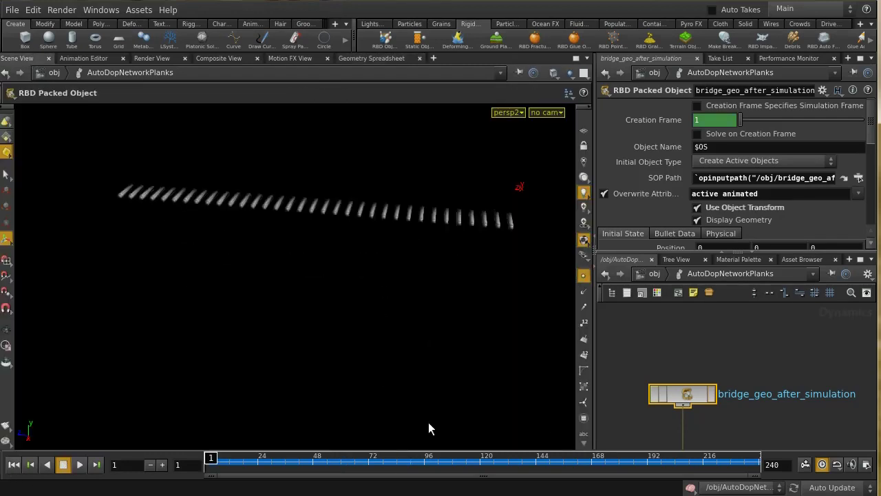
At the object level, add cliffs as a static collision object to AutoDopNetworkPlanks, and reopen that network.
{"action": "left_click", "coordinate": [654, 274]}
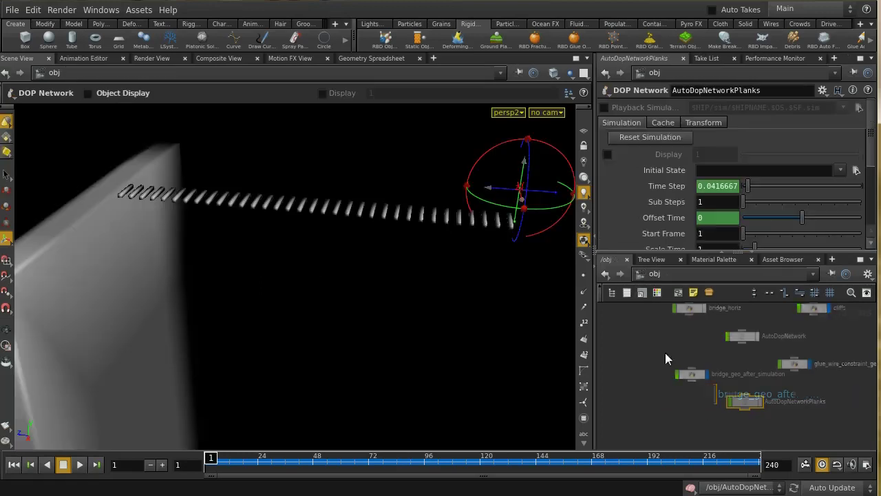
{"action": "scroll", "coordinate": [658, 392], "scroll_direction": "up", "scroll_amount": 5}
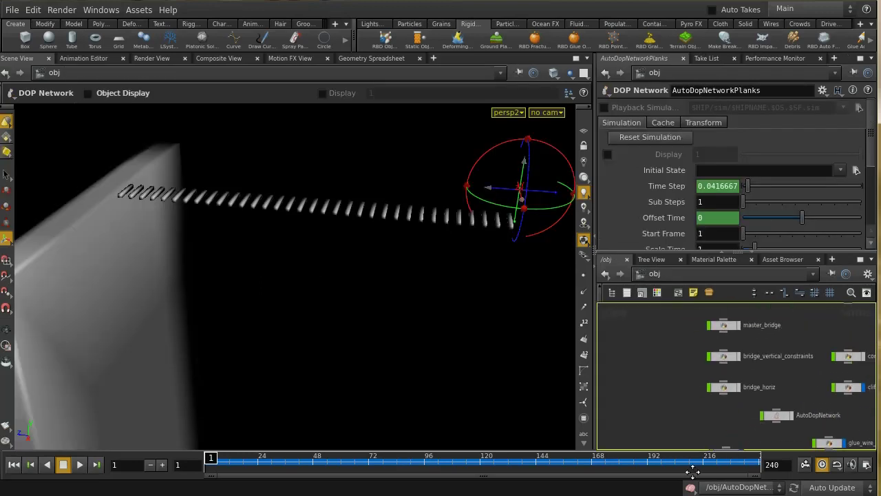
{"action": "middle_click_drag", "start_coordinate": [679, 394], "coordinate": [626, 377]}
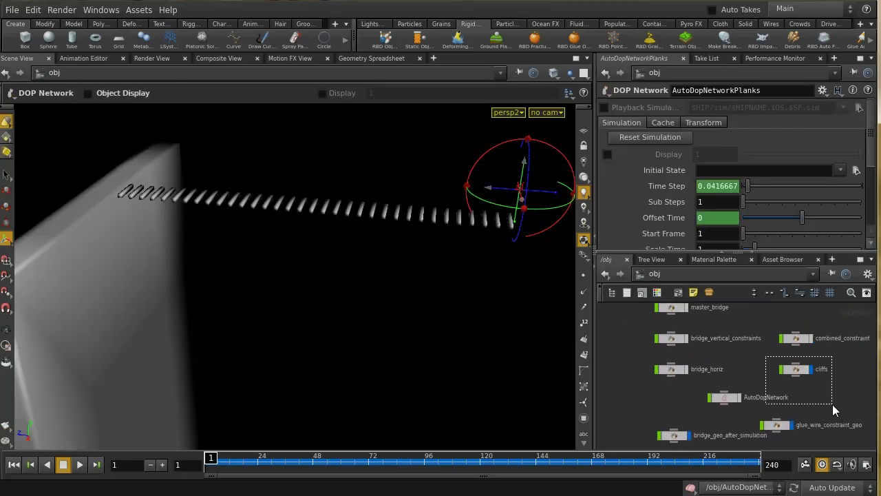
{"action": "left_click_drag", "start_coordinate": [832, 405], "coordinate": [832, 406]}
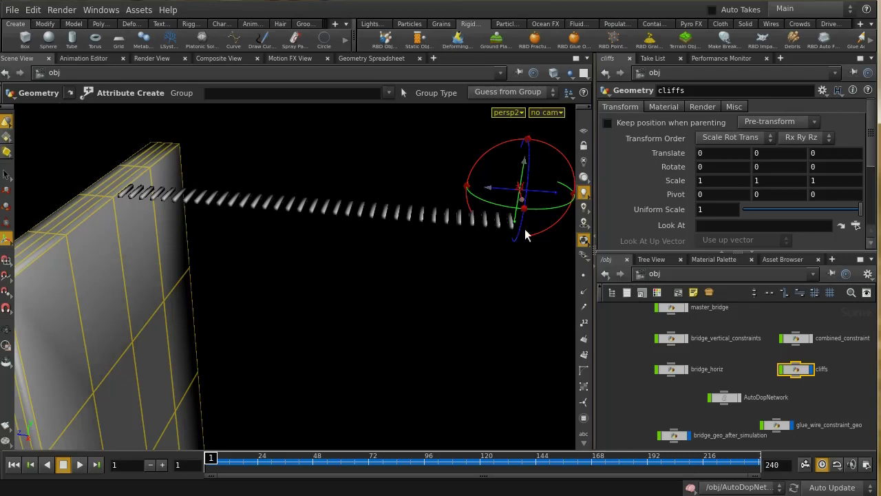
{"action": "middle_click_drag", "start_coordinate": [816, 400], "coordinate": [772, 349]}
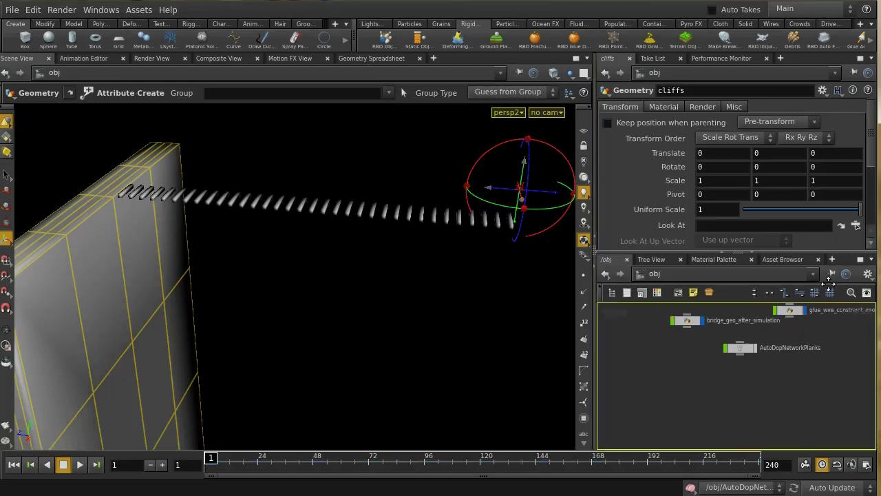
{"action": "double_click", "coordinate": [725, 345]}
{"action": "middle_click_drag", "start_coordinate": [741, 418], "coordinate": [748, 378]}
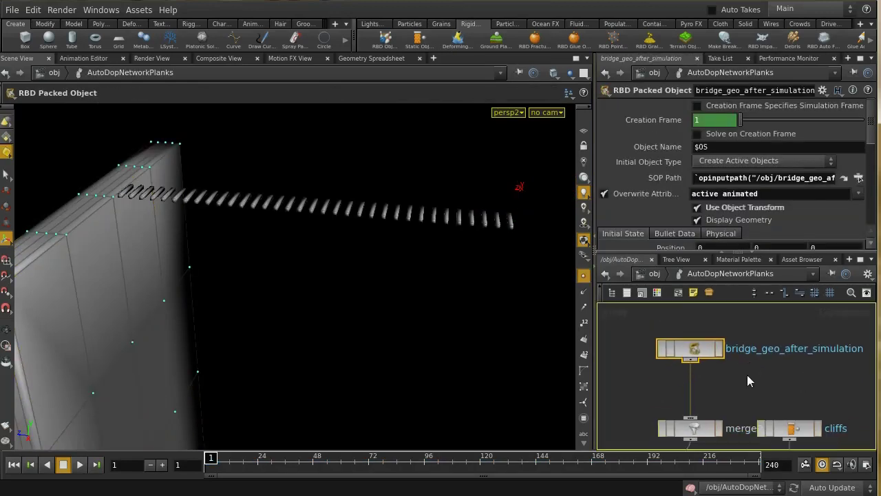
Play the plank simulation with the cliffs, examine from a closer view how the planks meet the cliff, and rewind to frame 1.
{"action": "left_click", "coordinate": [81, 465]}
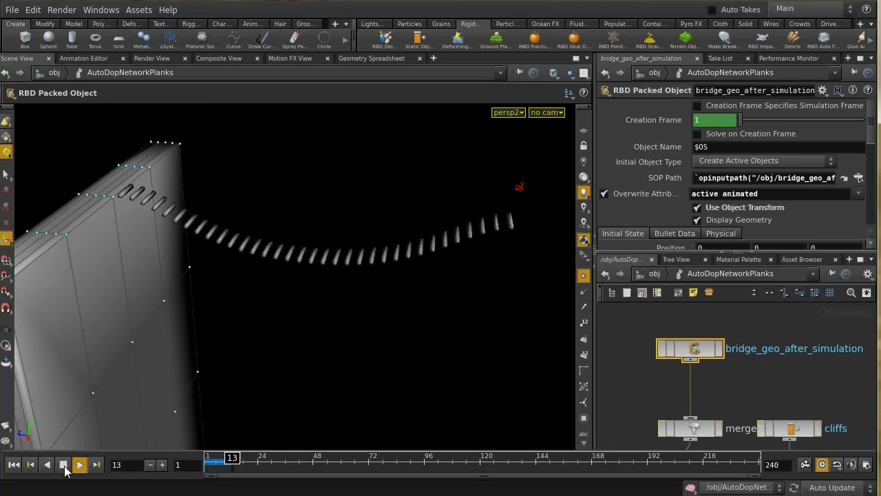
{"action": "left_click", "coordinate": [64, 465]}
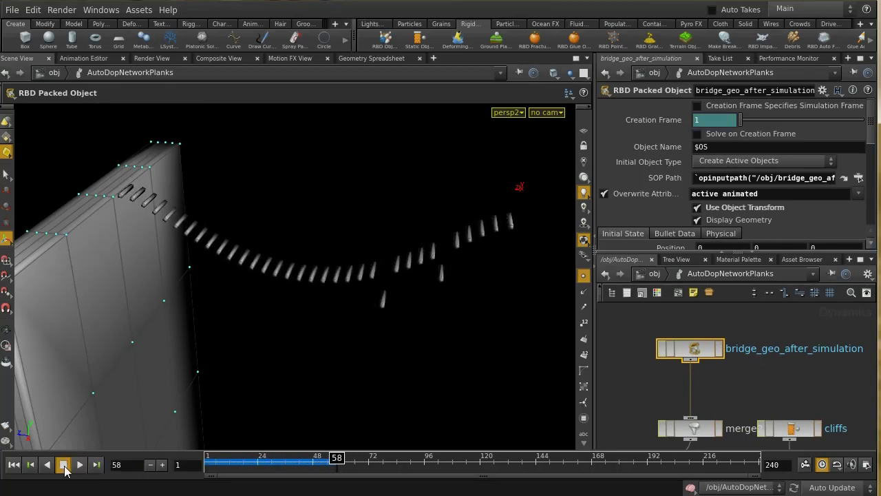
{"action": "left_click", "coordinate": [80, 465]}
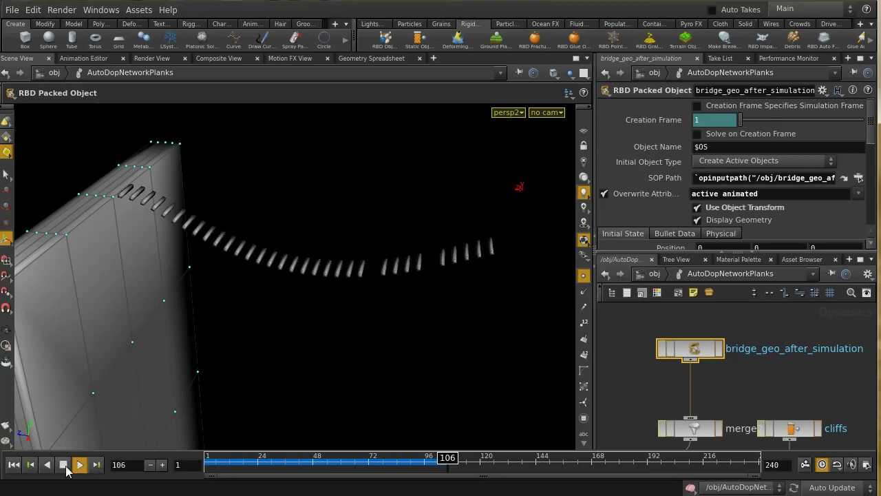
{"action": "left_click", "coordinate": [64, 465]}
{"action": "left_click_drag", "start_coordinate": [256, 328], "coordinate": [302, 248]}
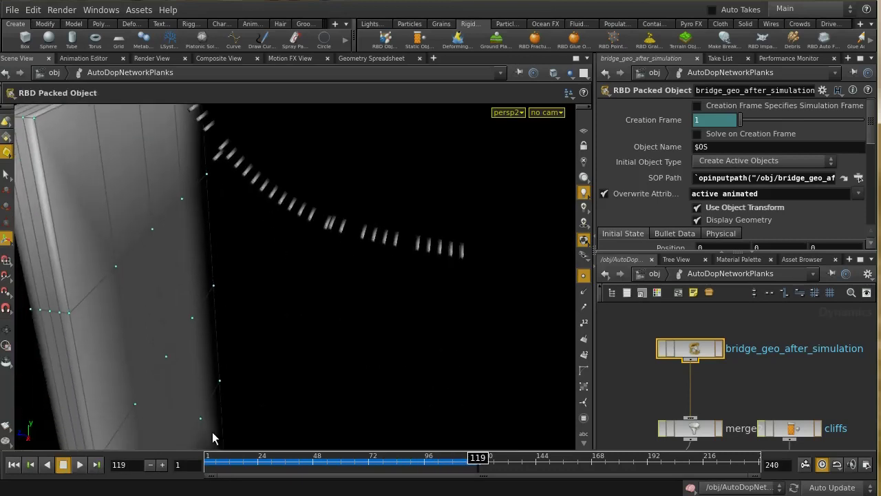
{"action": "left_click", "coordinate": [80, 466]}
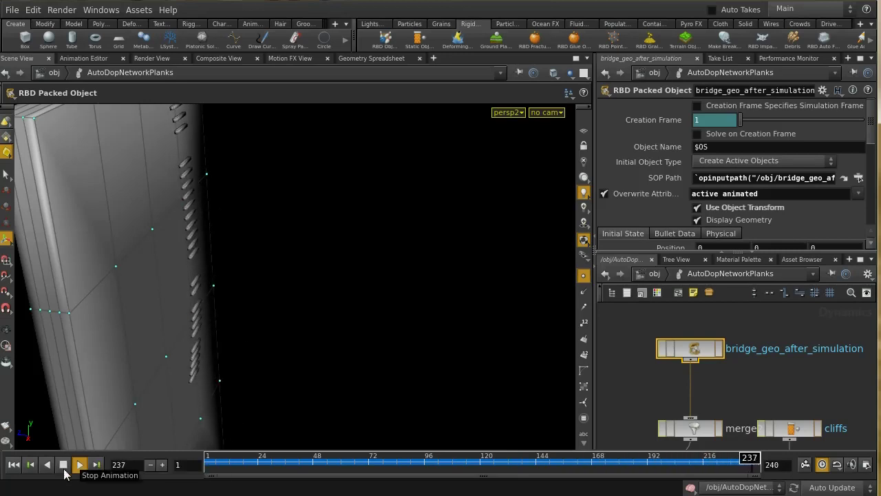
{"action": "left_click", "coordinate": [63, 468]}
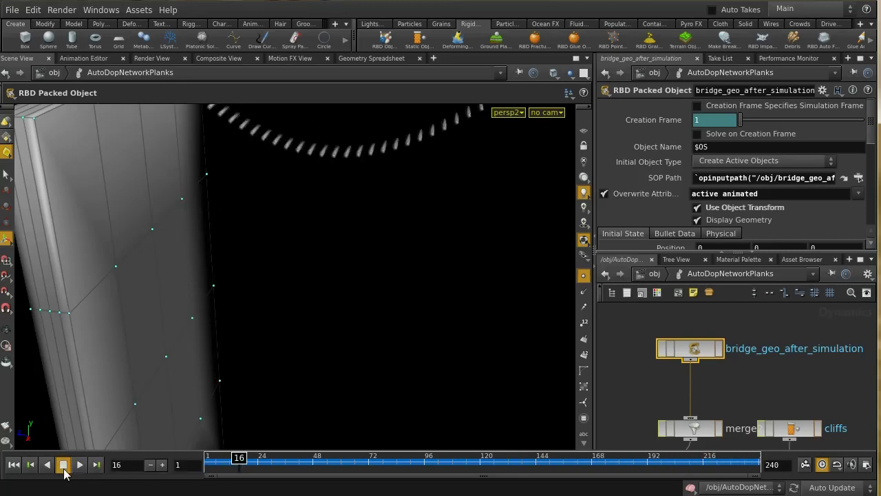
{"action": "left_click", "coordinate": [14, 463]}
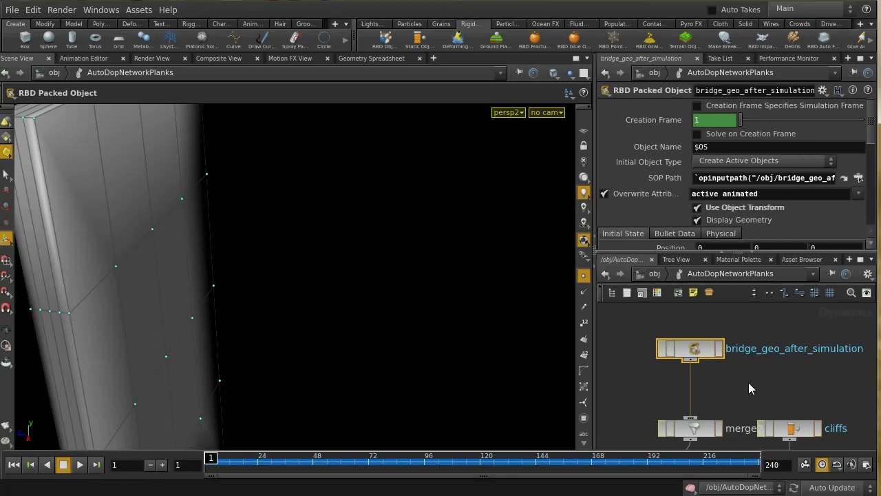
Inside bridge_geo_after_simulation, go to frame 115 and place a Merge node below dopimport1 and polywire1.
{"action": "middle_click_drag", "start_coordinate": [748, 382], "coordinate": [754, 355]}
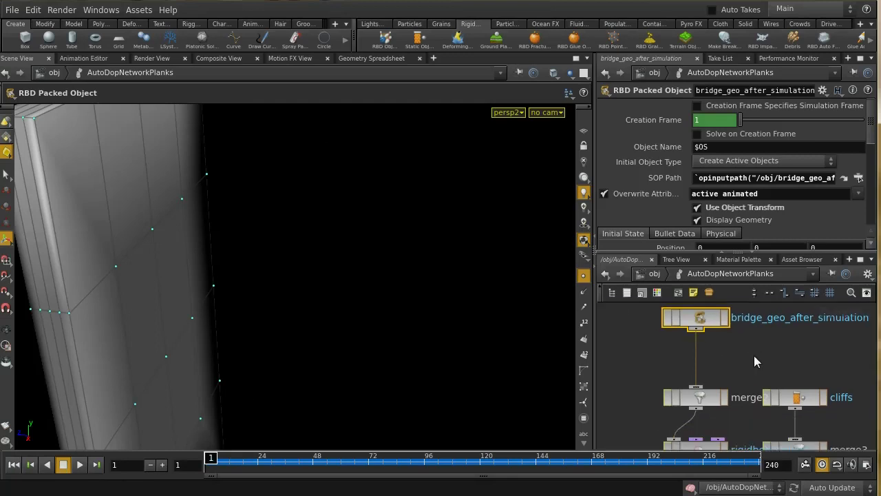
{"action": "left_click", "coordinate": [654, 274]}
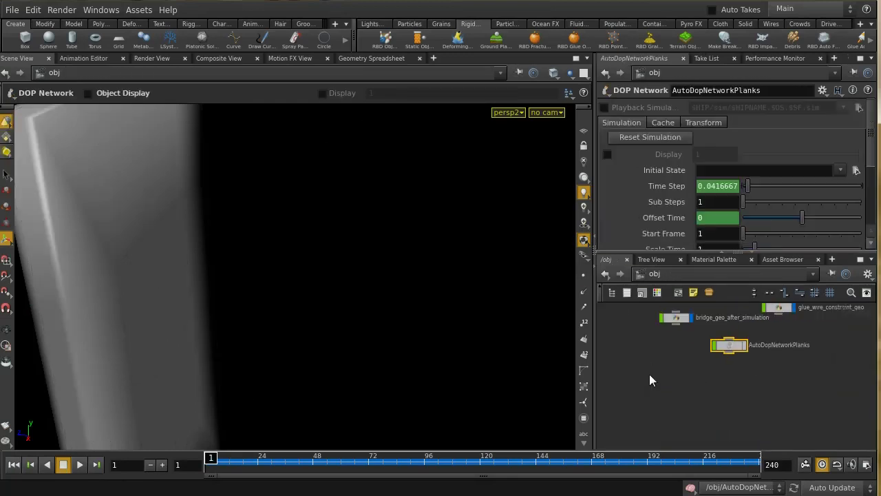
{"action": "double_click", "coordinate": [684, 323]}
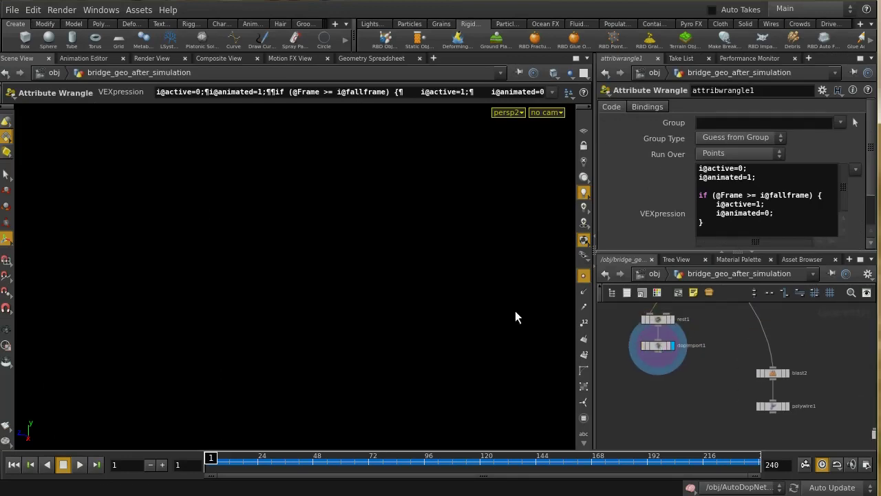
{"action": "left_click_drag", "start_coordinate": [320, 459], "coordinate": [468, 465]}
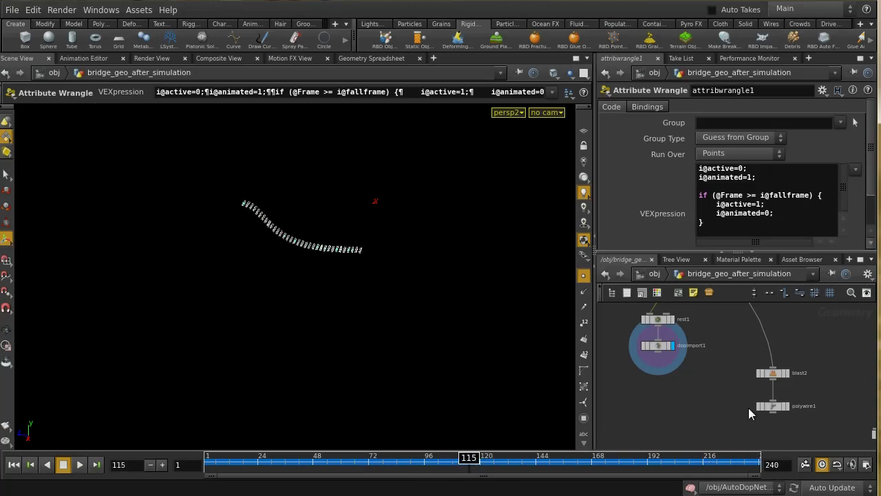
{"action": "middle_click_drag", "start_coordinate": [721, 434], "coordinate": [718, 415]}
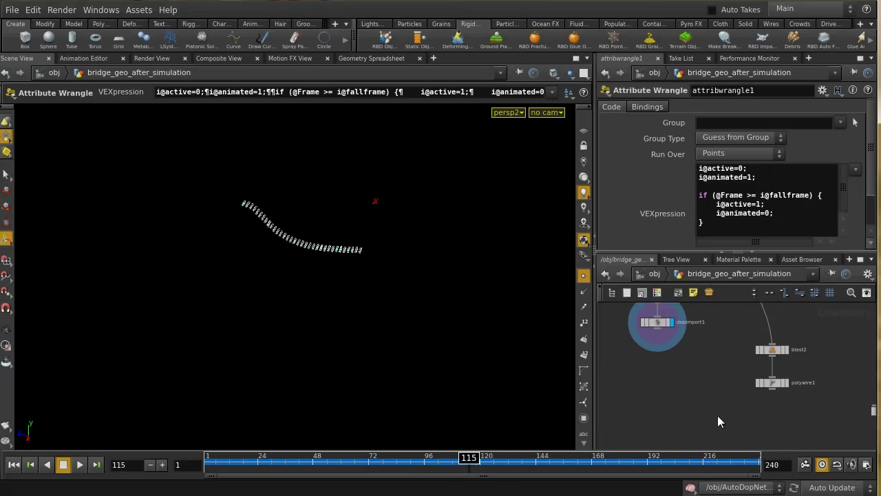
{"action": "key", "text": "Tab"}
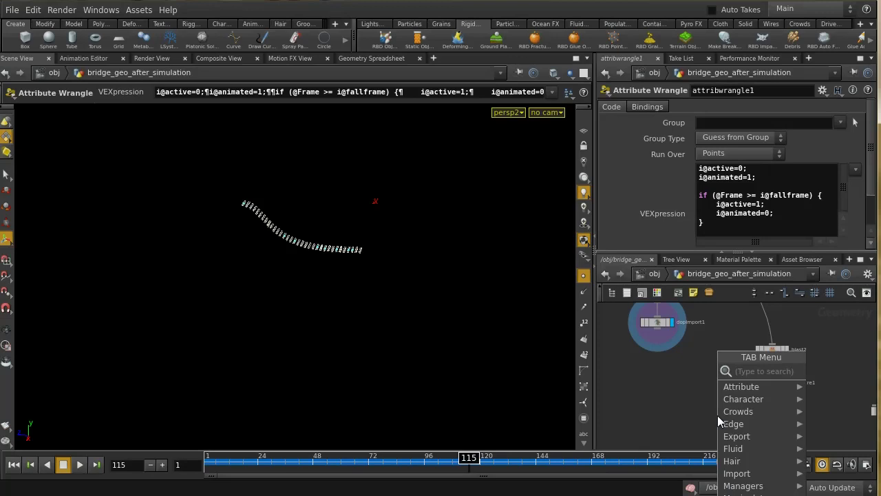
{"action": "type", "text": "merg"}
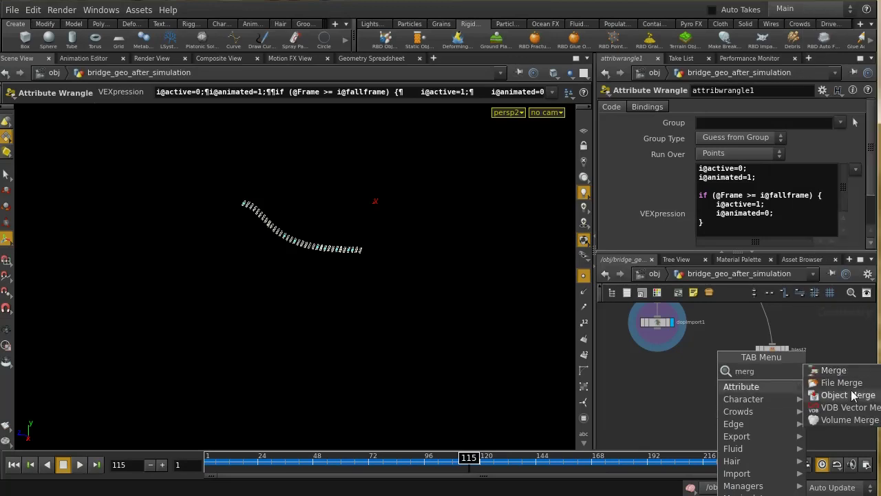
{"action": "left_click", "coordinate": [832, 372]}
{"action": "left_click", "coordinate": [729, 417]}
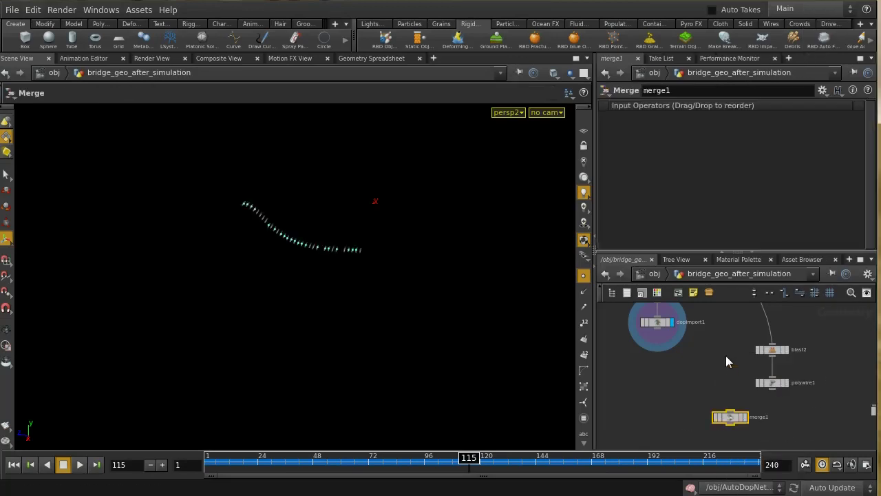
Move the OUT node away from the filecache1 branch and review the node chain down to the new Merge node.
{"action": "middle_click_drag", "start_coordinate": [727, 384], "coordinate": [686, 425]}
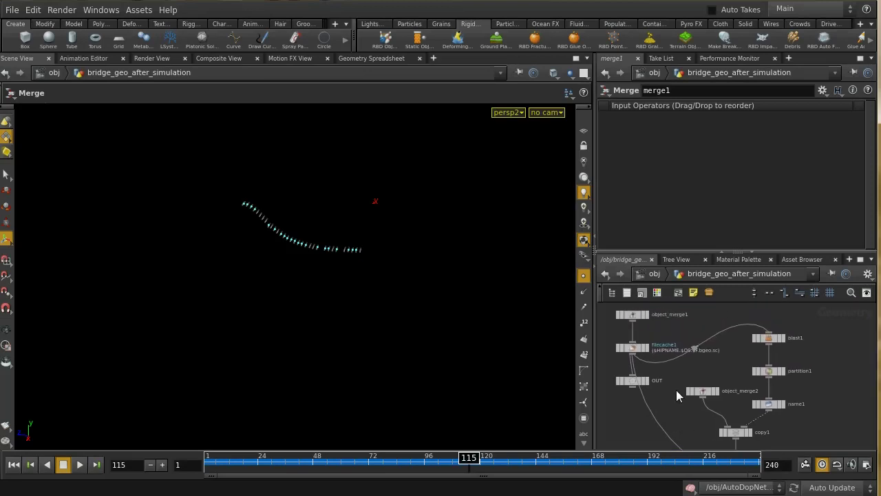
{"action": "left_click_drag", "start_coordinate": [633, 385], "coordinate": [601, 387]}
{"action": "middle_click_drag", "start_coordinate": [849, 409], "coordinate": [836, 321]}
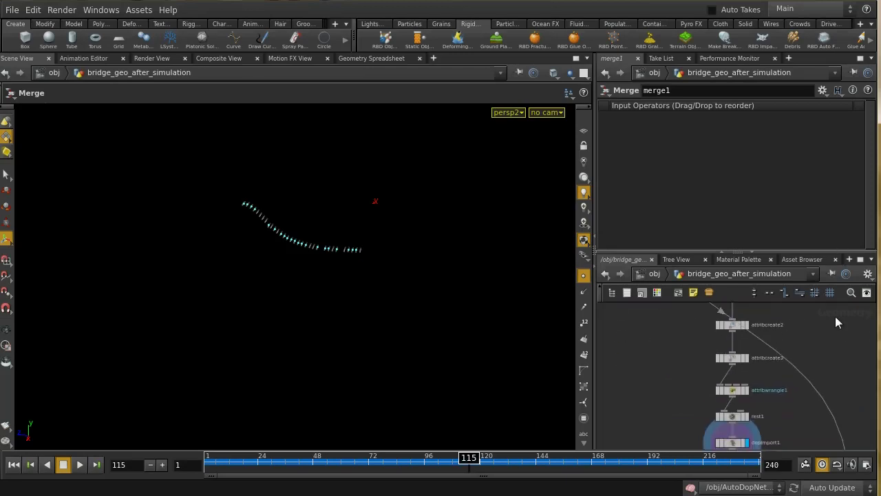
{"action": "middle_click_drag", "start_coordinate": [829, 382], "coordinate": [745, 285]}
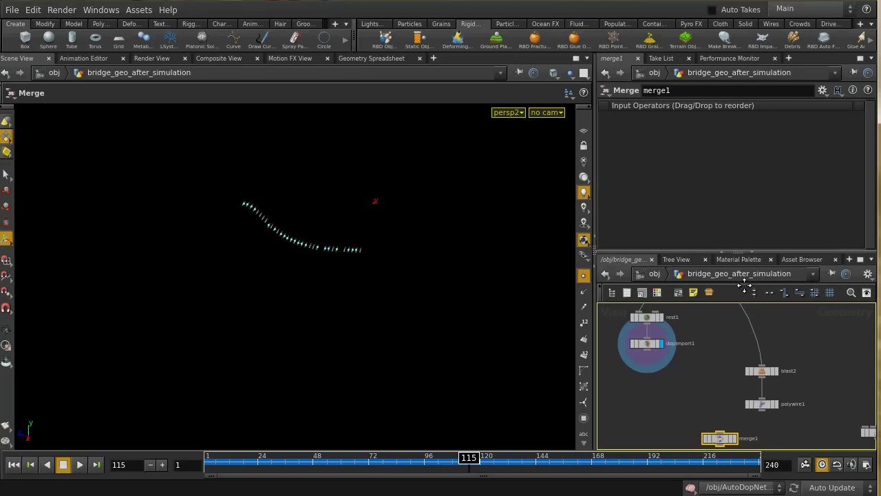
Display the blast2 result in the viewport, followed by the polywire1 result.
{"action": "left_click", "coordinate": [765, 372]}
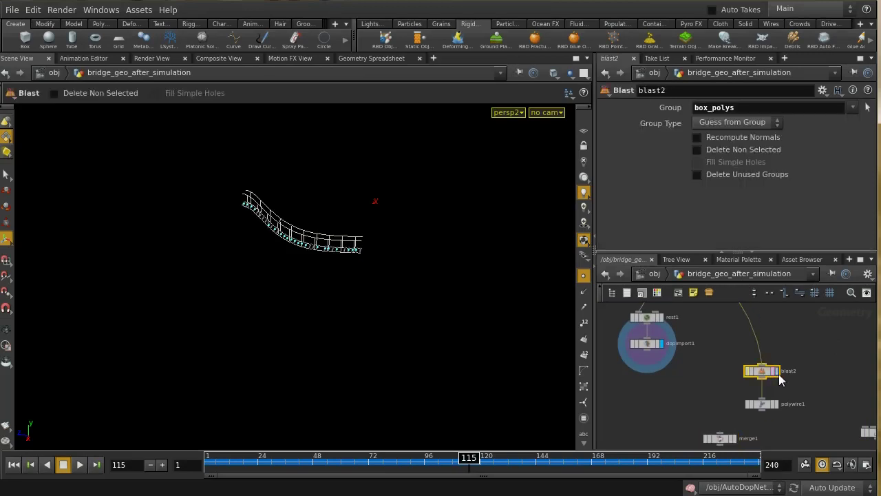
{"action": "left_click", "coordinate": [775, 372]}
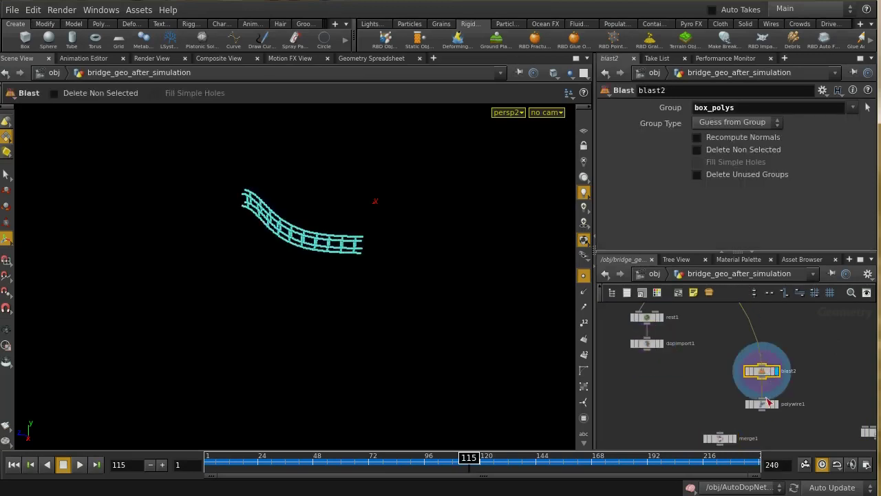
{"action": "left_click", "coordinate": [774, 406]}
{"action": "left_click", "coordinate": [776, 405]}
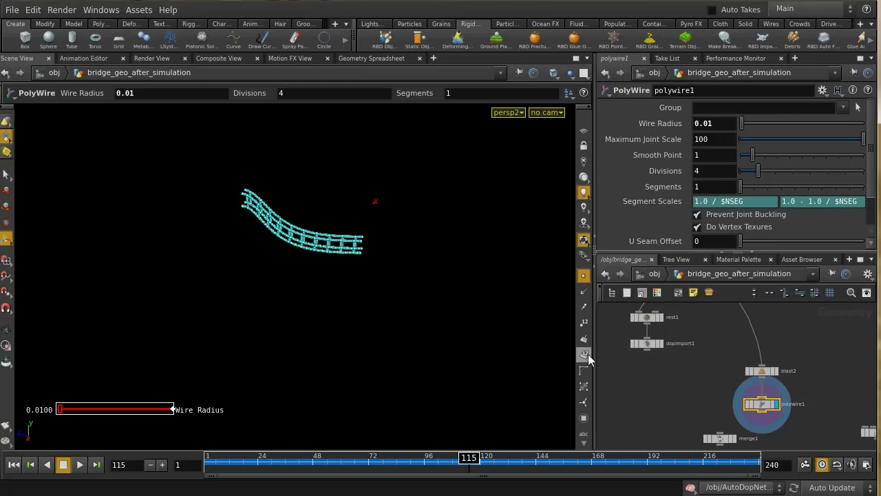
Turn off the point display in the viewport and examine the polywire1 ropes from a closer view.
{"action": "key", "text": "Escape"}
{"action": "scroll", "coordinate": [426, 316], "scroll_direction": "up", "scroll_amount": 3}
{"action": "scroll", "coordinate": [426, 316], "scroll_direction": "up", "scroll_amount": 3}
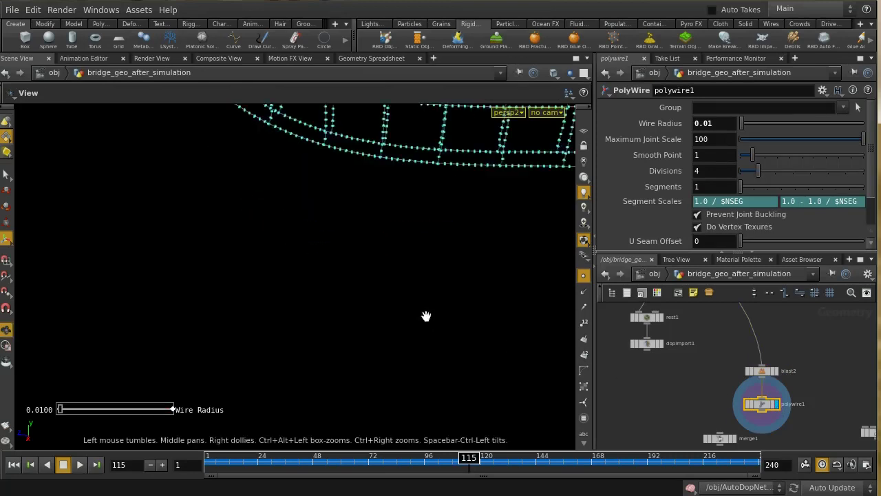
{"action": "key", "text": "Return"}
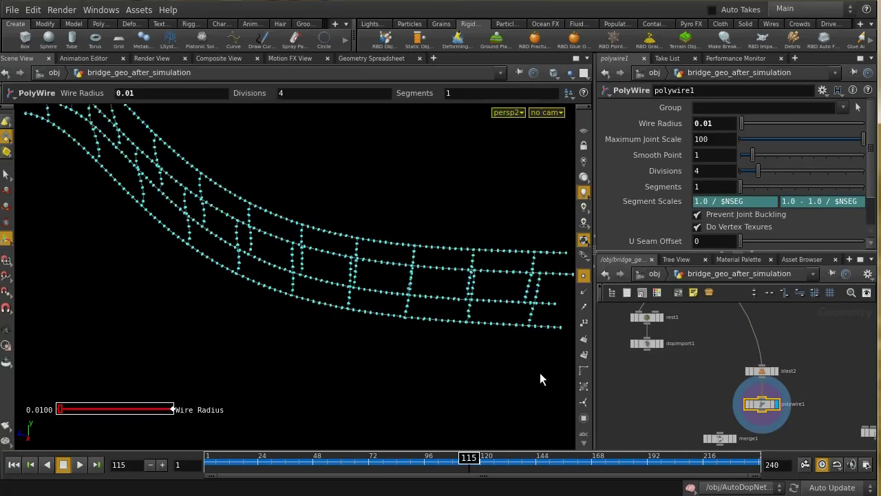
{"action": "left_click", "coordinate": [583, 275]}
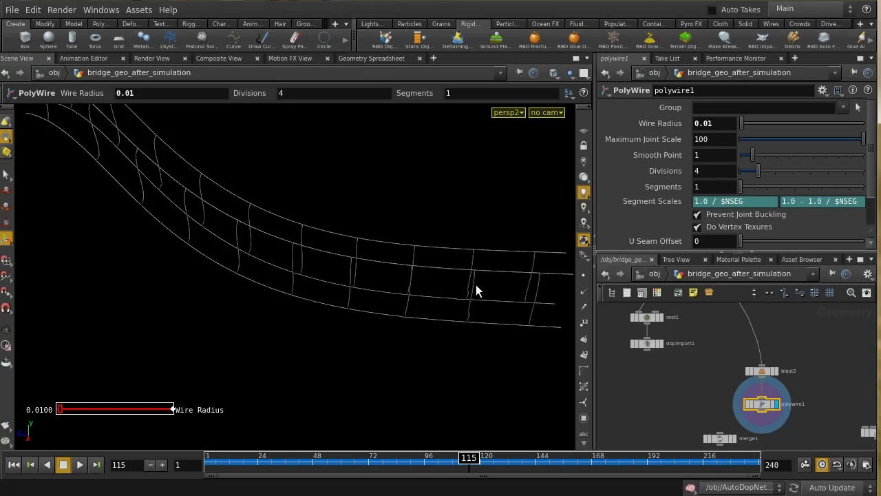
{"action": "middle_click_drag", "start_coordinate": [713, 124], "coordinate": [720, 154]}
Connect polywire1 and dopimport1 to merge1, display the merged bridge, and check the Merge node's information.
{"action": "left_click_drag", "start_coordinate": [760, 418], "coordinate": [721, 431]}
{"action": "left_click_drag", "start_coordinate": [647, 349], "coordinate": [729, 440]}
{"action": "left_click", "coordinate": [734, 438]}
{"action": "left_click", "coordinate": [724, 439]}
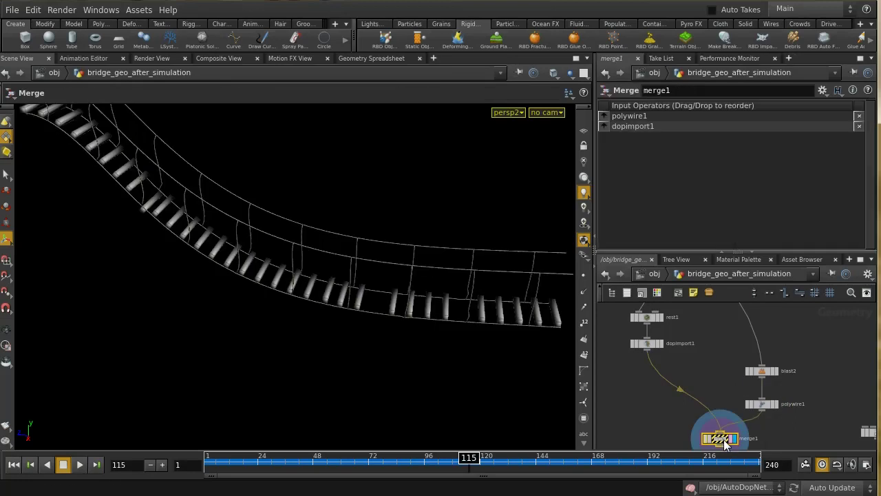
{"action": "middle_click", "coordinate": [723, 439]}
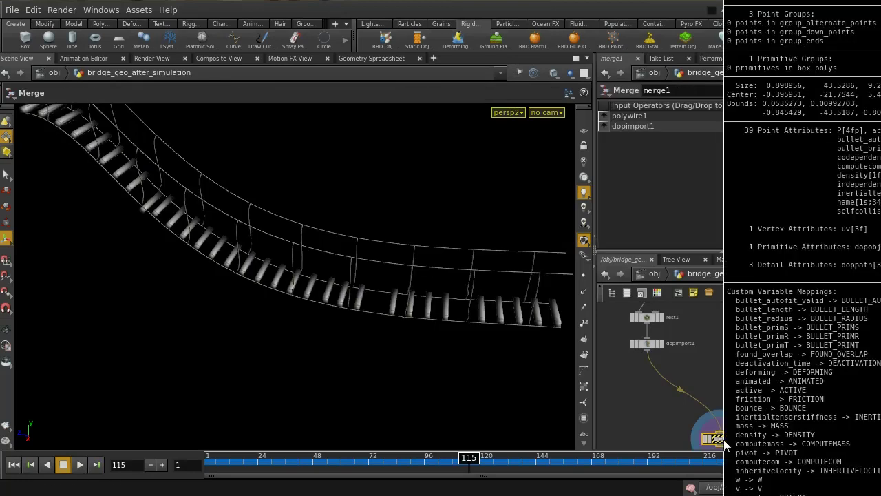
Play the merged planks and wires from frame 1 with the whole bridge in view, and rewind to frame 1.
{"action": "key", "text": "f"}
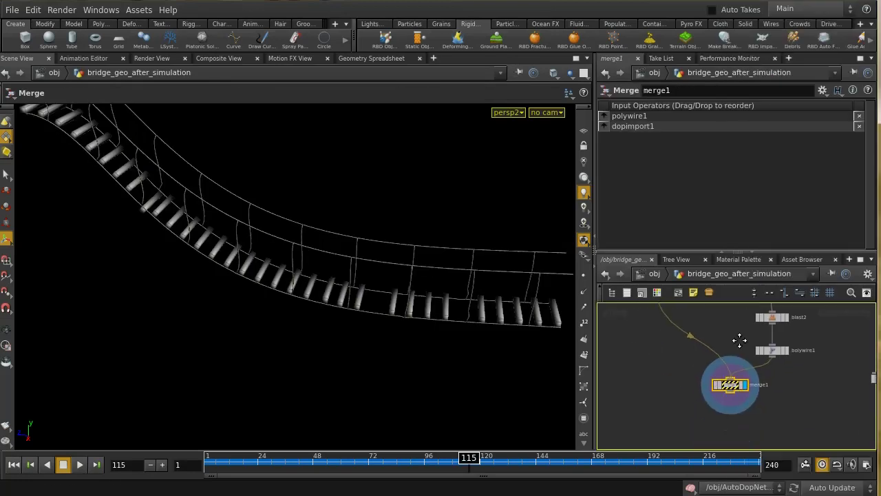
{"action": "left_click", "coordinate": [14, 464]}
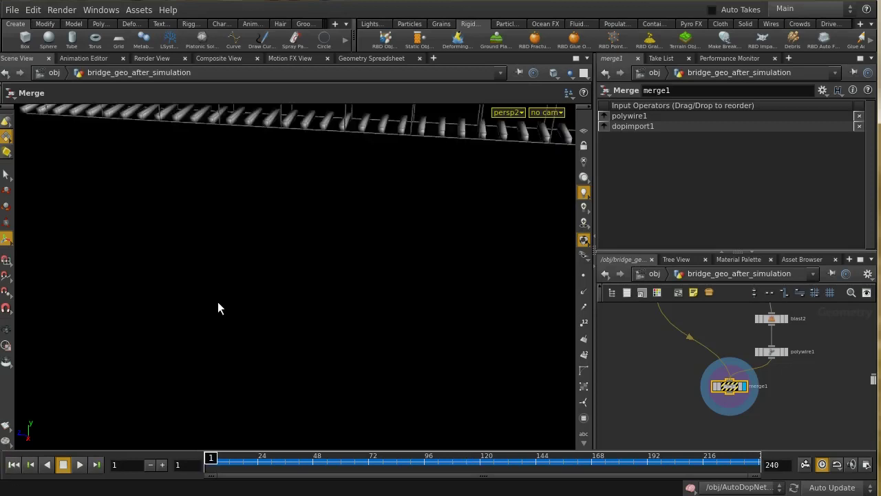
{"action": "left_click", "coordinate": [79, 465]}
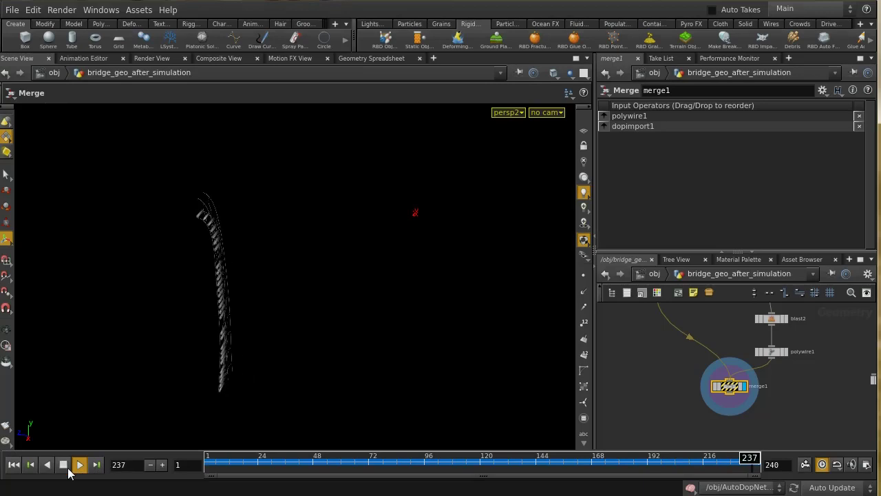
{"action": "left_click", "coordinate": [67, 468]}
{"action": "left_click", "coordinate": [15, 464]}
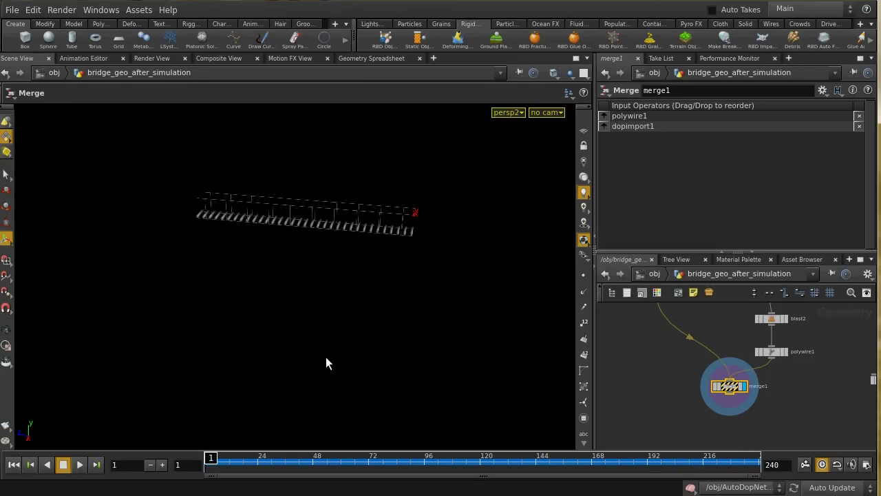